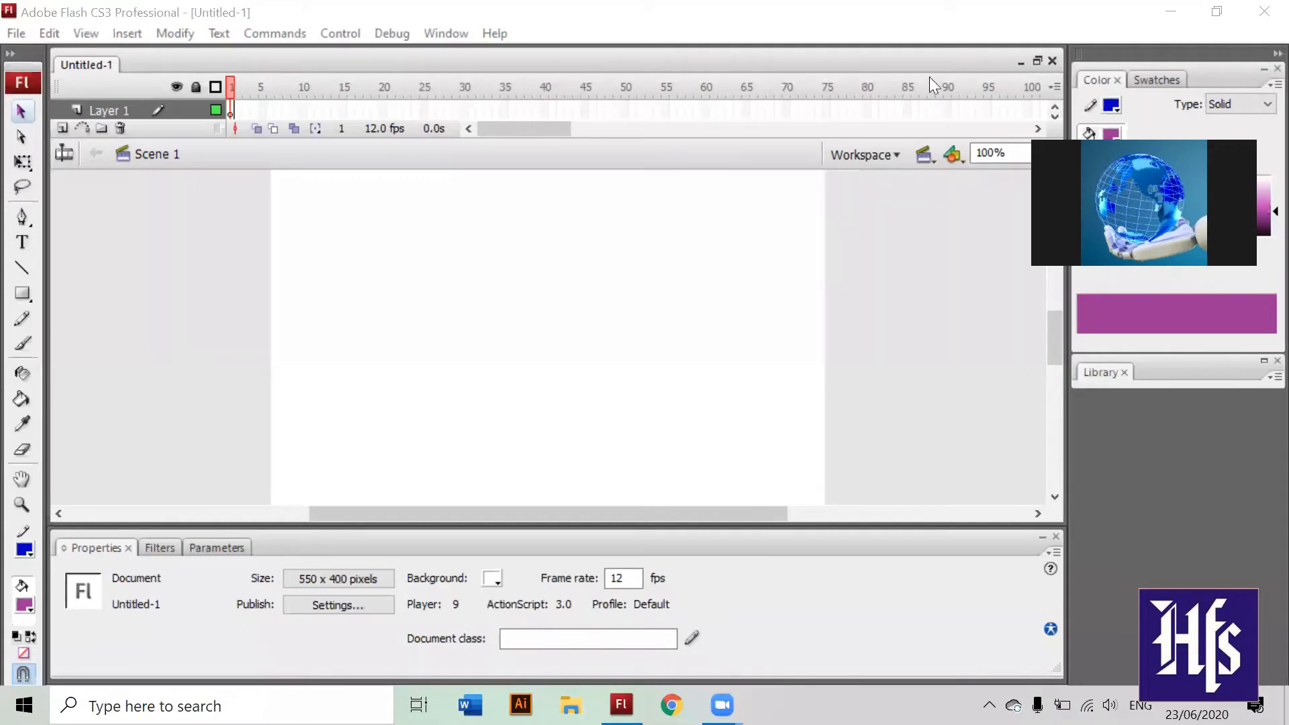
left_click(656, 222)
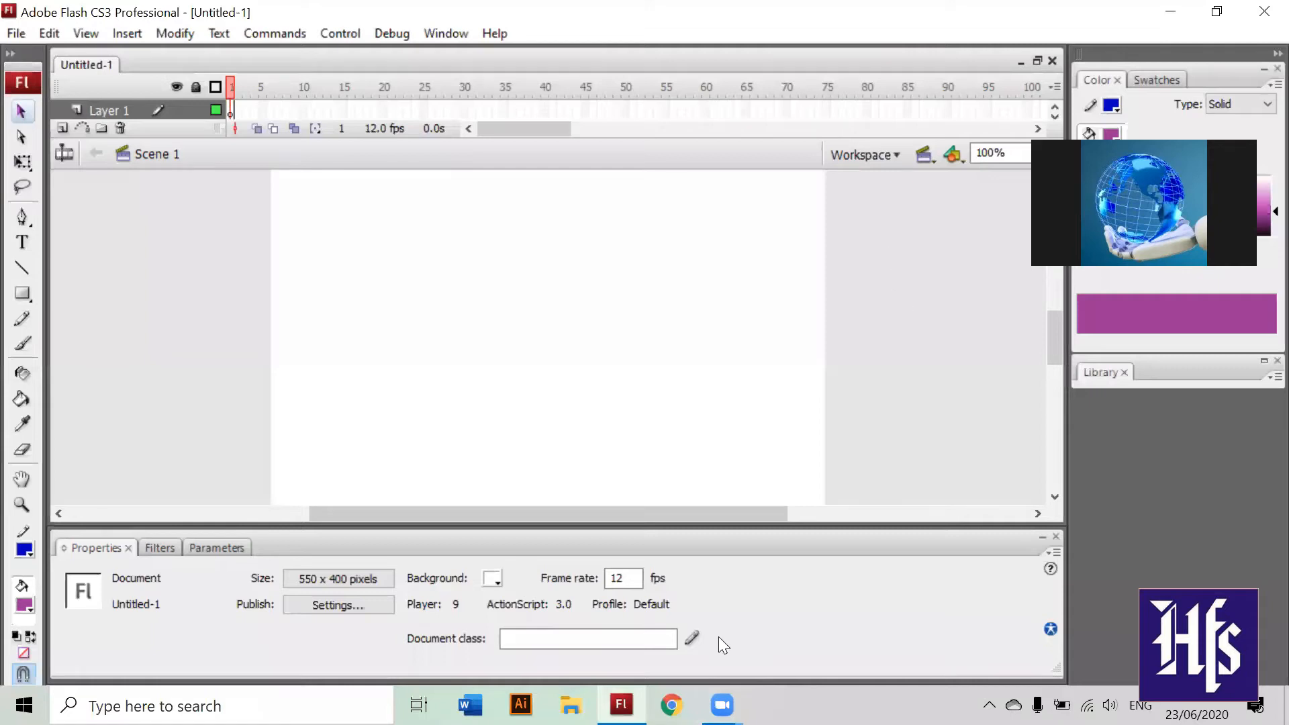
mouse_move(621, 705)
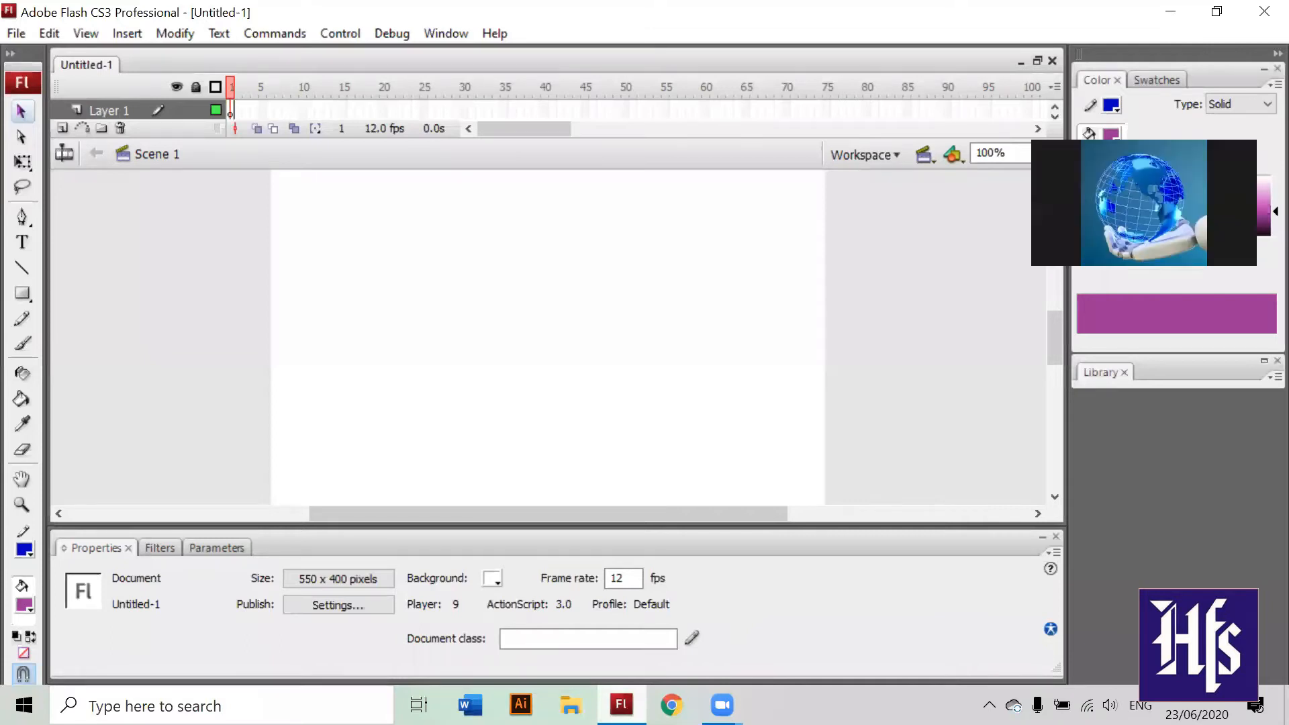
mouse_move(722, 705)
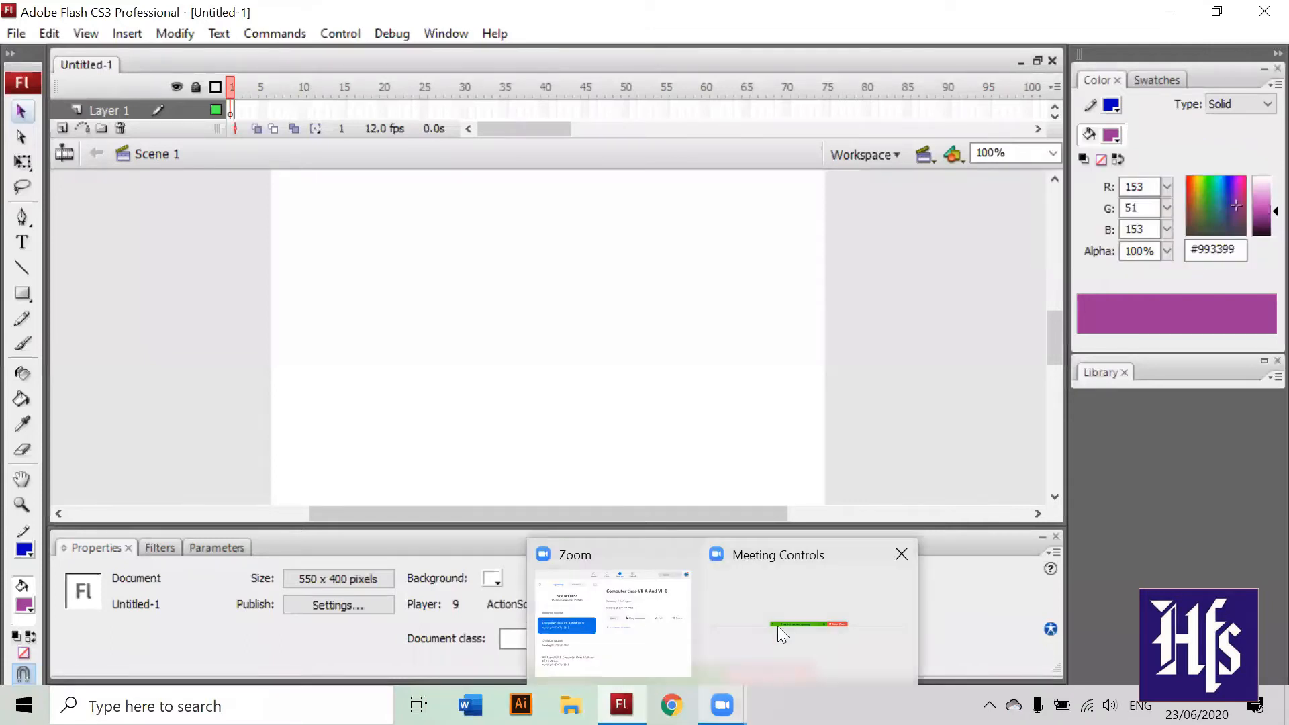
mouse_move(778, 624)
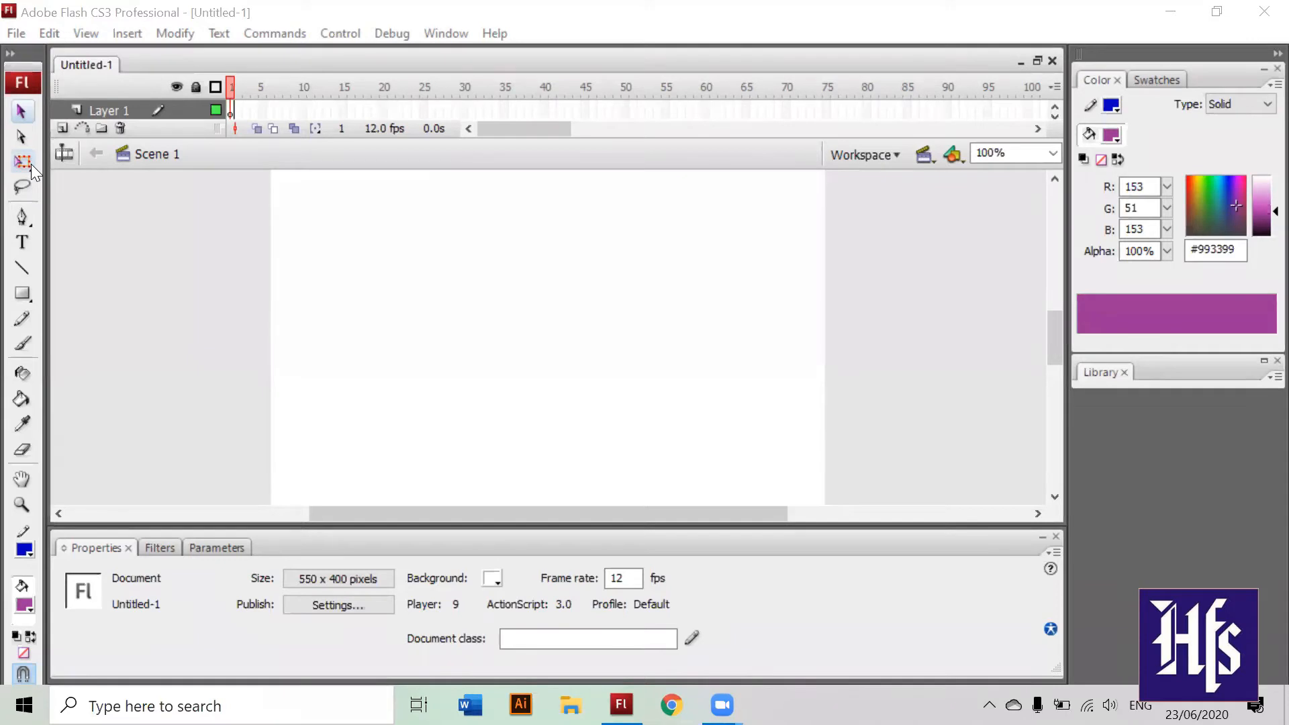
Step: Examine the tool variants grouped with the Free Transform tool, including the Gradient Transform tool
left_click(21, 296)
left_click(31, 165)
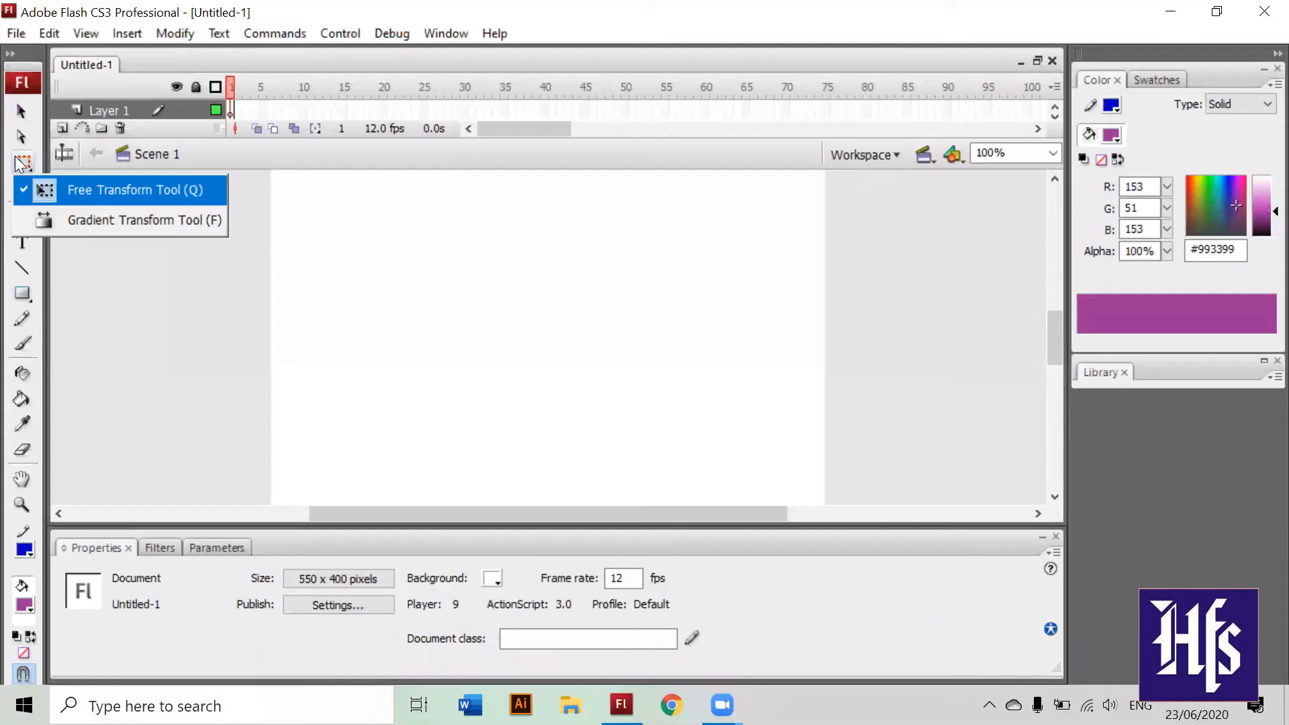
left_click(27, 164)
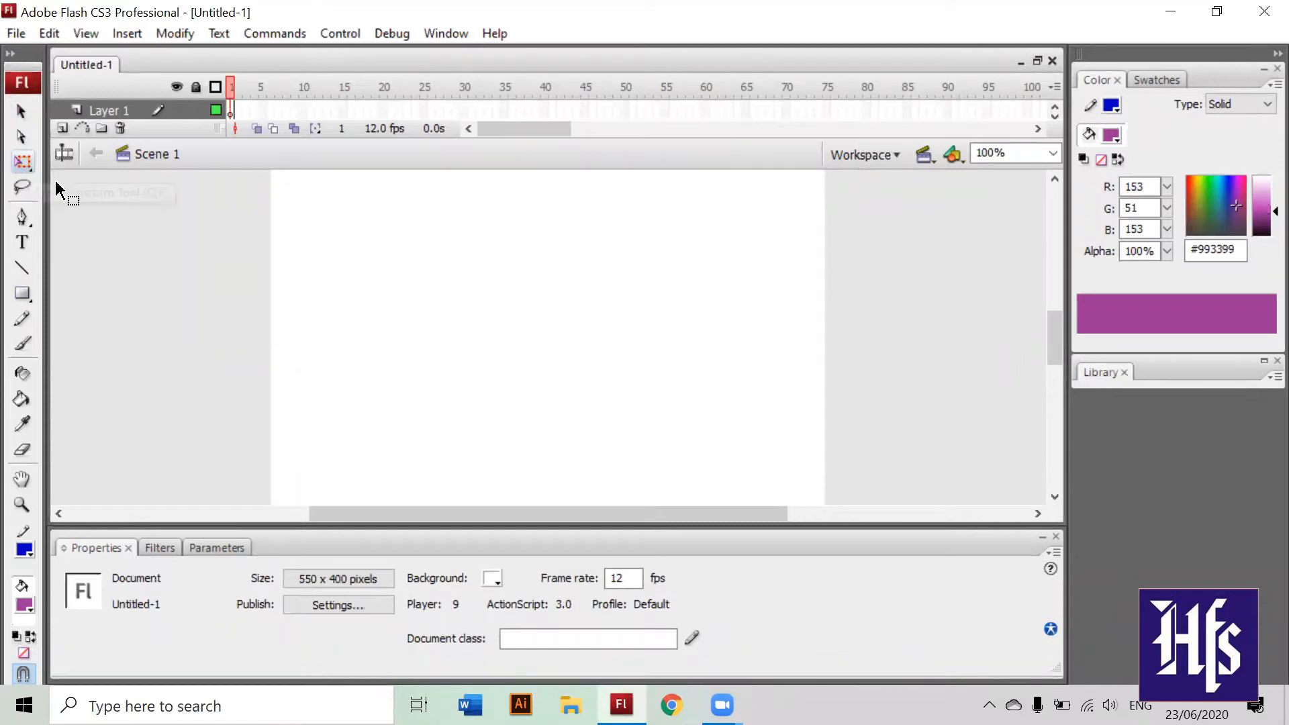
left_click(28, 165)
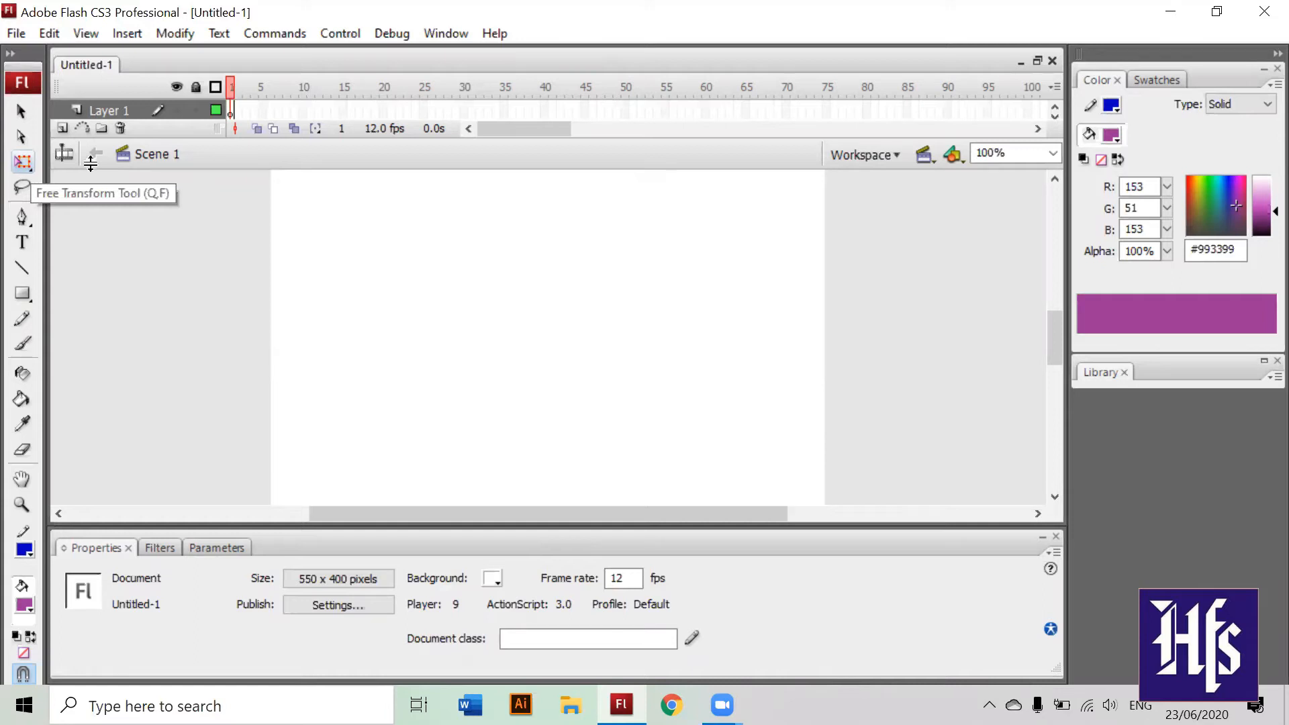
left_click(26, 161)
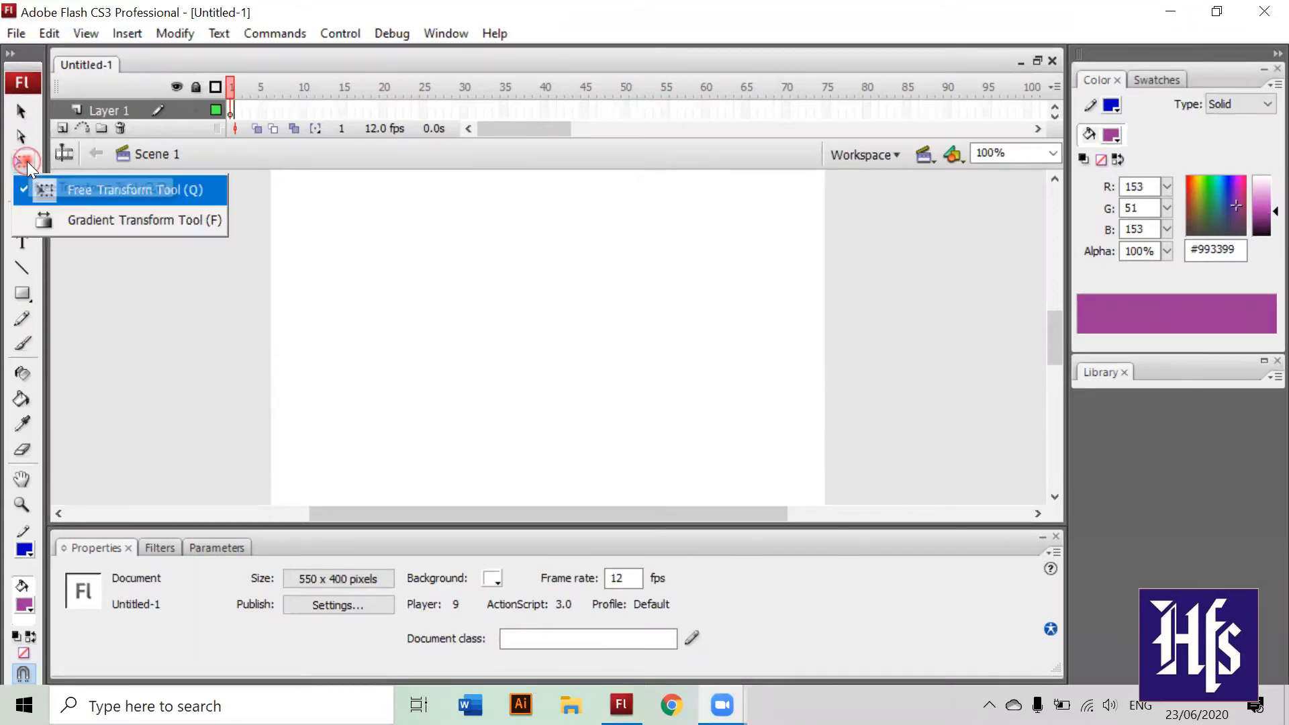
left_click(27, 161)
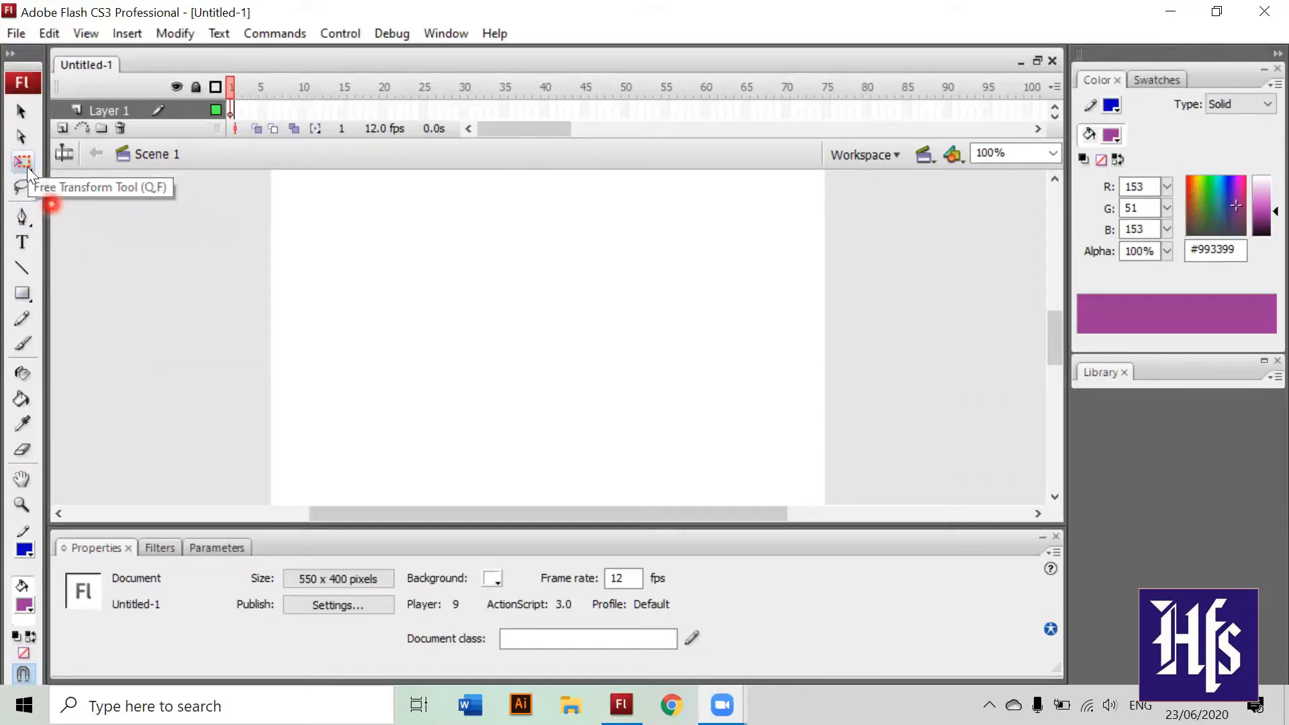
left_click(27, 167)
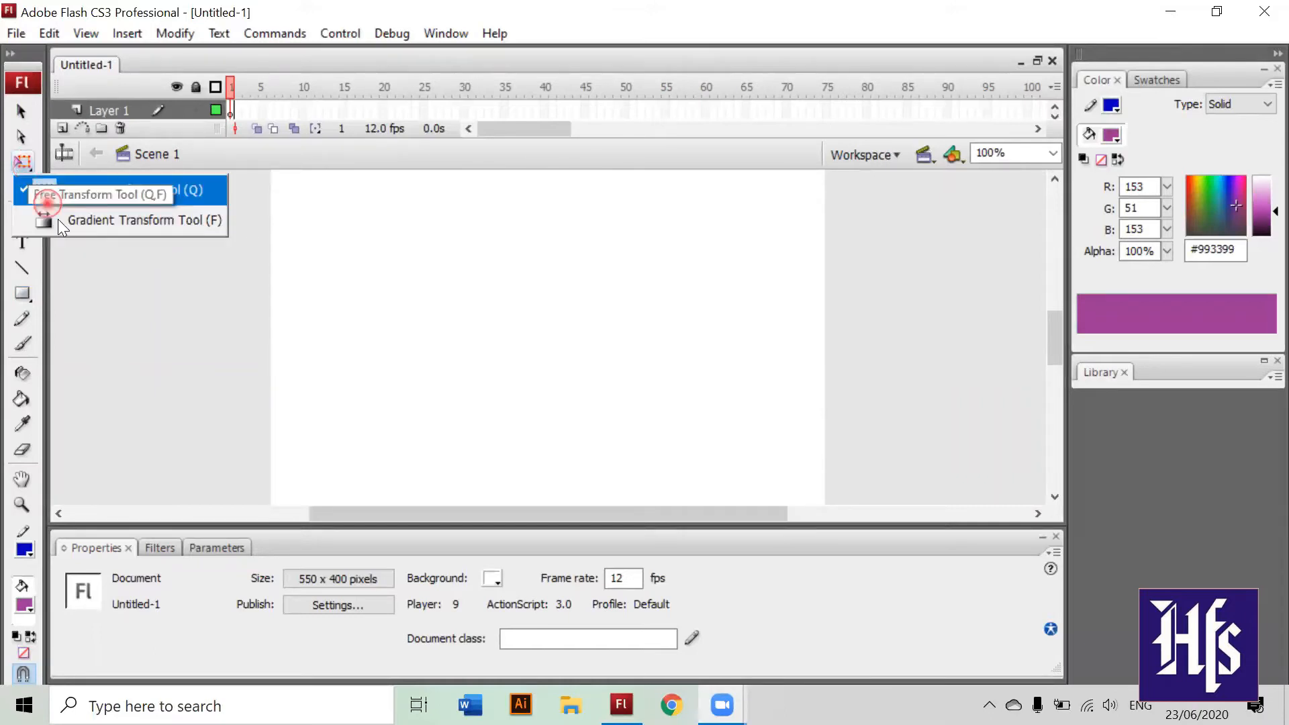
left_click(115, 294)
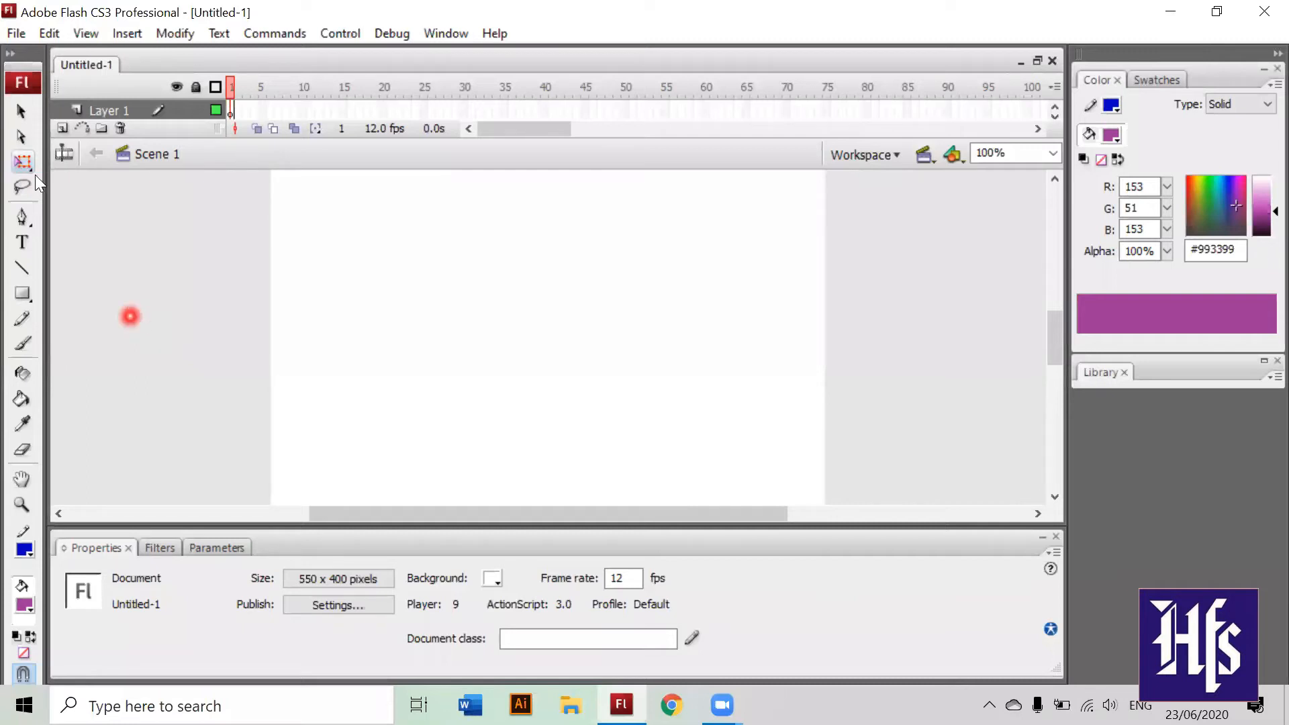
left_click(240, 277)
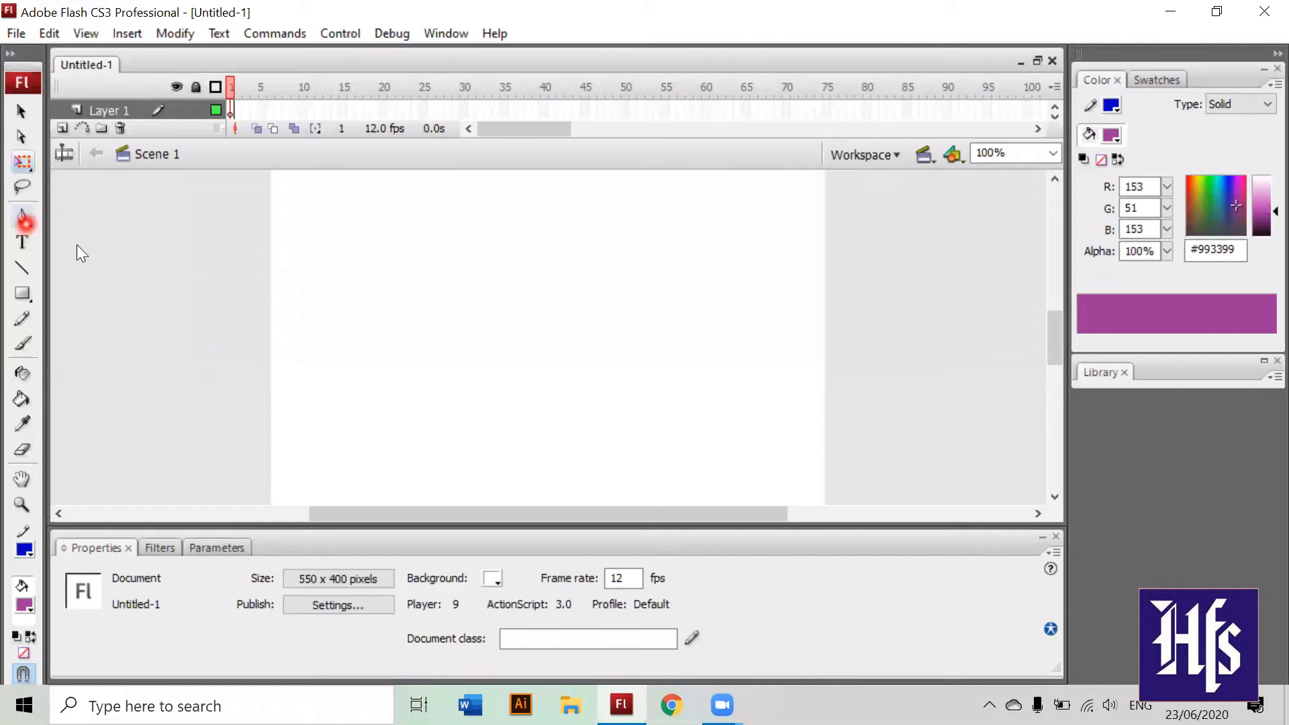
Step: Examine the Pen tool's anchor point variants, then compare the Free Transform and Gradient Transform tools once more
left_click(28, 221)
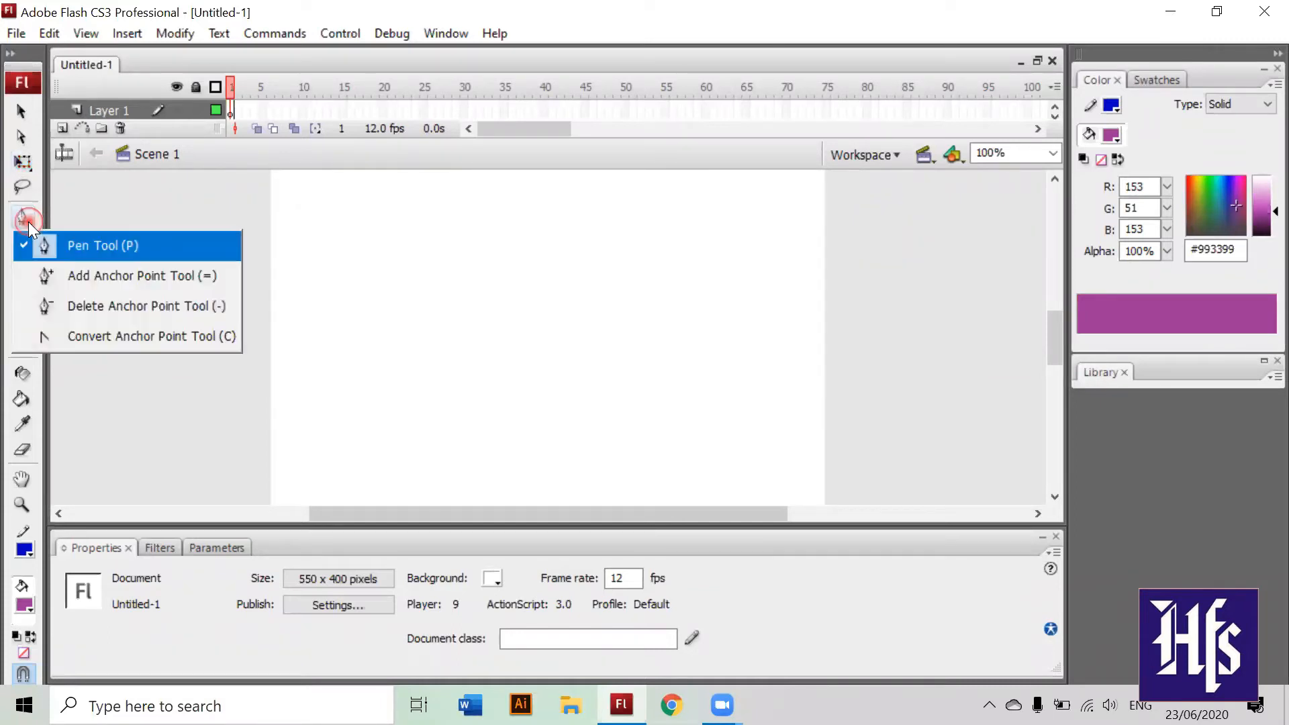
left_click(28, 222)
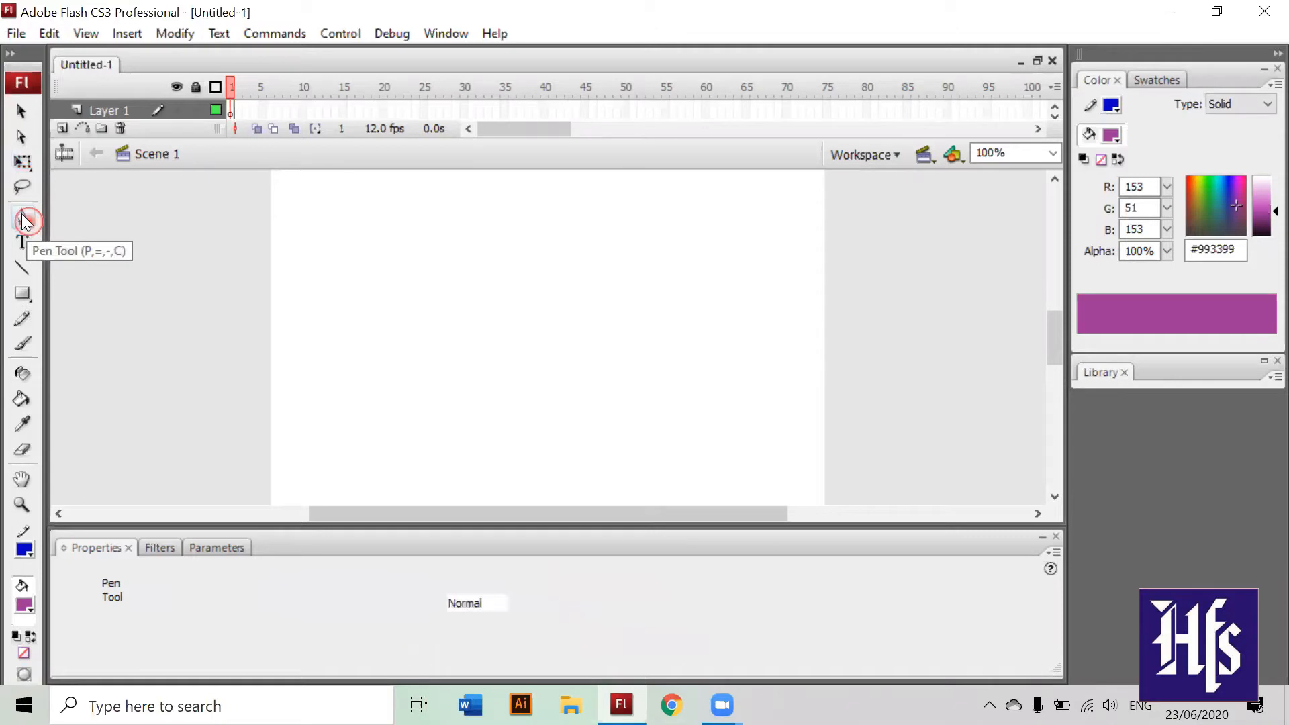
left_click(23, 216)
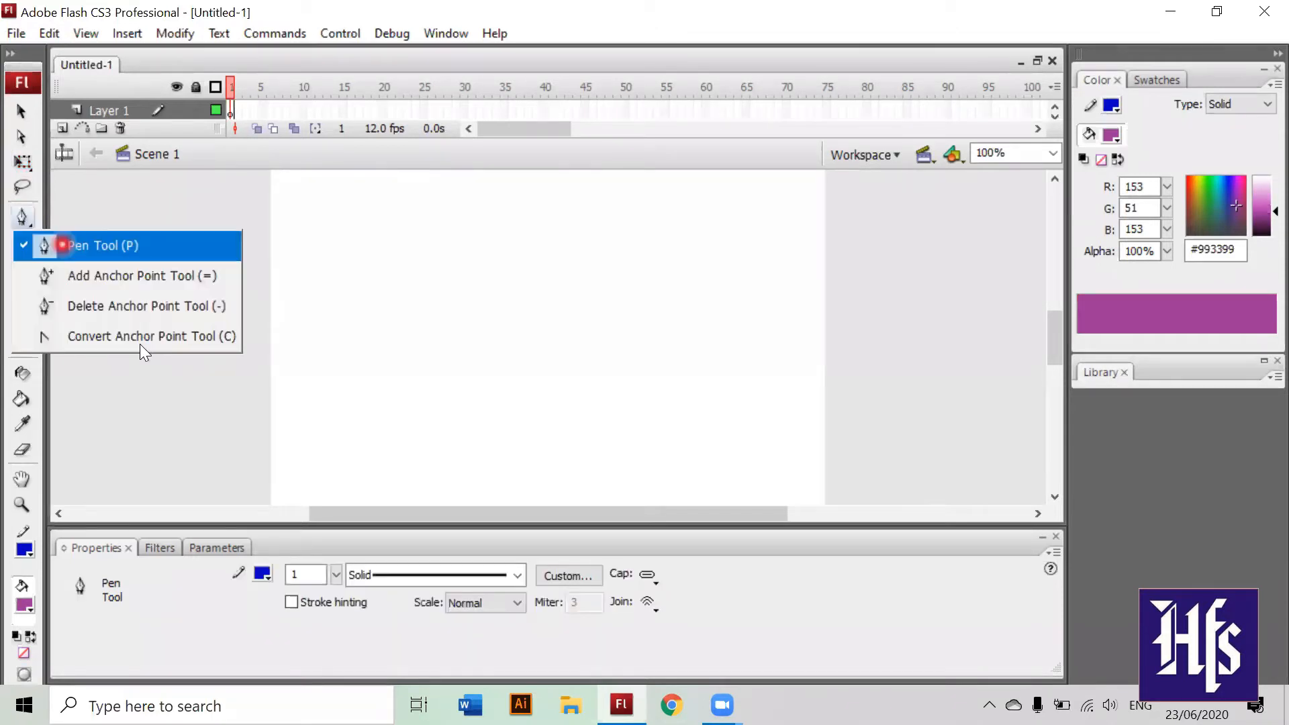
left_click(140, 335)
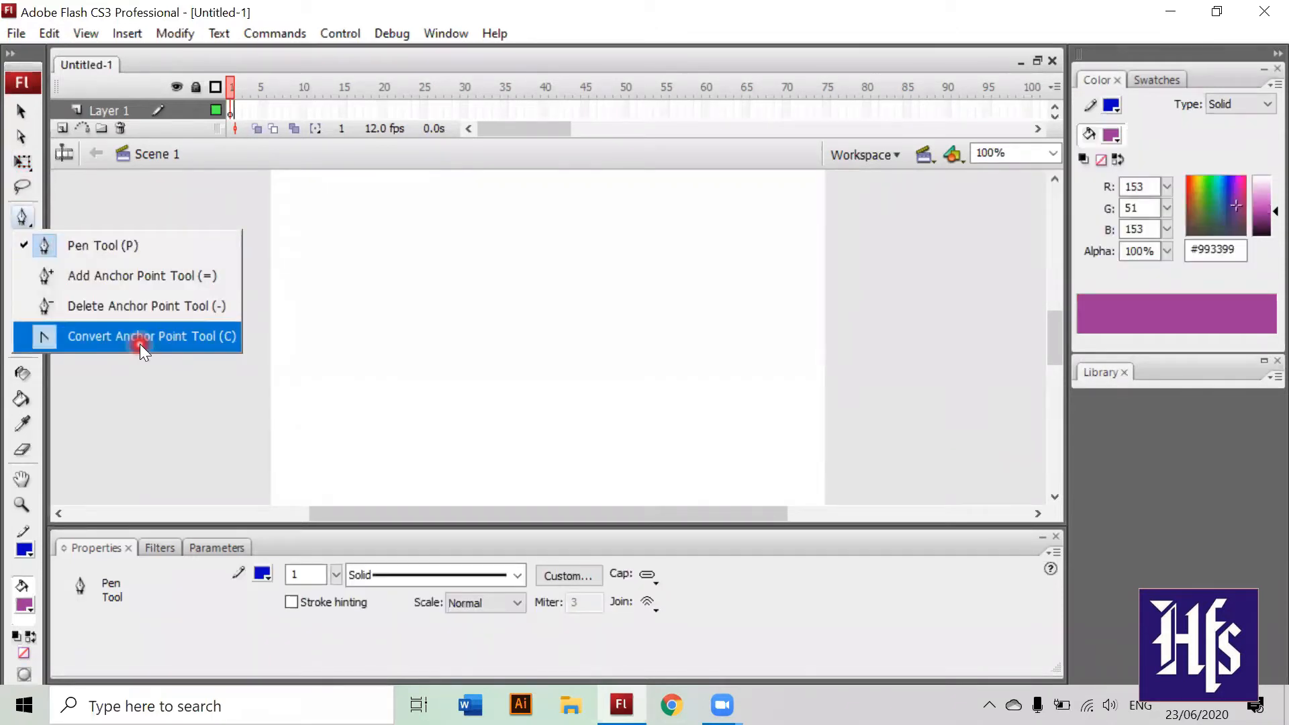
left_click(161, 401)
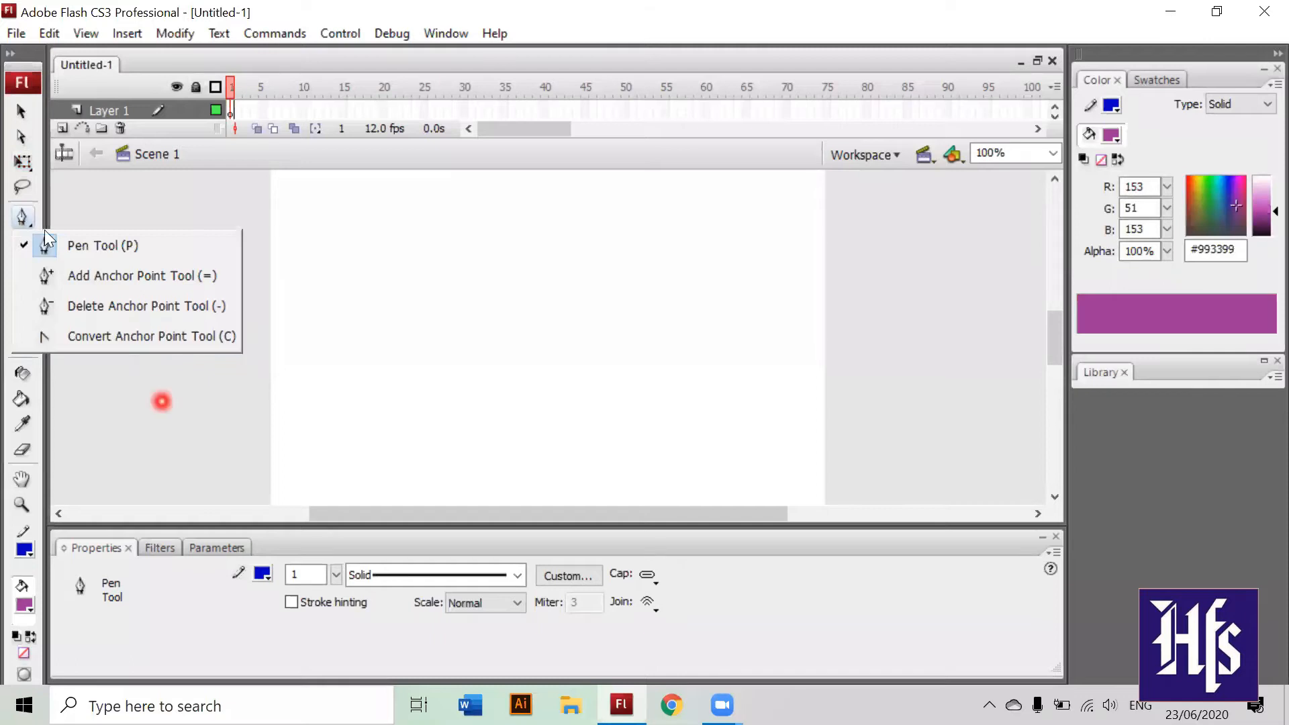
left_click(27, 163)
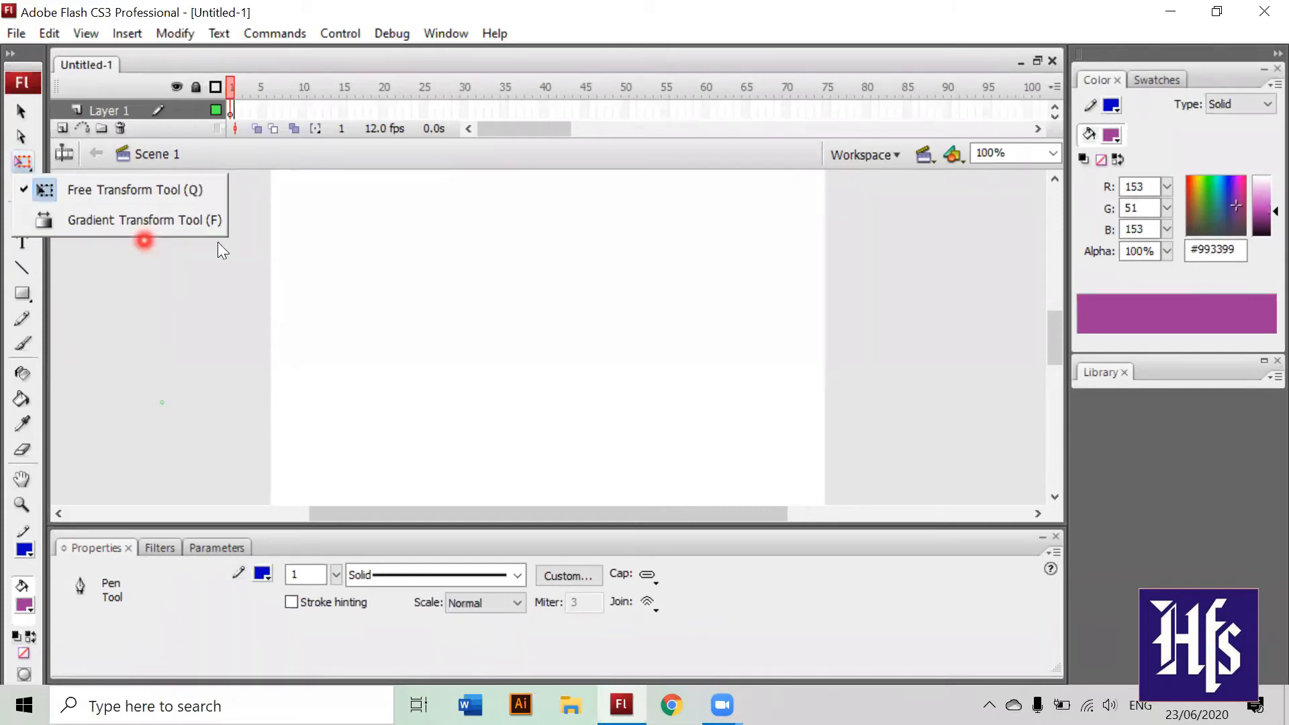
left_click(148, 199)
left_click(145, 227)
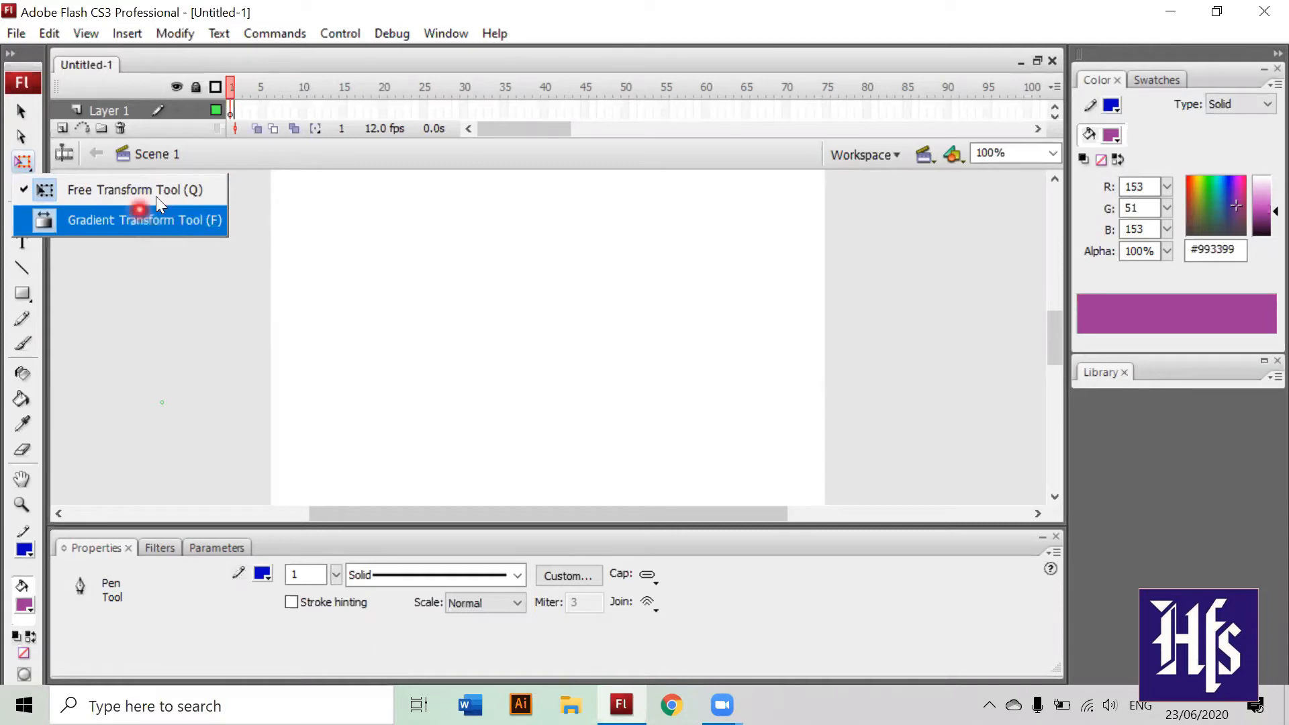
left_click(156, 197)
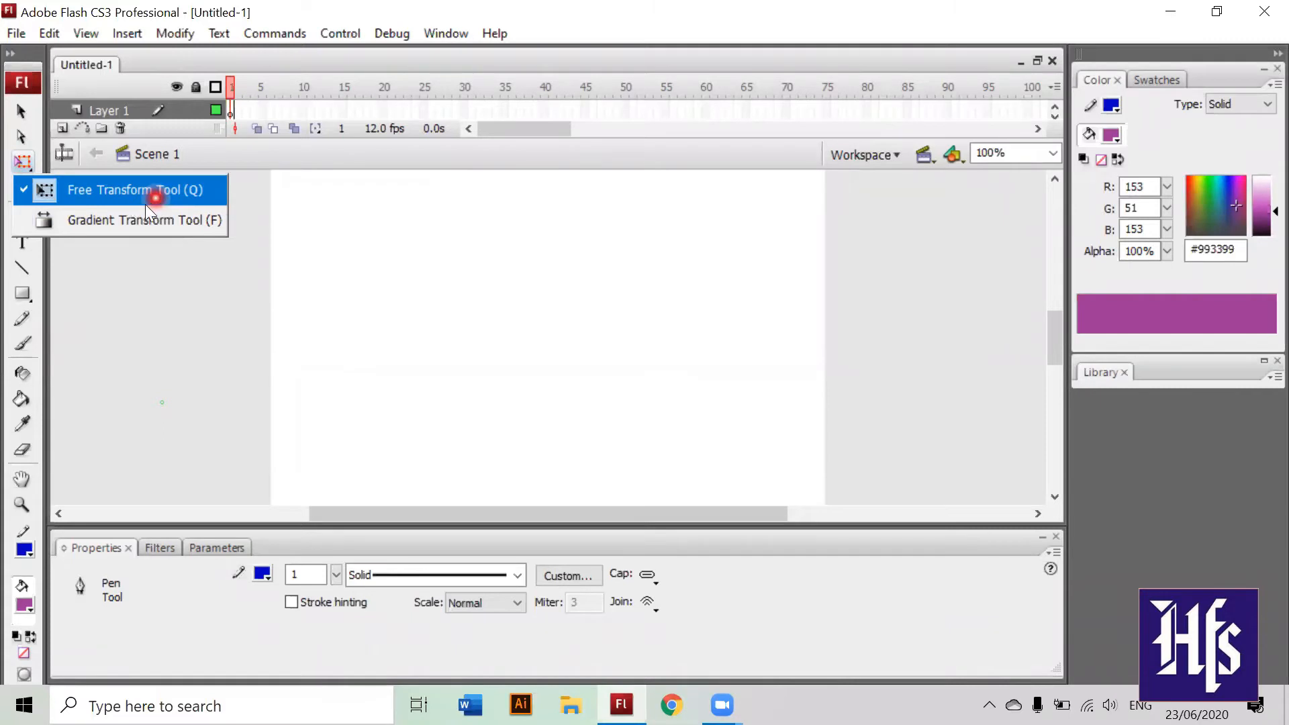
left_click(149, 218)
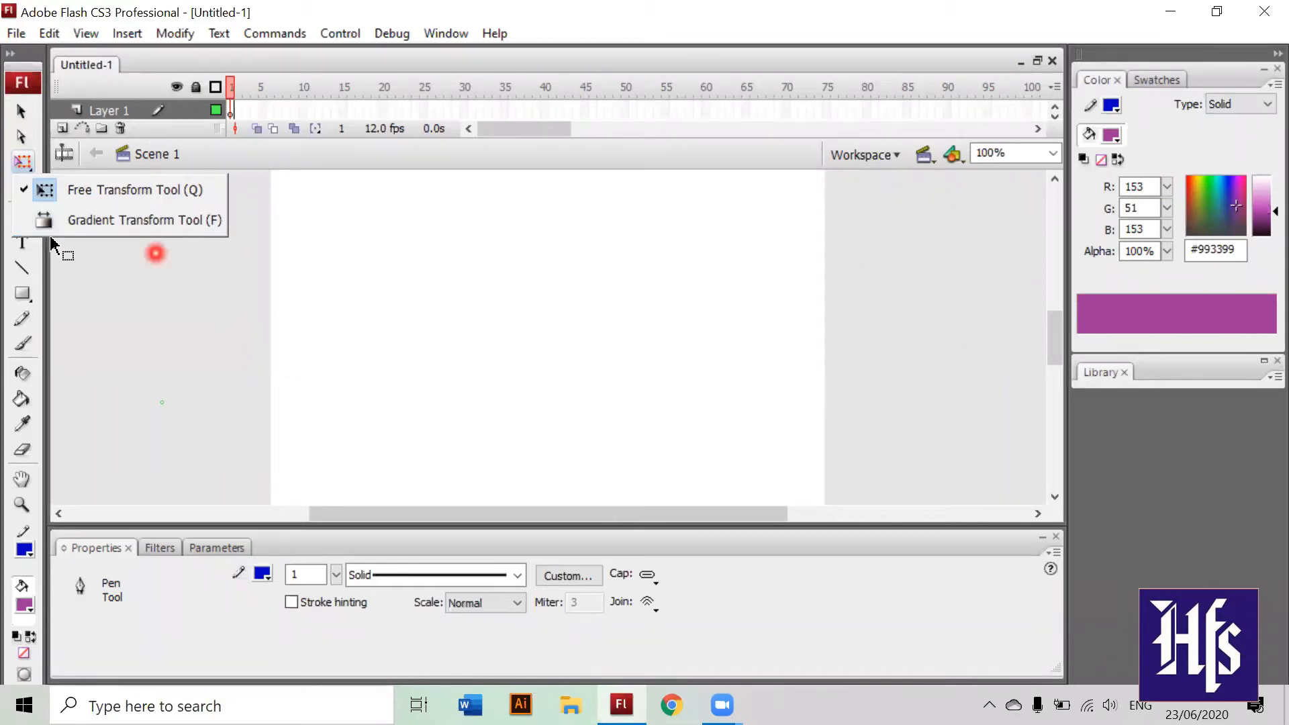
left_click(25, 141)
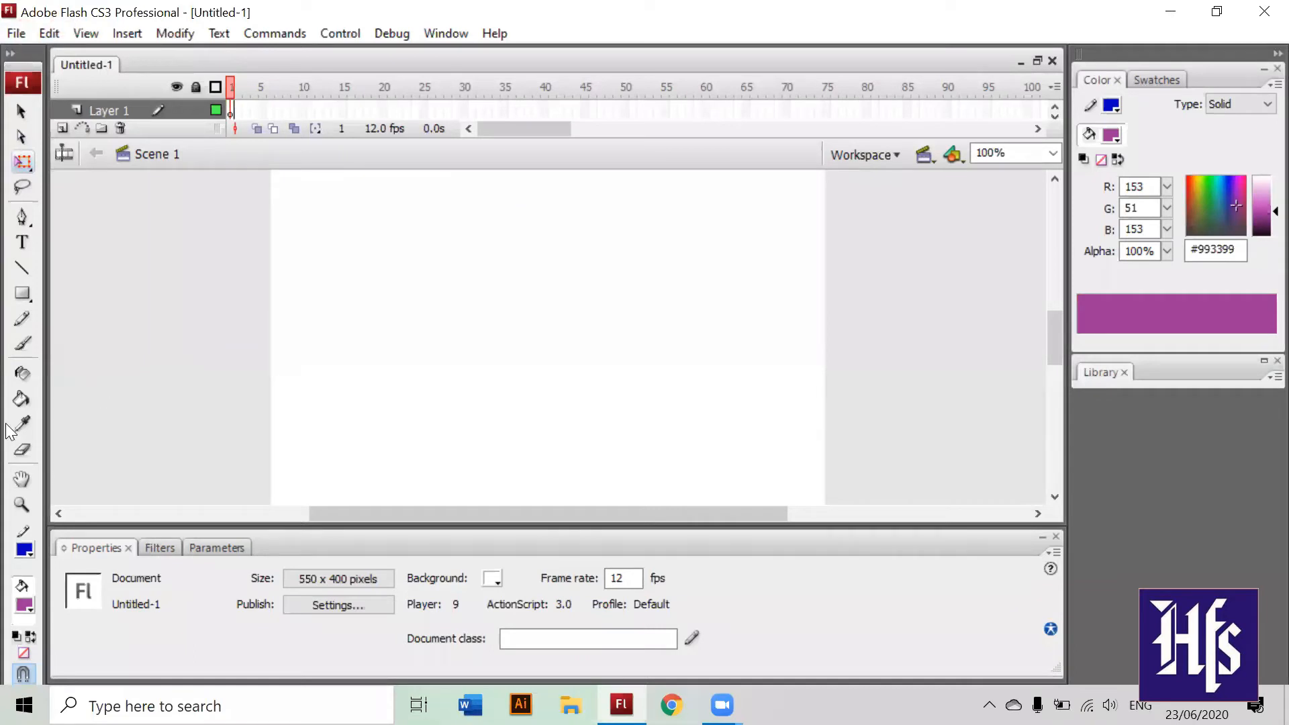
Step: Choose the PolyStar tool from the shape tools as the active drawing tool
left_click(24, 292)
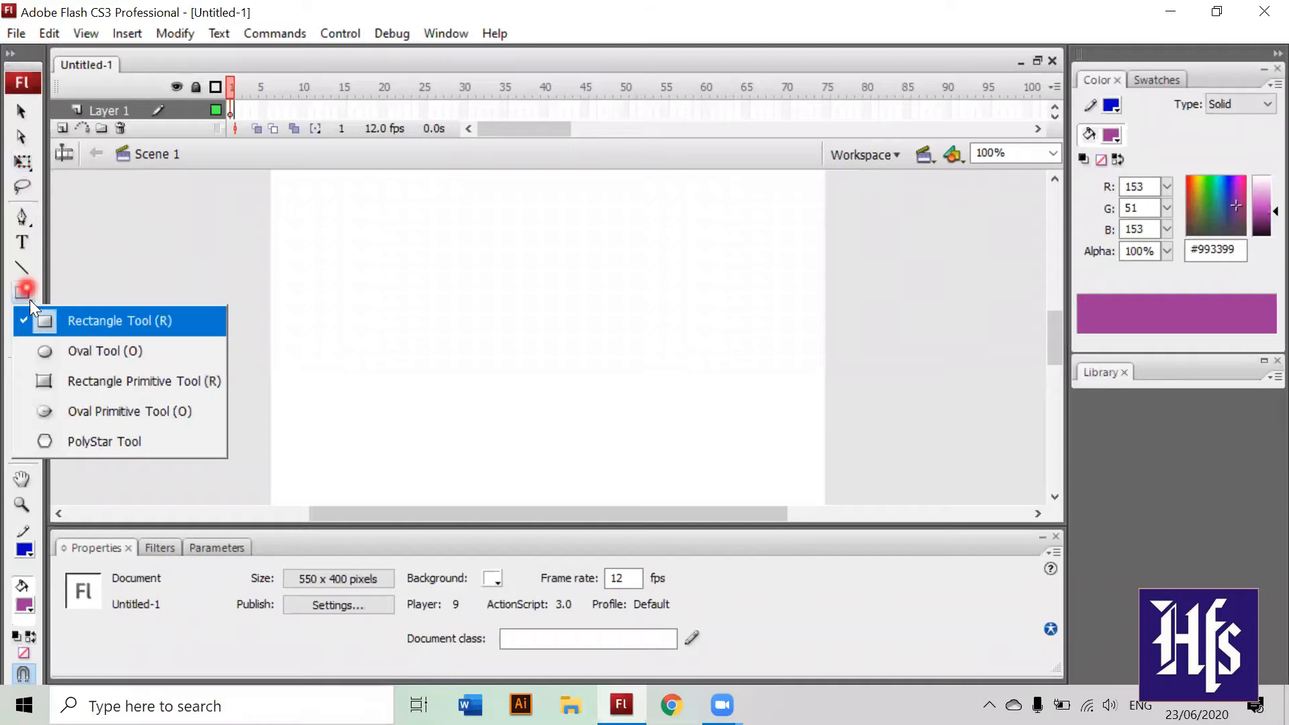
left_click(30, 299)
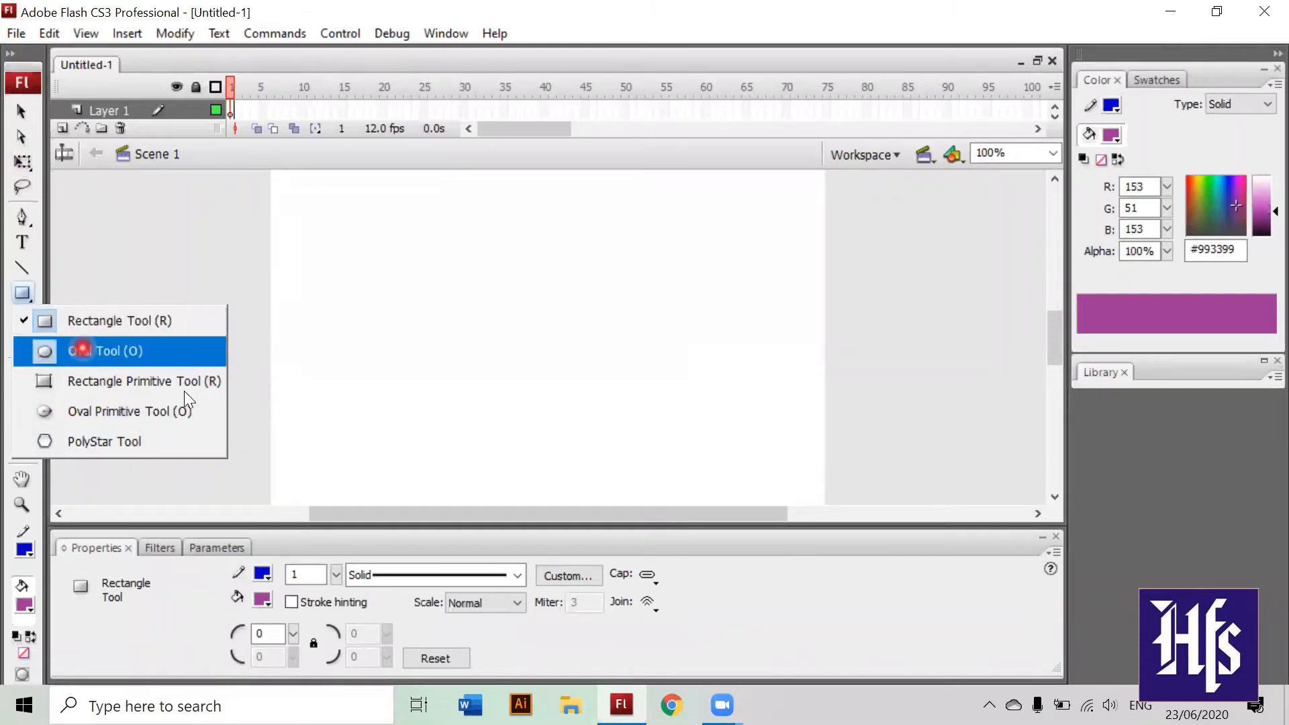
left_click(143, 451)
left_click(175, 633)
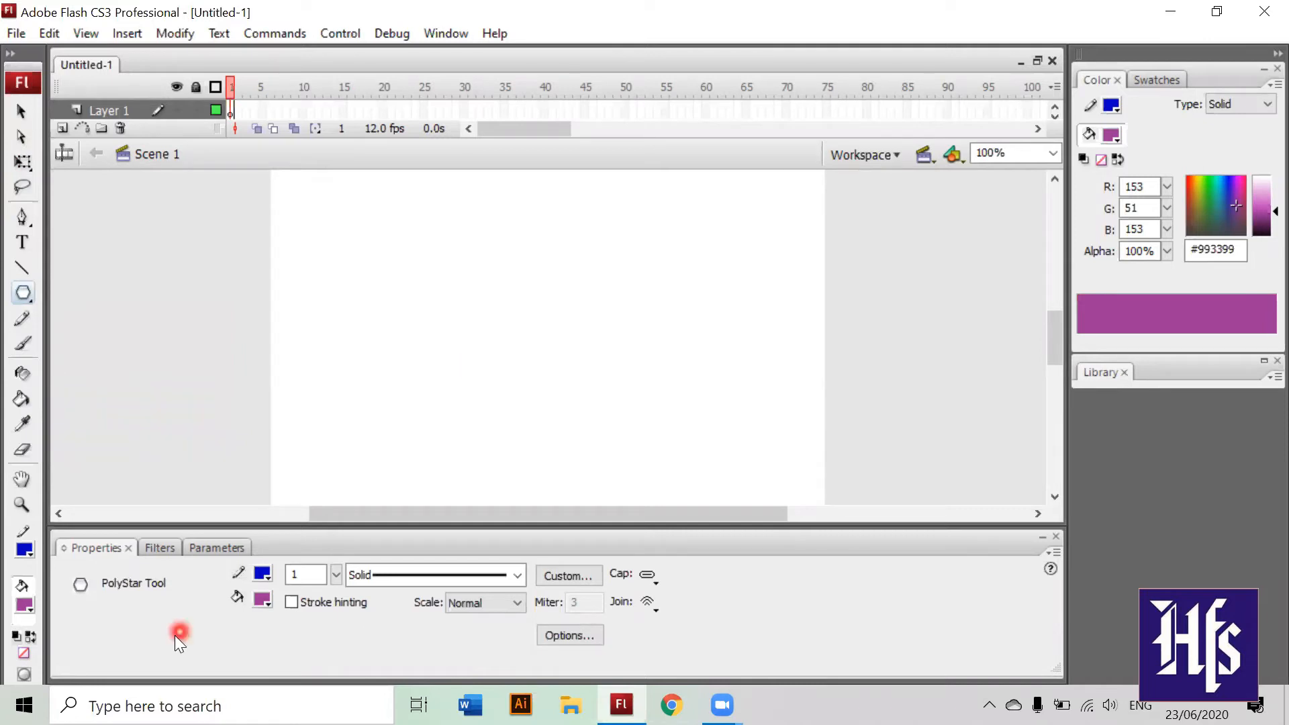
left_click(503, 622)
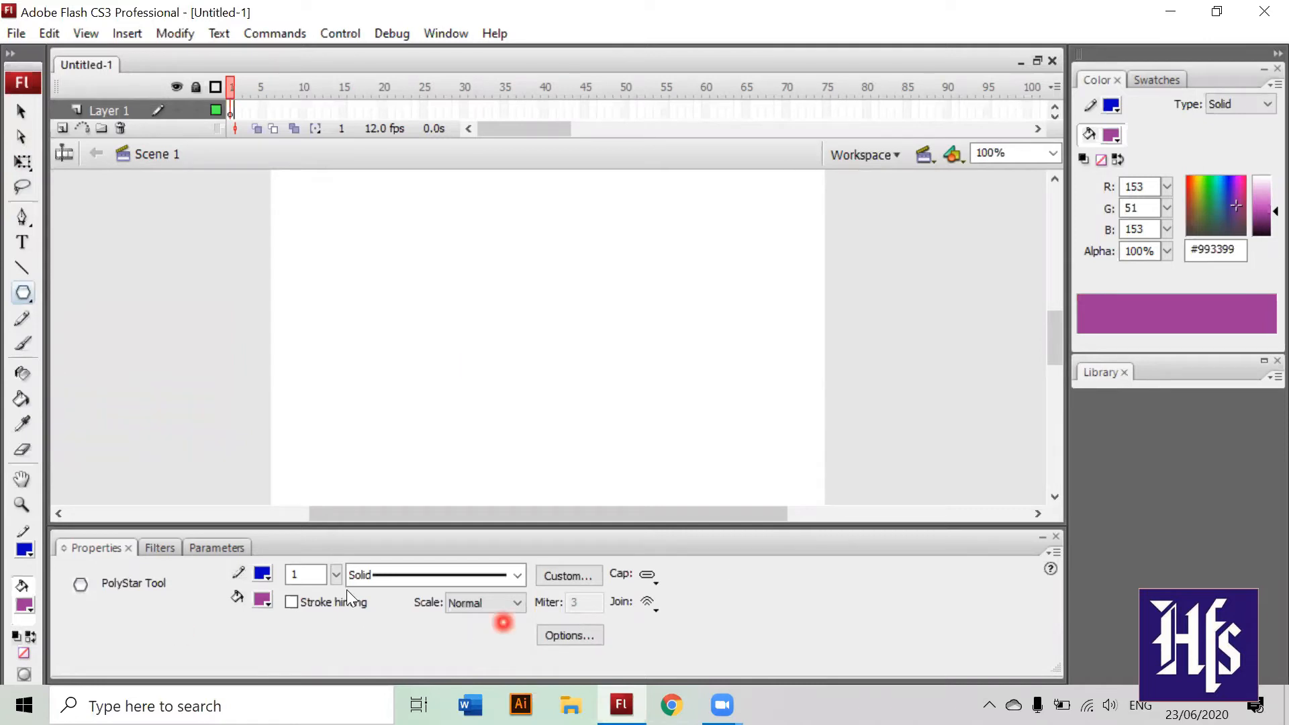
Step: Set the PolyStar tool's stroke style to the dotted line
left_click(272, 580)
left_click(522, 587)
left_click(521, 579)
left_click(455, 637)
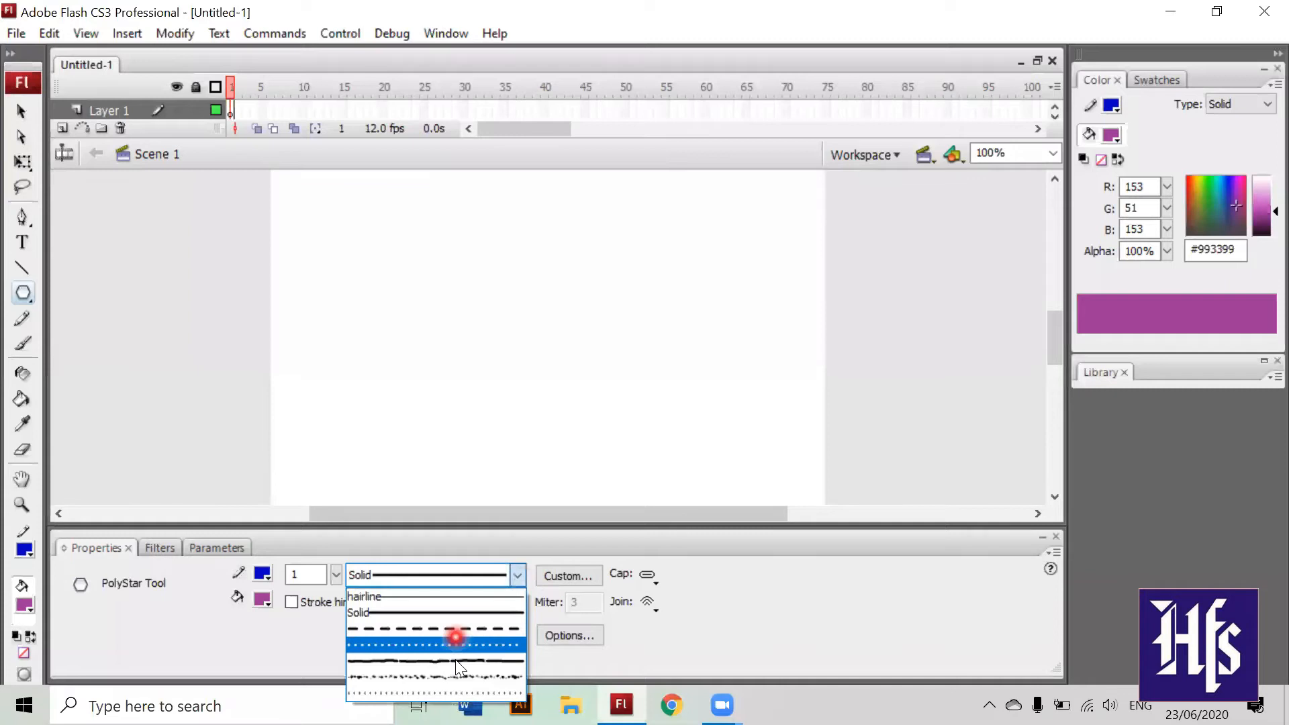
left_click(455, 644)
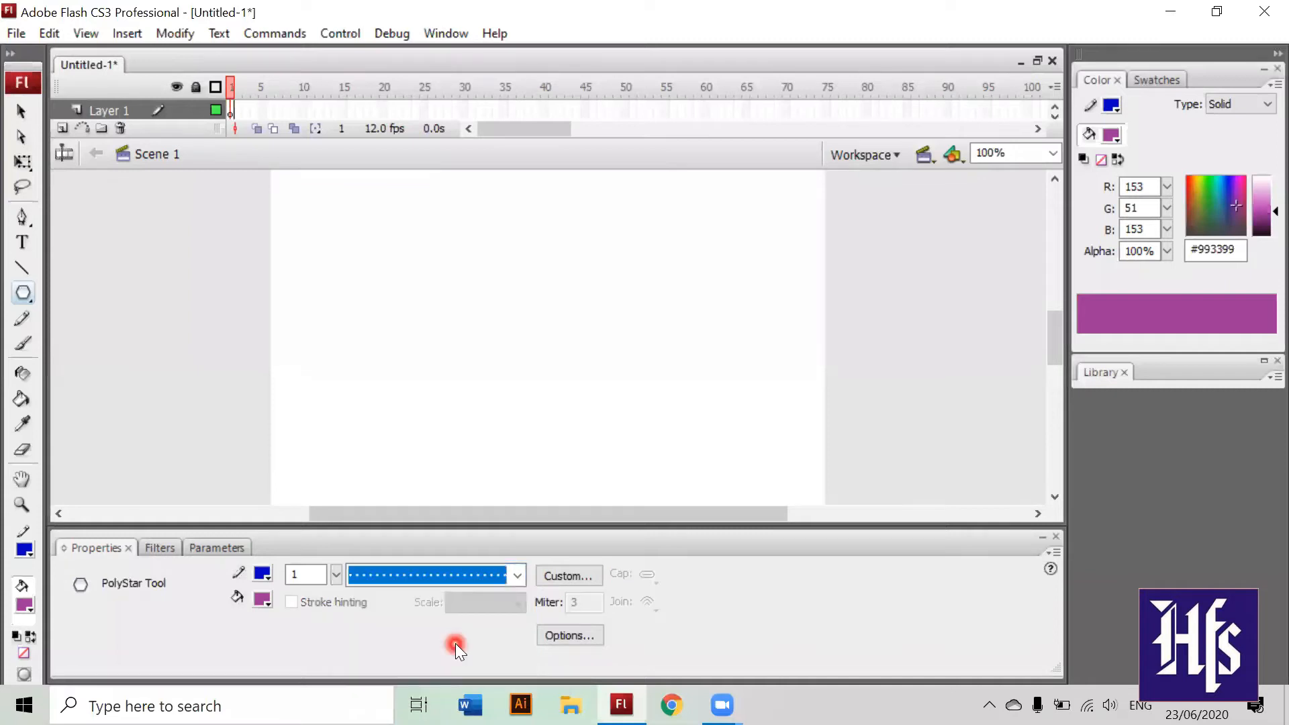
Step: Set the PolyStar tool's stroke colour to very dark maroon and its fill colour to bright purple #CC33FF
left_click(268, 576)
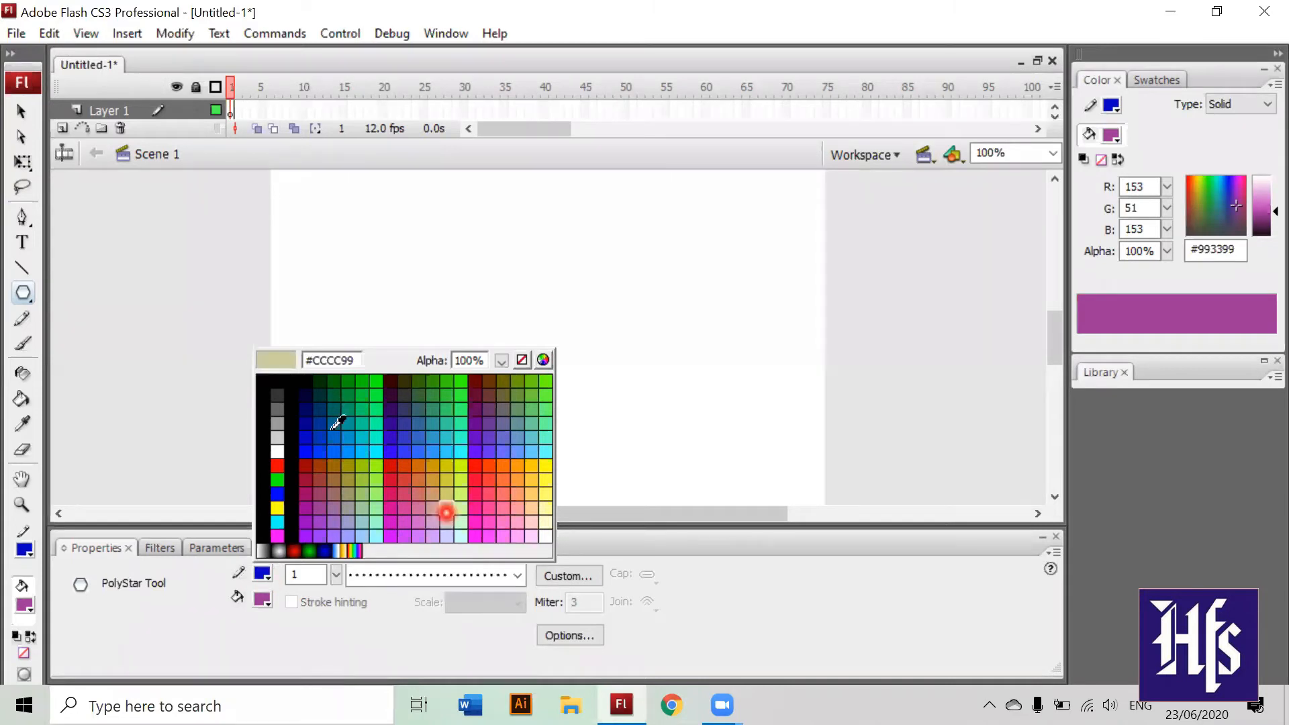
left_click(395, 381)
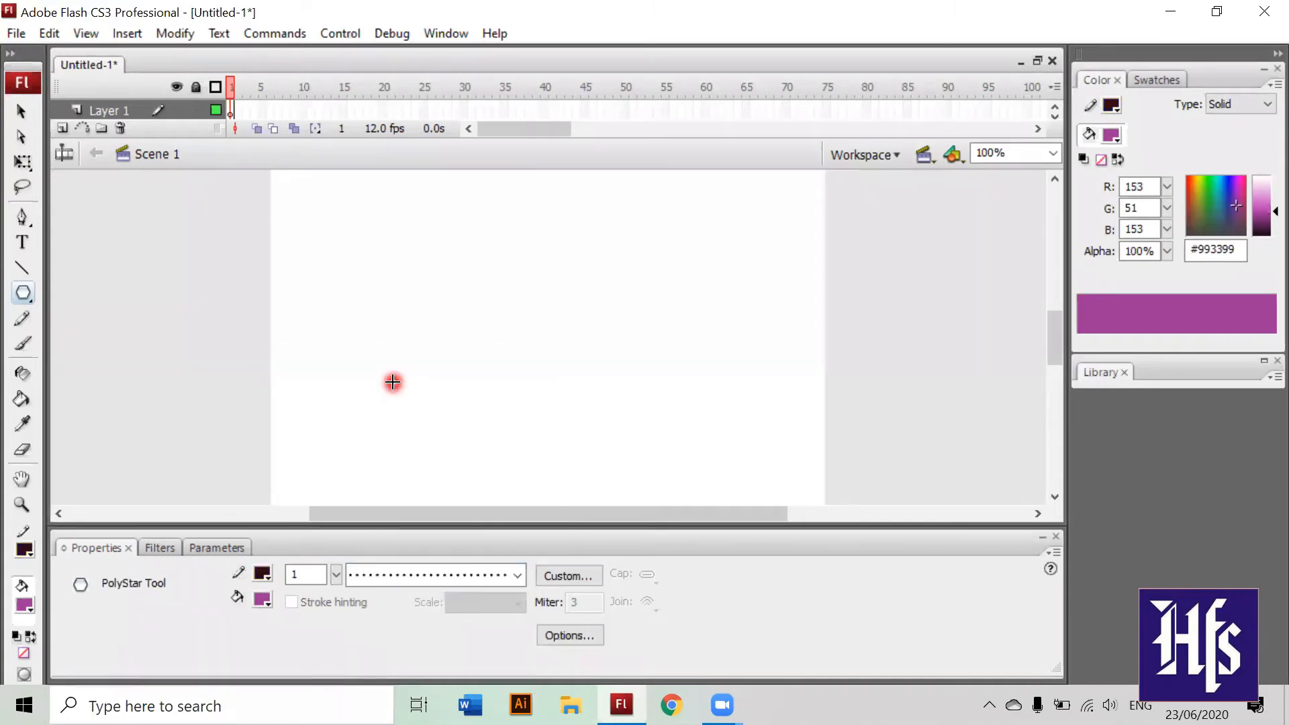
left_click(266, 601)
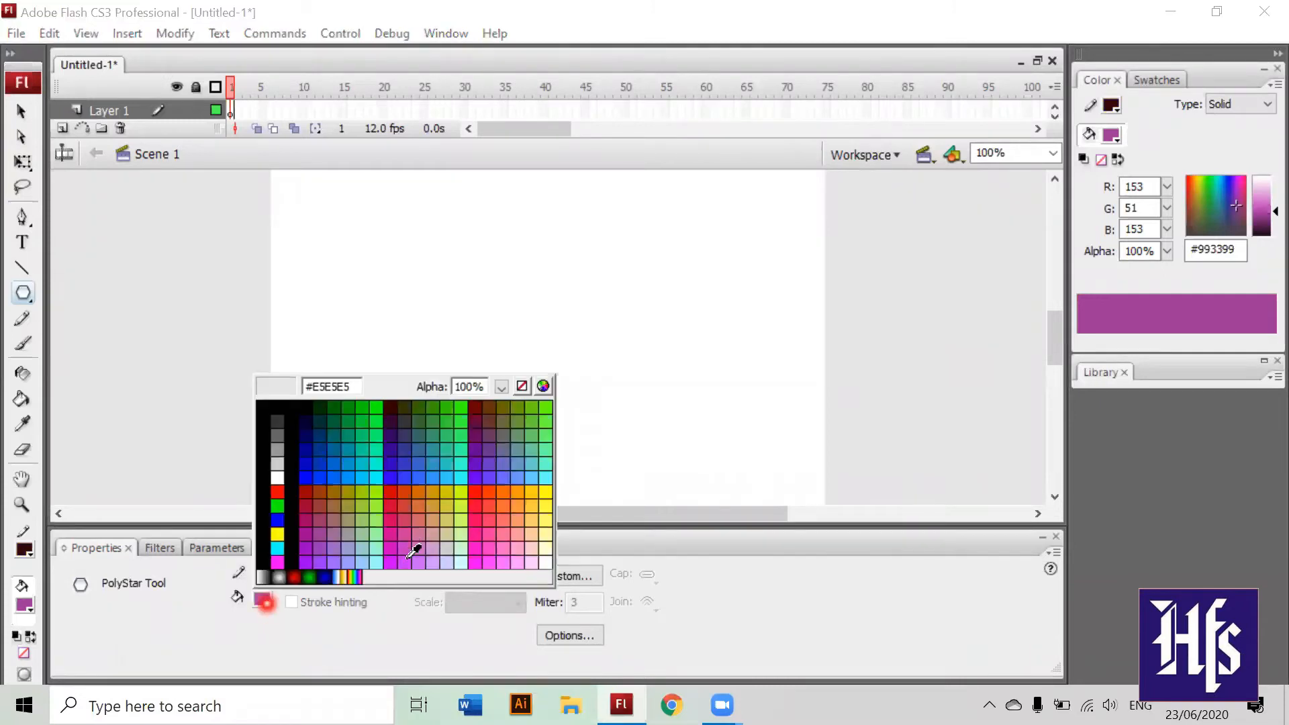
left_click(407, 559)
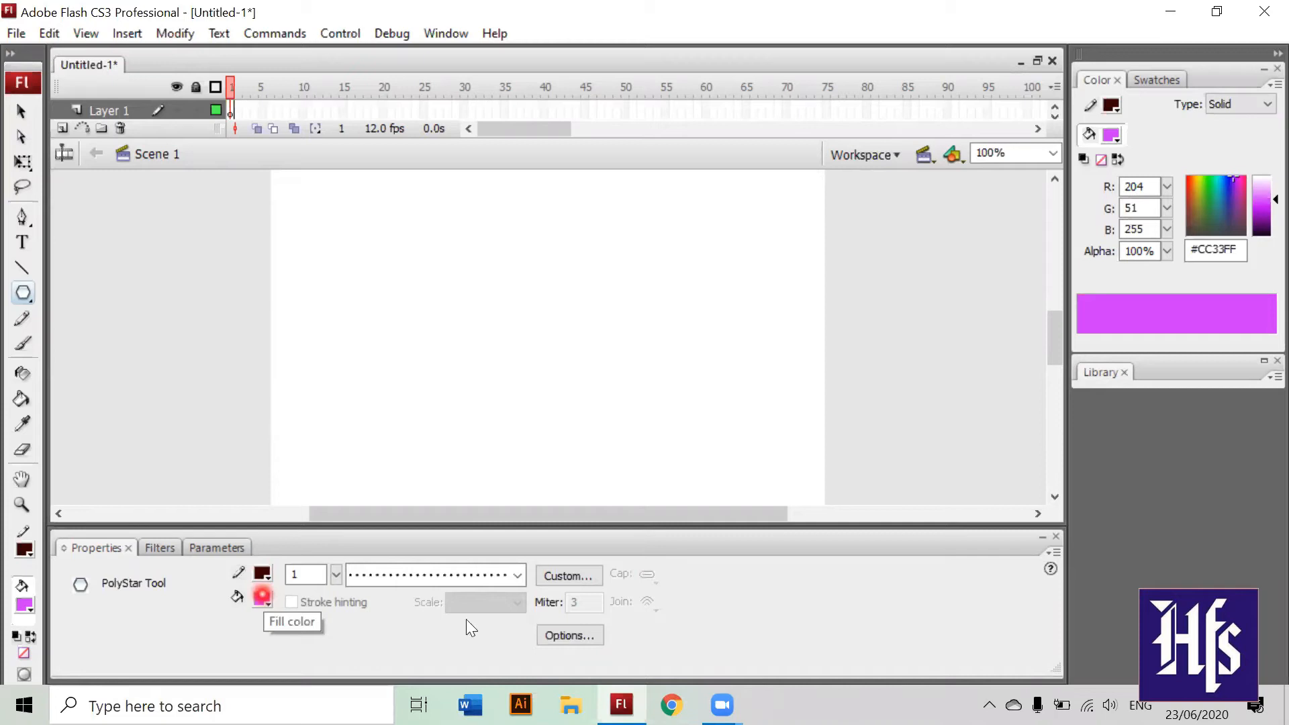
Step: Set the PolyStar tool's stroke height to 5
left_click(335, 575)
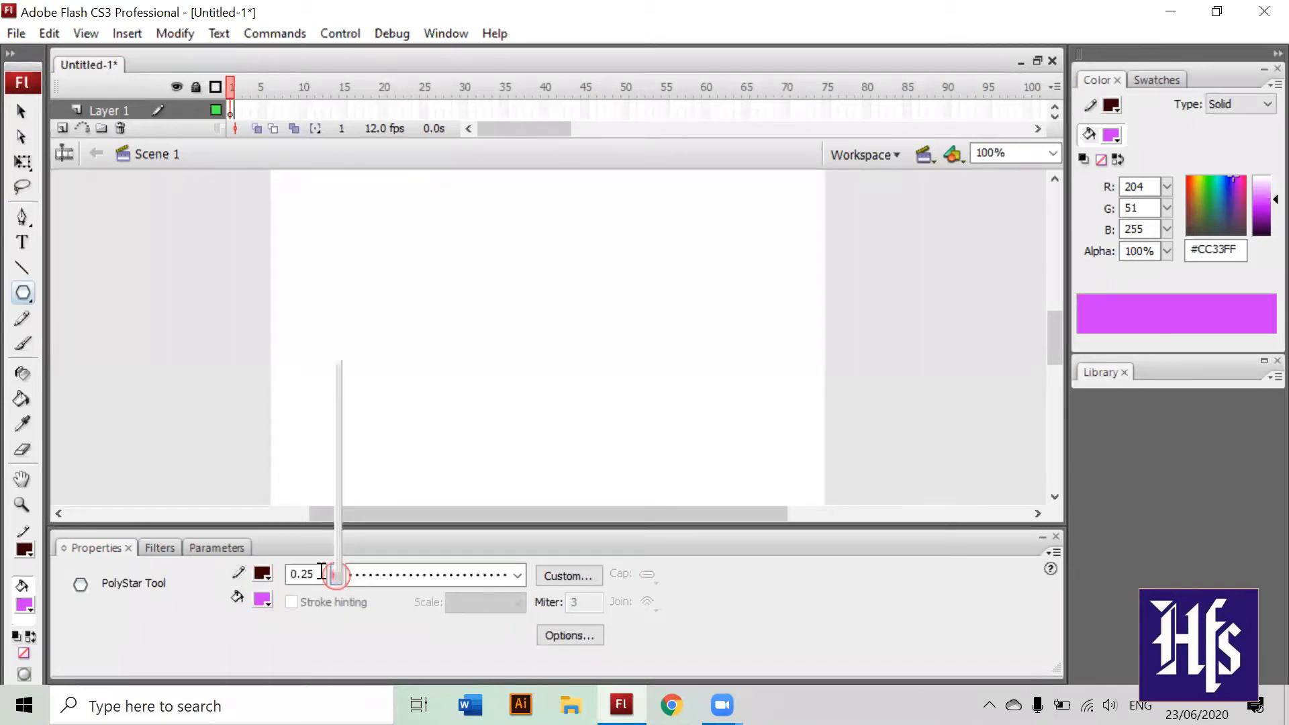
left_click(321, 573)
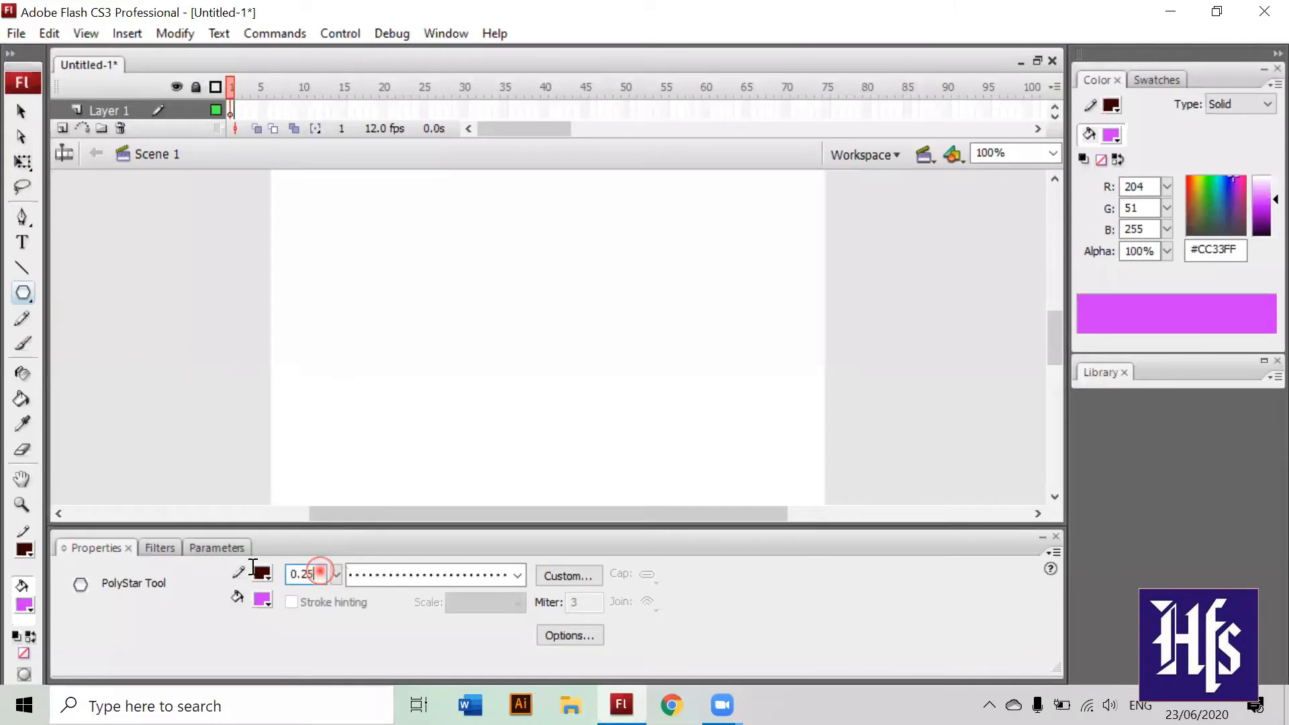
left_click(251, 567)
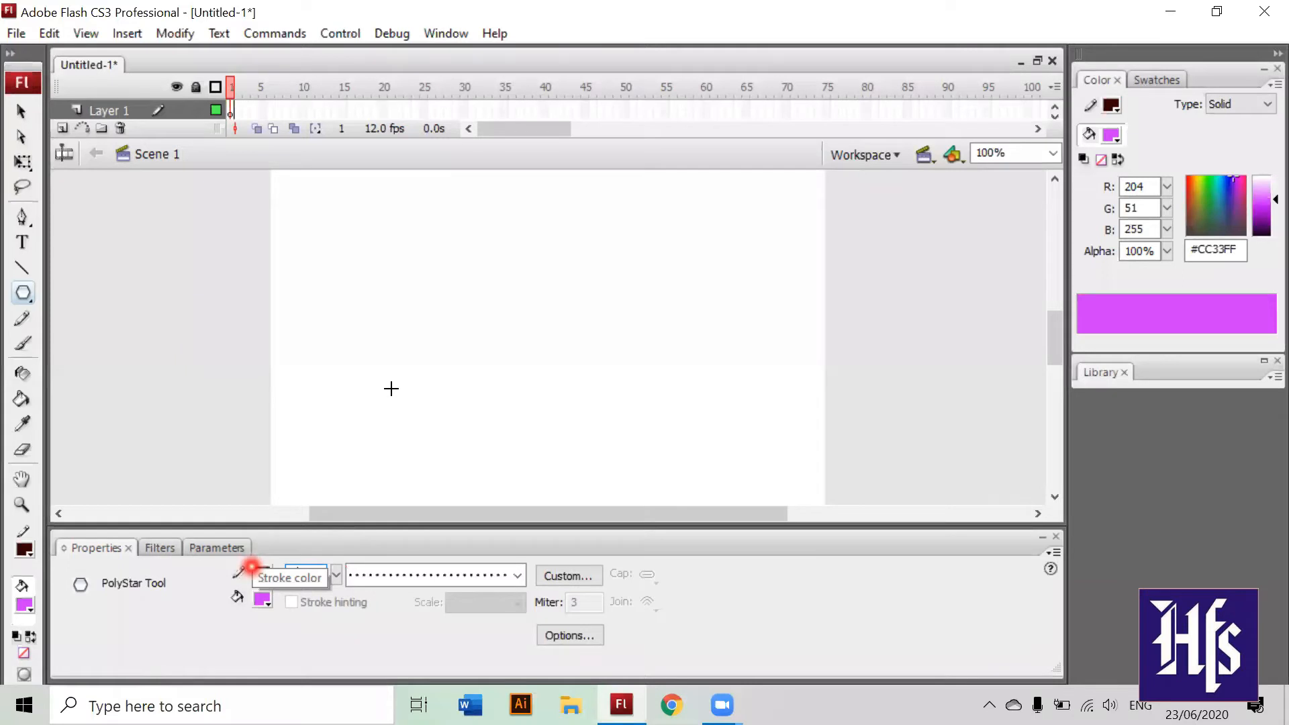
type("5")
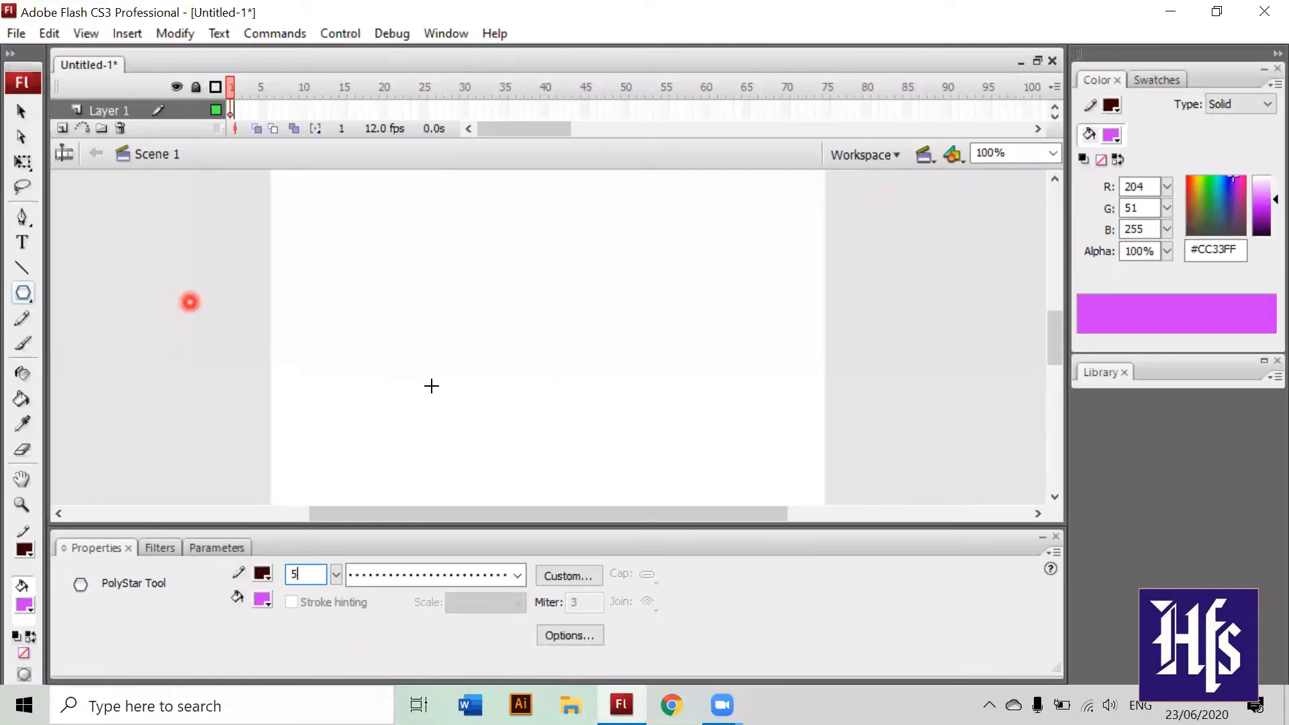
Step: Draw a pentagon about 220 px wide and 216 px high on the stage with the PolyStar tool
mouse_move(430, 387)
left_mouse_down()
mouse_move(584, 291)
mouse_move(481, 302)
mouse_move(506, 297)
left_mouse_up()
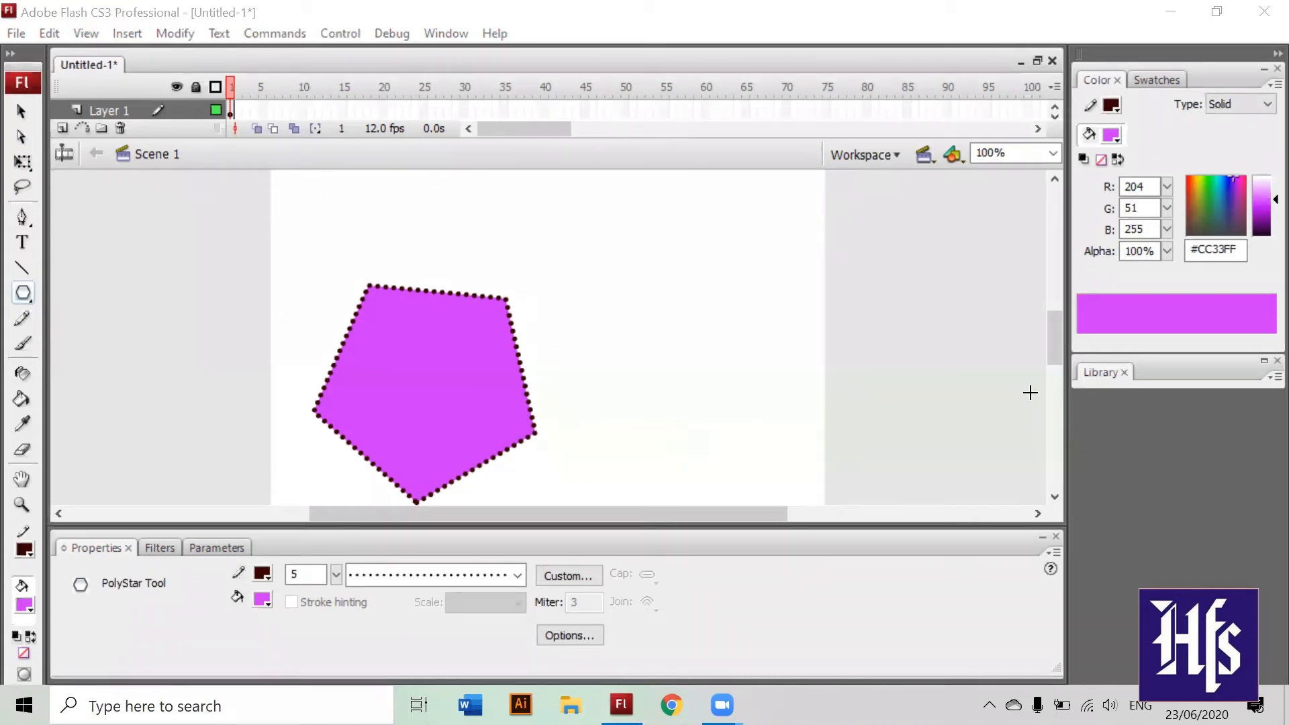
left_click_drag(1056, 348, 947, 446)
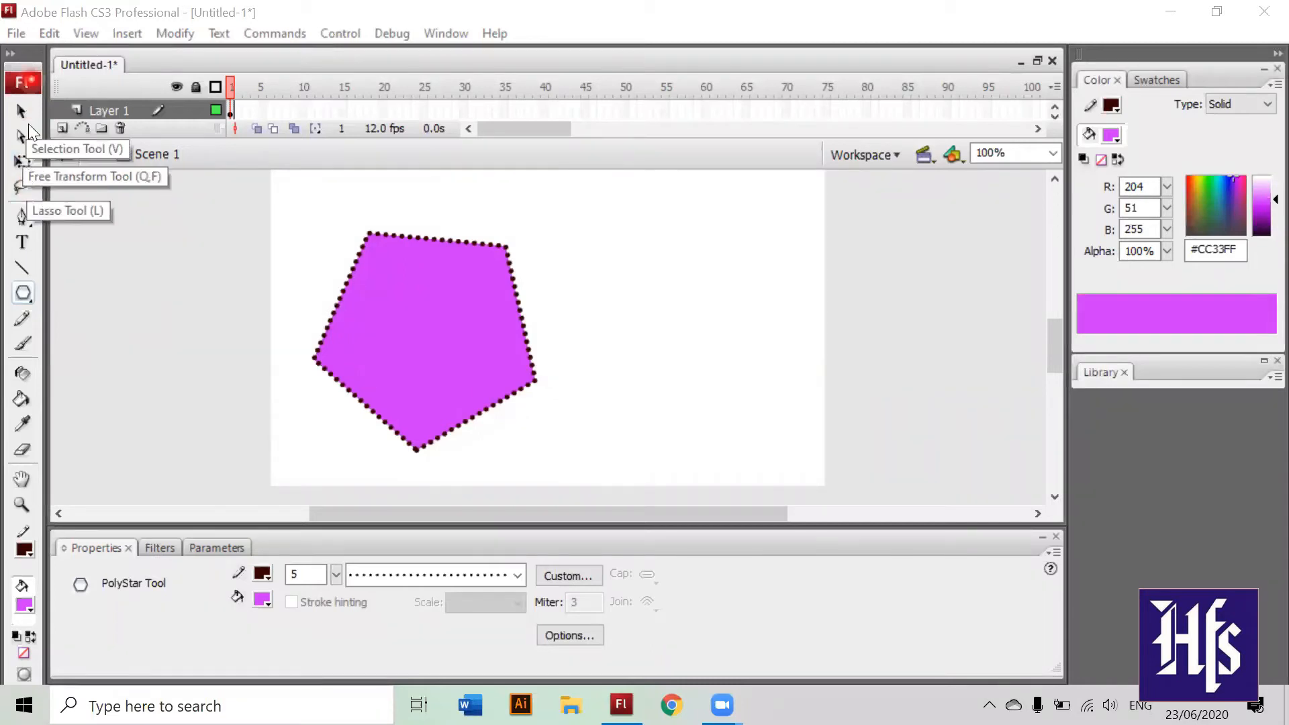
Step: Examine the transform tool variants, Free Transform and Gradient Transform, with the pentagon on the stage
left_click(25, 169)
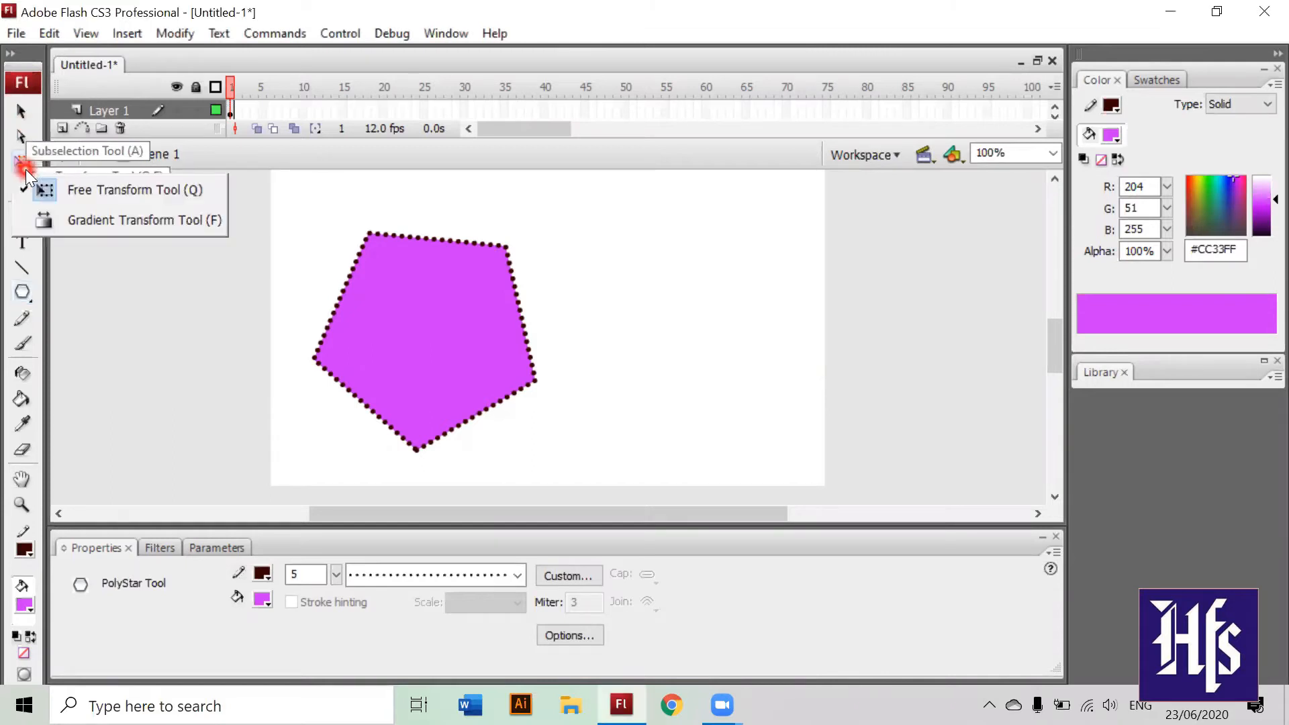
left_click(26, 169)
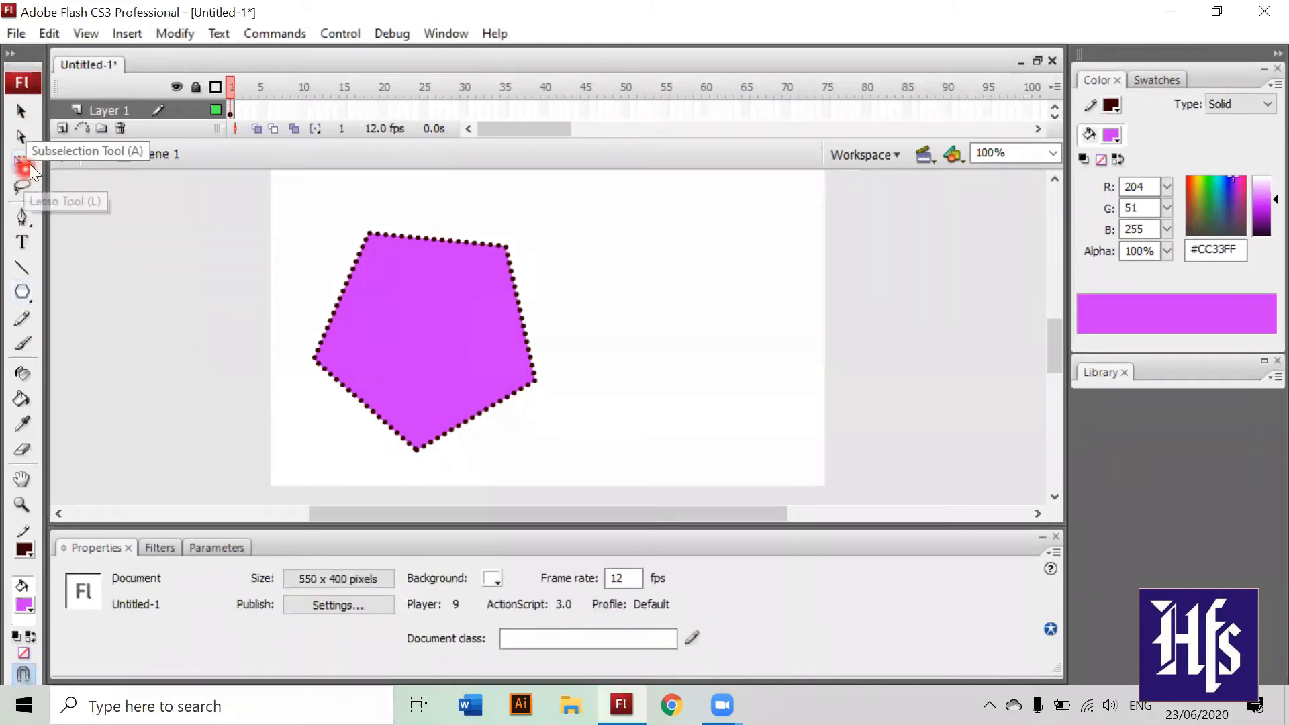
left_click(29, 163)
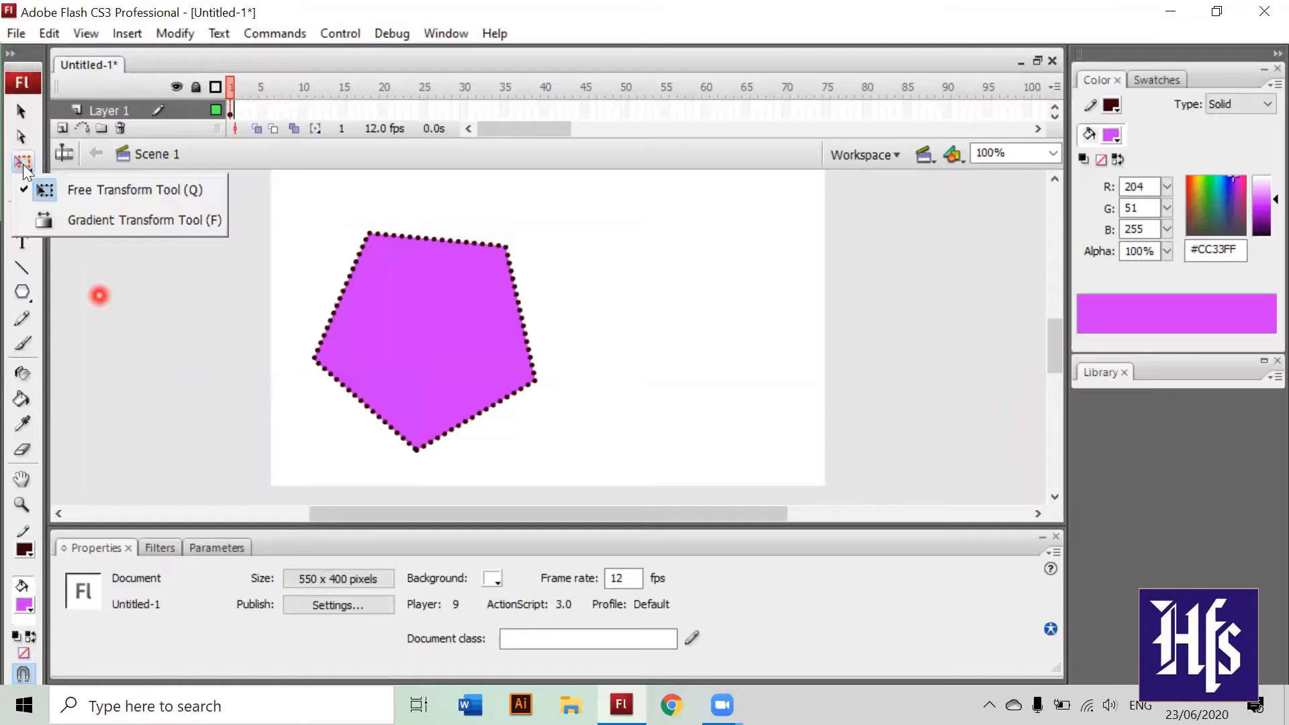
left_click(22, 163)
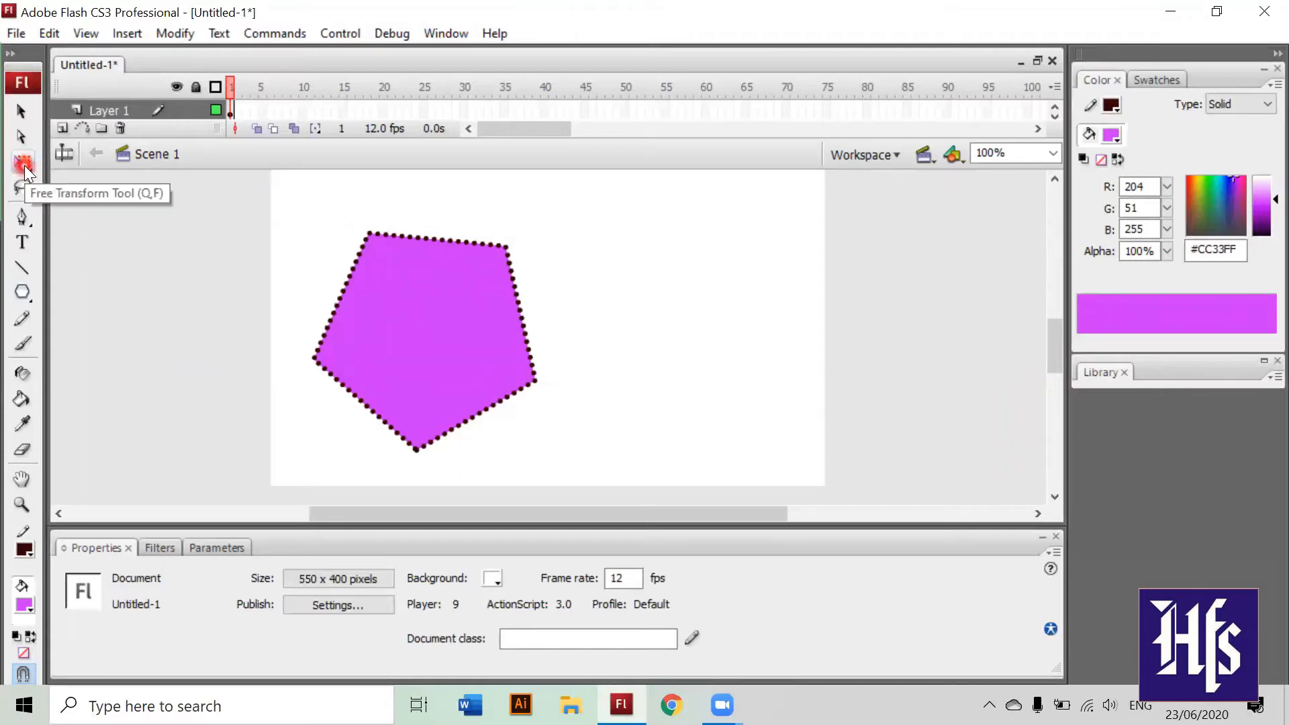
left_click(24, 166)
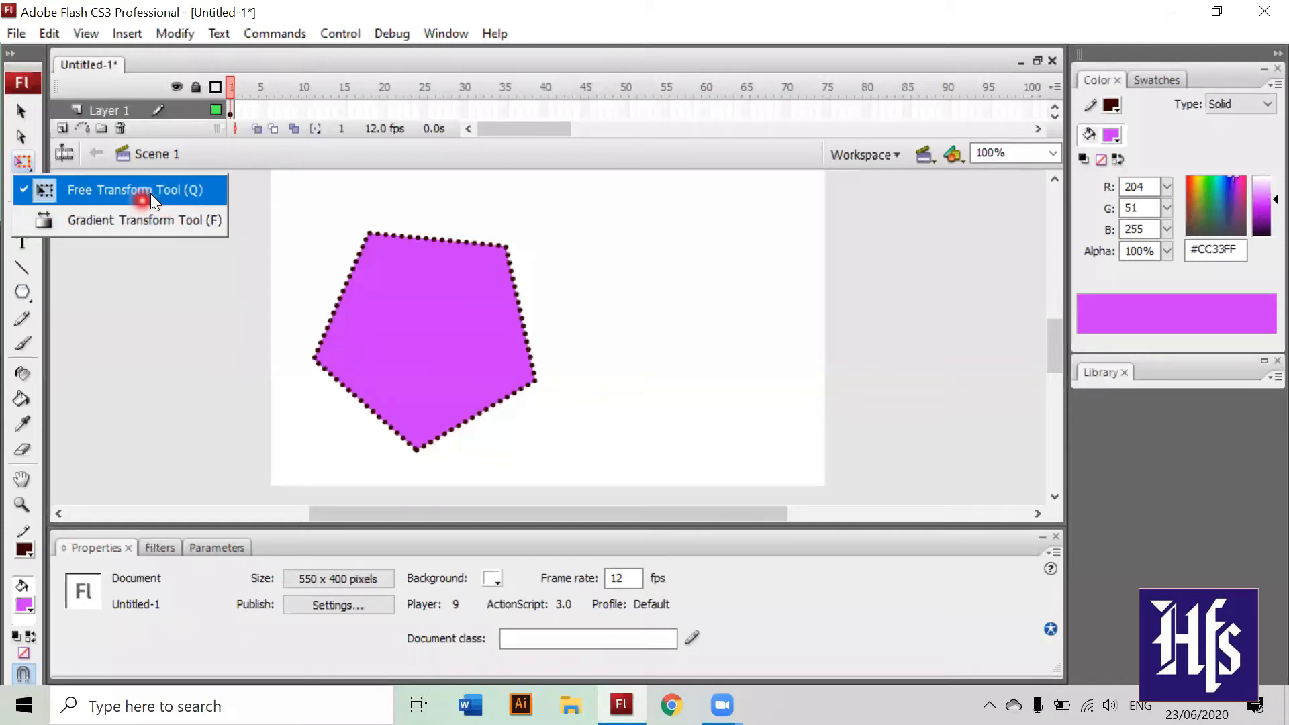
left_click(390, 347)
left_click(43, 177)
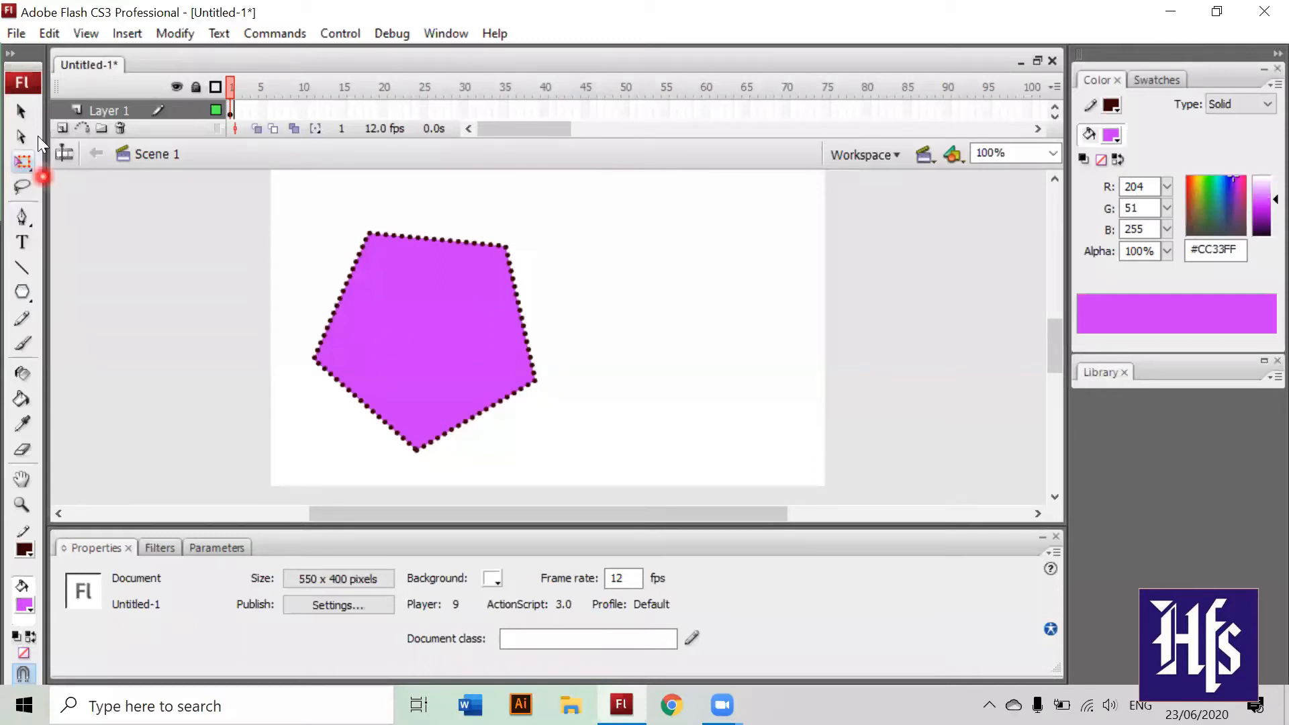
Step: Select the whole pentagon, both fill and dotted outline, with the Selection tool
left_click(23, 145)
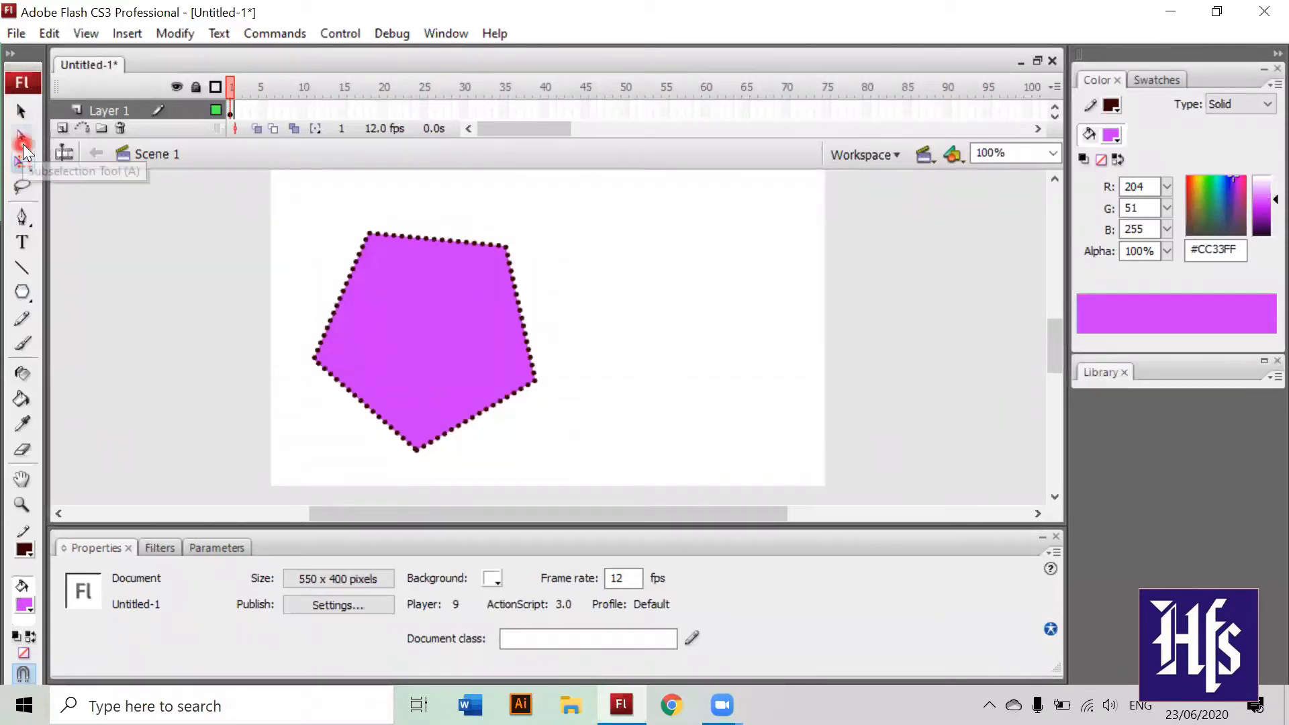
left_click(23, 117)
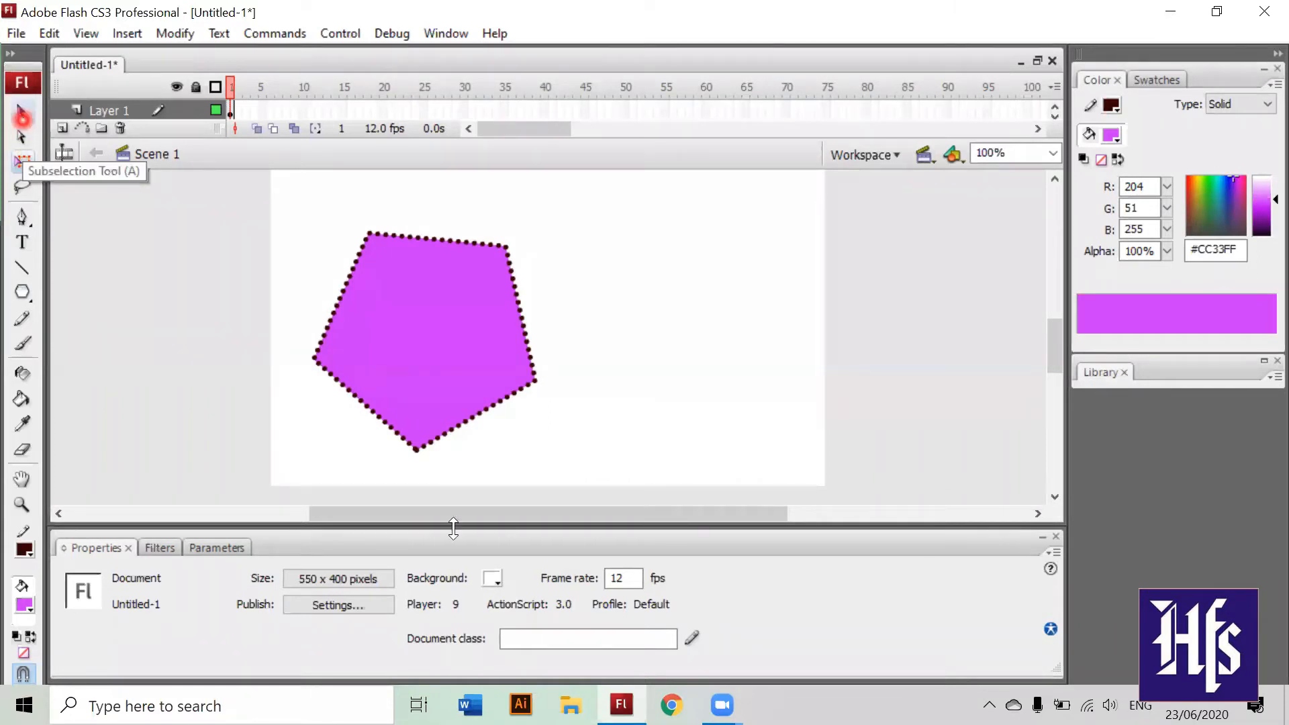
left_click(297, 459)
mouse_move(298, 460)
left_mouse_down()
mouse_move(571, 242)
mouse_move(571, 204)
left_mouse_up()
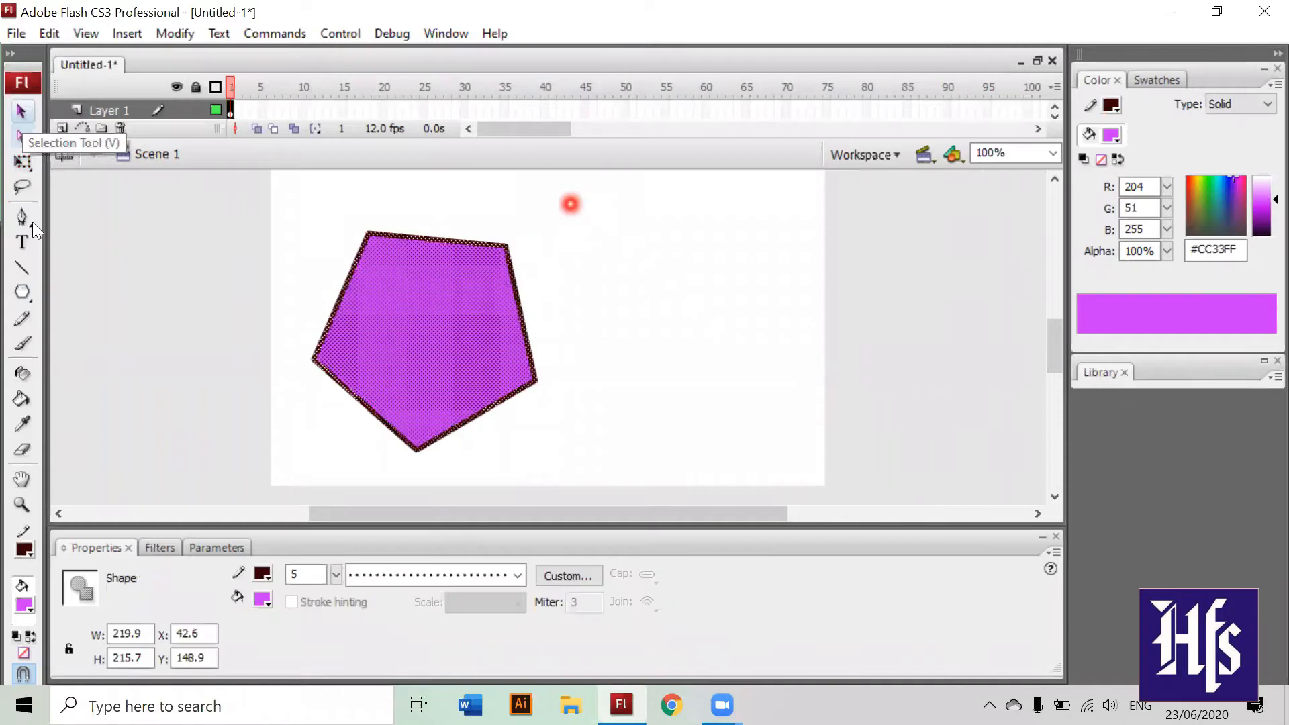
Step: Activate the Free Transform tool on the selected pentagon and shift its transformation point slightly left of centre
left_click(32, 172)
left_click(74, 193)
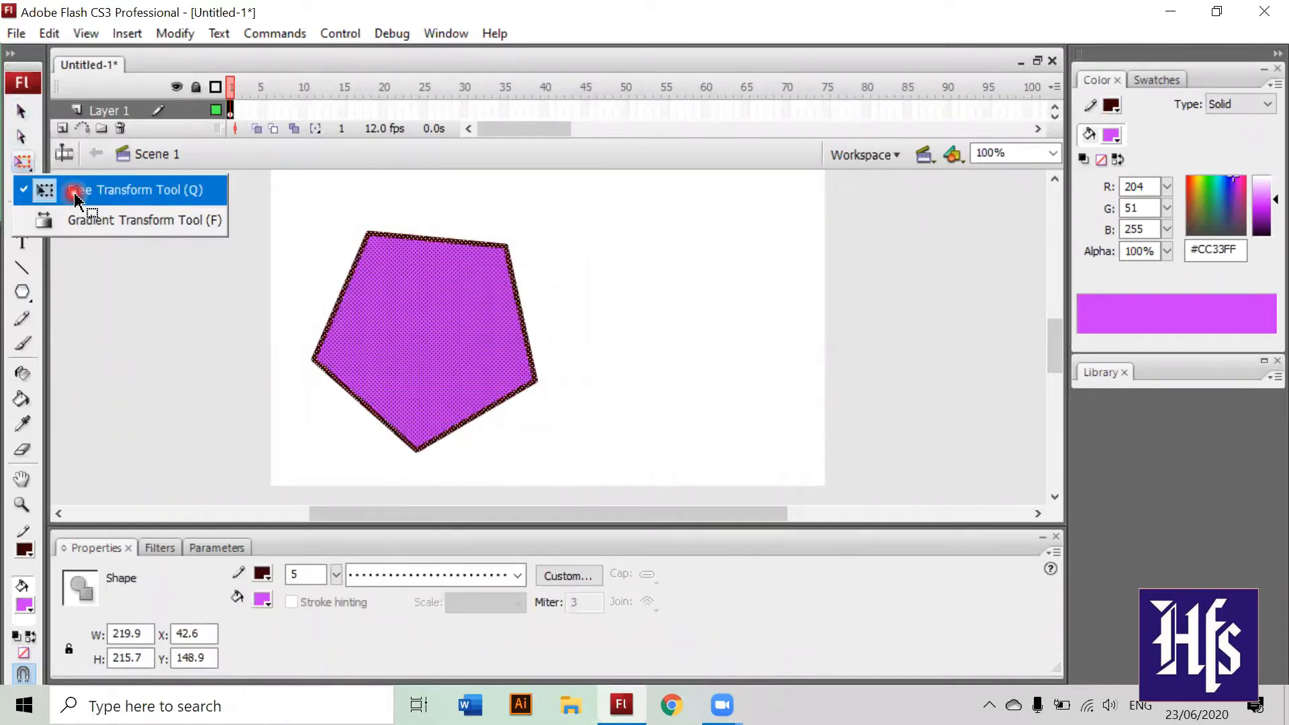
left_click(632, 303)
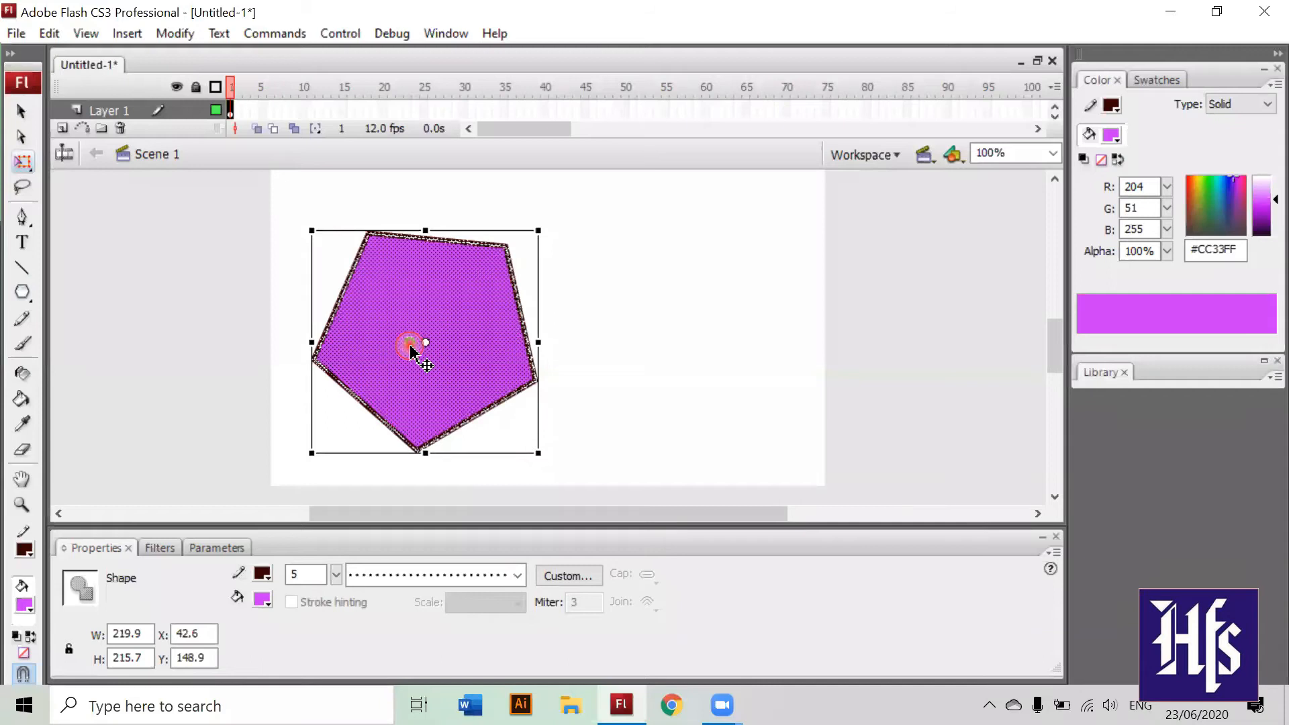
left_click(410, 346)
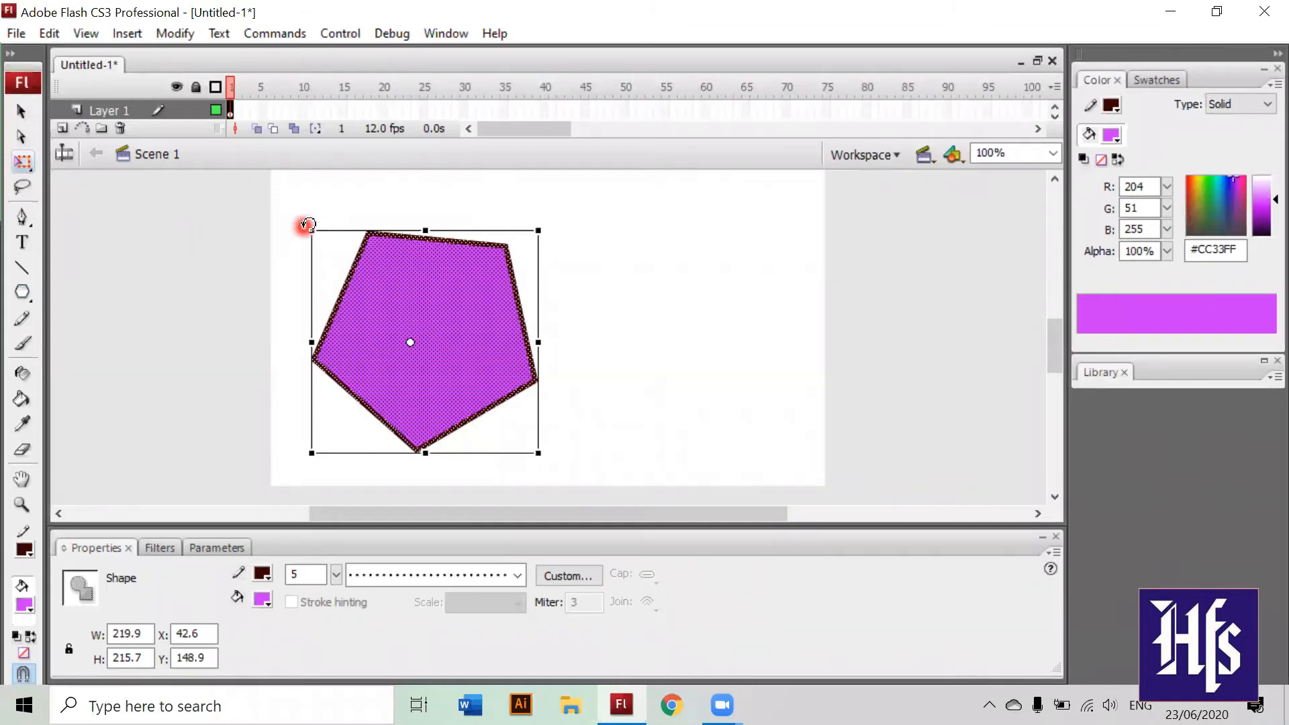
Step: Rotate the pentagon clockwise in stages by about 180 degrees so that a vertex points upward
left_click_drag(307, 224, 431, 214)
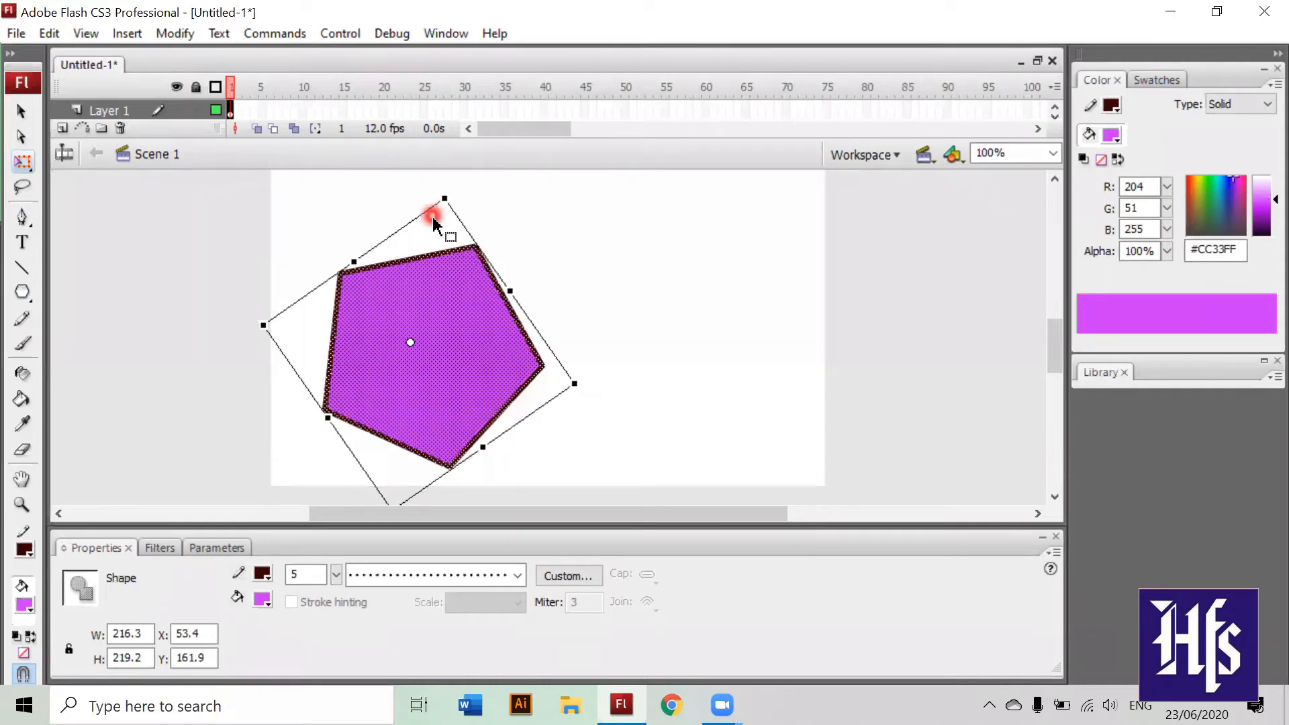
left_click_drag(446, 192, 603, 204)
left_click_drag(543, 251, 568, 313)
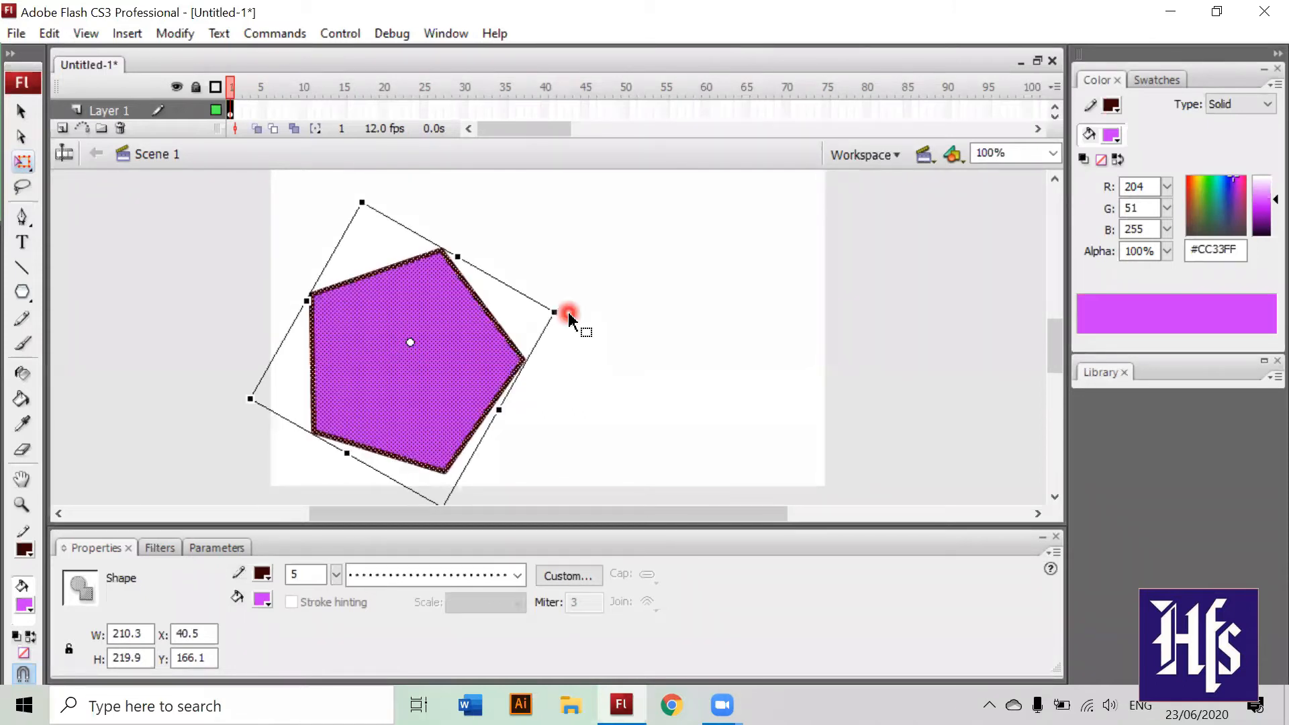
left_click_drag(568, 312, 519, 441)
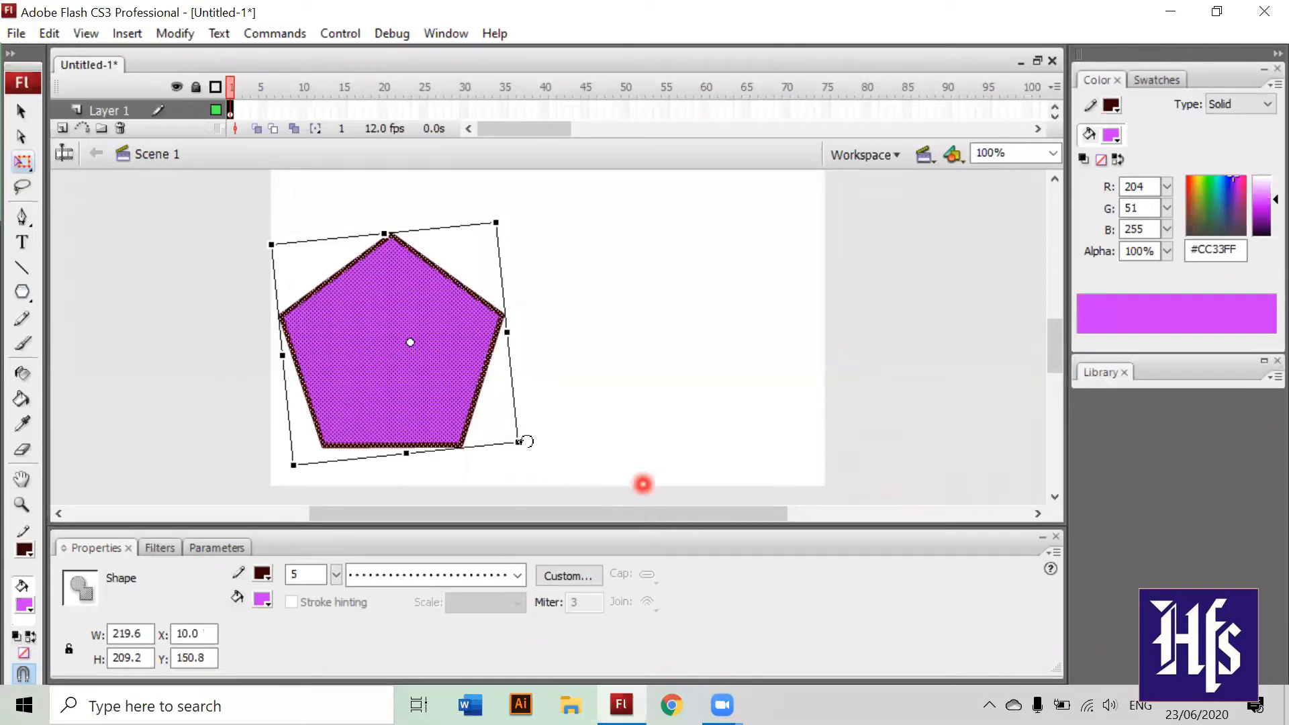
left_click_drag(525, 456, 522, 465)
left_click_drag(680, 356, 683, 357)
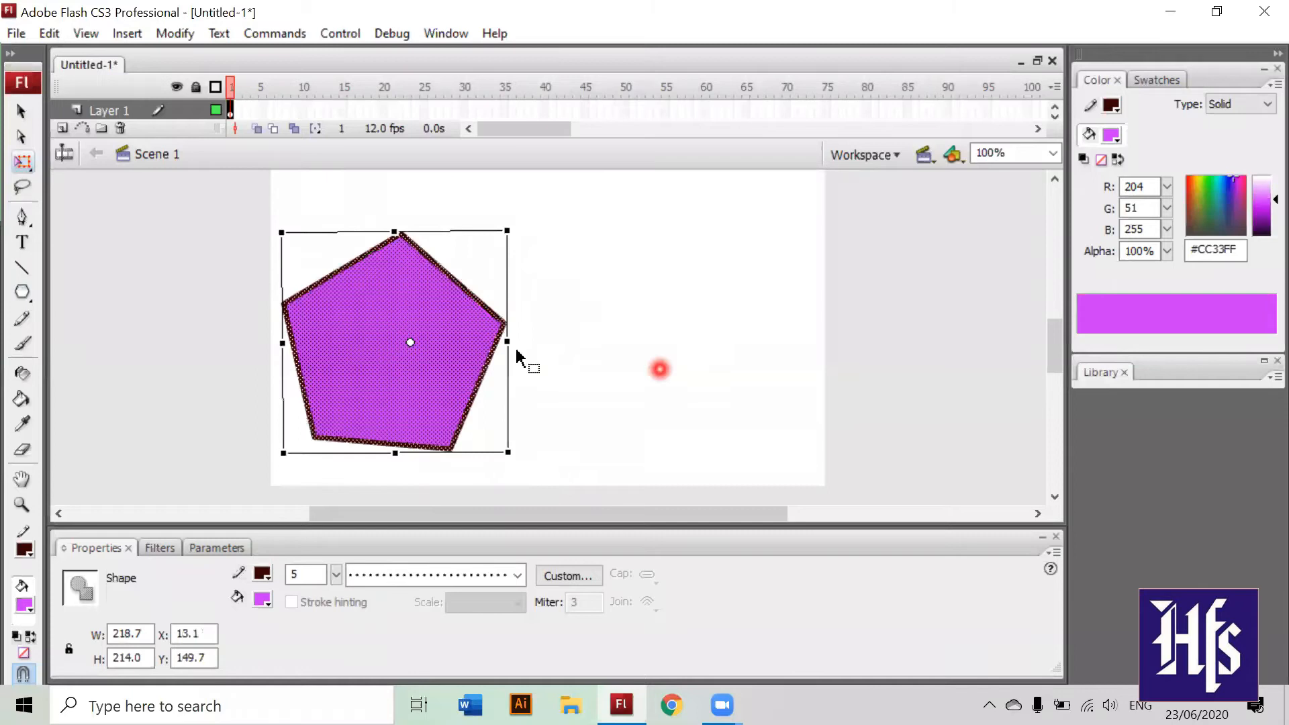
Step: Stretch the pentagon to about 435 by 242 px, and squeeze it back to about 142 by 204 px
left_click_drag(508, 342, 730, 349)
left_click_drag(507, 448, 507, 478)
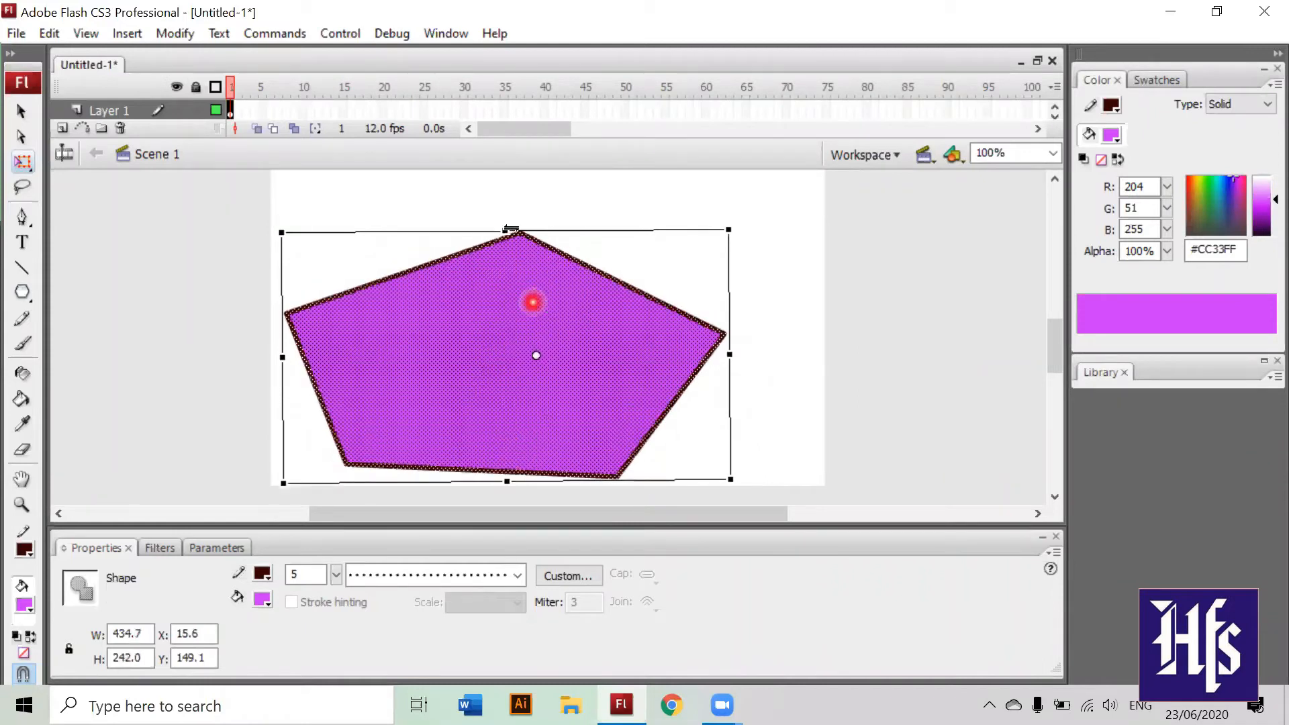
left_click_drag(504, 231, 496, 267)
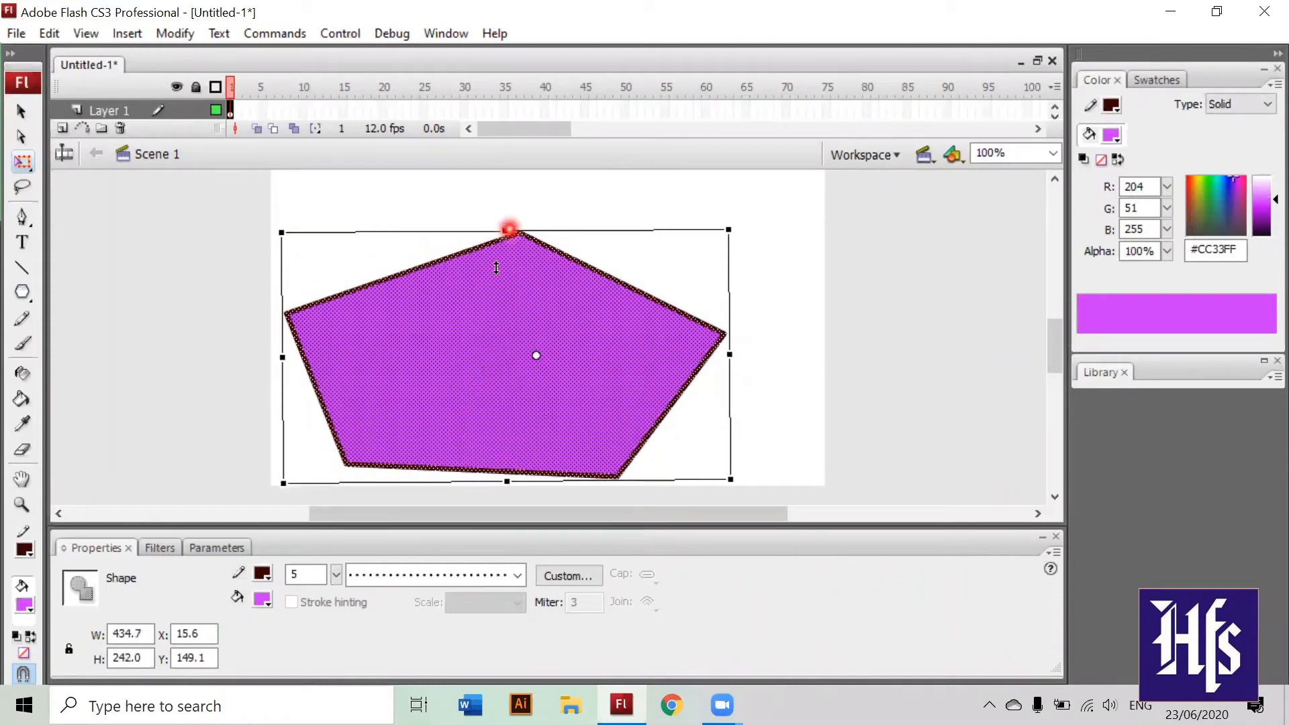
left_click_drag(730, 373, 429, 382)
Step: Move the pentagon to the upper part of the visible stage and widen it to about 294 px
left_click(343, 333)
mouse_move(343, 333)
left_mouse_down()
mouse_move(582, 270)
mouse_move(406, 294)
mouse_move(662, 300)
mouse_move(532, 406)
mouse_move(392, 262)
left_mouse_up()
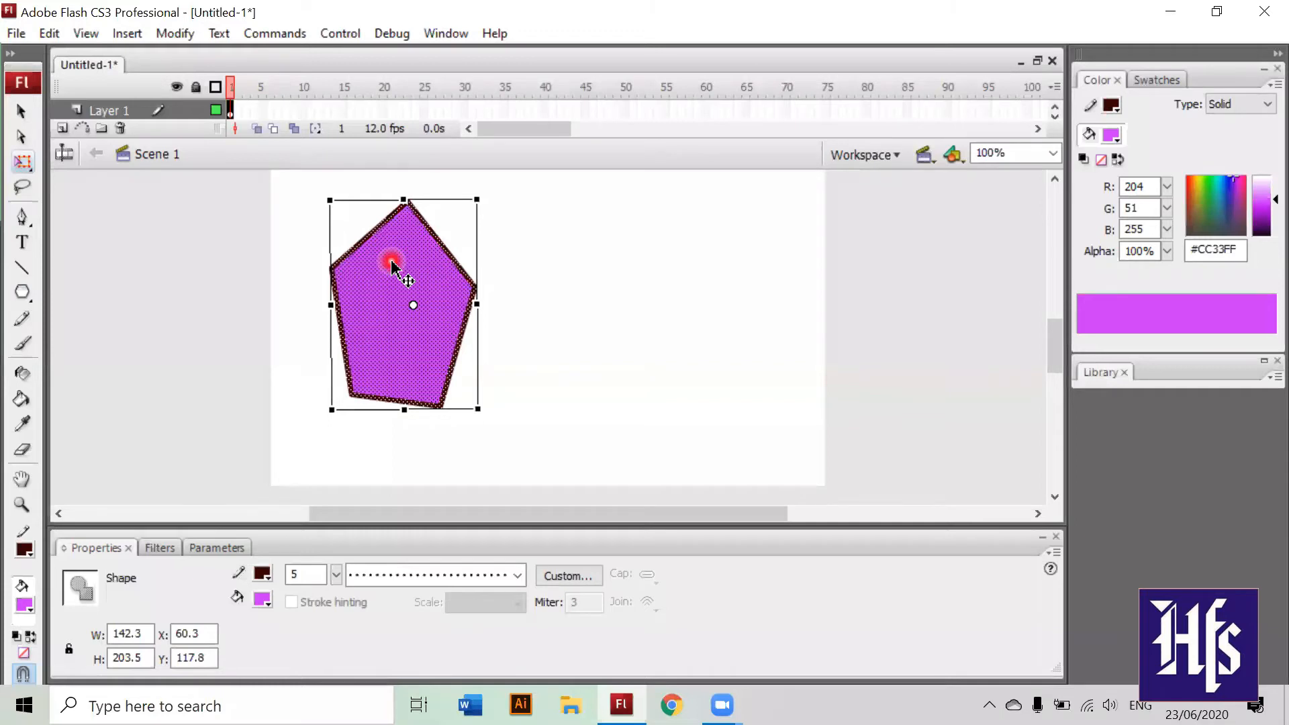
left_click_drag(477, 302, 633, 281)
Step: Delete the pentagon and import the JPG image 324703 from the Desktop to the stage
left_click(779, 556)
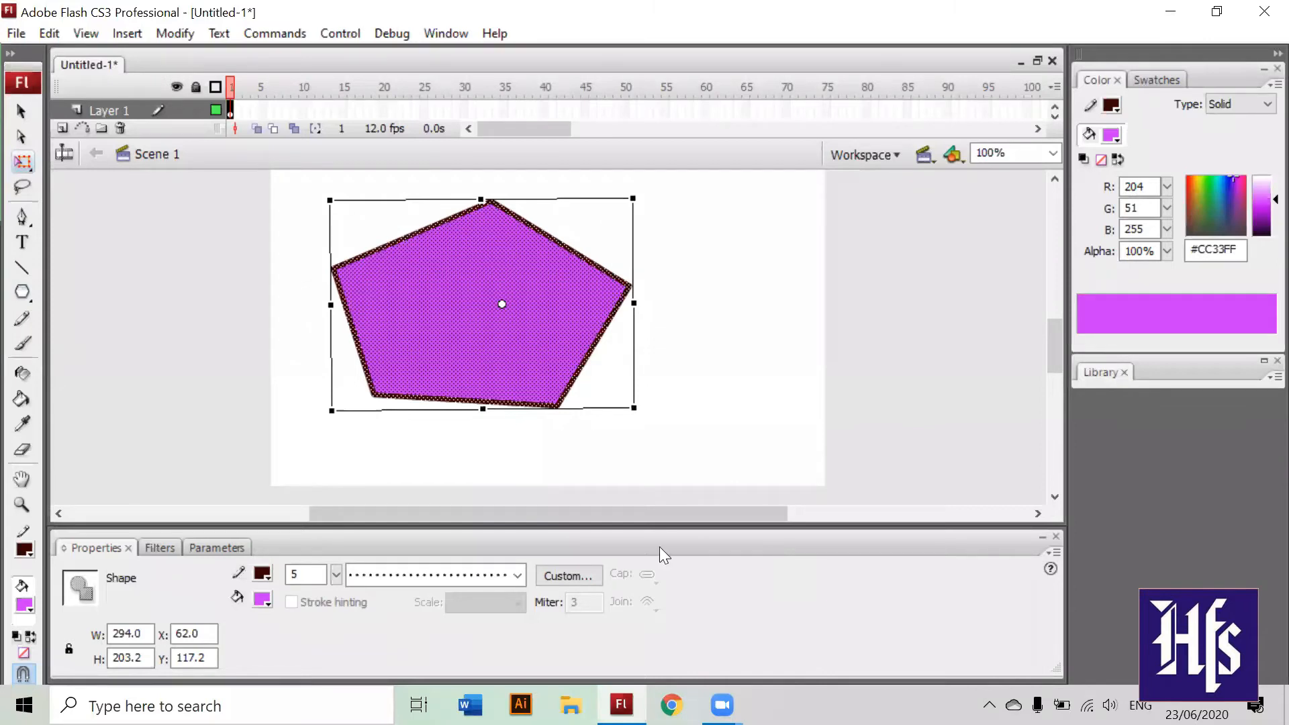
key("Delete")
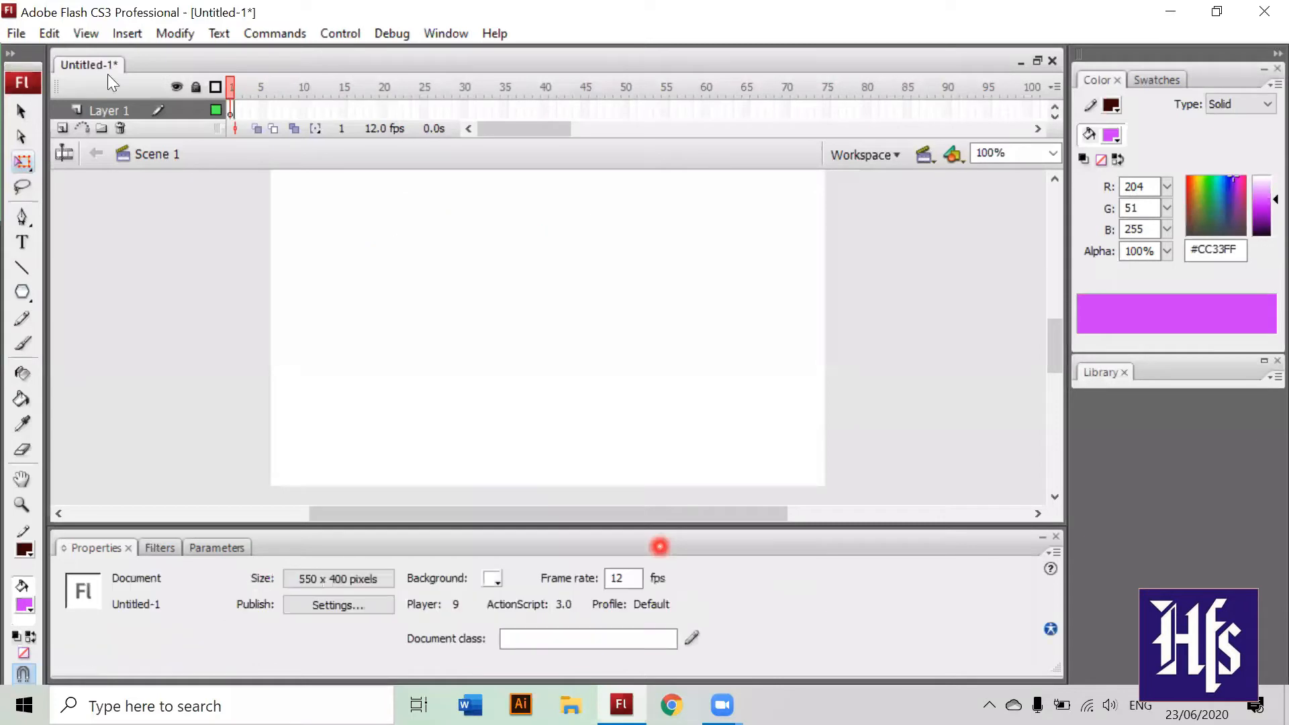
left_click(16, 33)
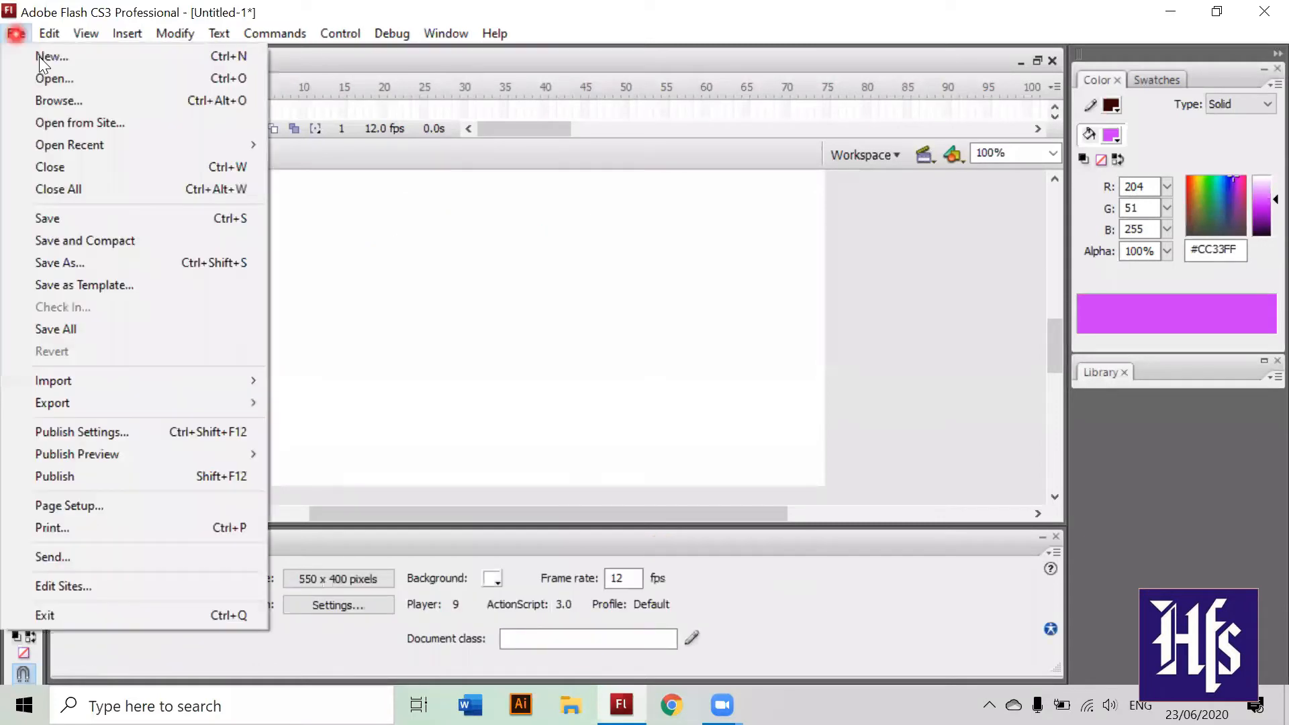
left_click(76, 381)
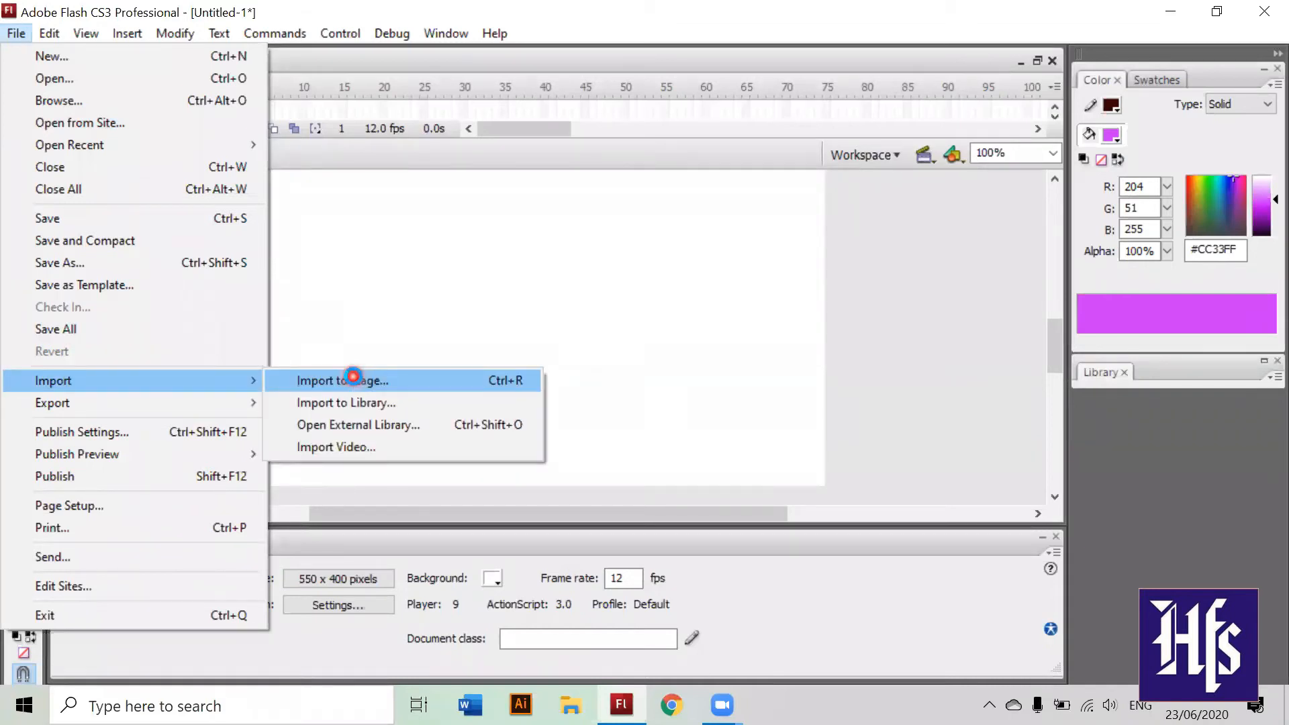
left_click(353, 380)
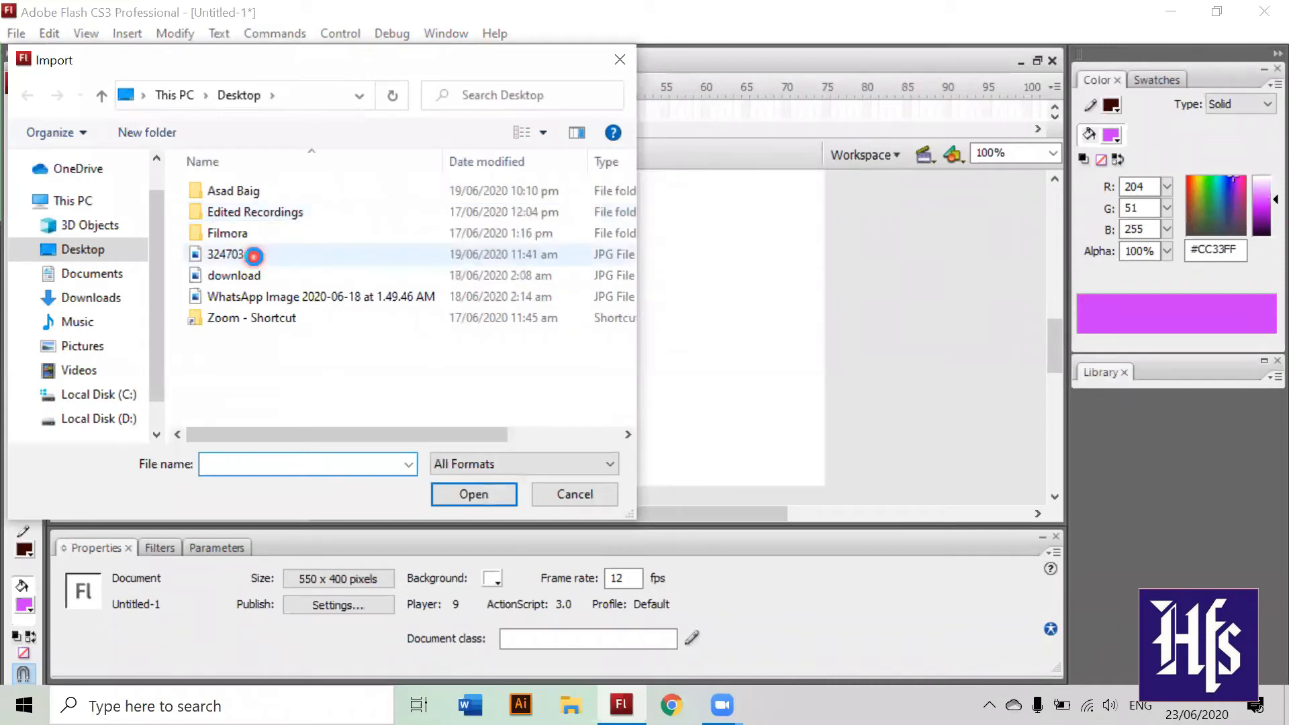
double_click(254, 256)
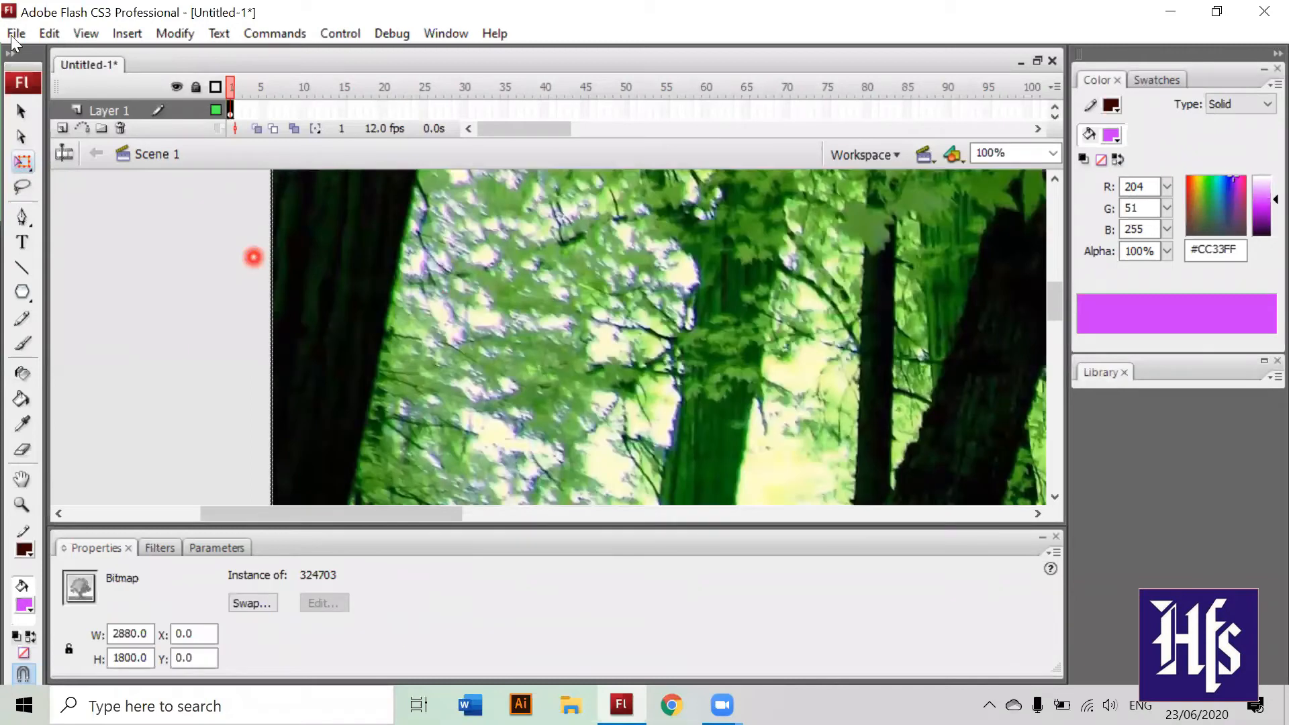
Step: Start another import to the stage and show the Desktop files as picture thumbnails
left_click(11, 37)
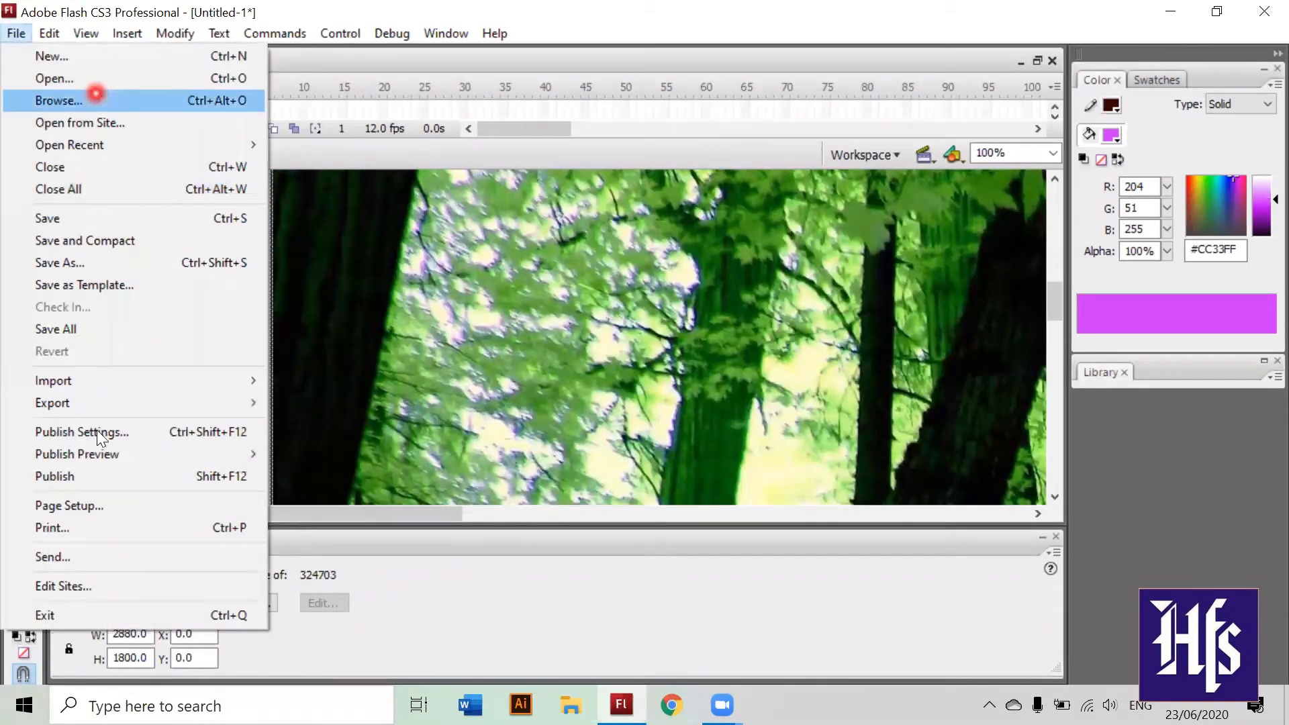
left_click(91, 379)
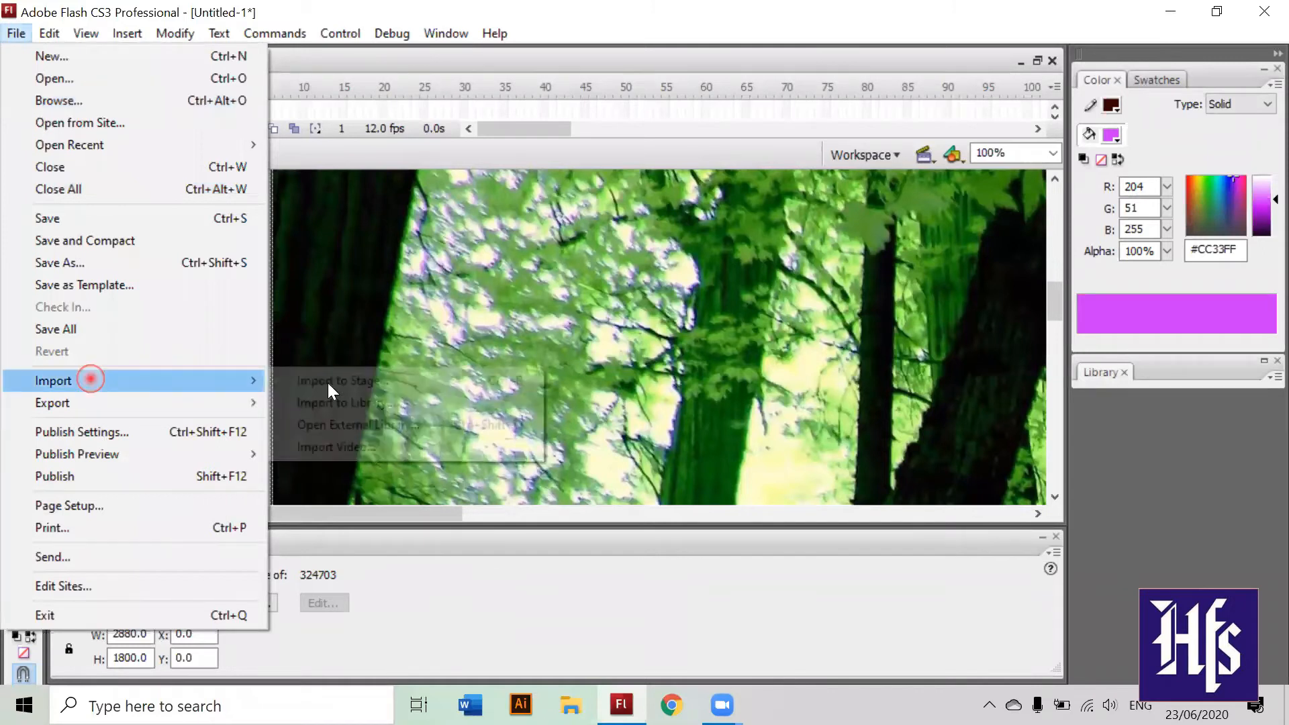
left_click(329, 383)
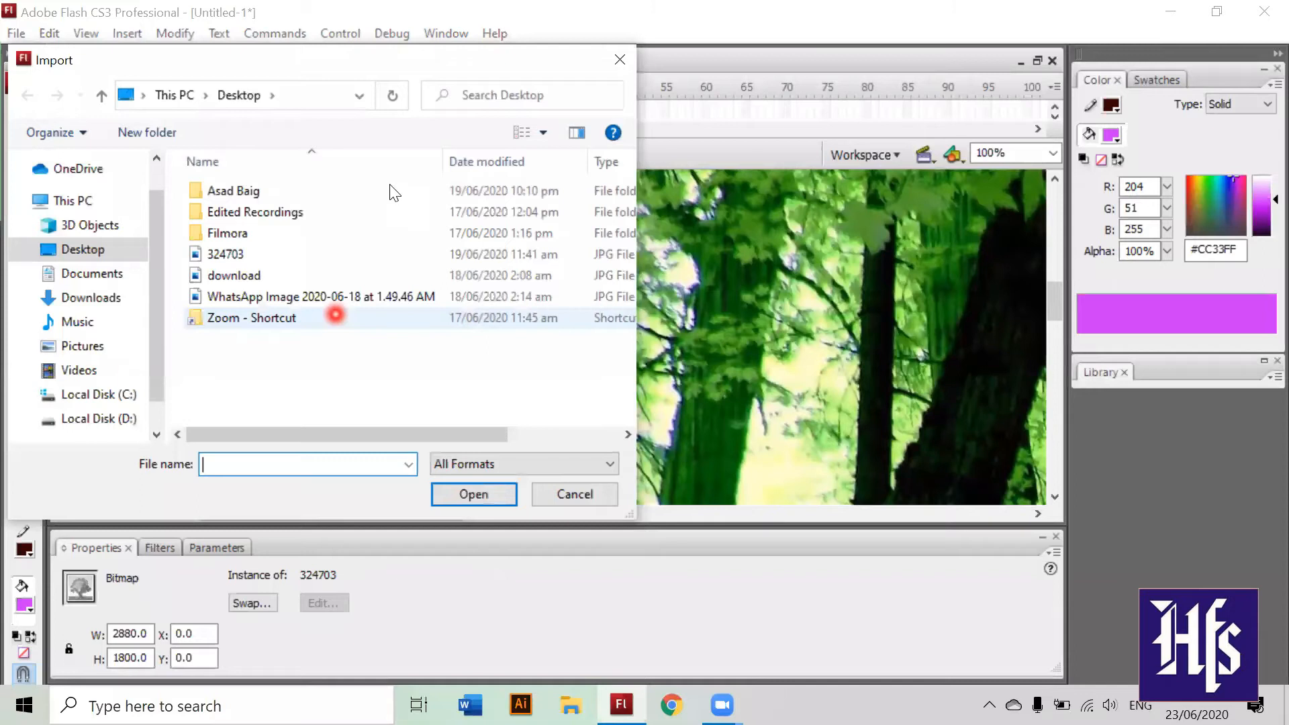
left_click(547, 133)
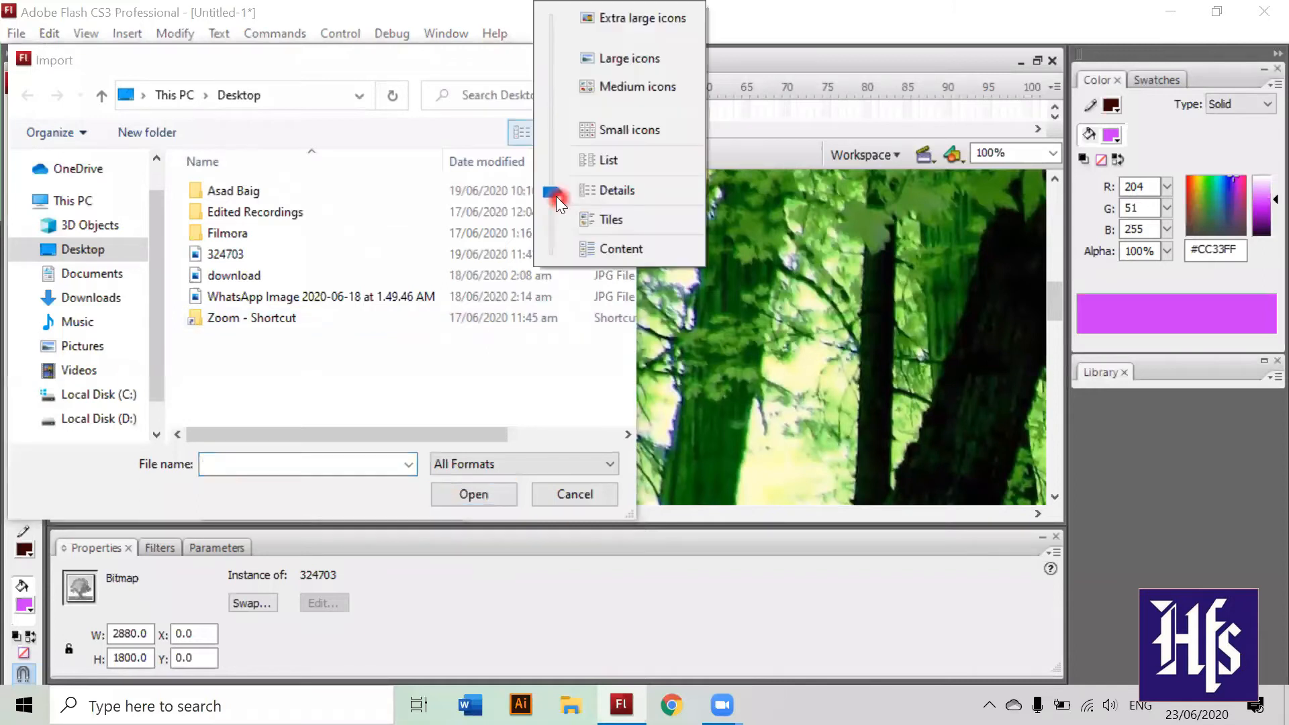
left_click_drag(556, 196, 548, 94)
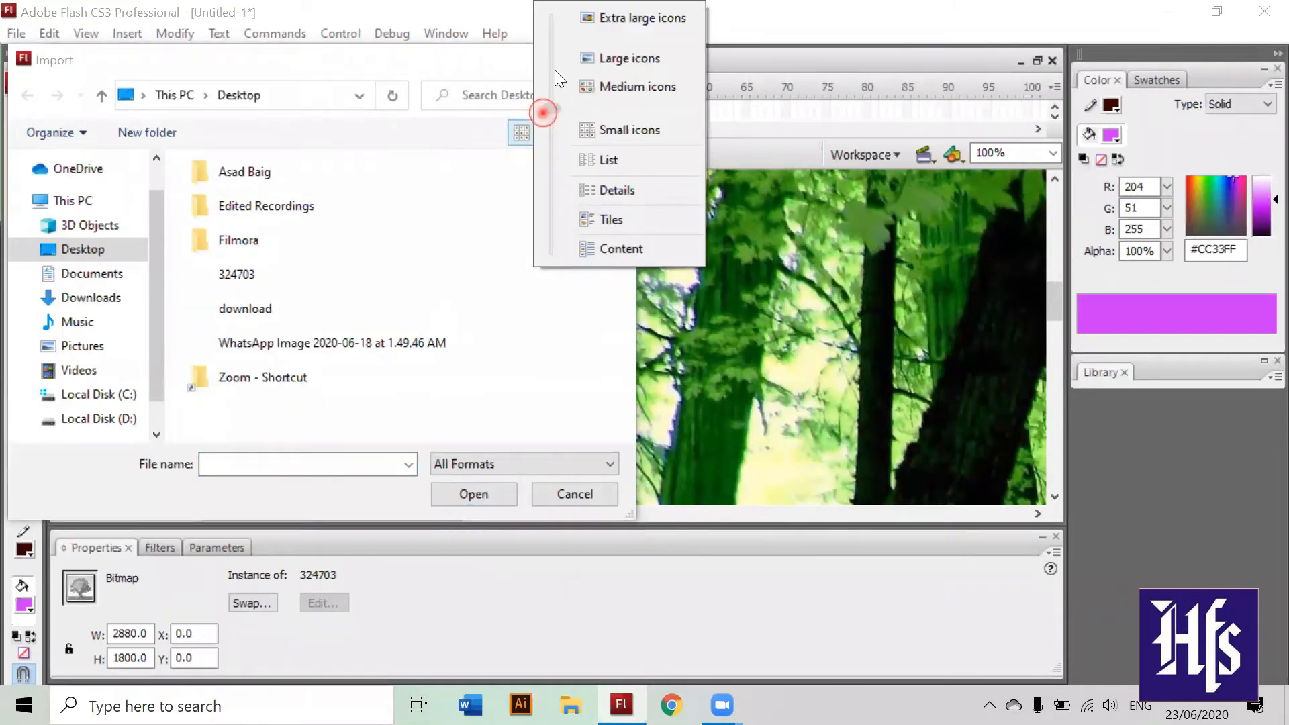
left_click(516, 355)
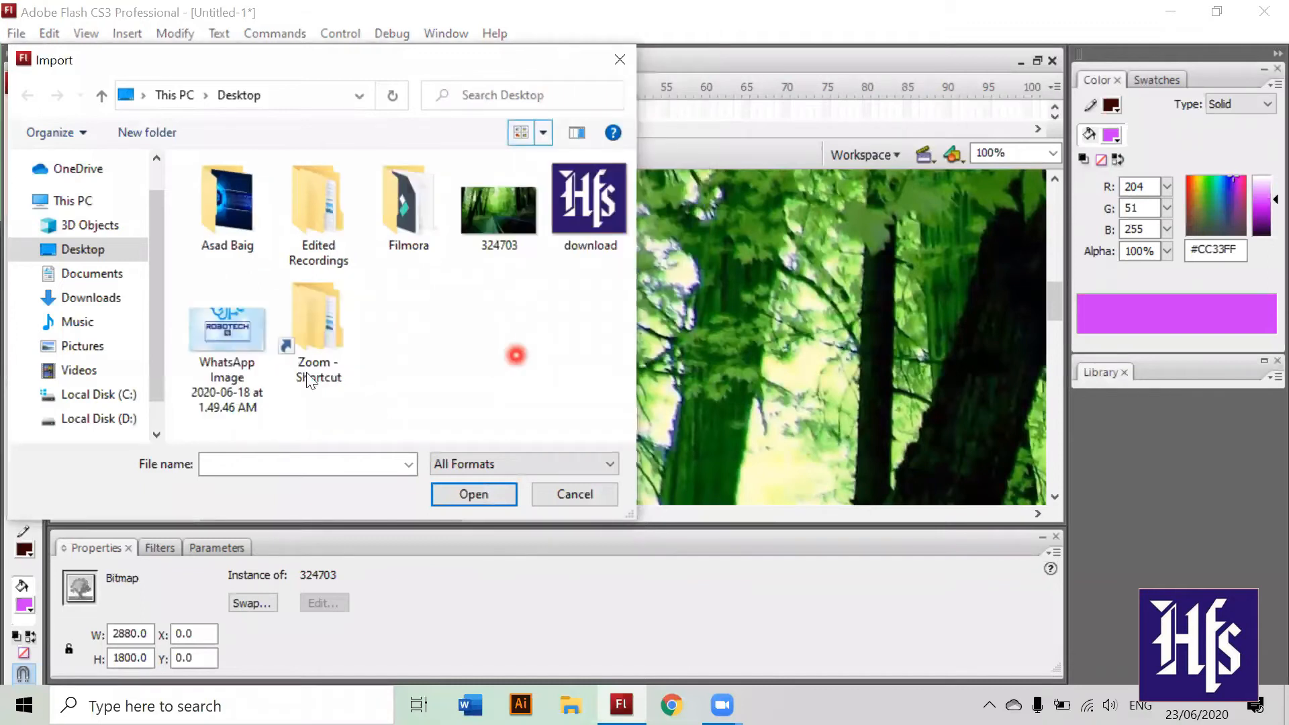
left_click(382, 313)
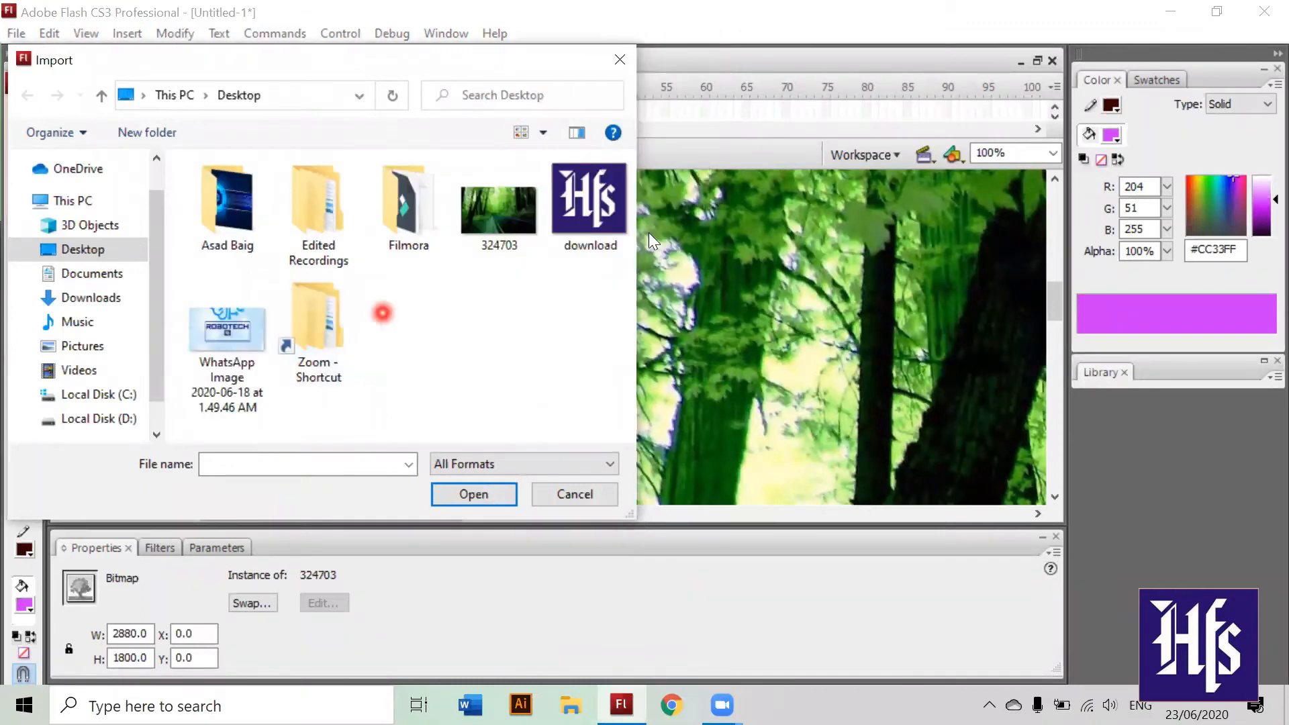
Step: Import the image 113535 from the first folder on the Desktop onto the stage
double_click(243, 245)
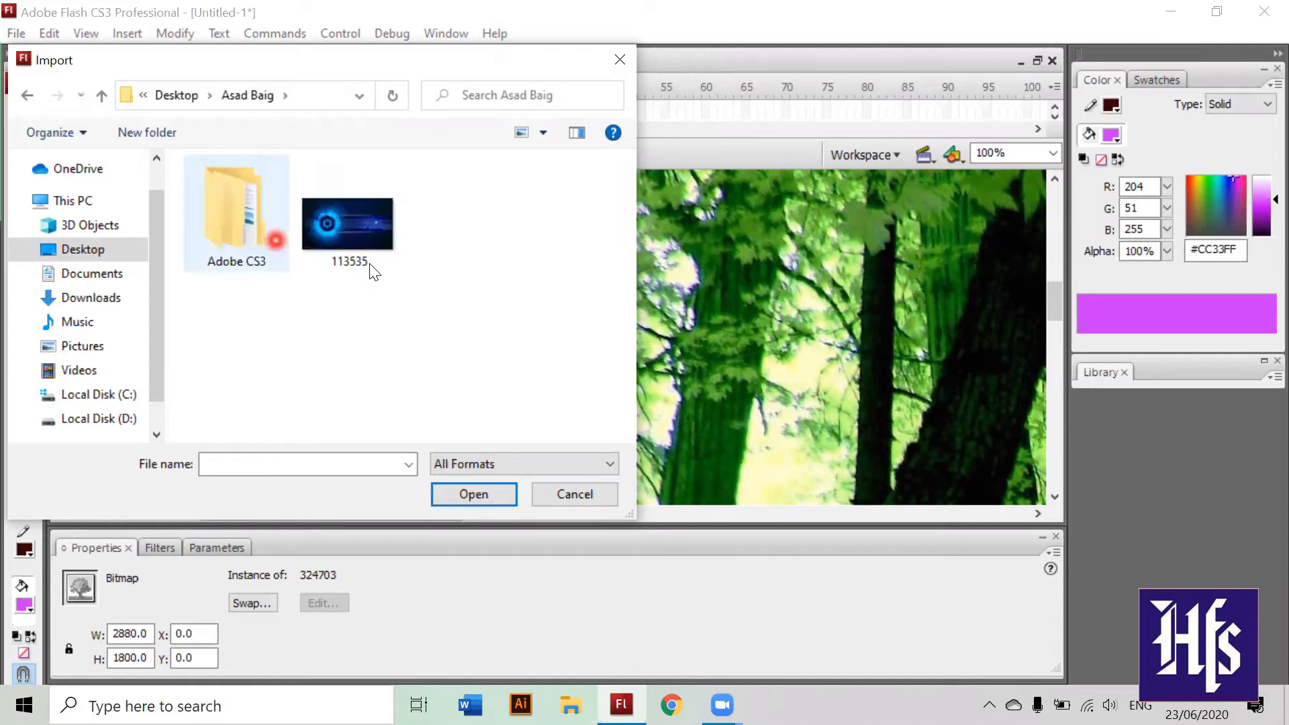
double_click(369, 264)
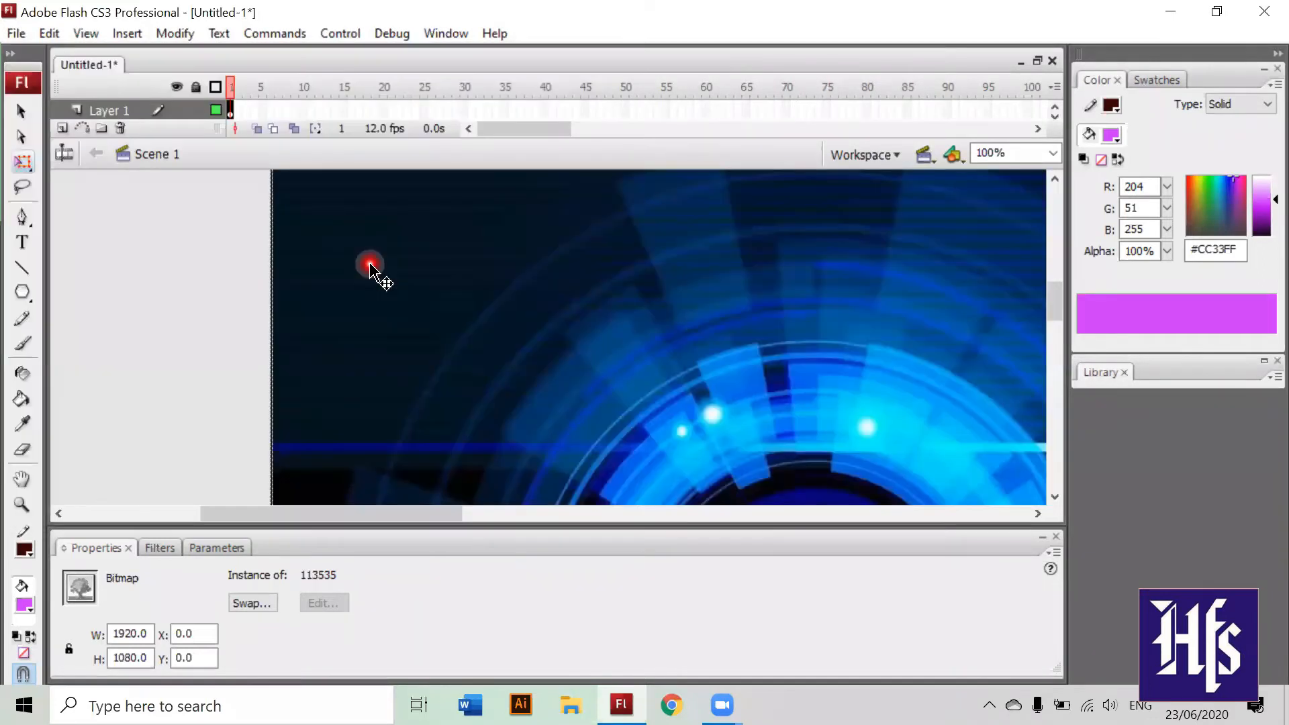
left_click(408, 278)
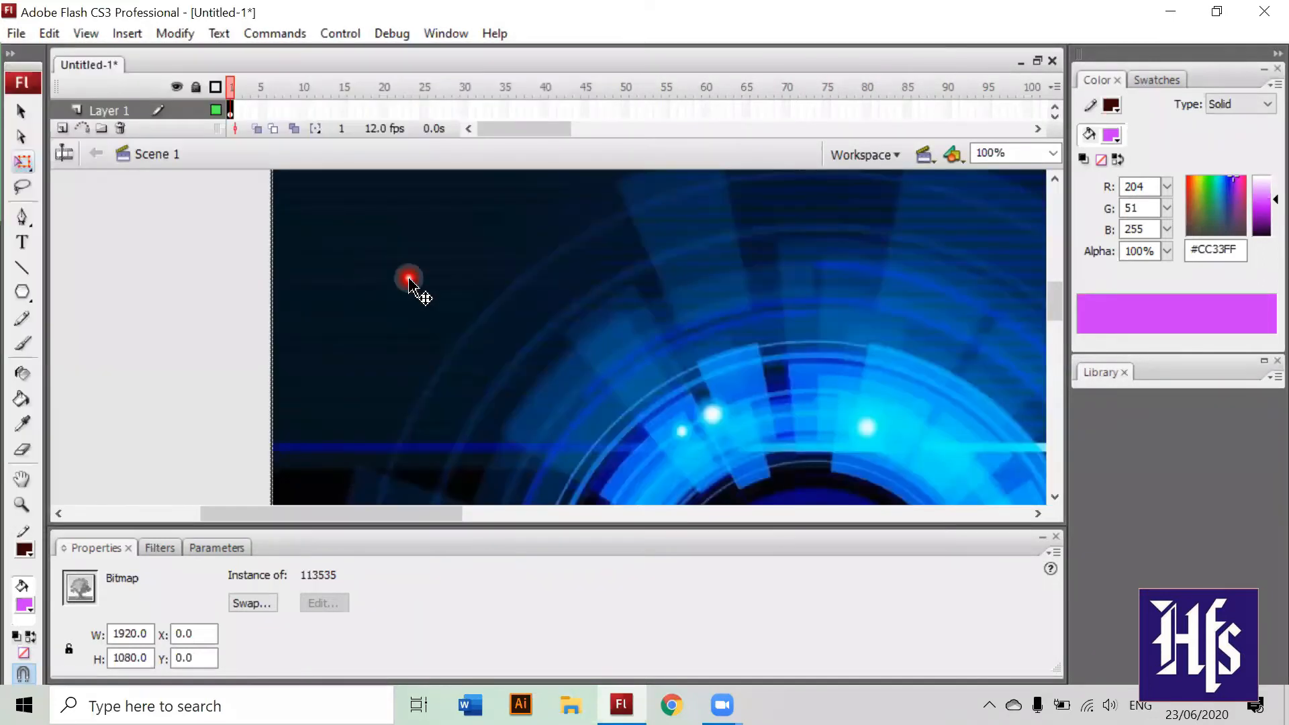
left_click(17, 32)
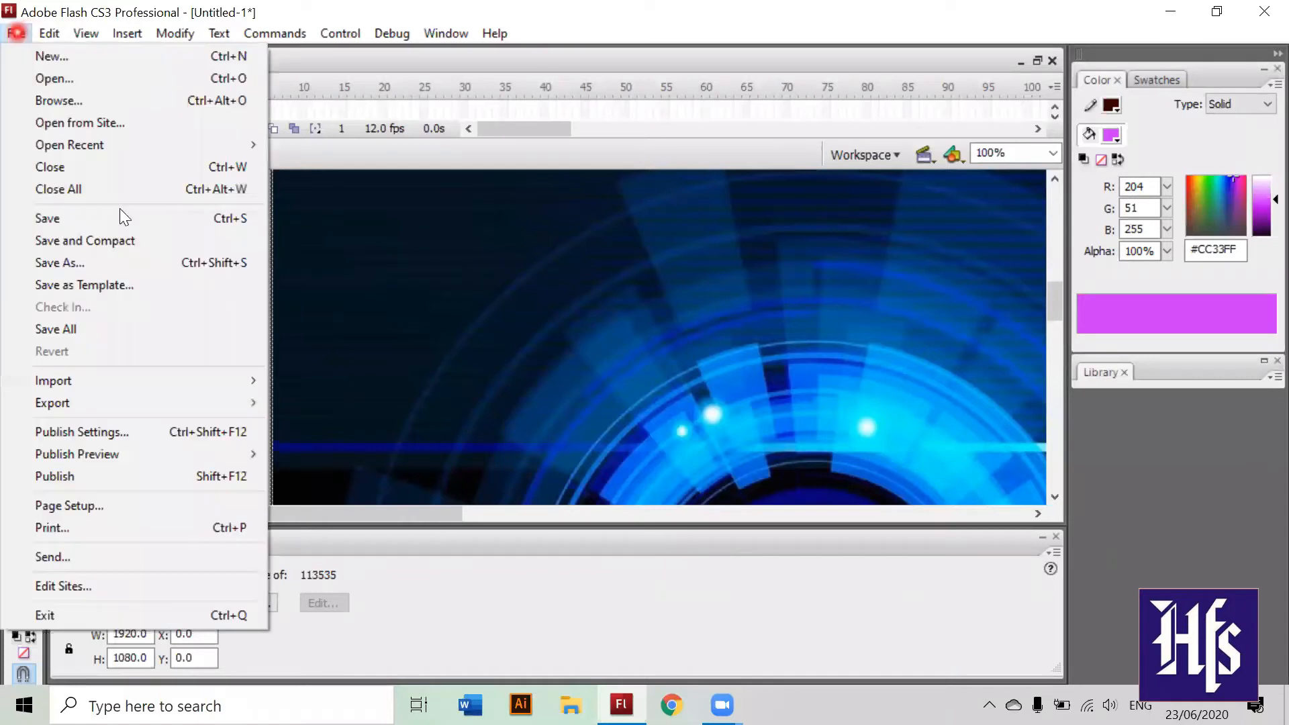
left_click(104, 393)
mouse_move(104, 383)
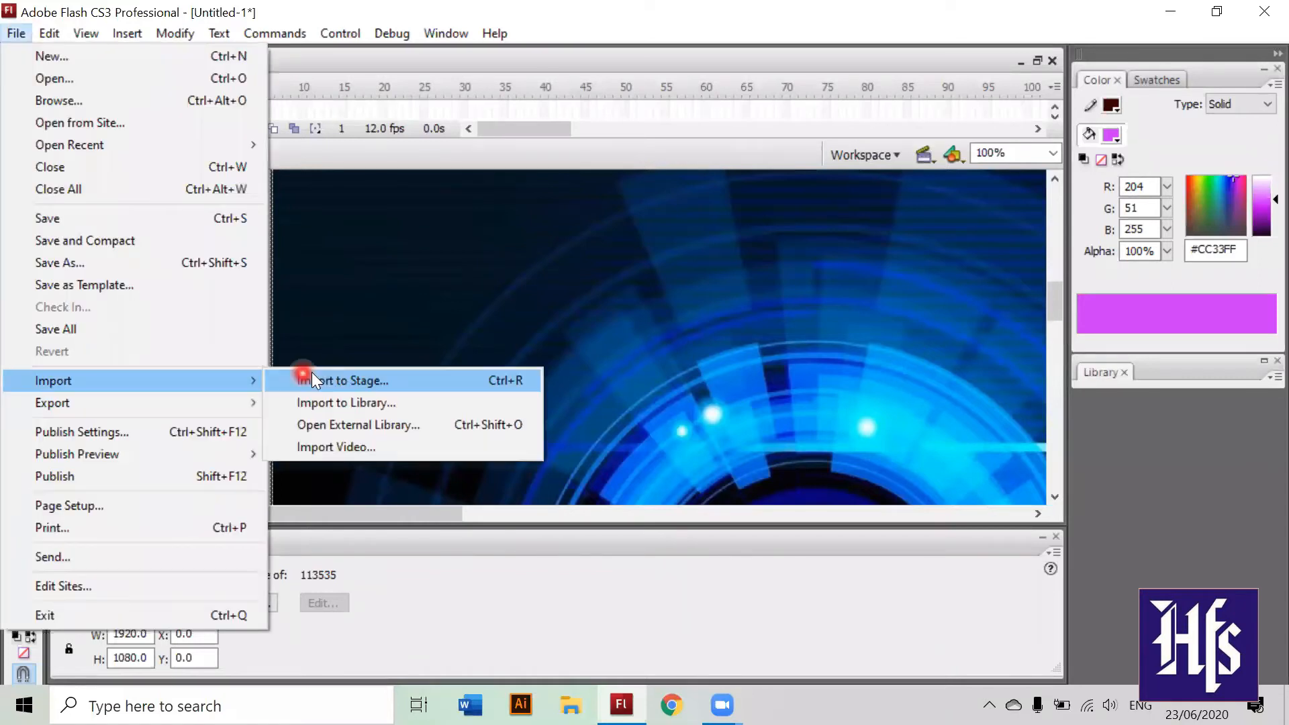
left_click(312, 377)
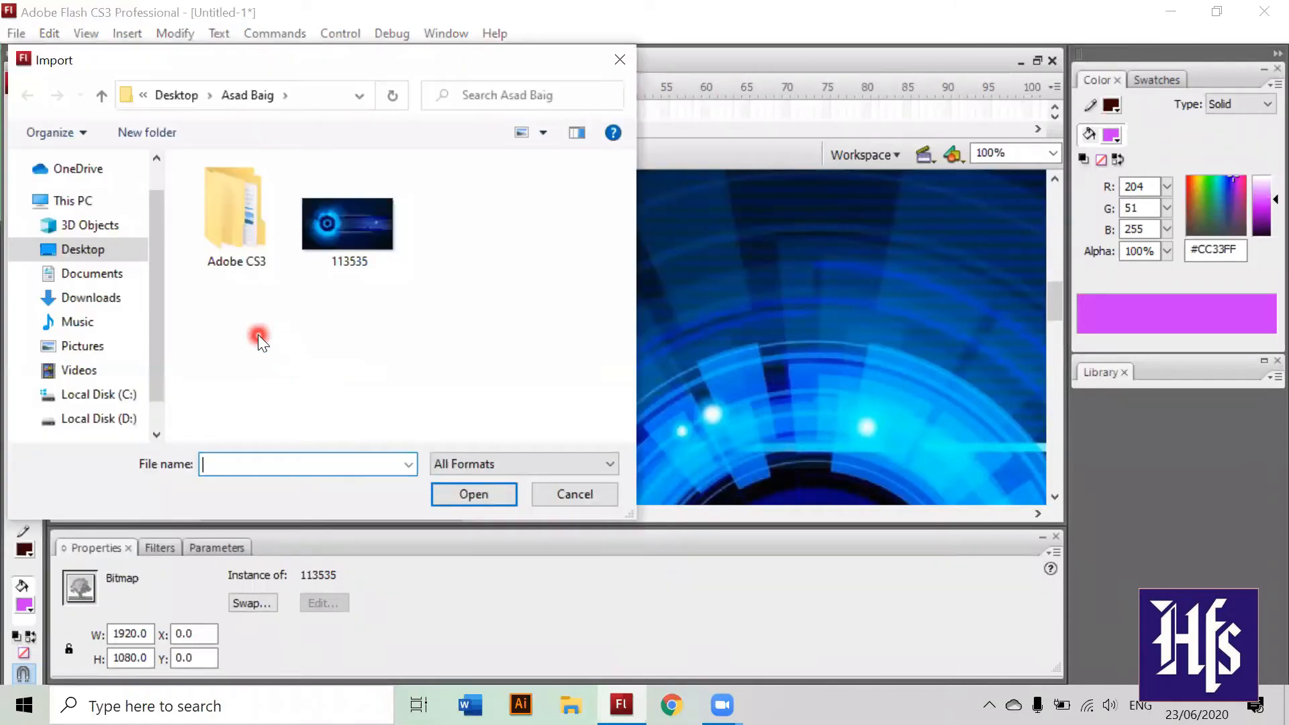
left_click(107, 248)
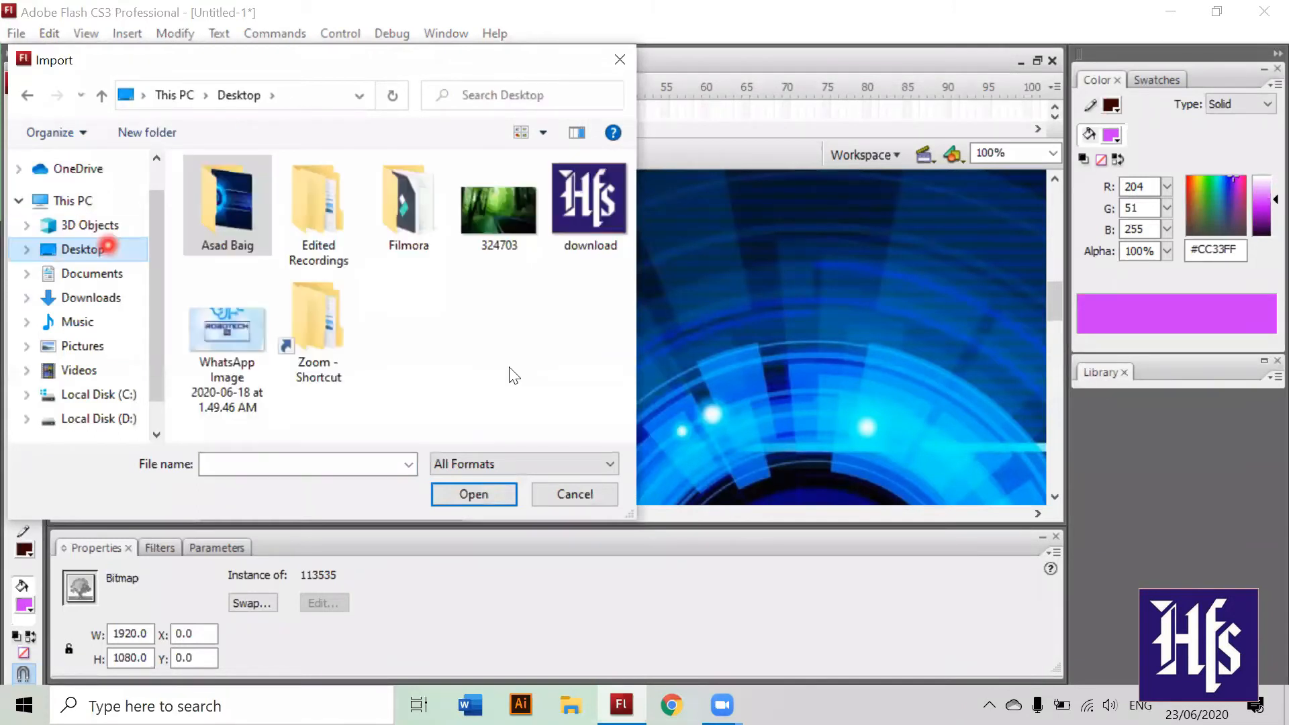
left_click(106, 302)
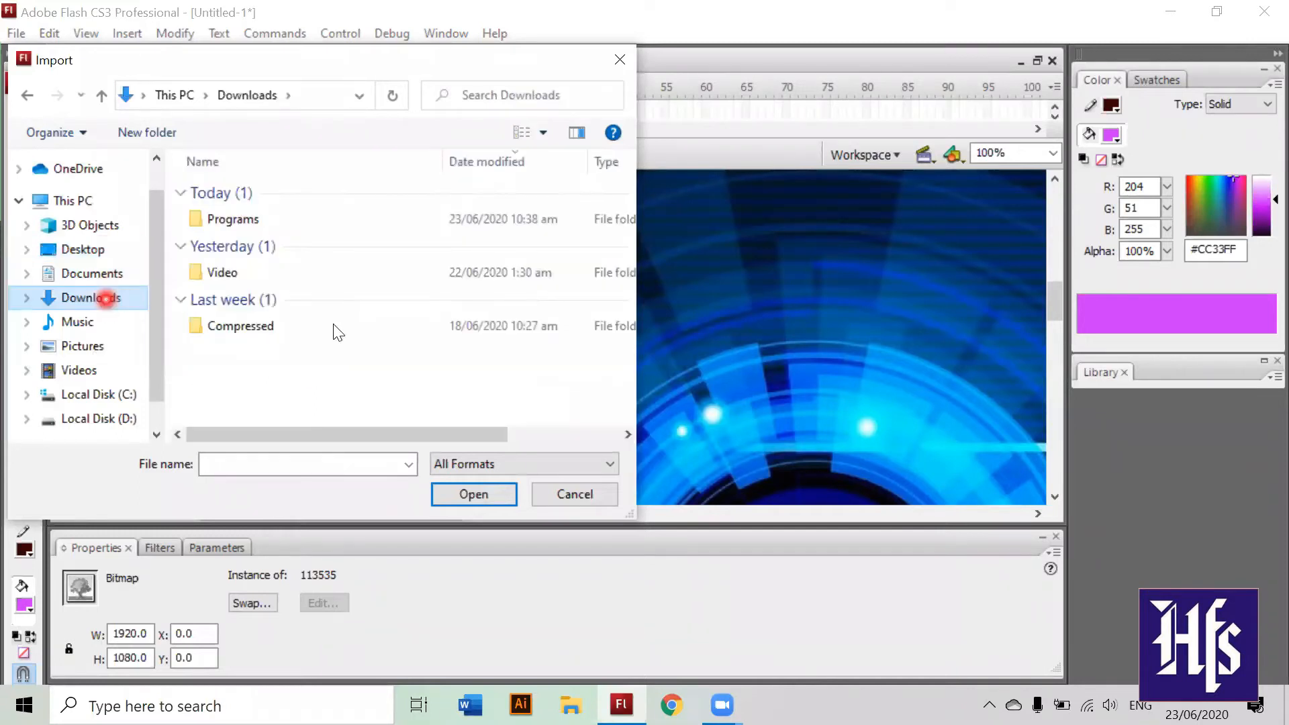
double_click(288, 331)
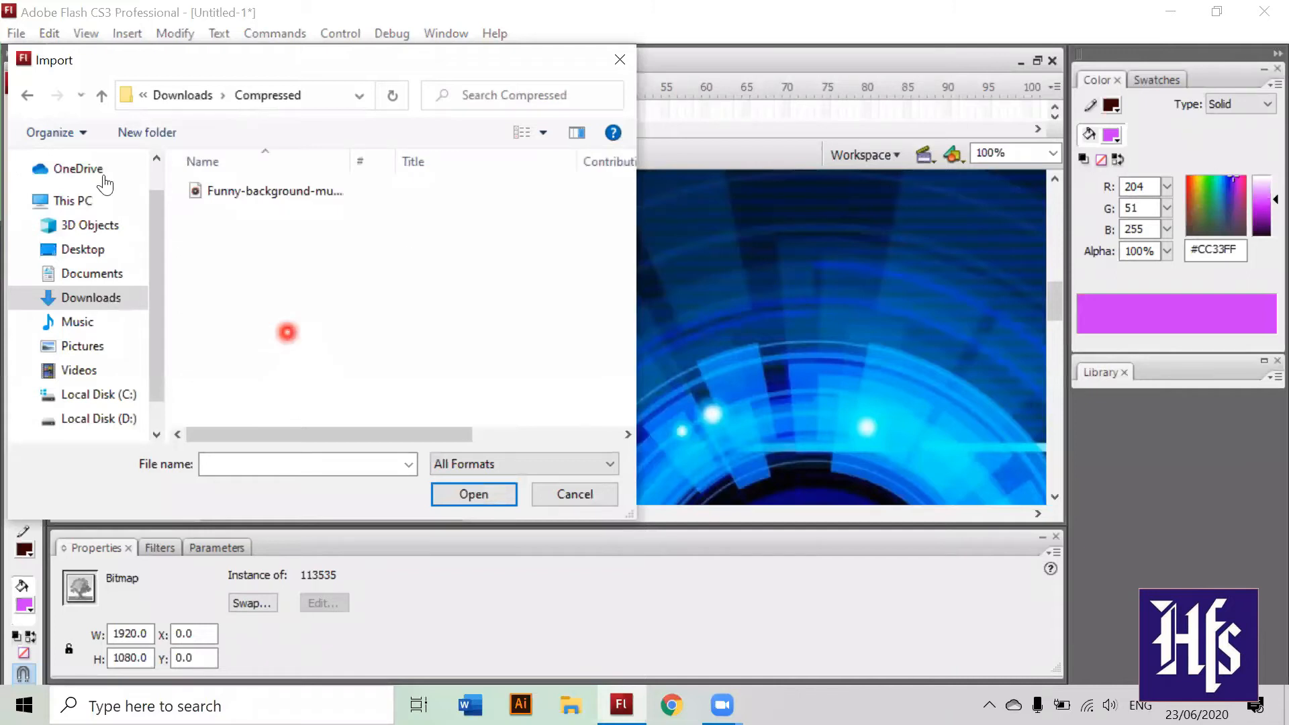
left_click(577, 500)
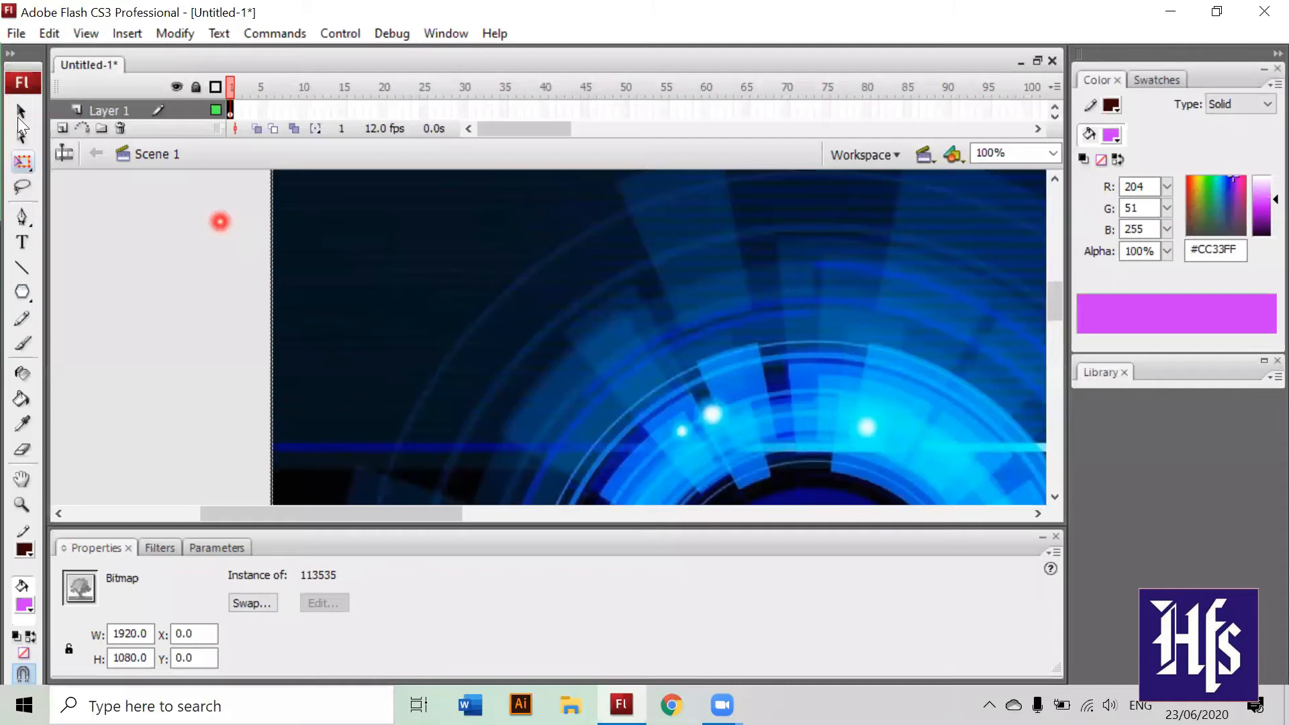
Step: Move the blue image 113535 to about X 282, Y -147, and select the forest image 324703 behind it
key("v")
left_click_drag(351, 460, 637, 314)
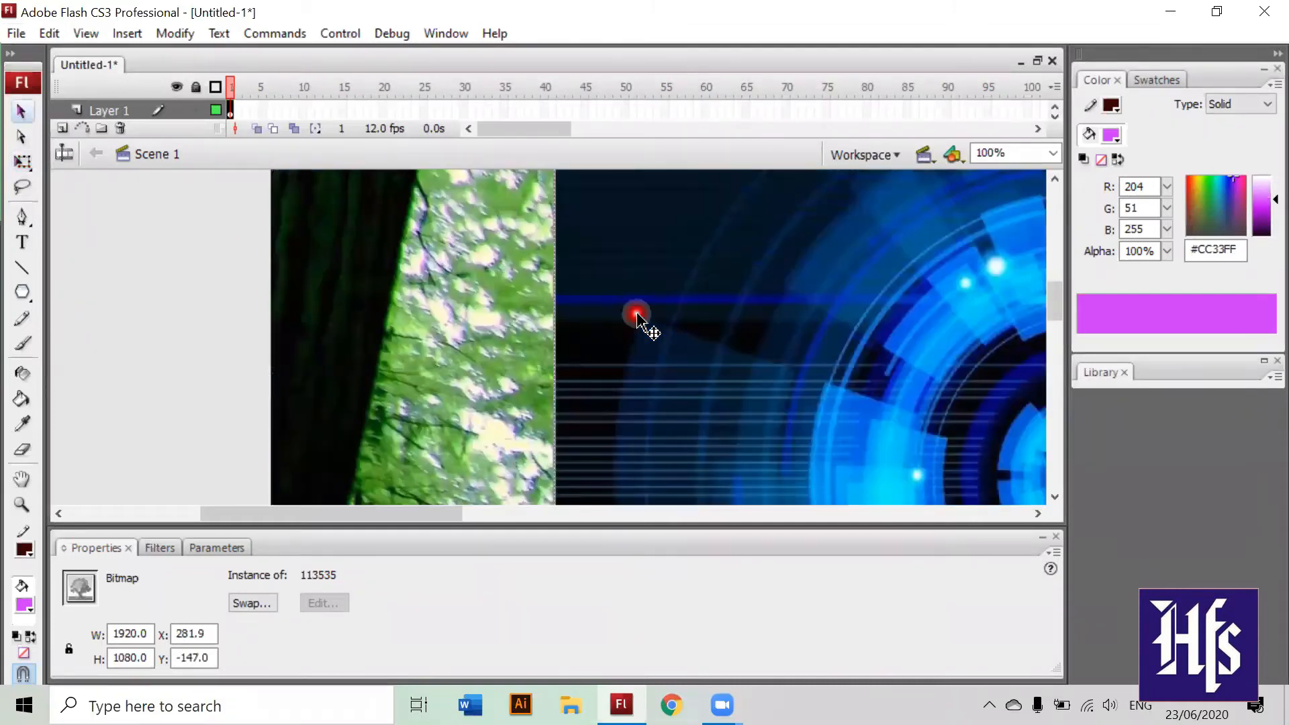
left_click(446, 336)
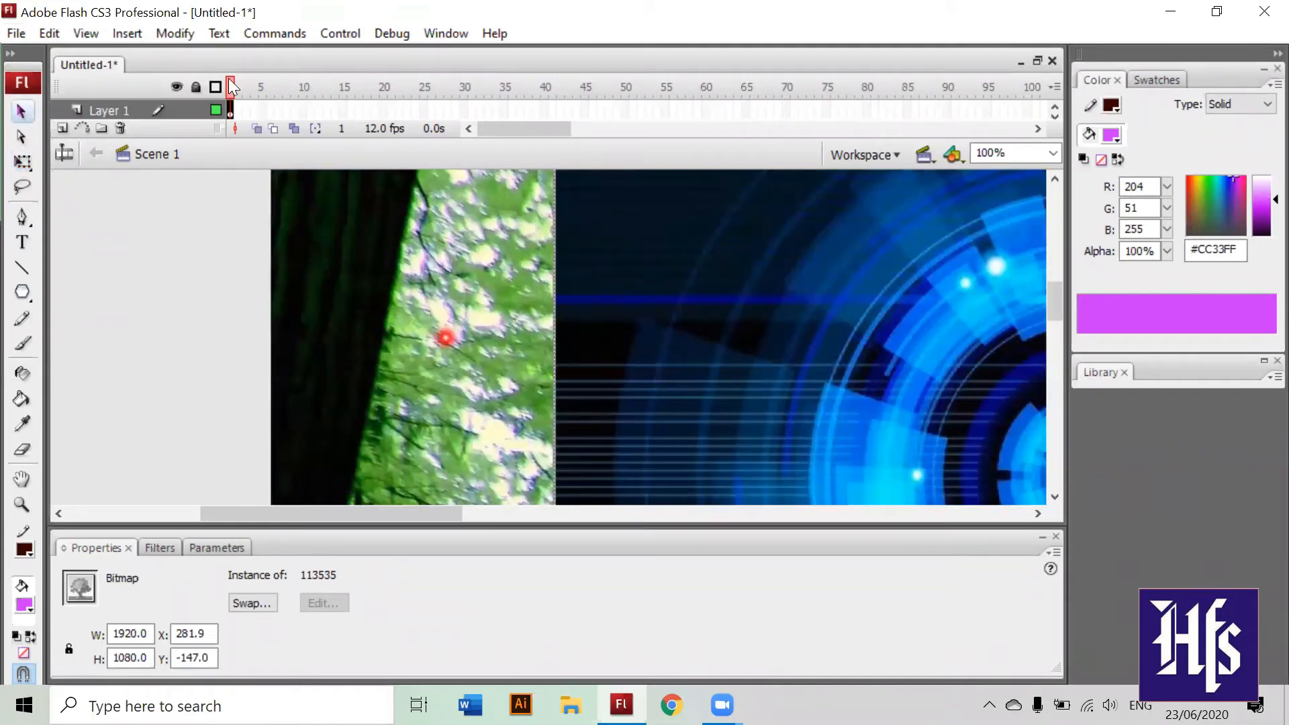
left_click(586, 272)
left_click(430, 297)
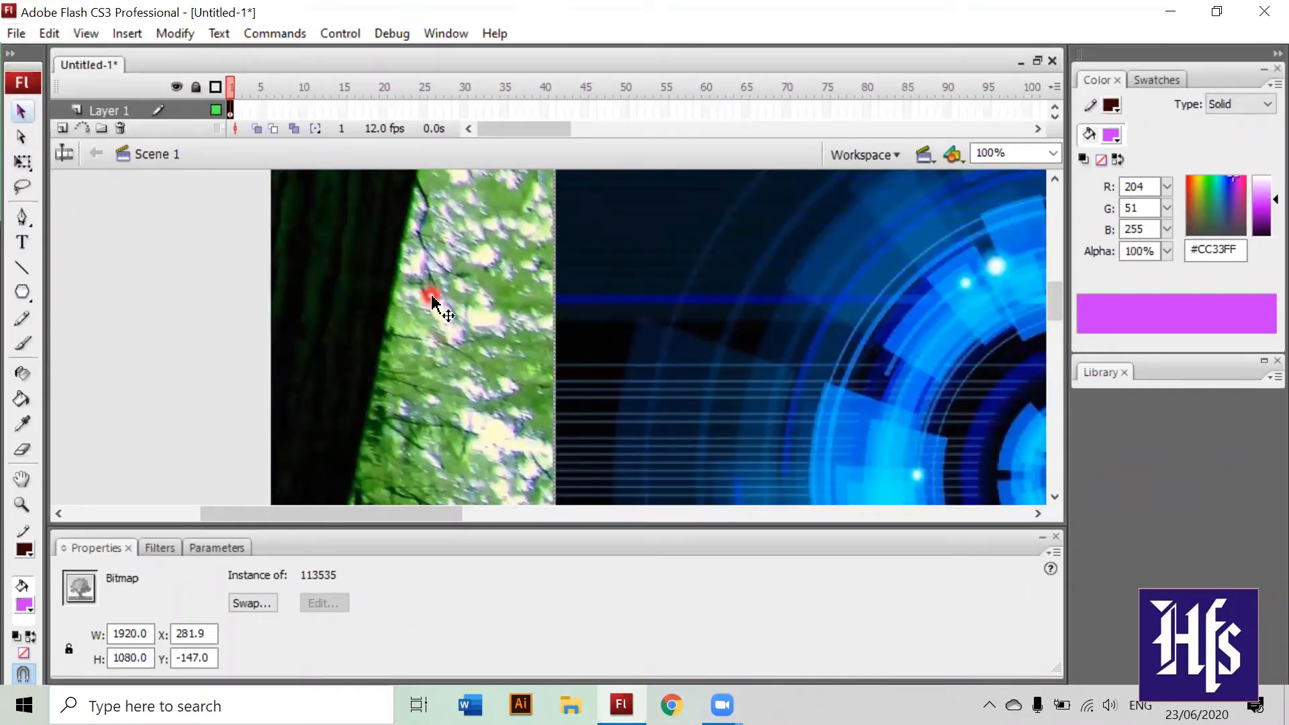
left_click(723, 329)
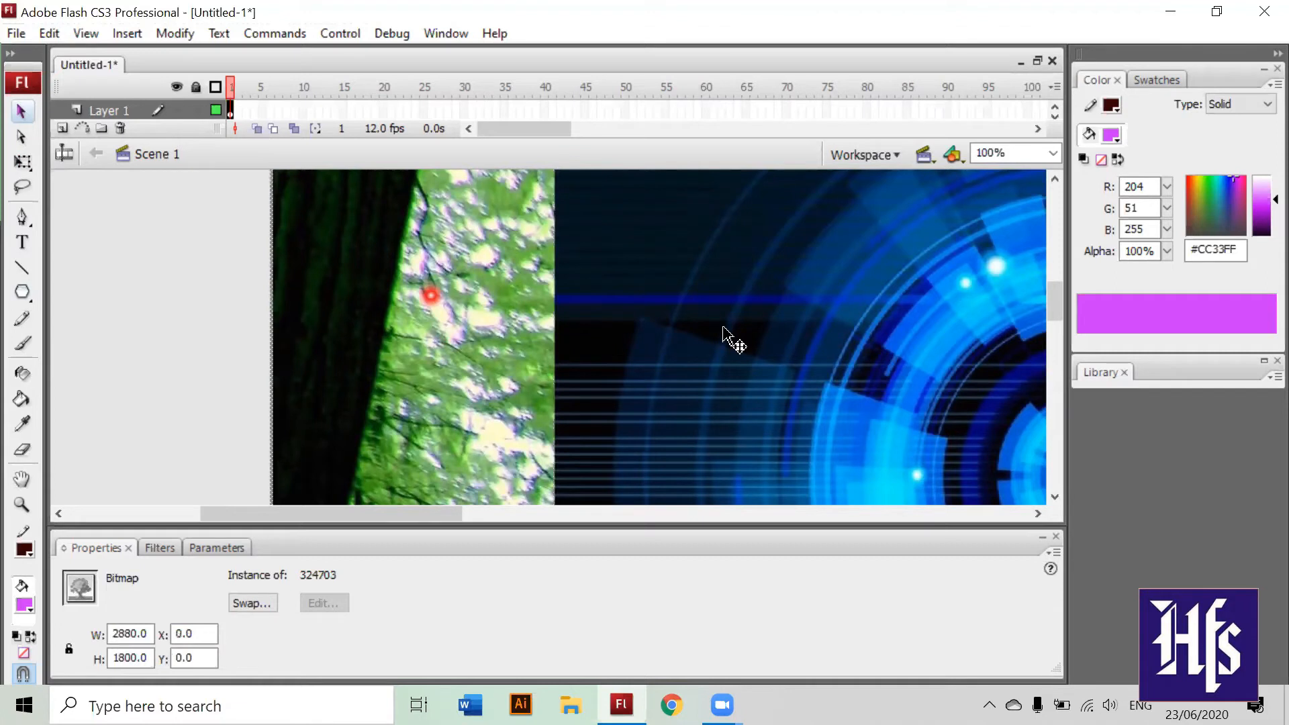
Step: Delete both the blue image 113535 and the forest image 324703 from the stage
left_click(724, 329)
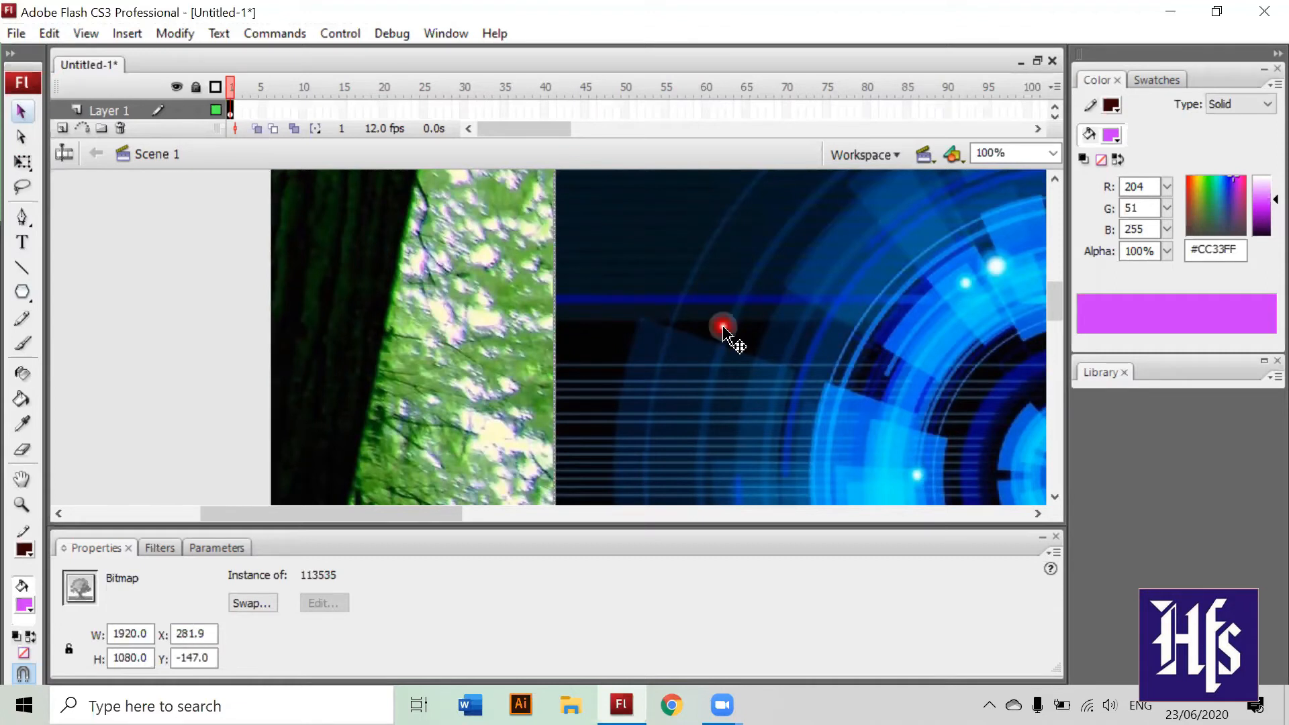
key("Delete")
left_click(724, 329)
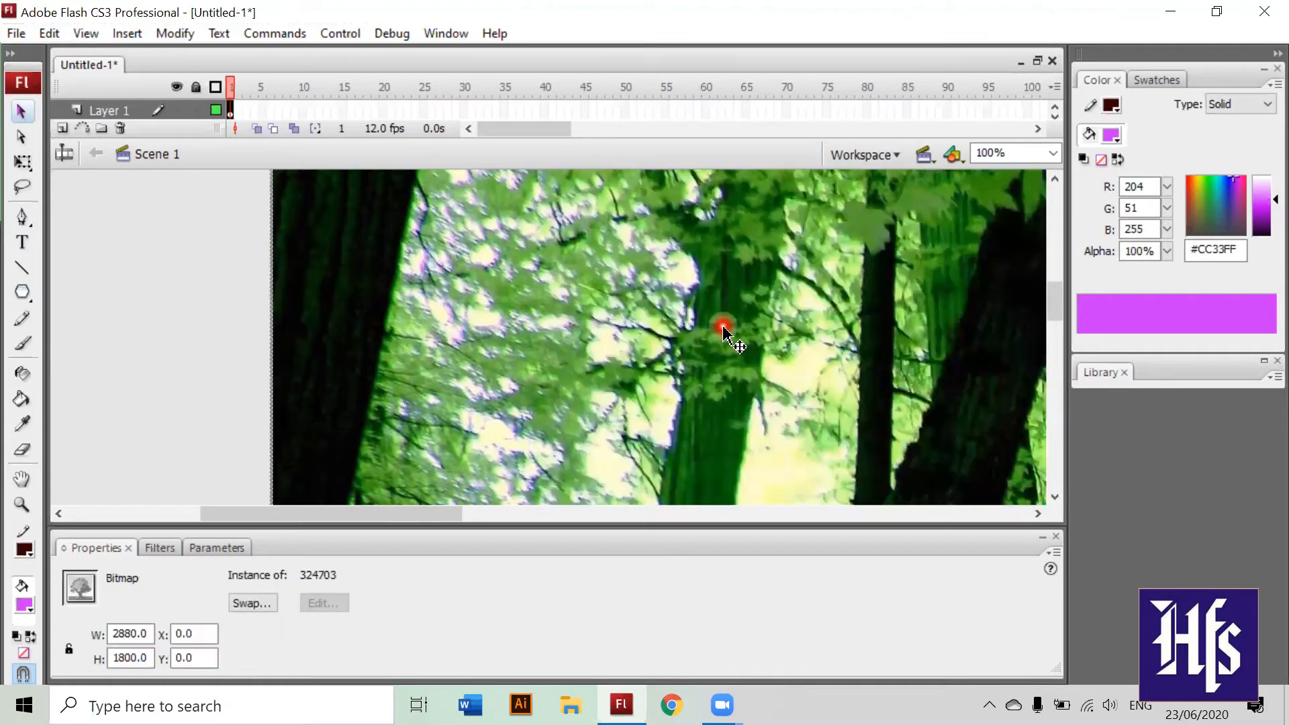
key("Delete")
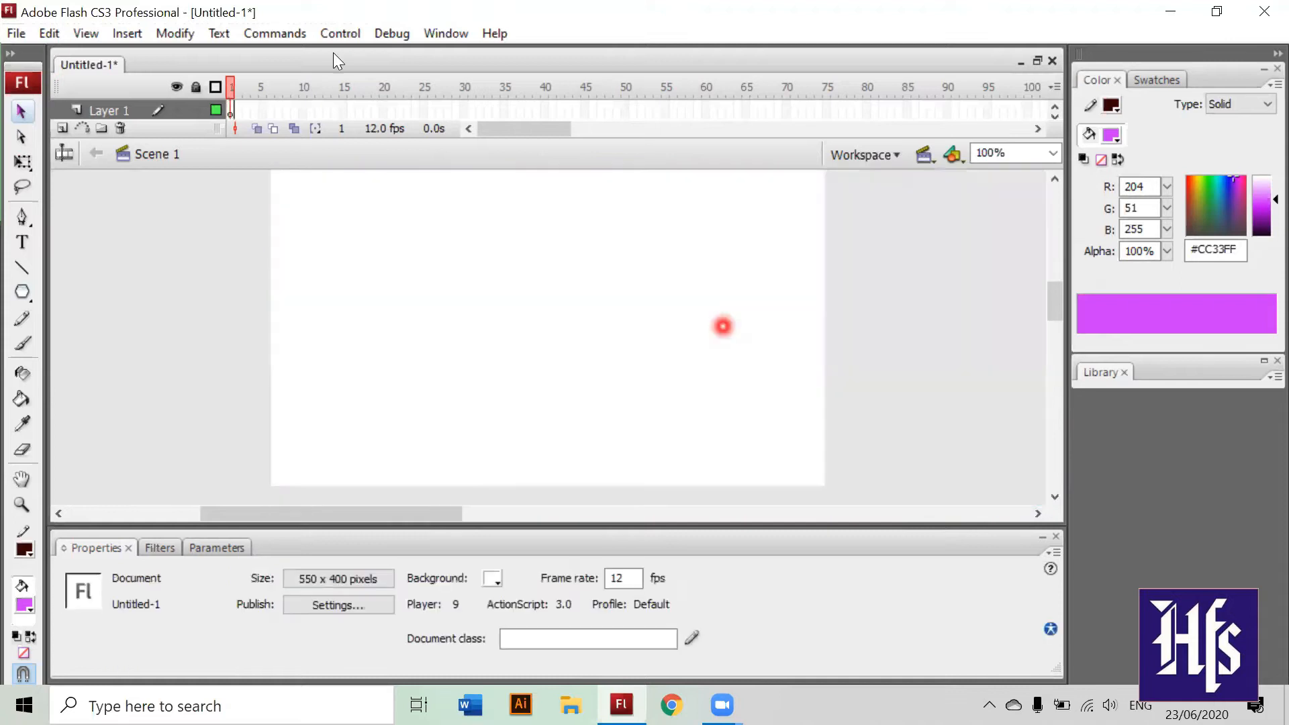
Step: Import the image 113535 to the stage again, without replacing the existing library items
left_click(25, 35)
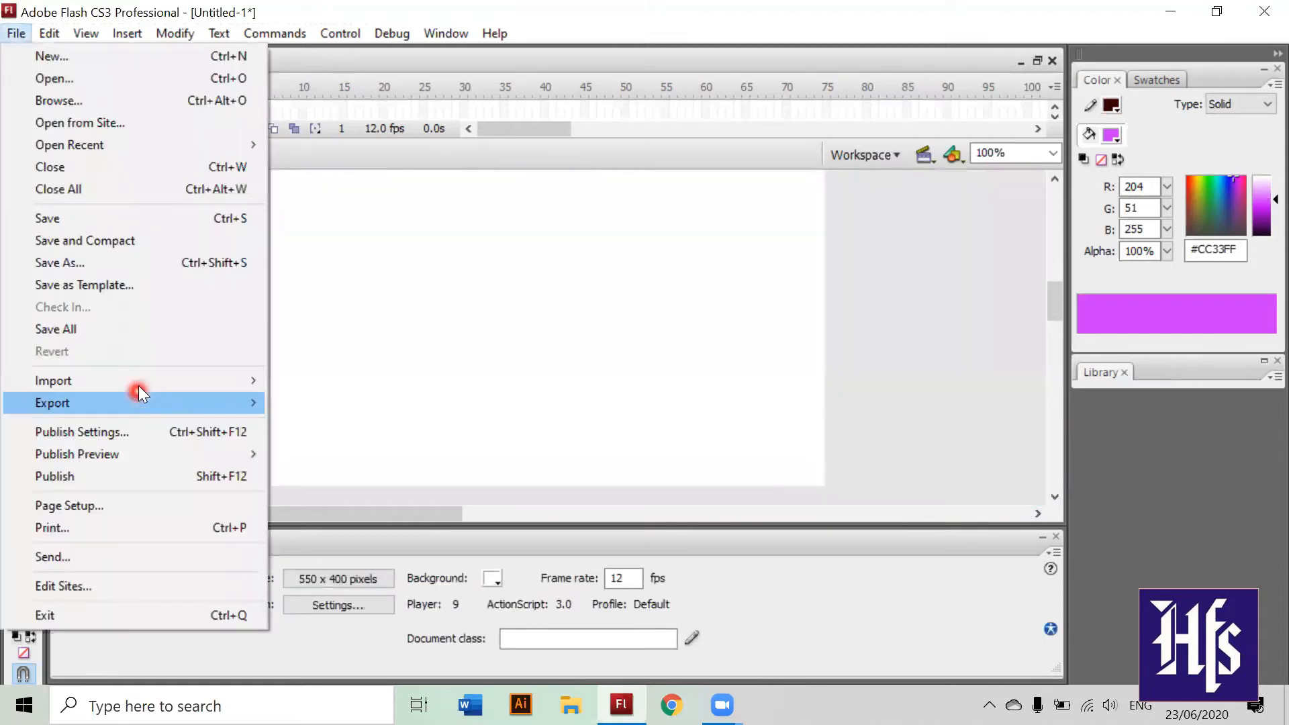
mouse_move(139, 384)
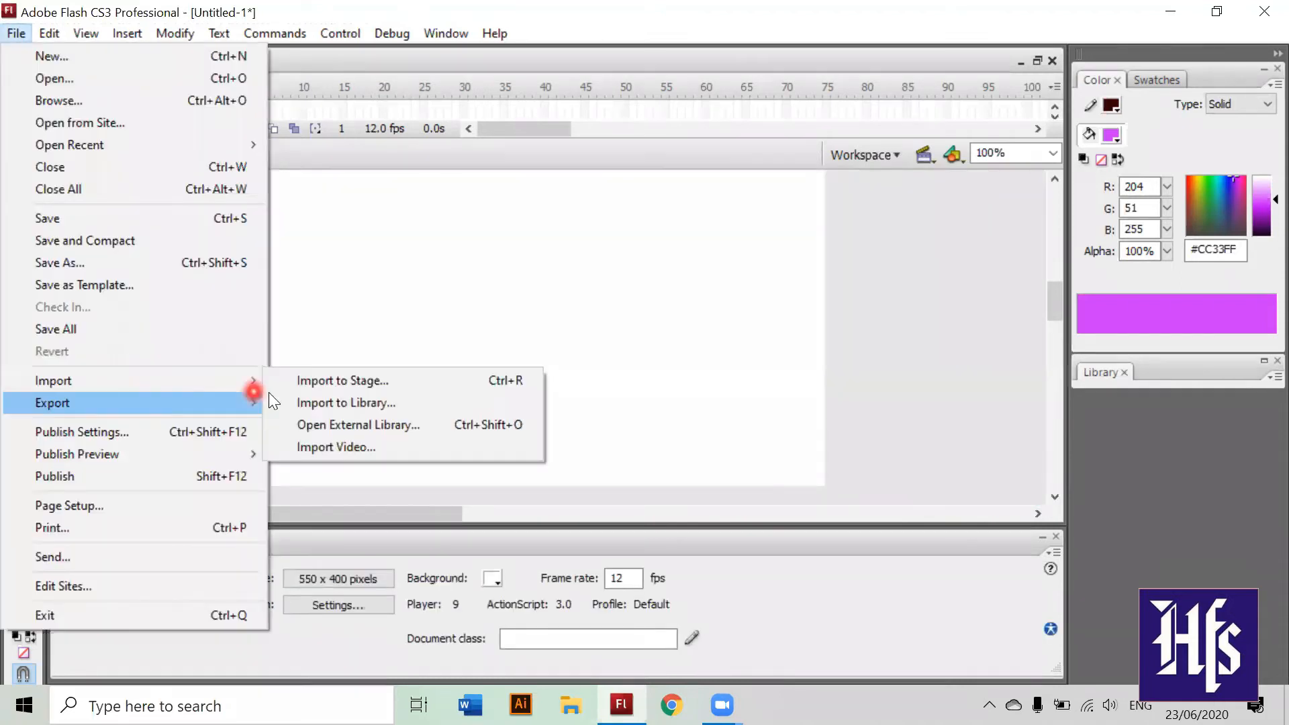
left_click(309, 382)
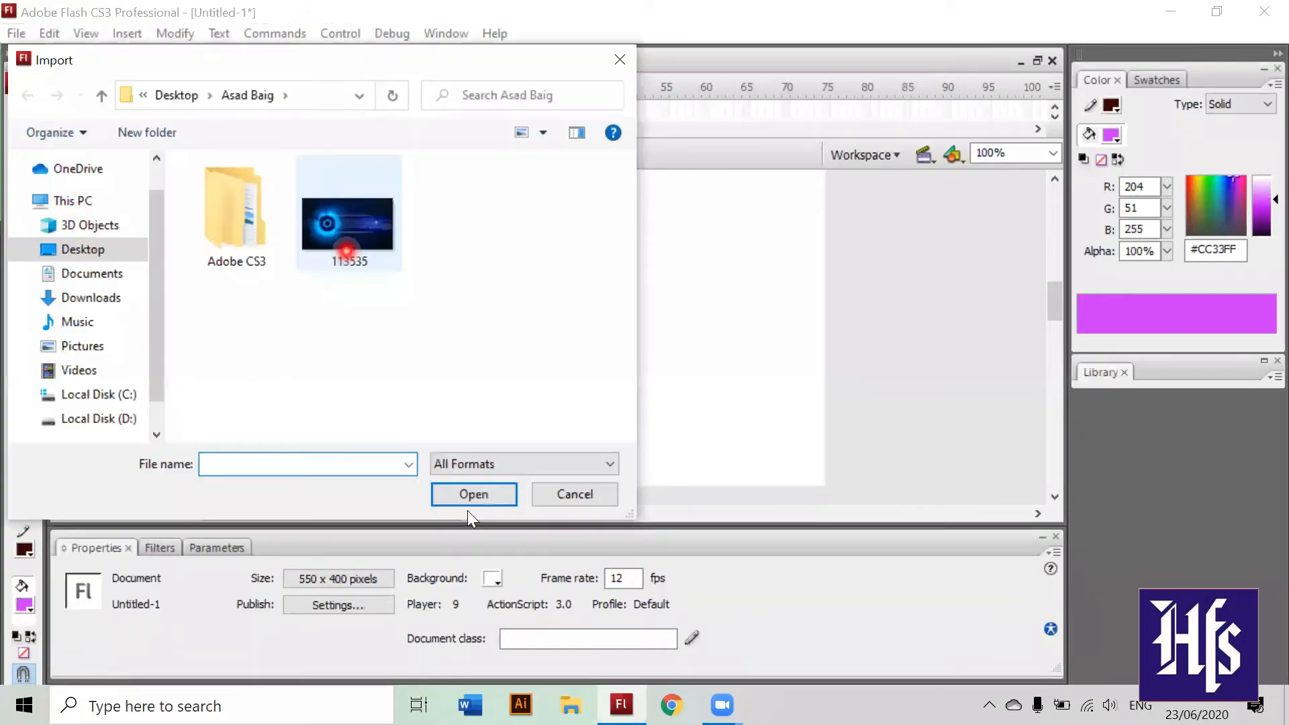
left_click(346, 249)
left_click(474, 500)
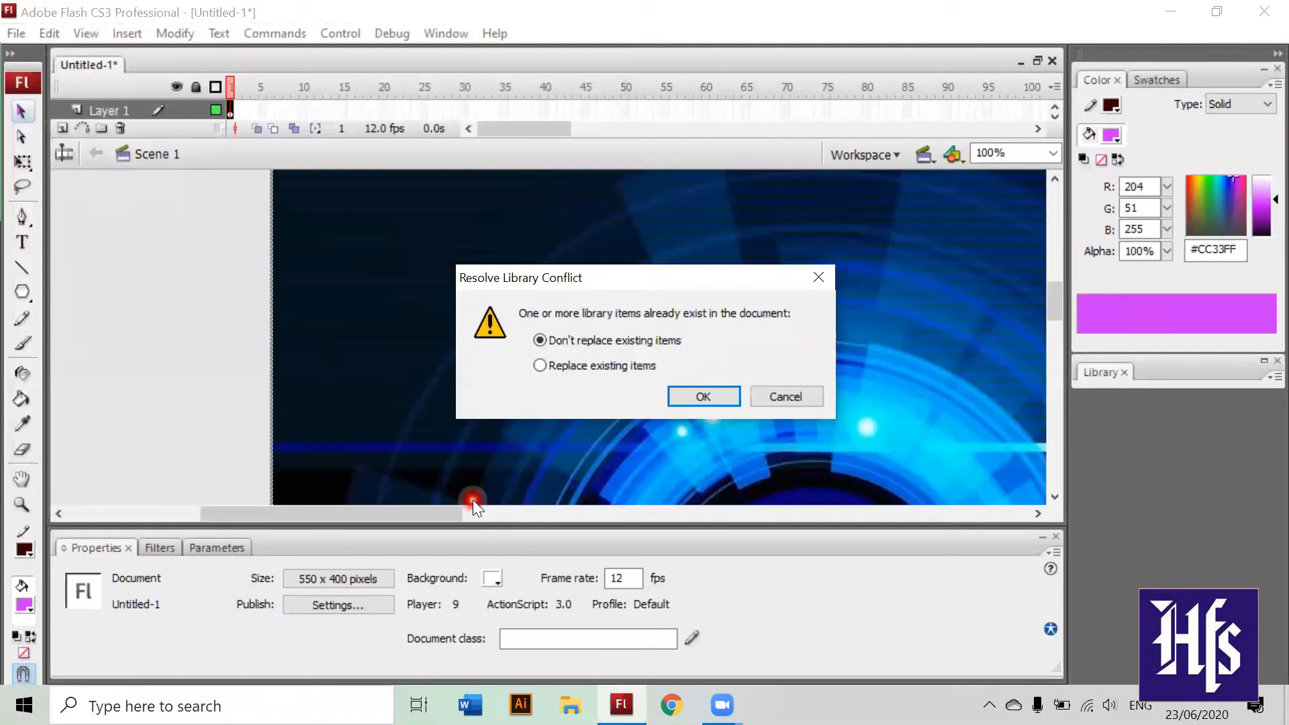
left_click(713, 404)
Step: Move the imported blue image to about X 148, Y -122, and shift it horizontally back to about X -8
left_click(506, 317)
left_click(26, 170)
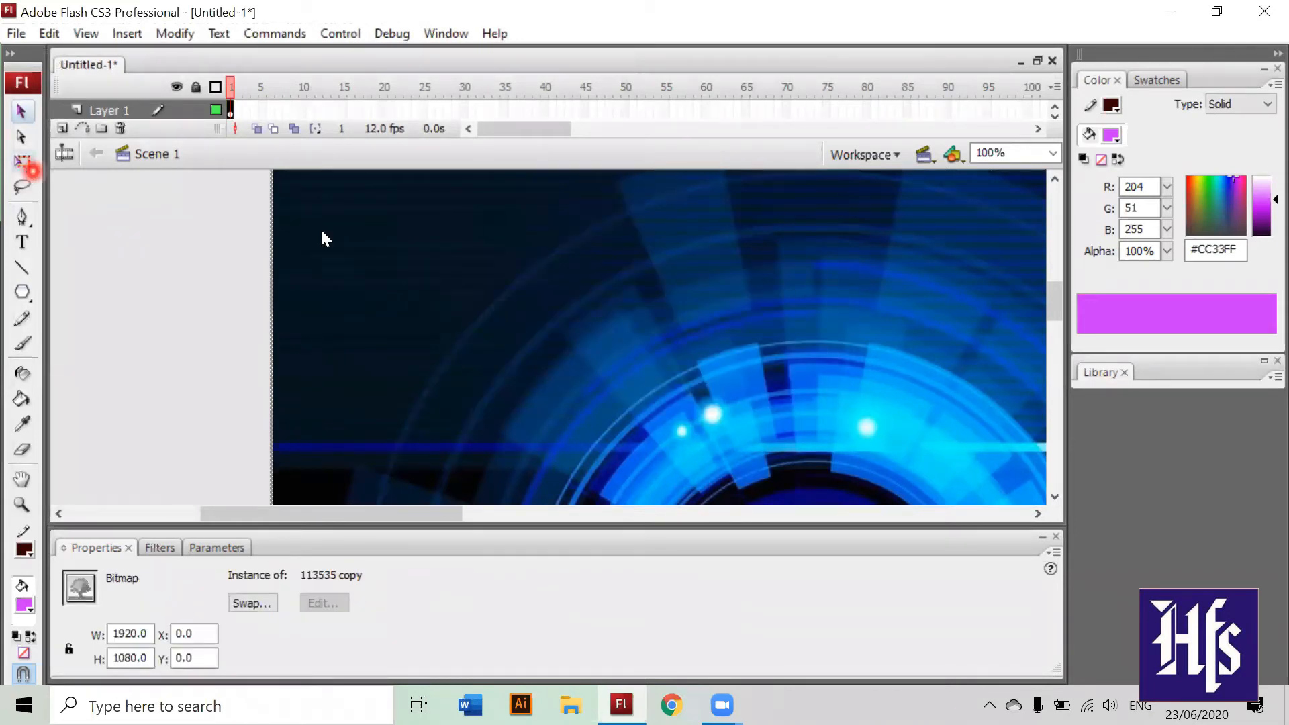
left_click(281, 191)
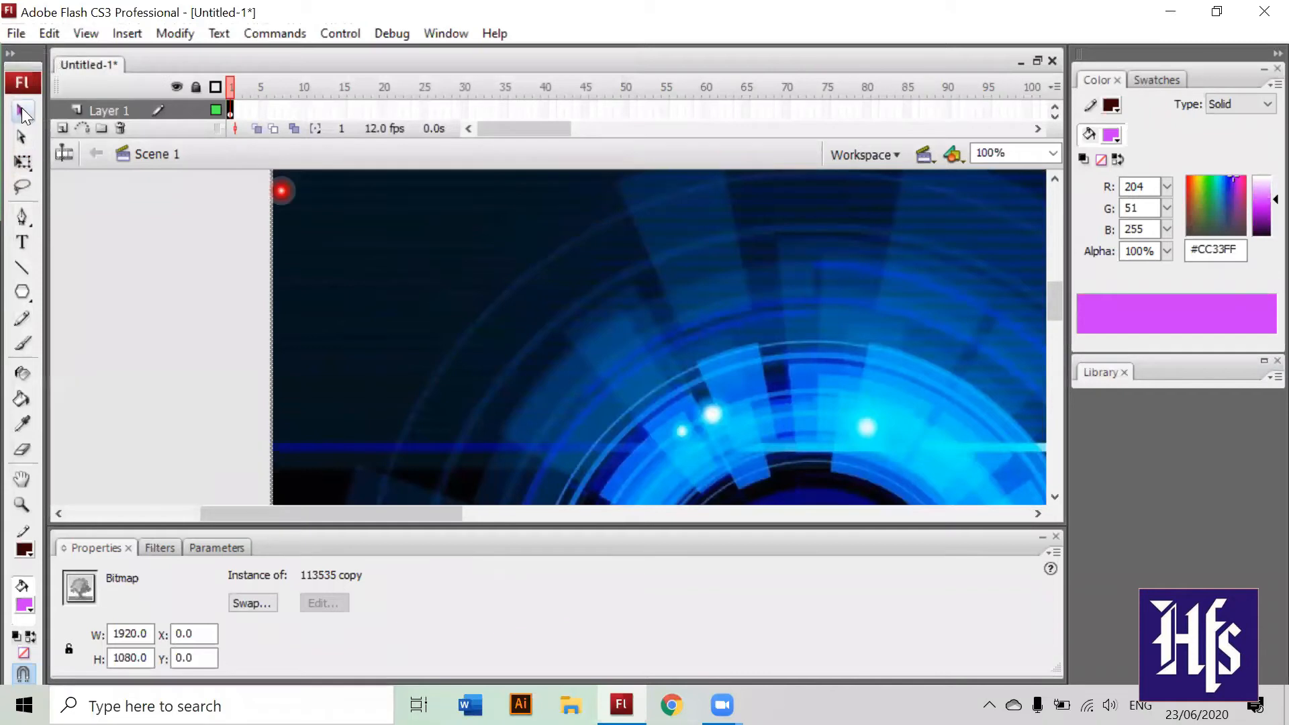
left_click(301, 278)
left_click_drag(301, 278, 530, 314)
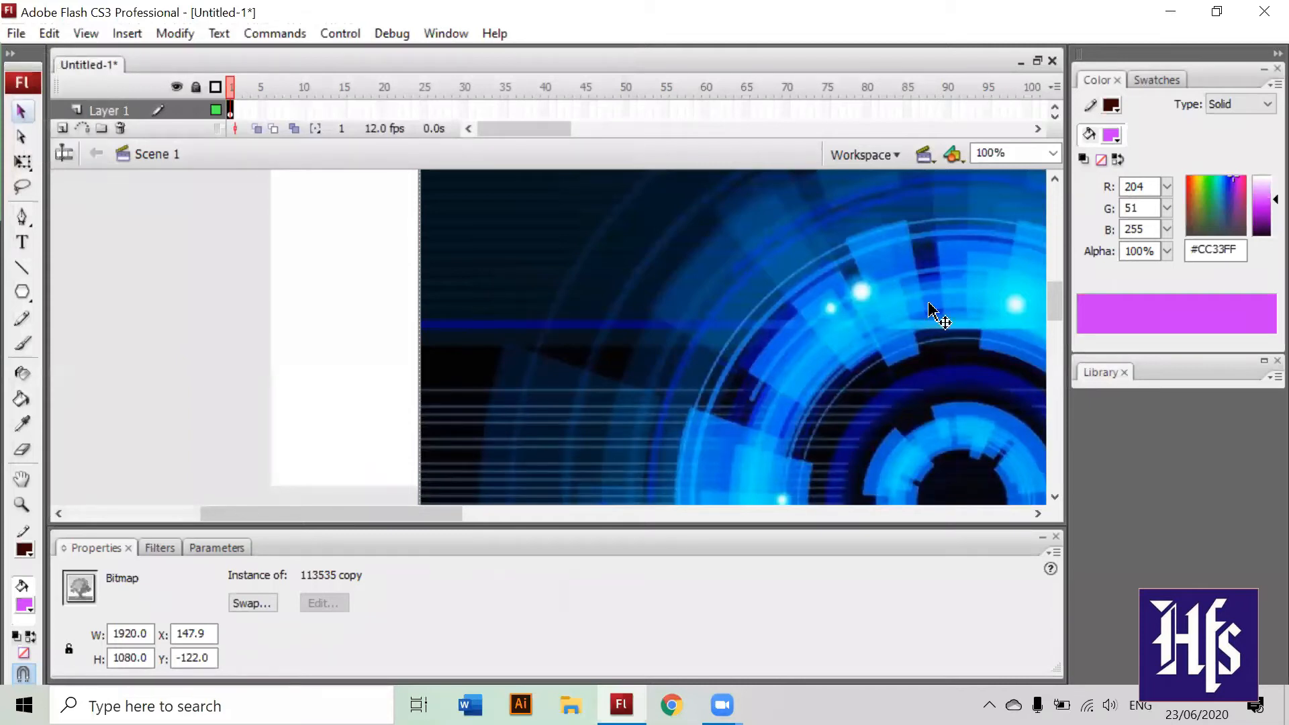
left_click_drag(824, 340, 668, 343)
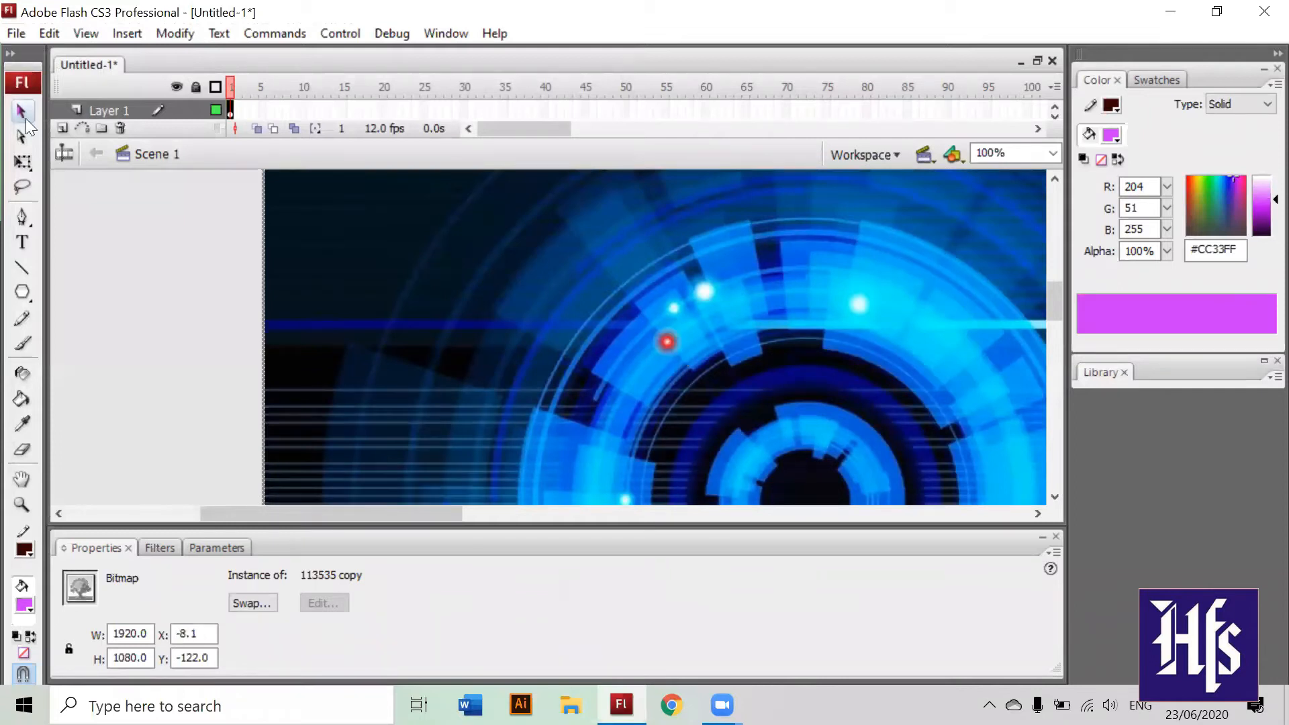
Step: Move the blue image to about X -208, Y -215 so it covers the stage
left_click(405, 318)
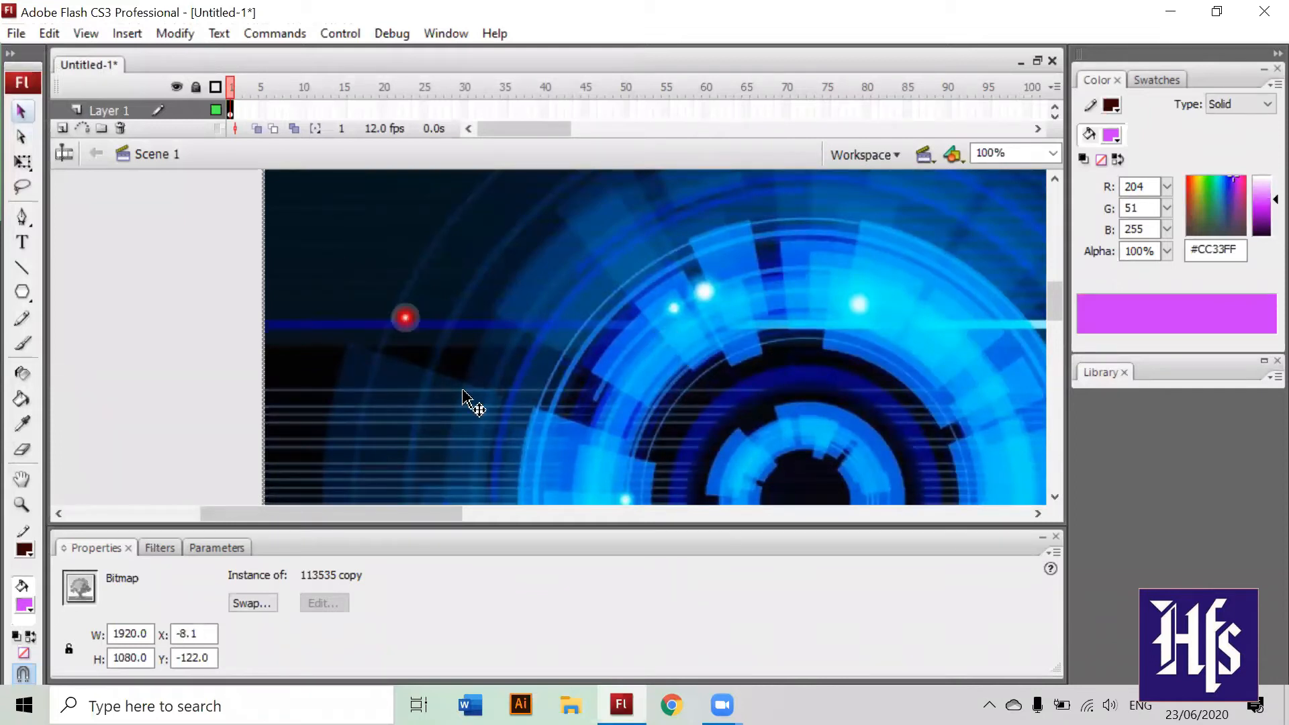
left_click(527, 266)
left_click(349, 288)
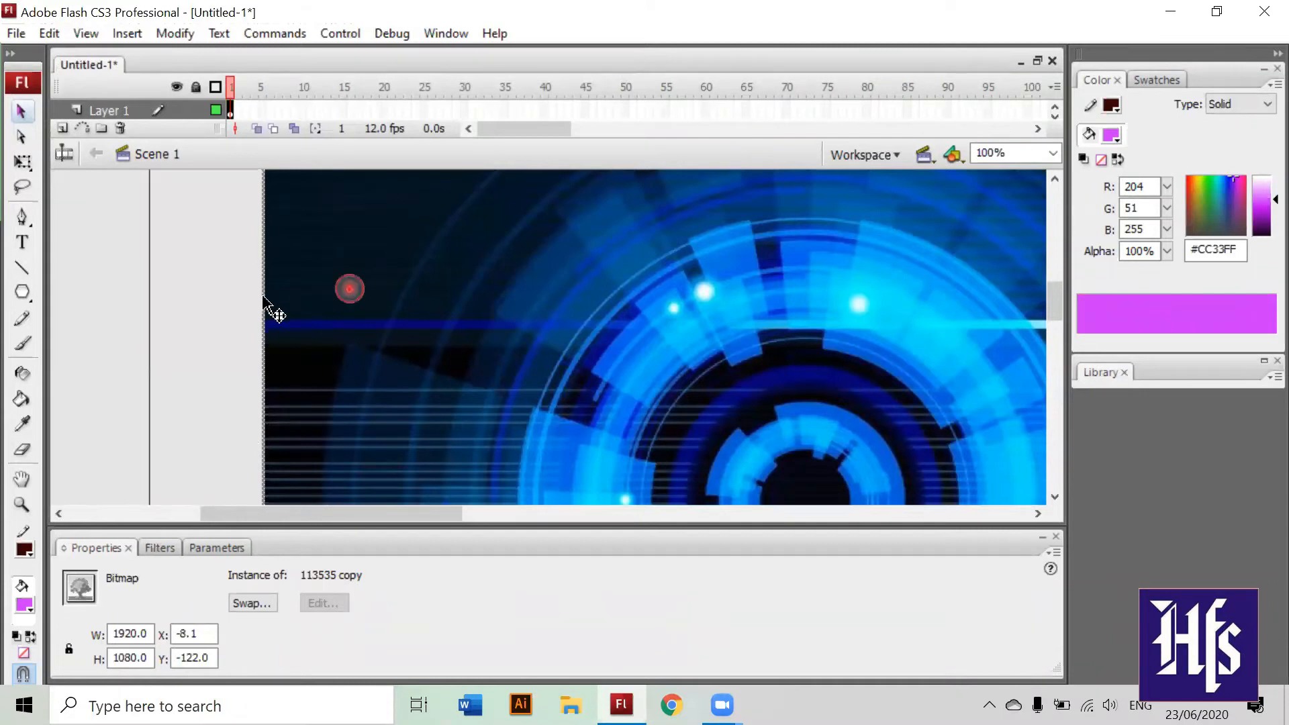
left_click_drag(263, 301, 109, 261)
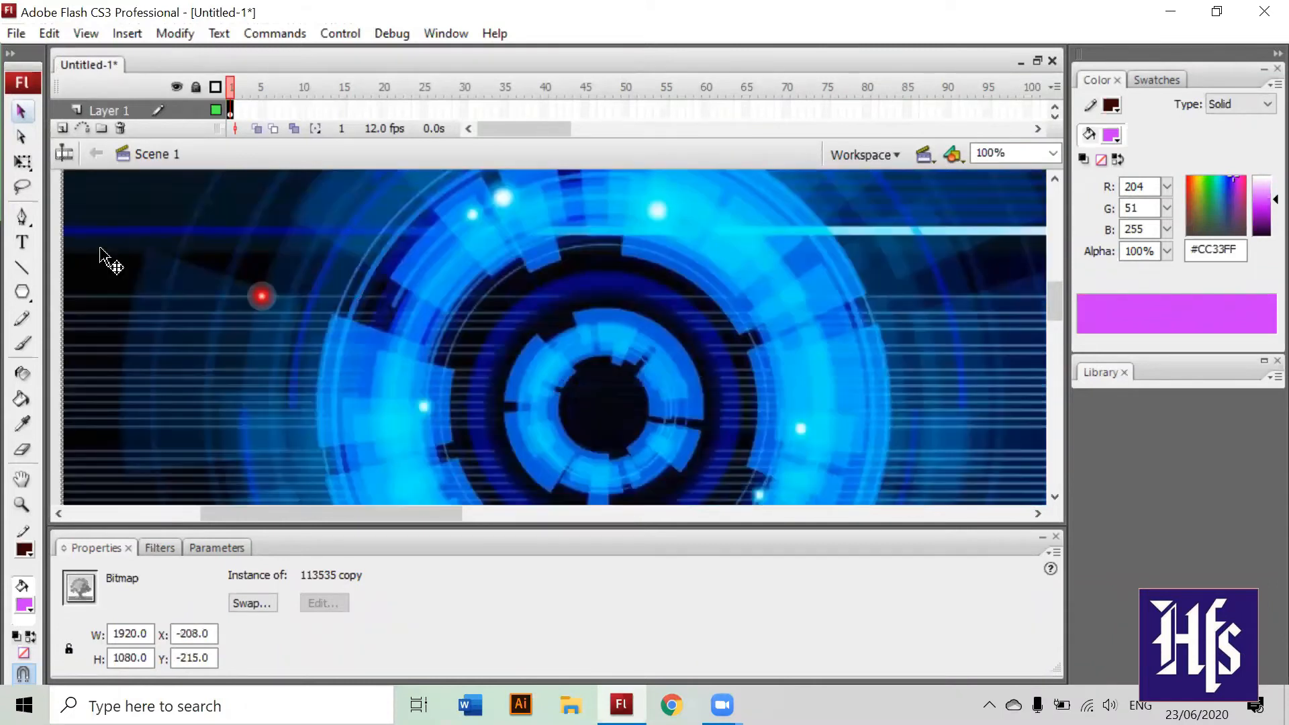
Step: Narrow the blue image with Free Transform to a width of about 478 px
left_click(23, 162)
left_click(129, 253)
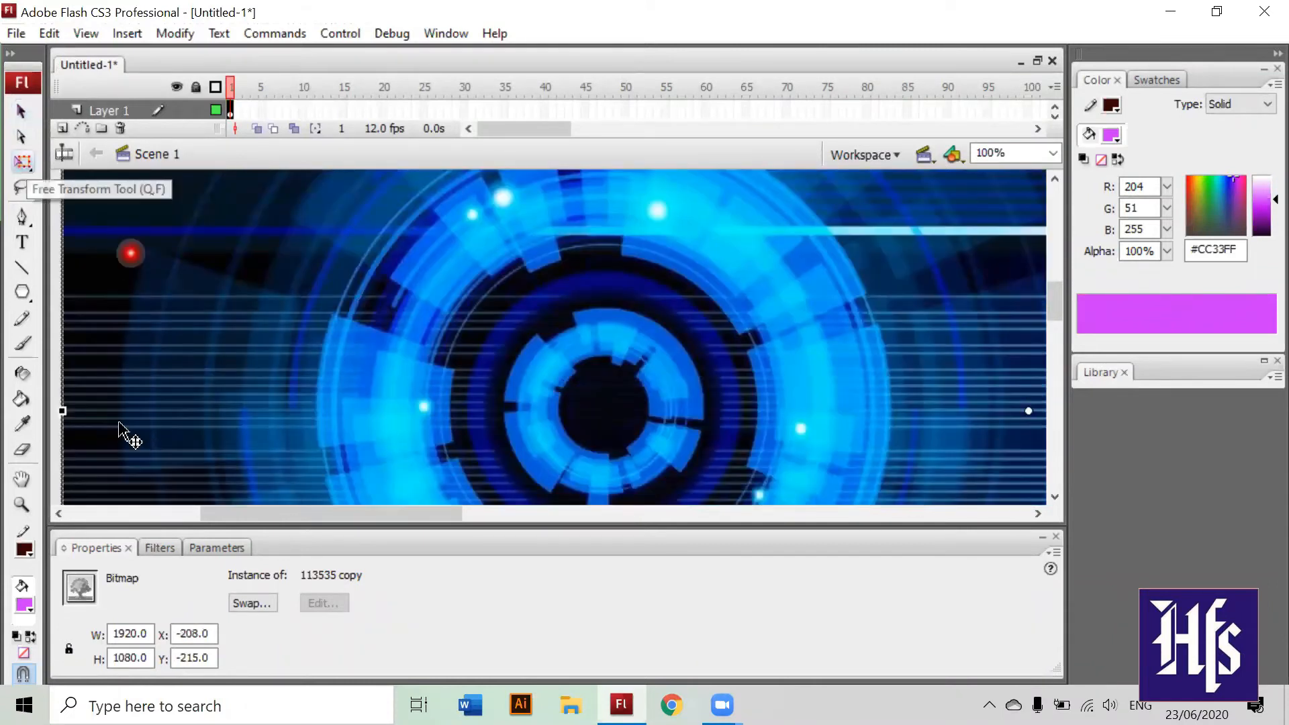
left_click(67, 411)
left_click_drag(64, 411, 585, 407)
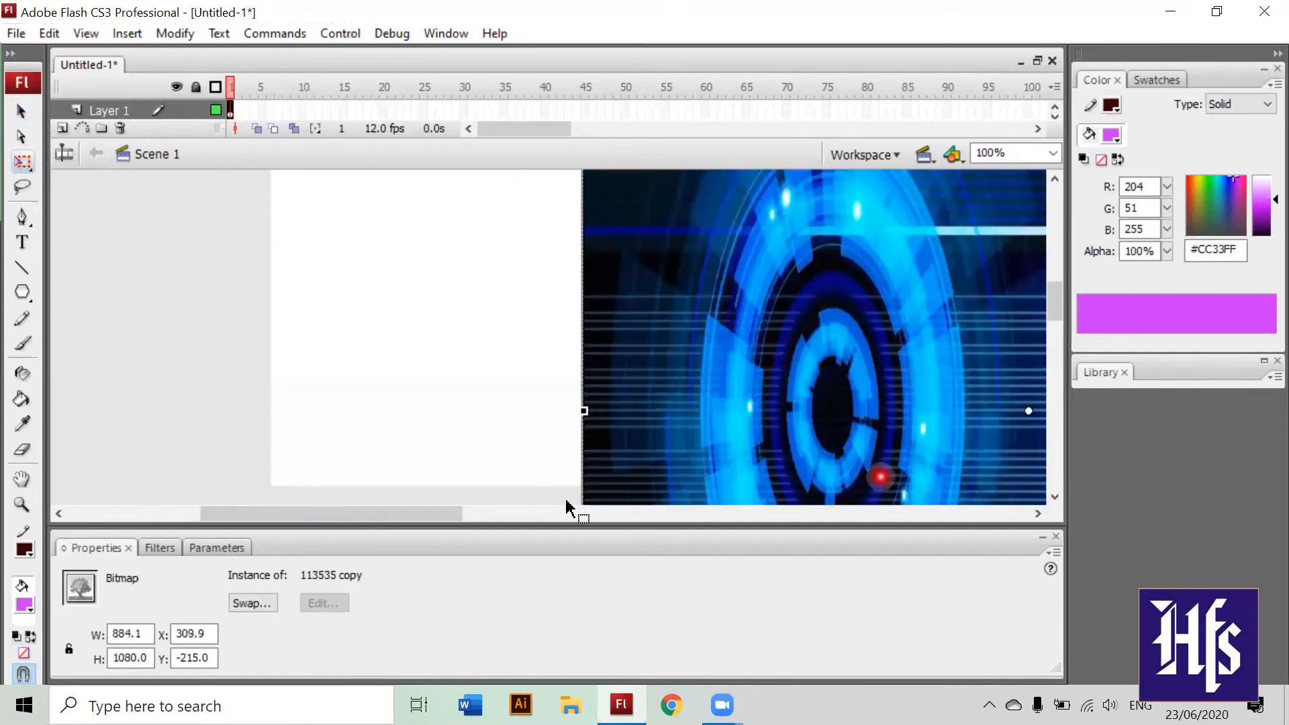
left_click_drag(583, 411, 786, 406)
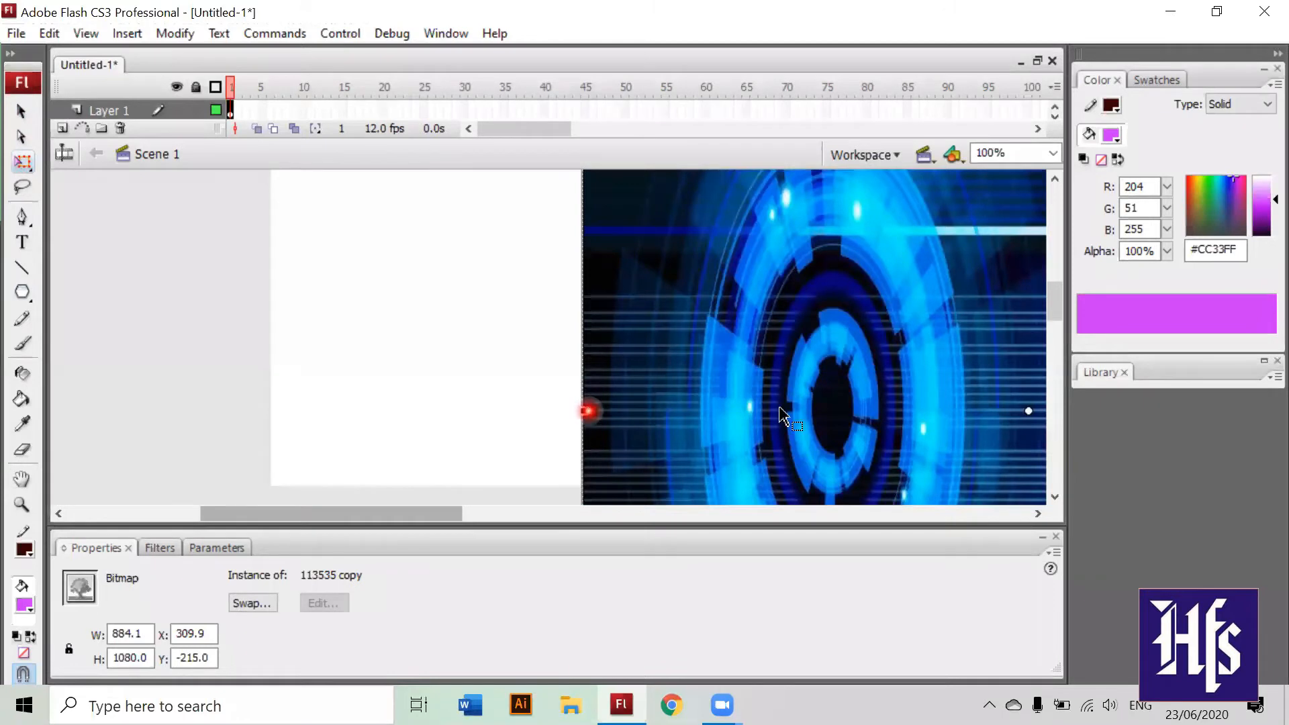
left_click_drag(447, 521, 587, 506)
left_click_drag(679, 487, 604, 499)
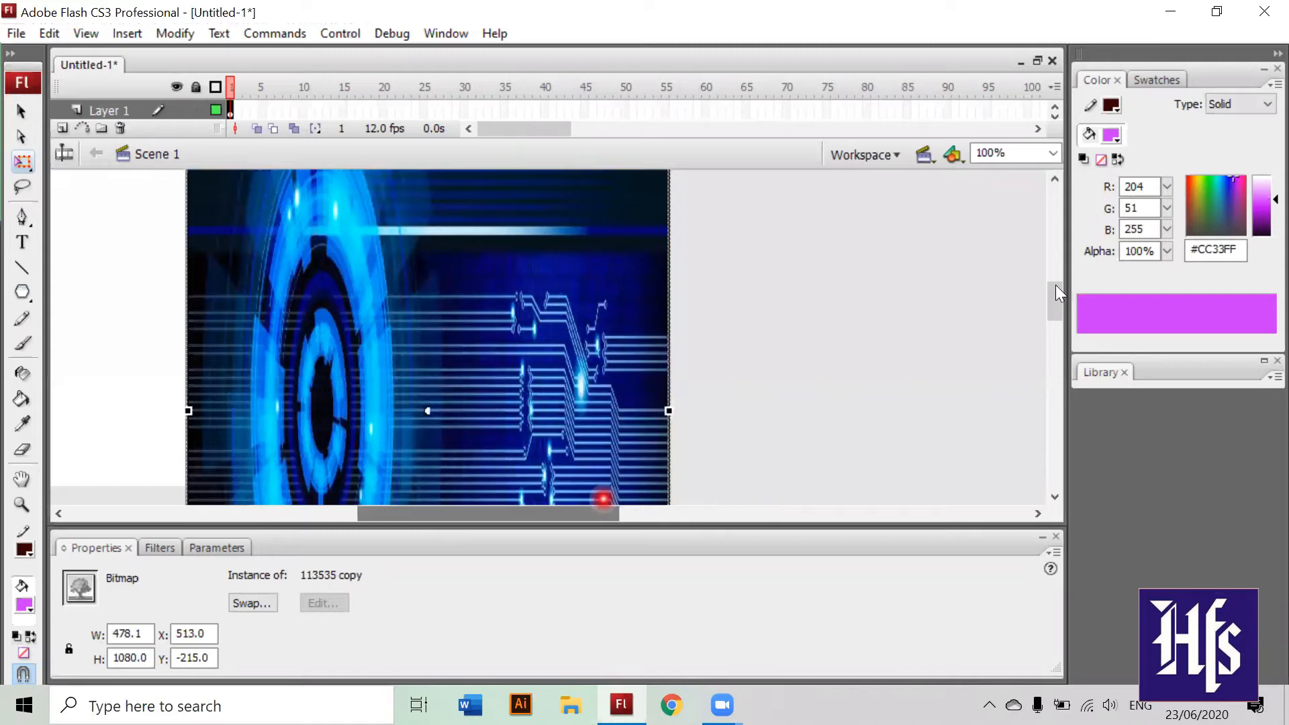
Step: Reduce the blue image's height with Free Transform to about 384 px
left_click_drag(1055, 285, 1058, 311)
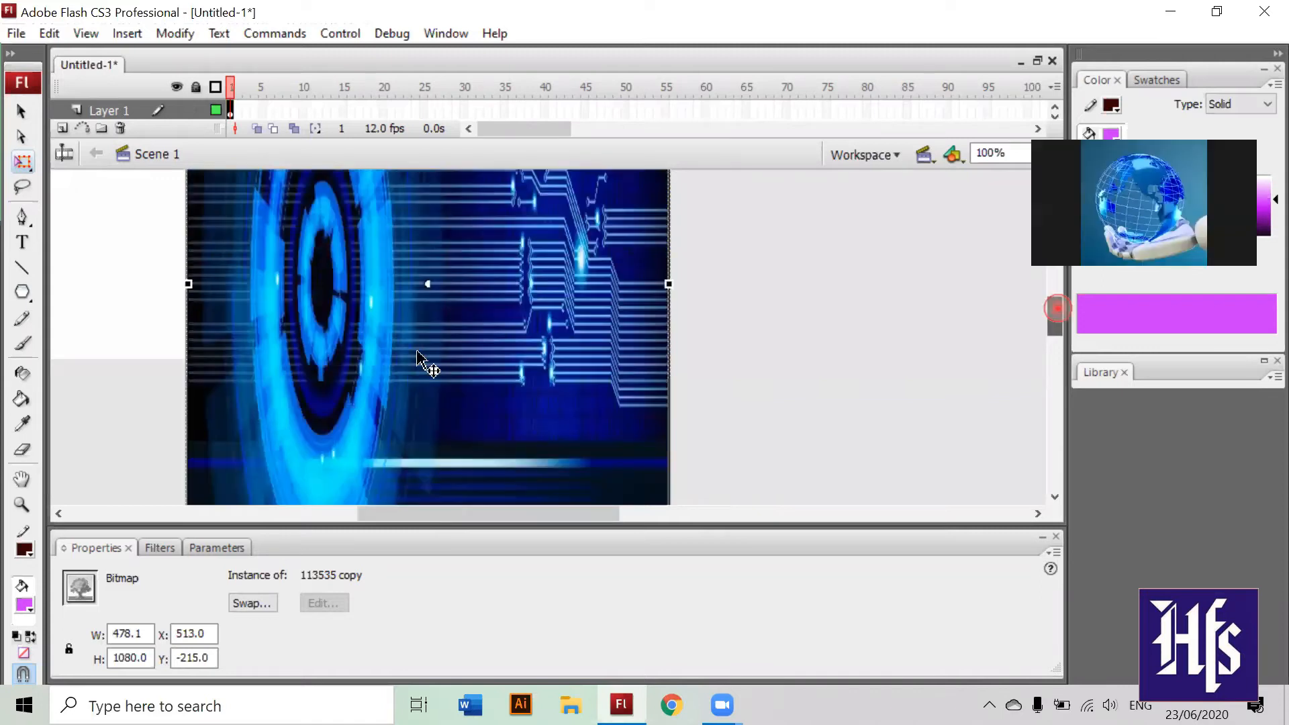
left_click_drag(1058, 309, 1057, 365)
left_click_drag(428, 346, 425, 149)
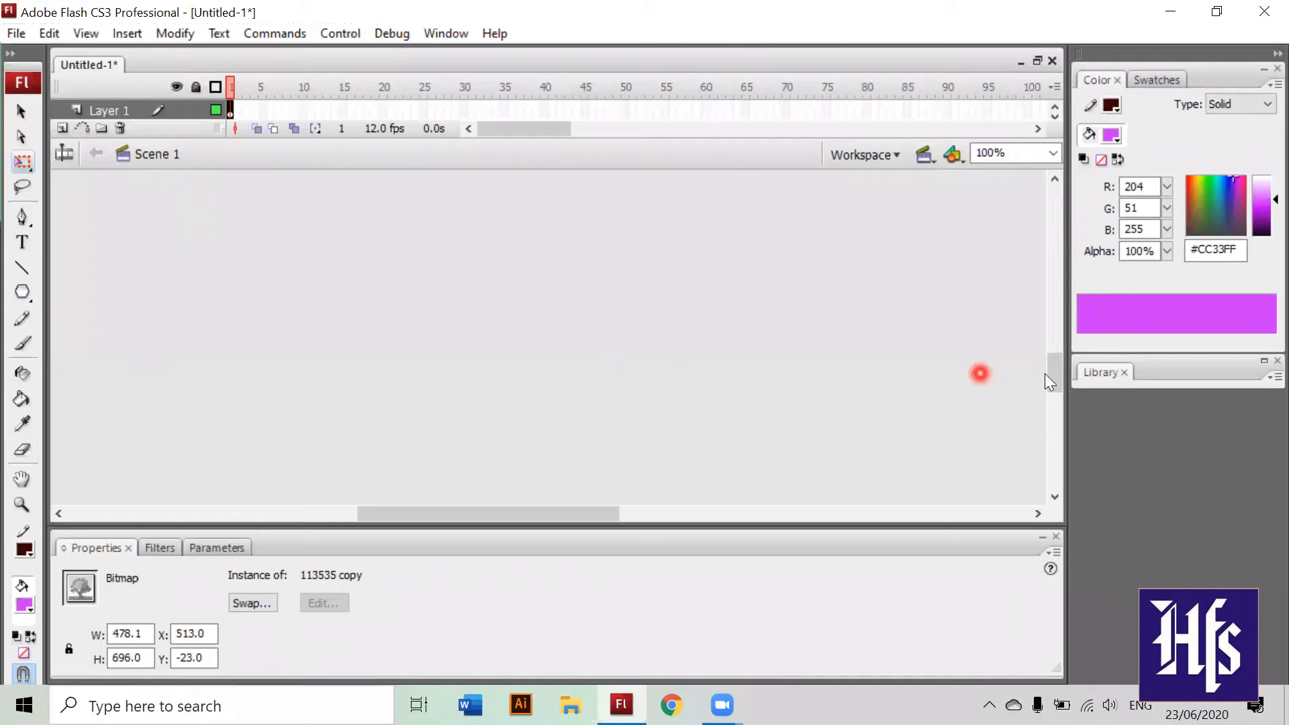
left_click_drag(1051, 371, 1051, 371)
left_click(662, 466)
mouse_move(1054, 347)
left_mouse_down()
mouse_move(1056, 333)
mouse_move(1055, 352)
left_mouse_up()
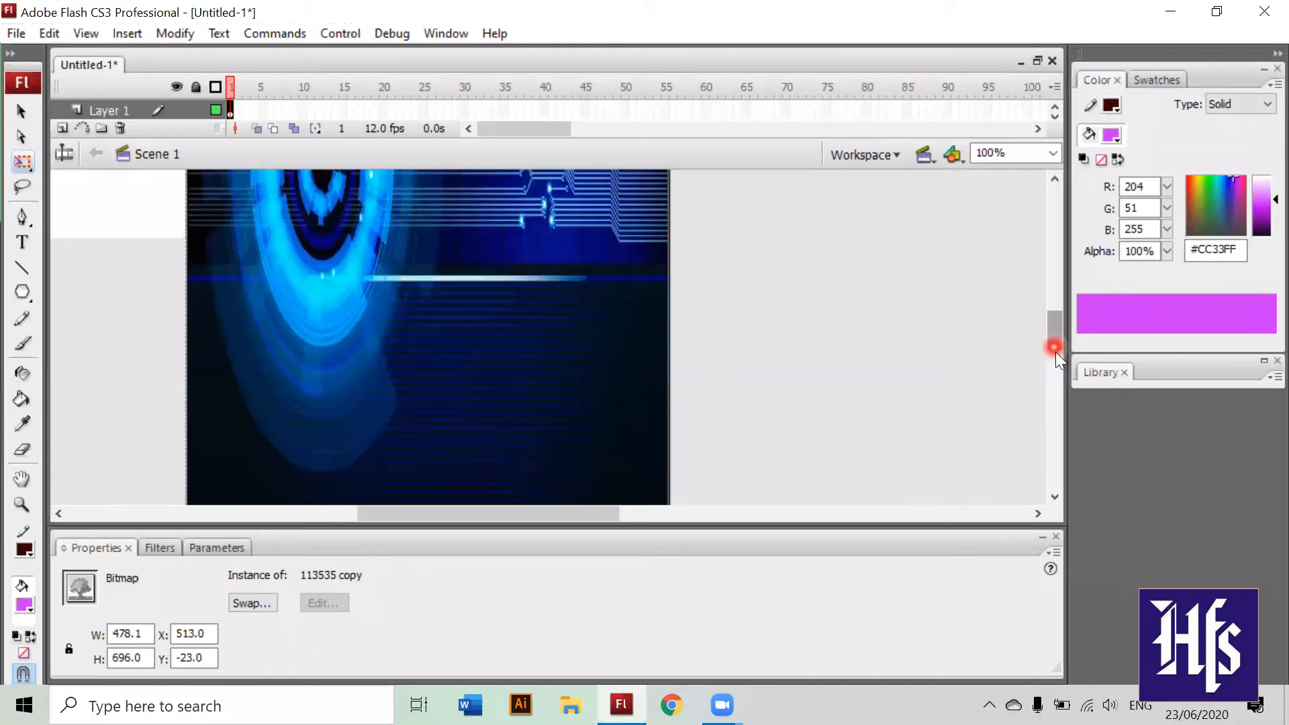
left_click_drag(429, 349, 424, 193)
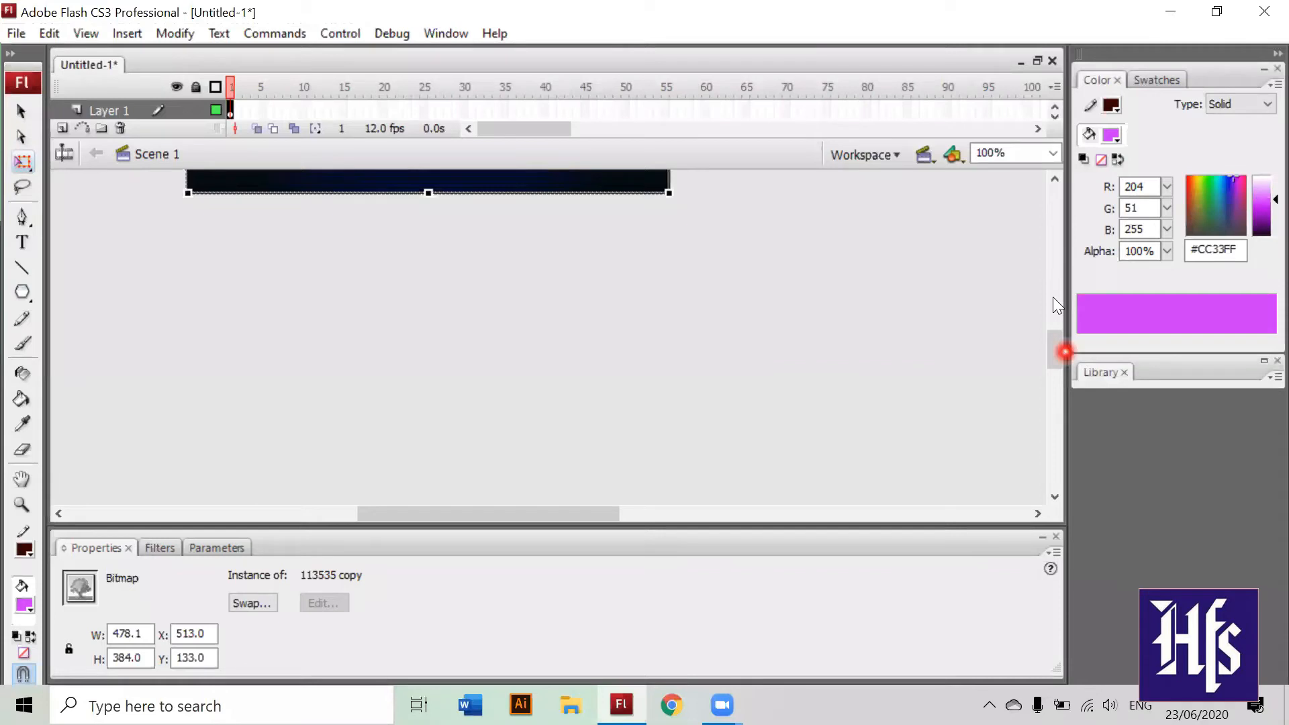
Step: Move the resized blue image onto the stage at about X 59, Y 93
left_click_drag(1061, 351, 1054, 290)
scroll(457, 366, "down", 3)
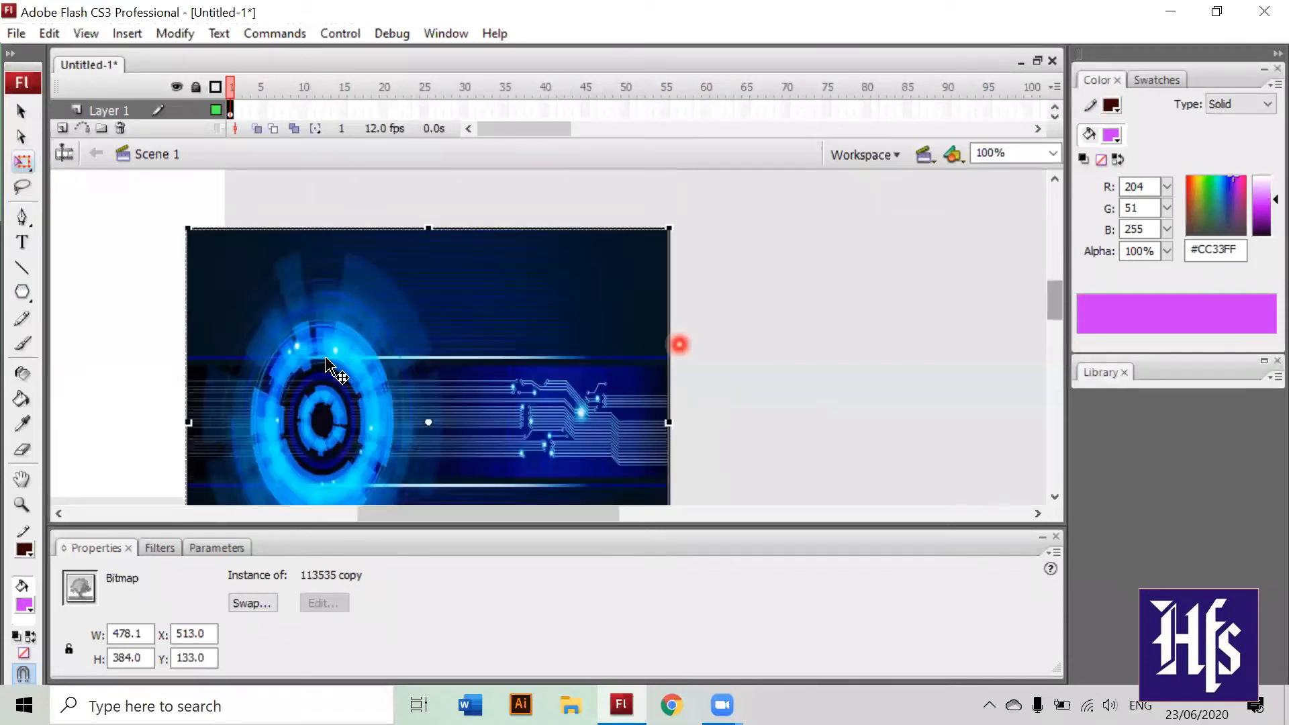
left_click_drag(604, 436, 423, 426)
left_click_drag(615, 512, 439, 537)
left_click_drag(720, 469, 490, 358)
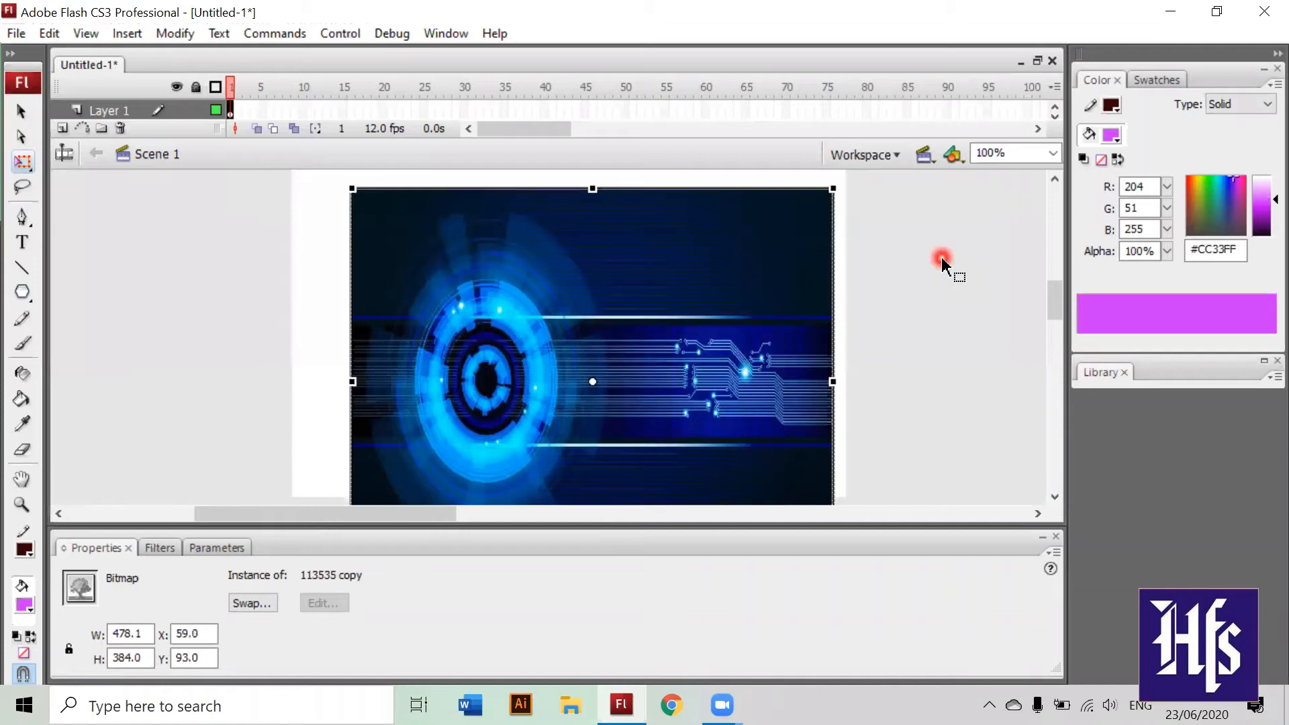
Step: Shrink the blue image to about 254 × 236 px and move it to about X 163, Y 94
left_click_drag(833, 188, 682, 262)
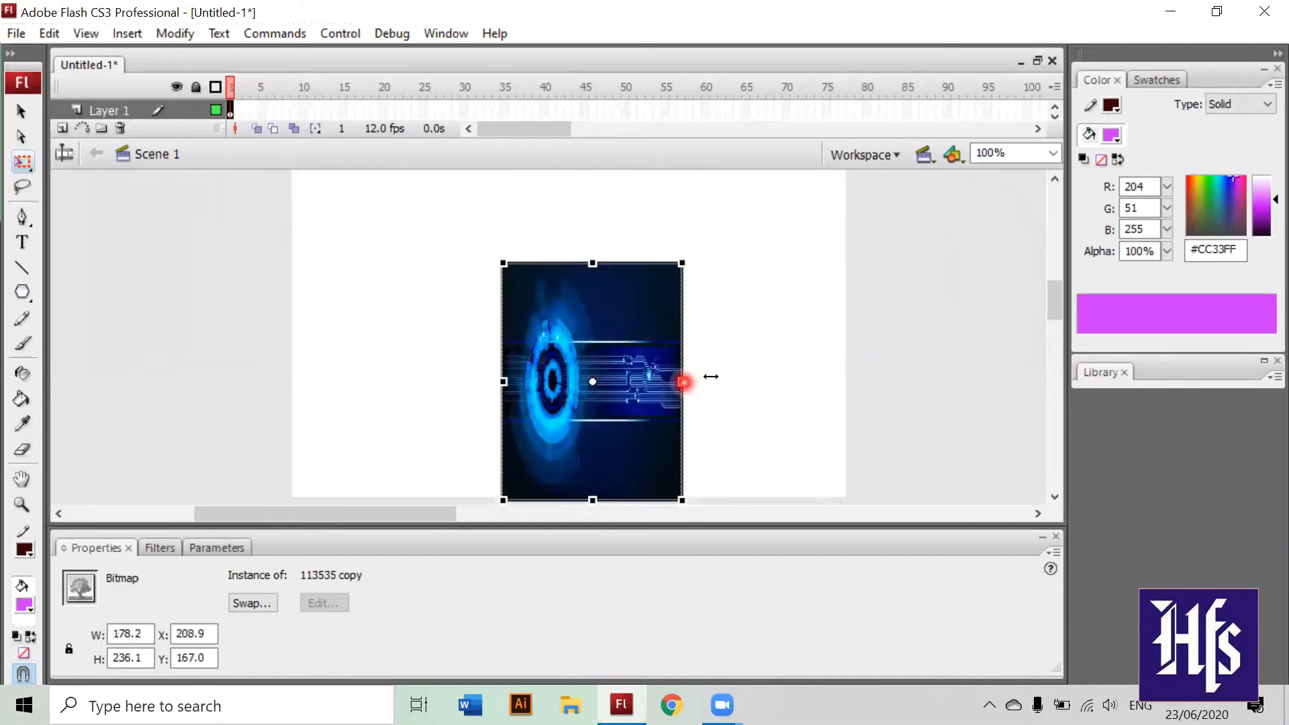
left_click_drag(682, 382, 721, 380)
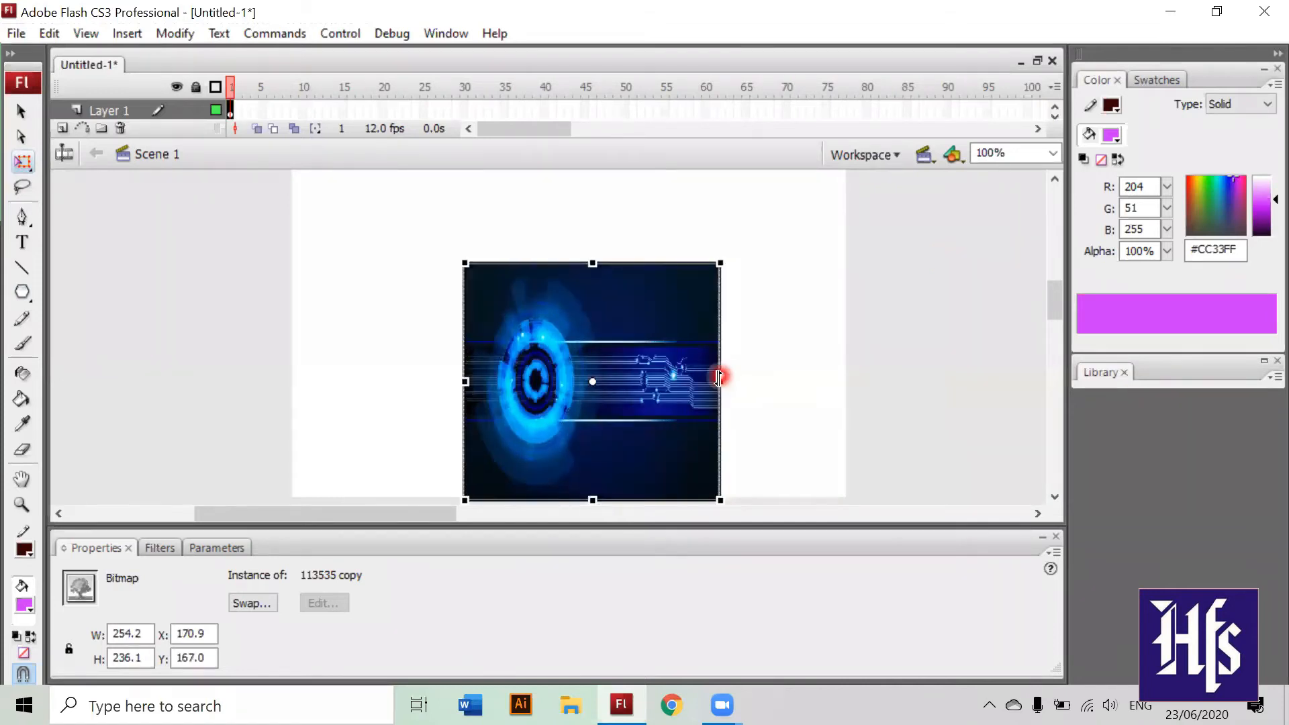
left_click(1053, 315)
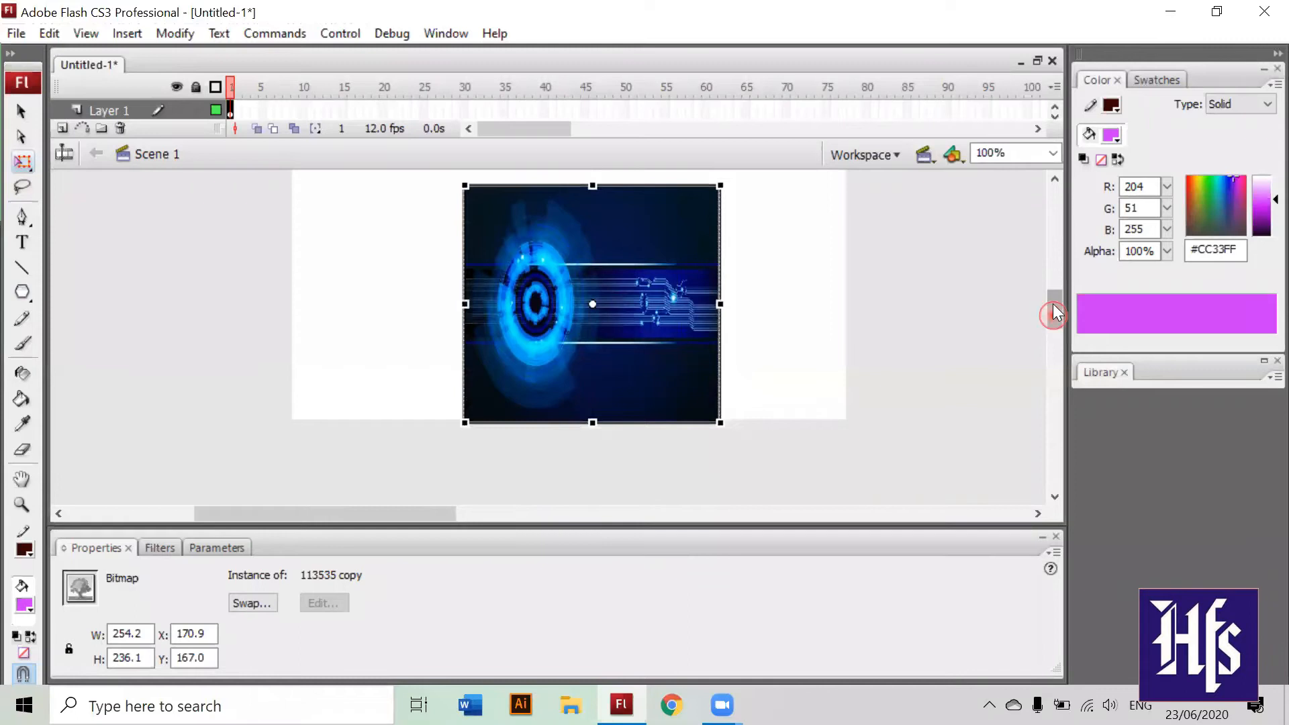
left_click_drag(1053, 314, 1053, 303)
left_click_drag(589, 449, 578, 366)
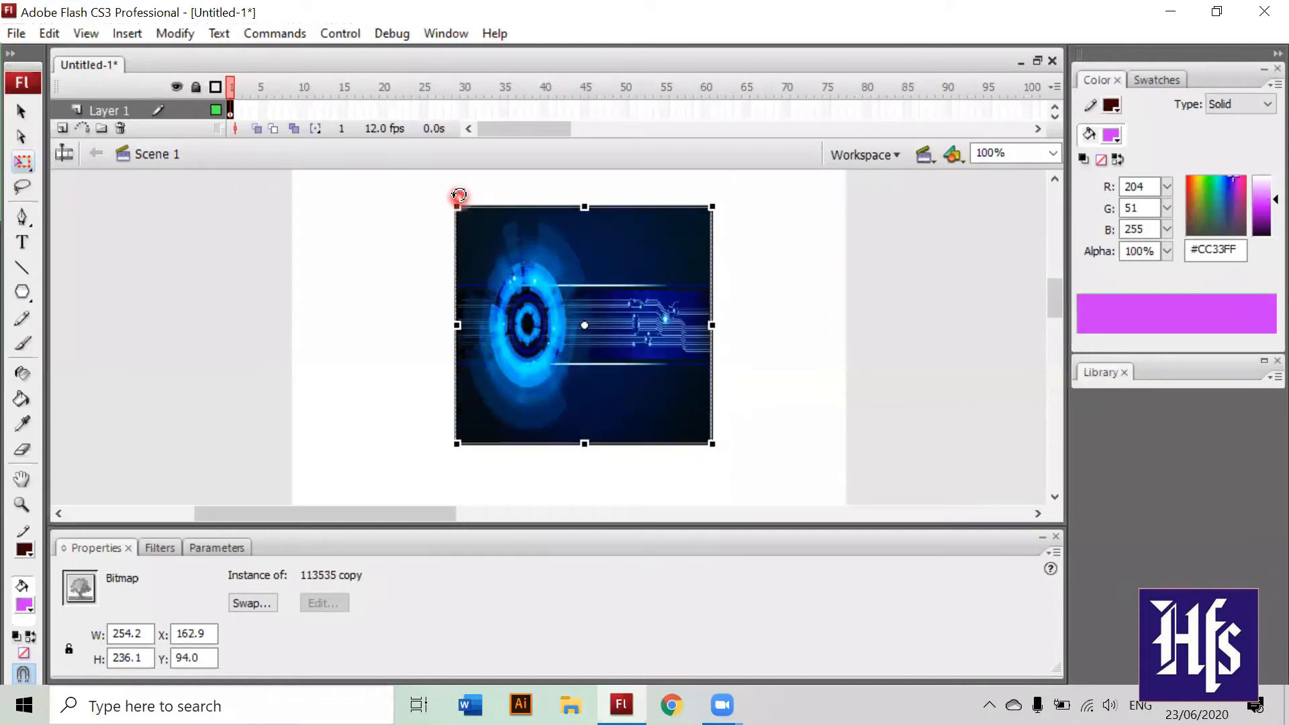
Step: Rotate the blue image clockwise until its light band points steeply downward, and scale it to about 198 × 205 px overall
left_click_drag(537, 204, 621, 201)
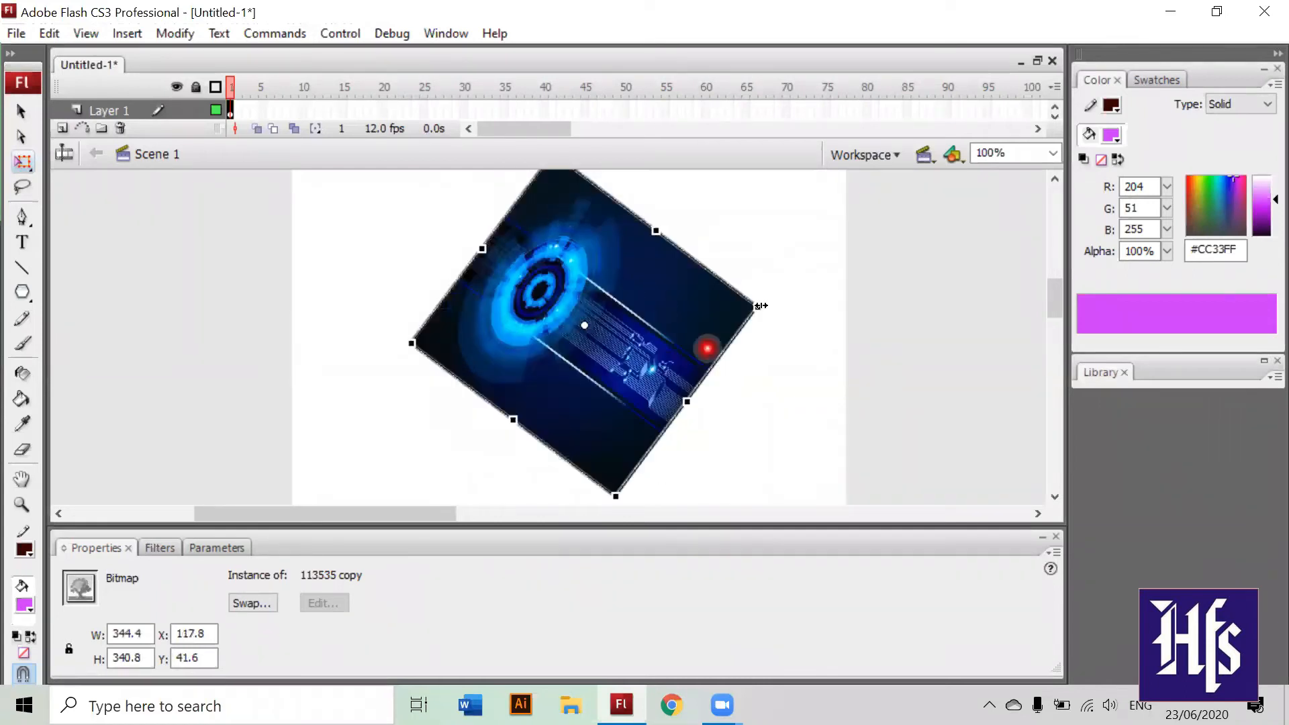
left_click_drag(770, 305, 713, 388)
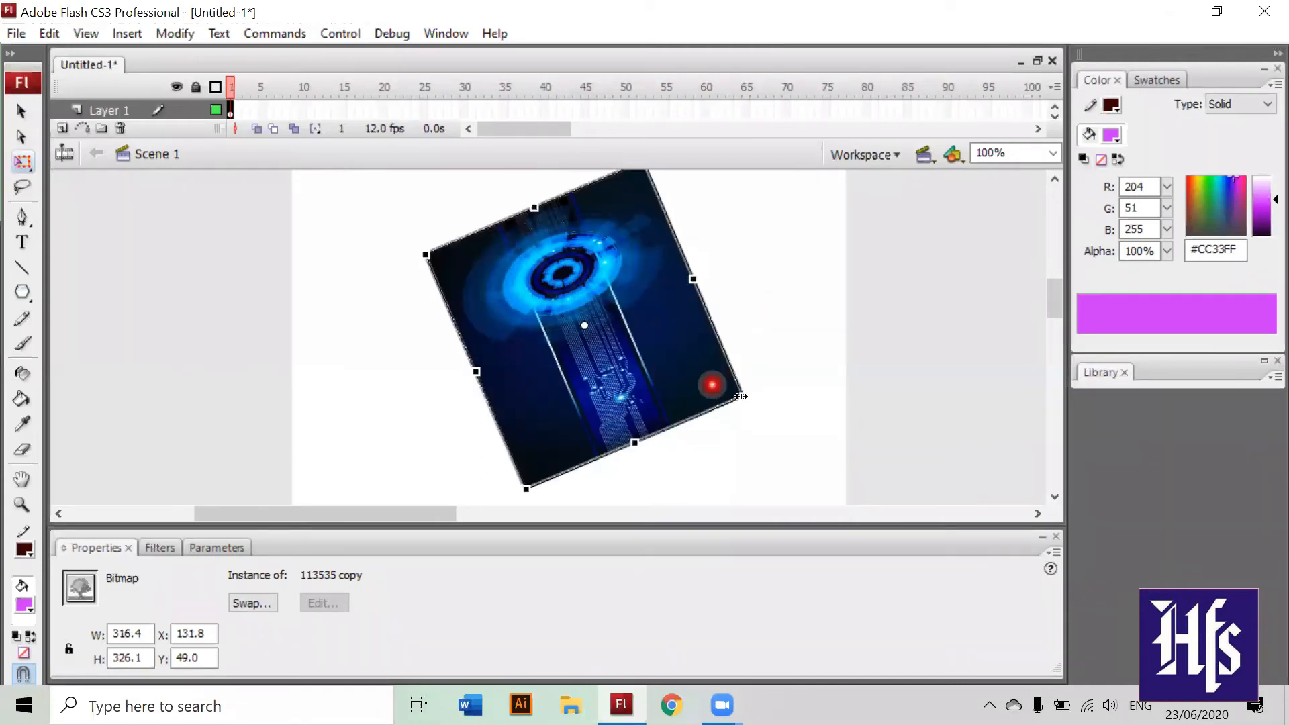
left_click_drag(740, 397, 681, 370)
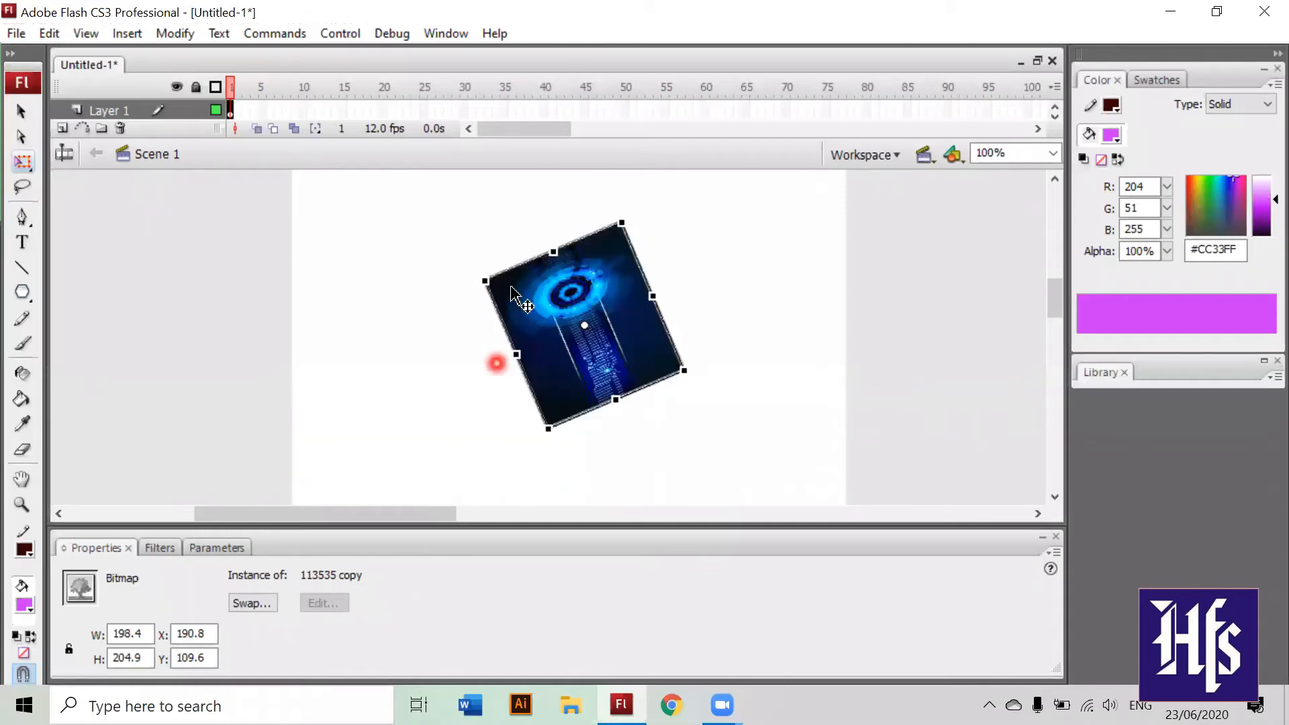
Step: Skew the blue image into a long diagonal sliver about 670 × 319 px overall, and delete it from the stage
left_click_drag(496, 366, 449, 319)
mouse_move(677, 352)
left_mouse_down()
mouse_move(649, 334)
mouse_move(691, 313)
left_mouse_up()
left_click(480, 361)
left_click(456, 289)
mouse_move(478, 348)
left_mouse_down()
mouse_move(423, 366)
mouse_move(479, 346)
left_mouse_up()
left_click_drag(541, 391, 730, 380)
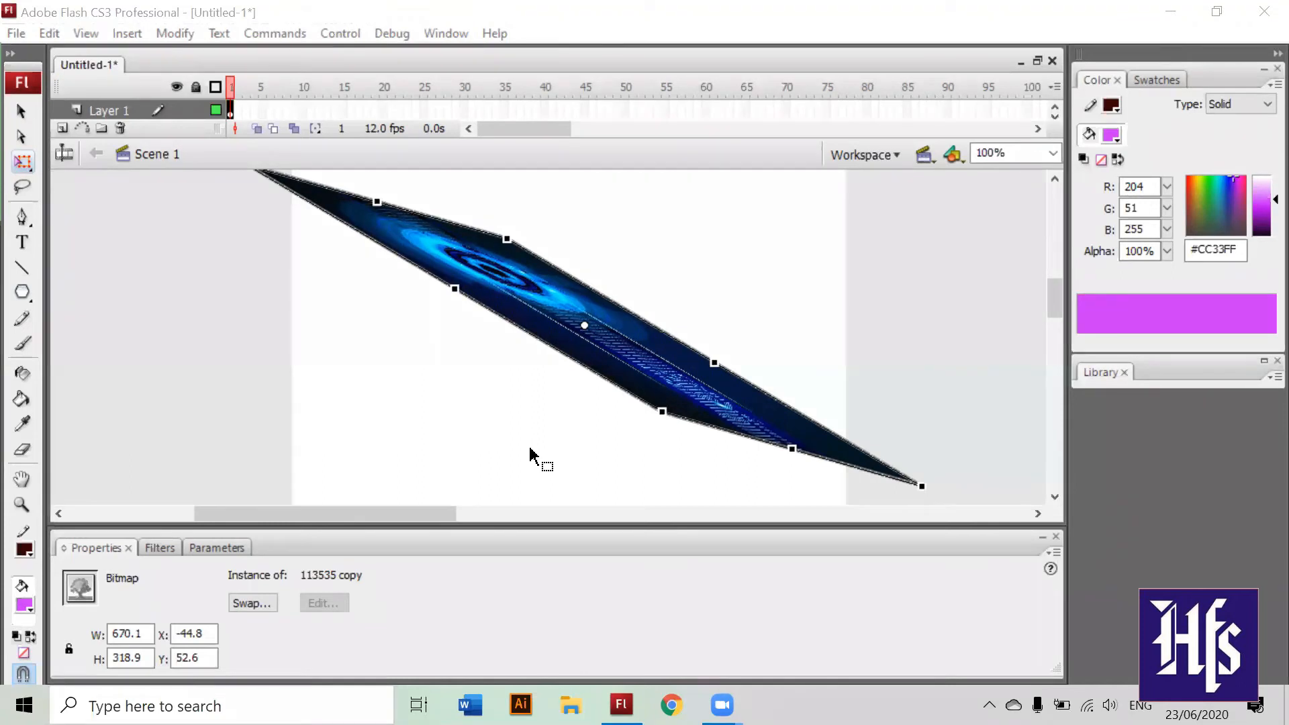
left_click_drag(736, 377, 732, 379)
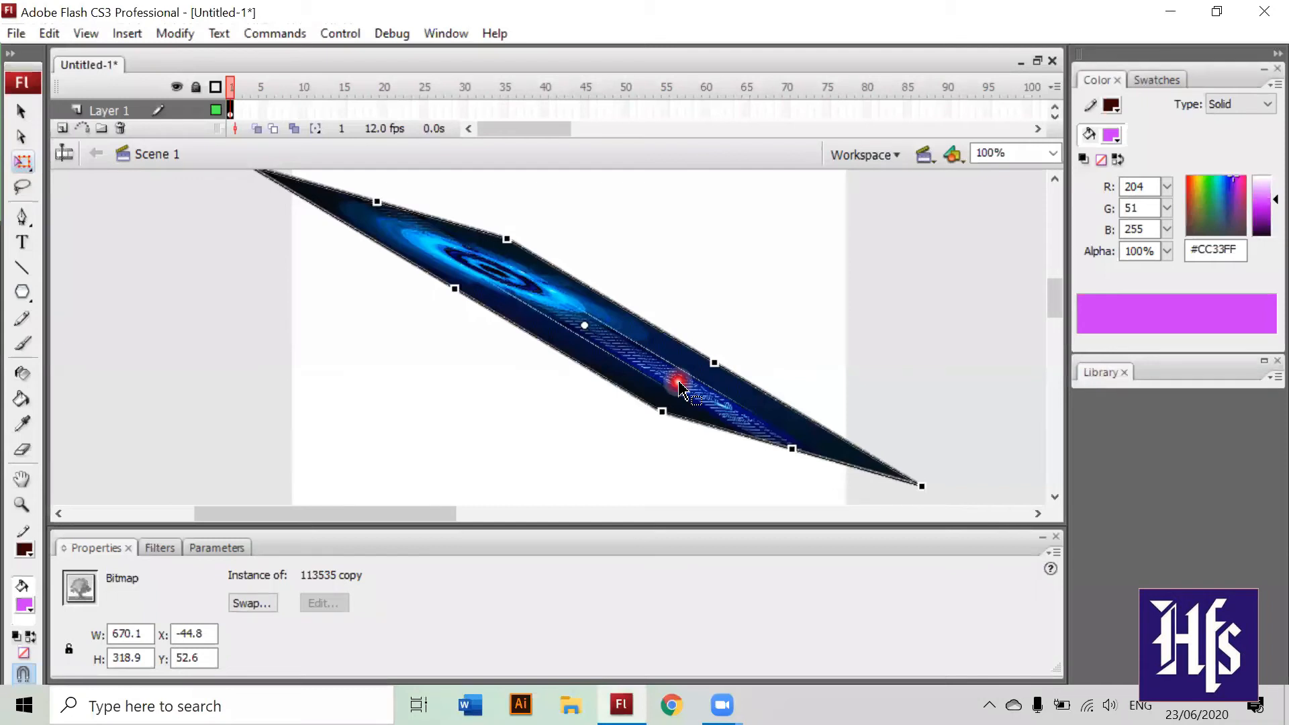
key("Delete")
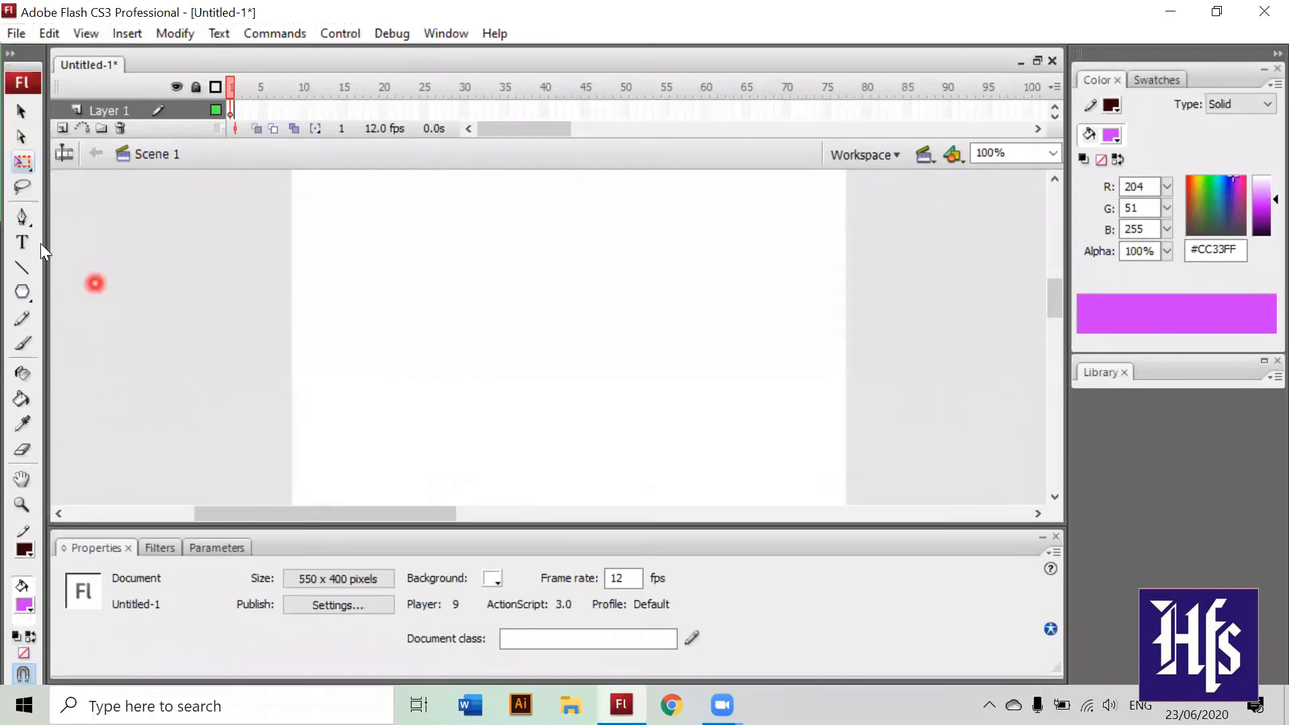
Step: Draw an oval about 280 × 178 px in the middle of the stage with a black stroke and rainbow linear gradient fill
left_click(27, 294)
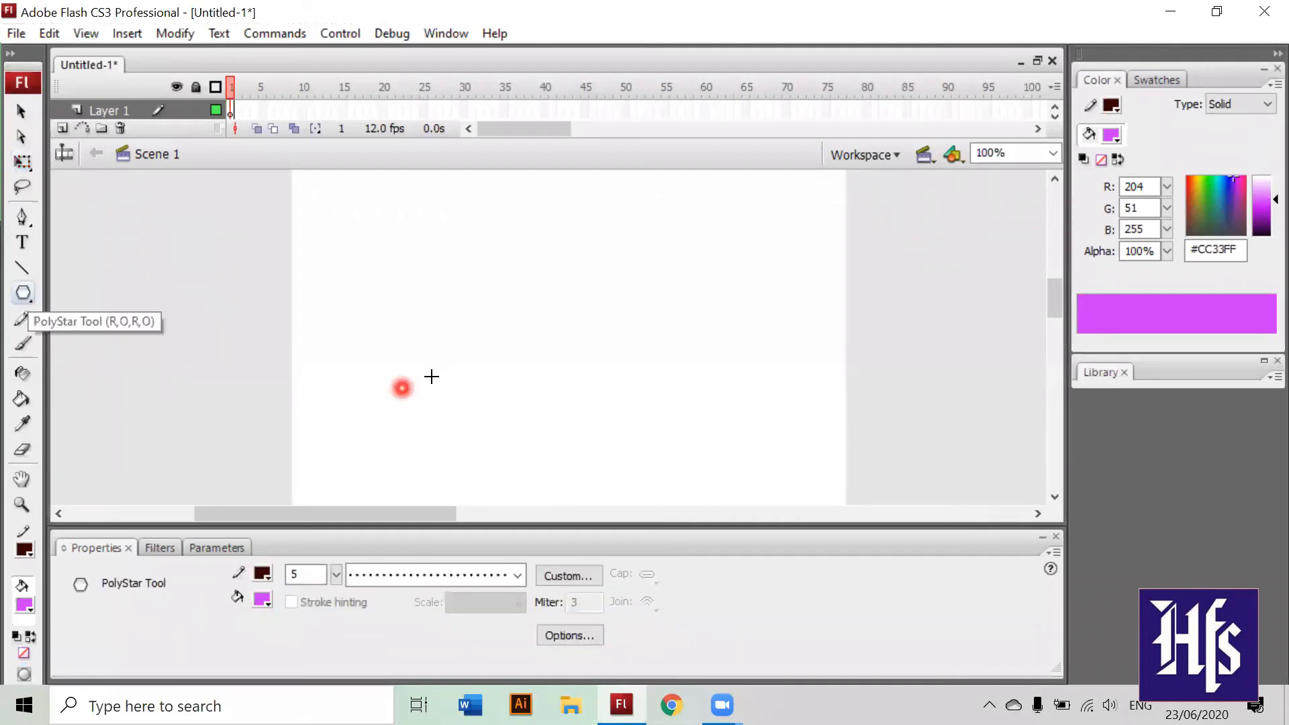
left_click(30, 293)
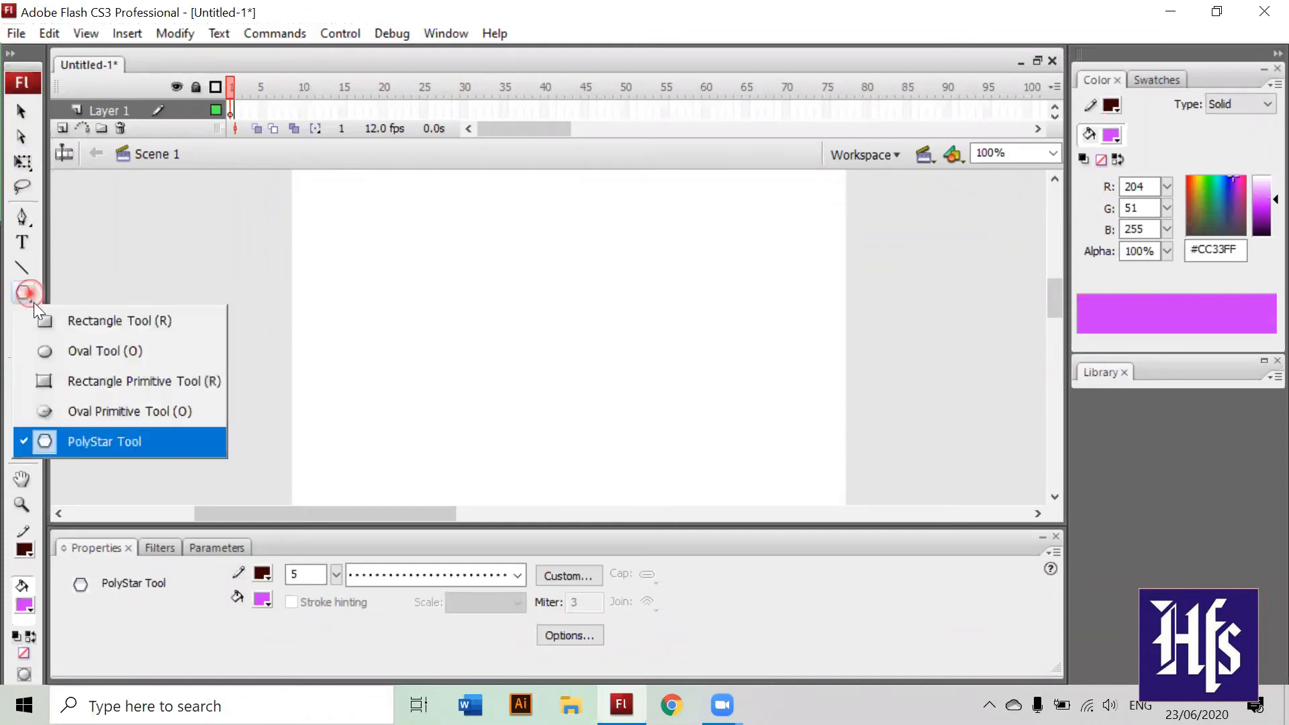
left_click(93, 356)
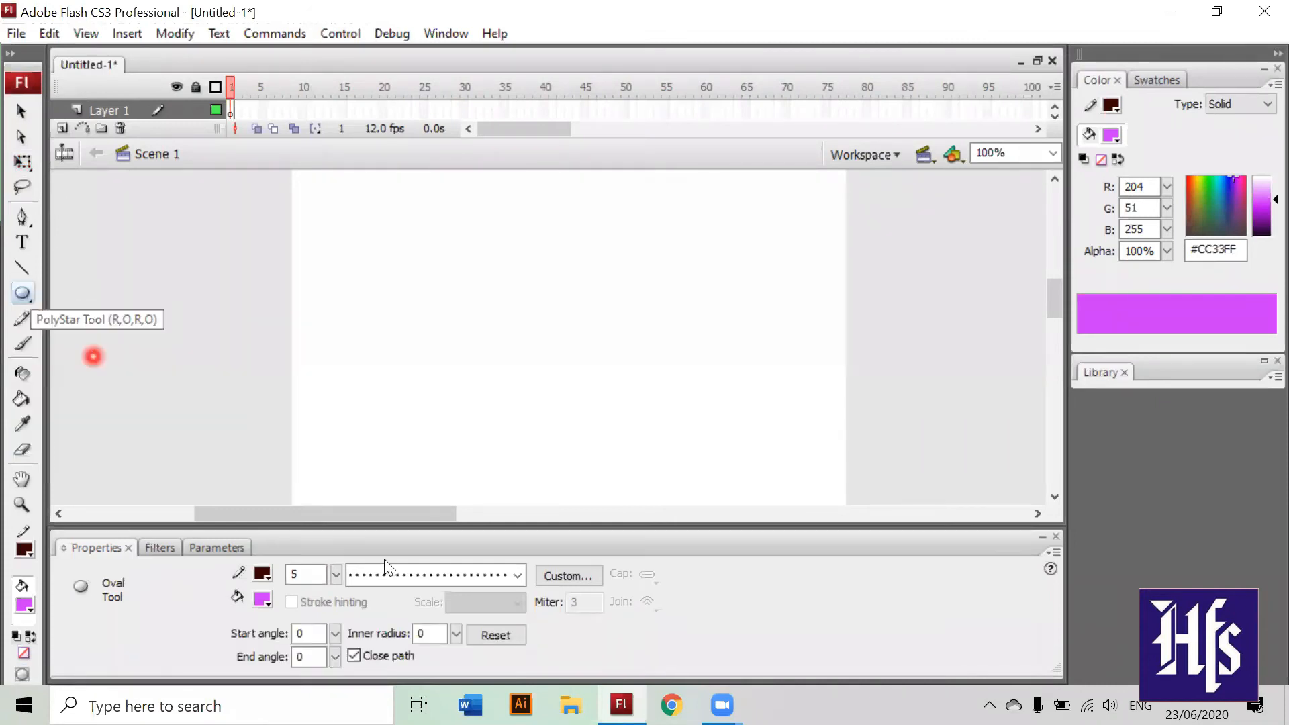
left_click(263, 572)
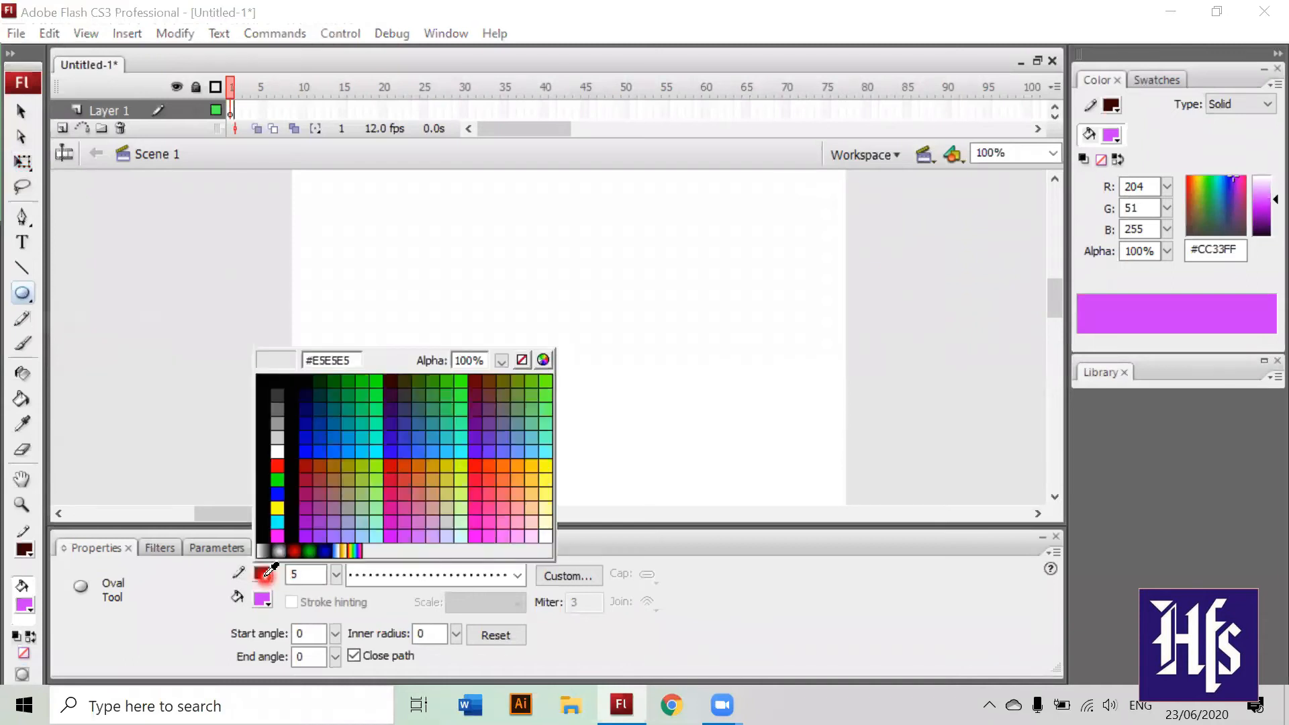
left_click(309, 381)
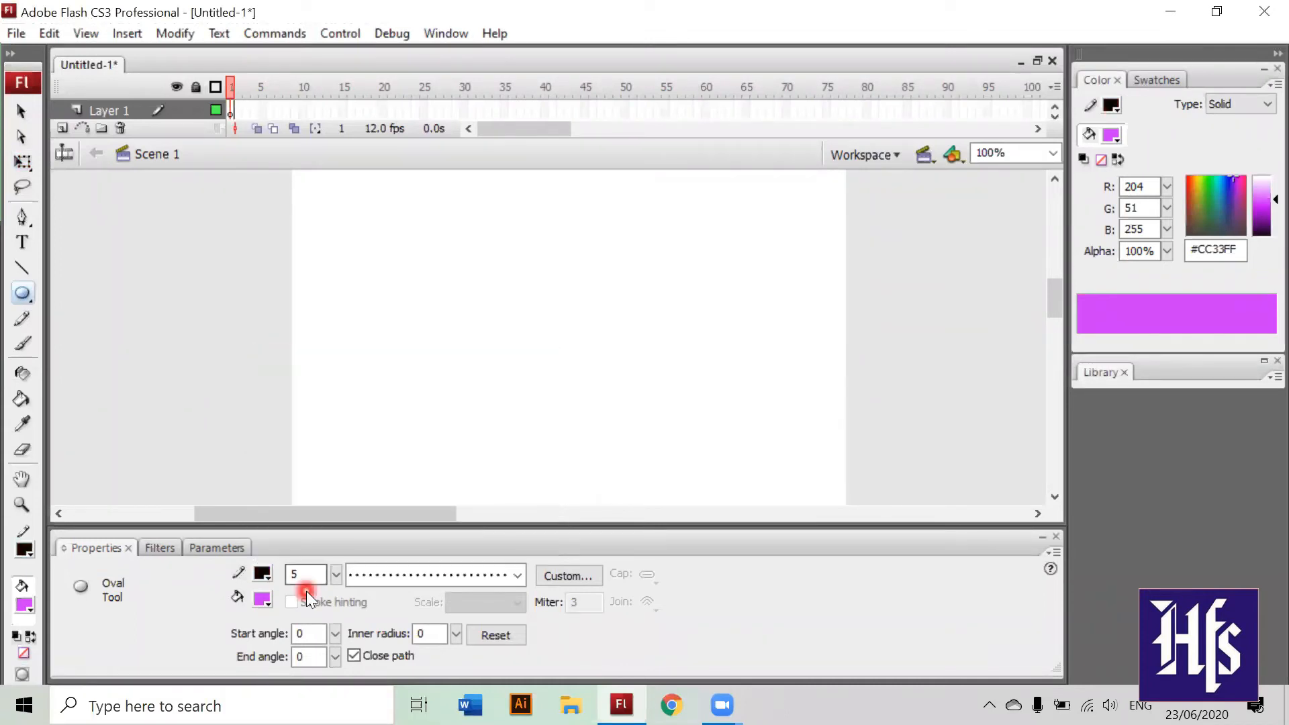
left_click(263, 601)
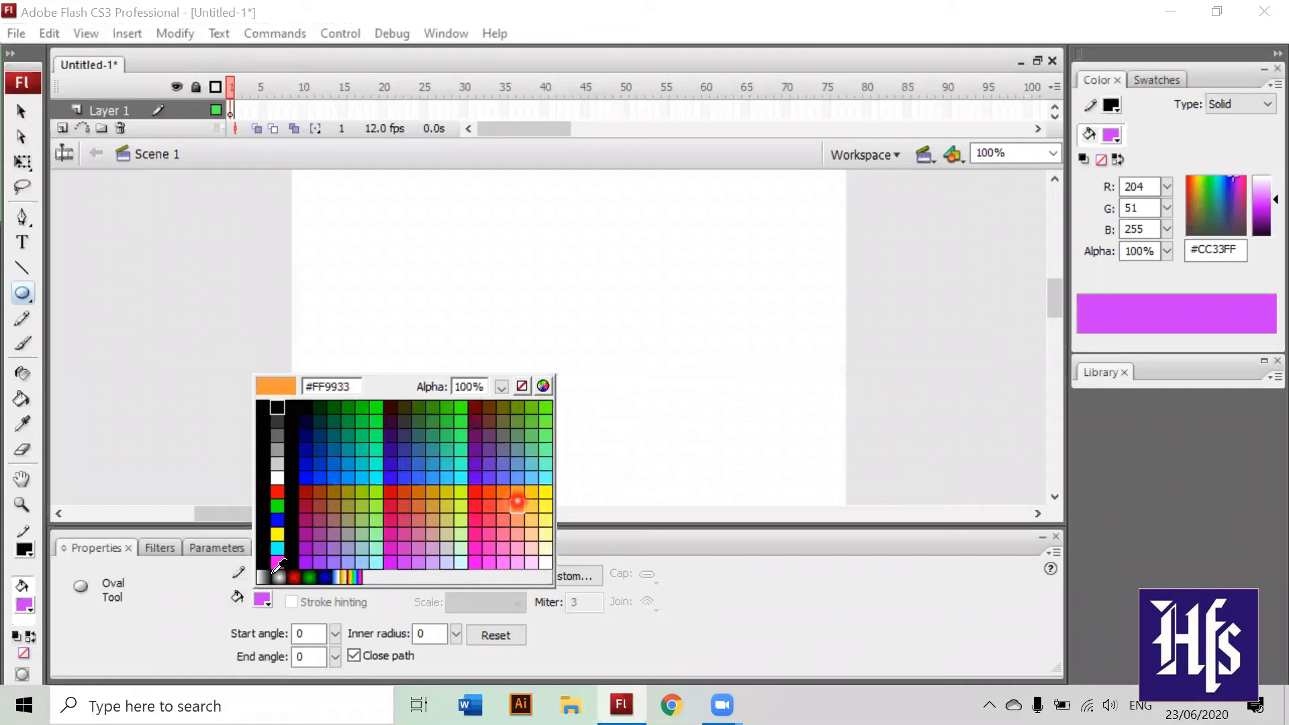
left_click(360, 575)
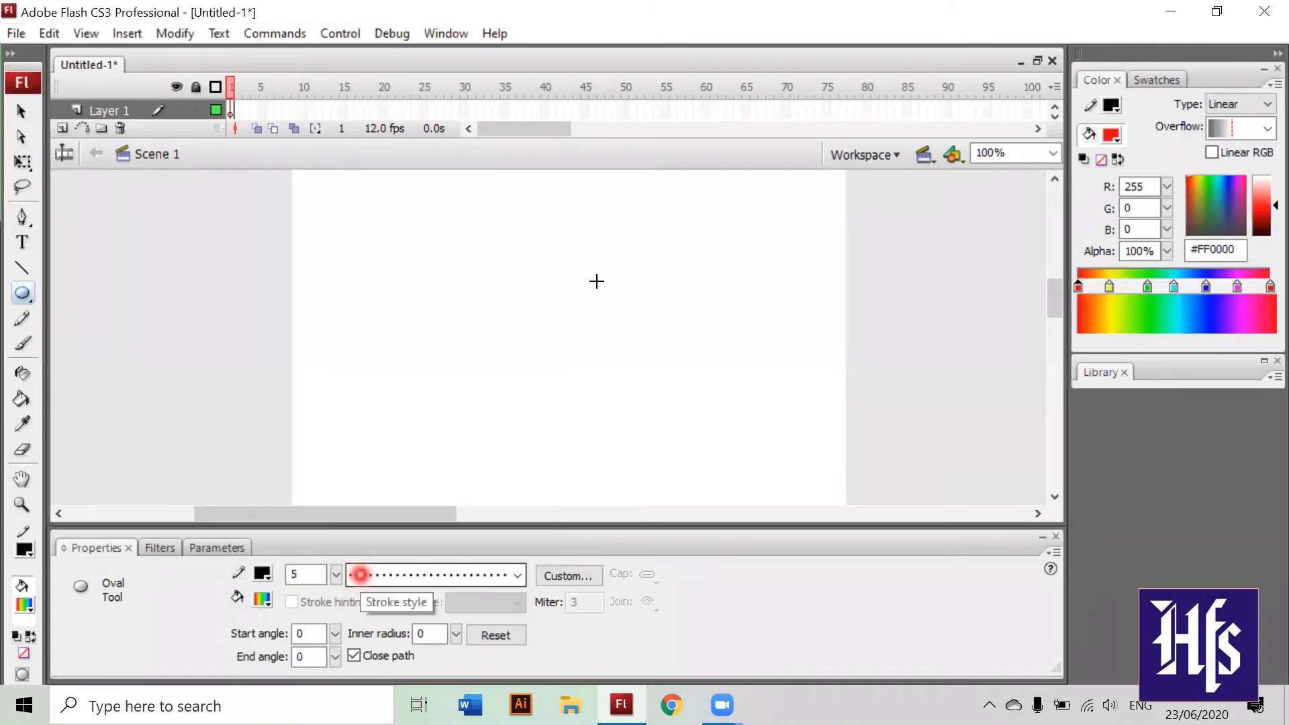
left_click_drag(447, 409, 728, 230)
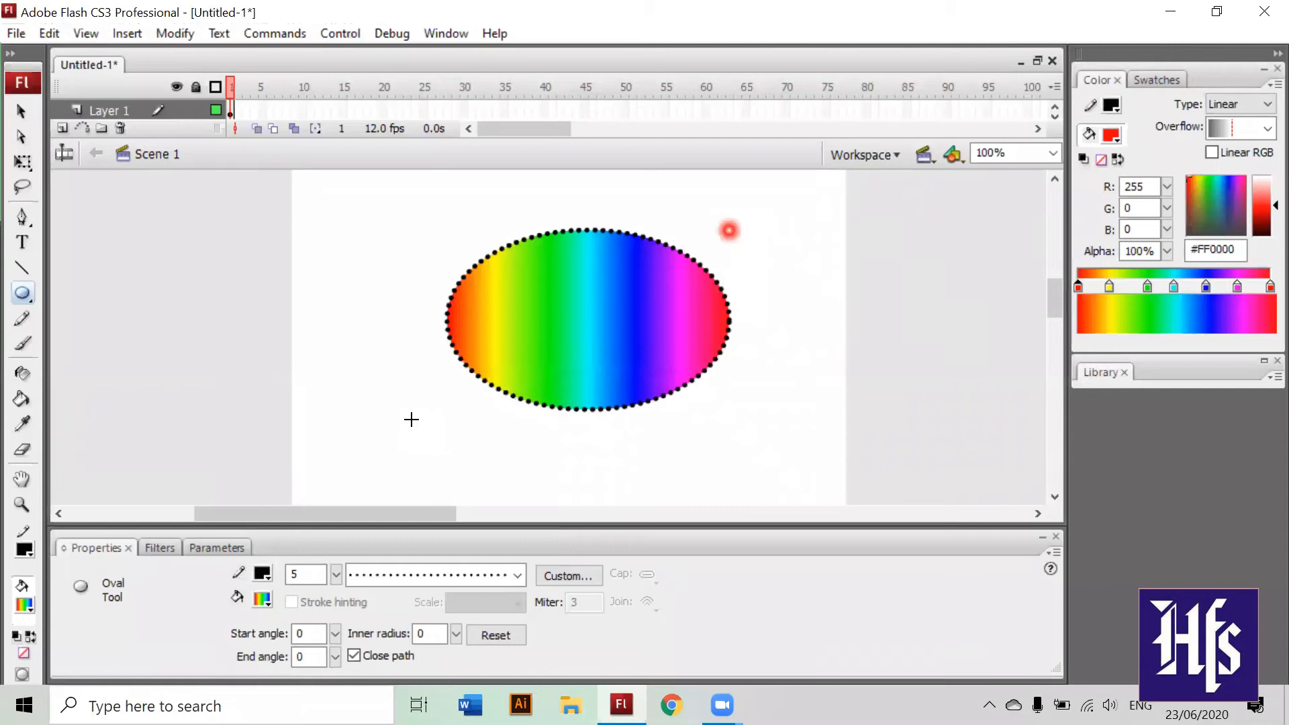
left_click(412, 420)
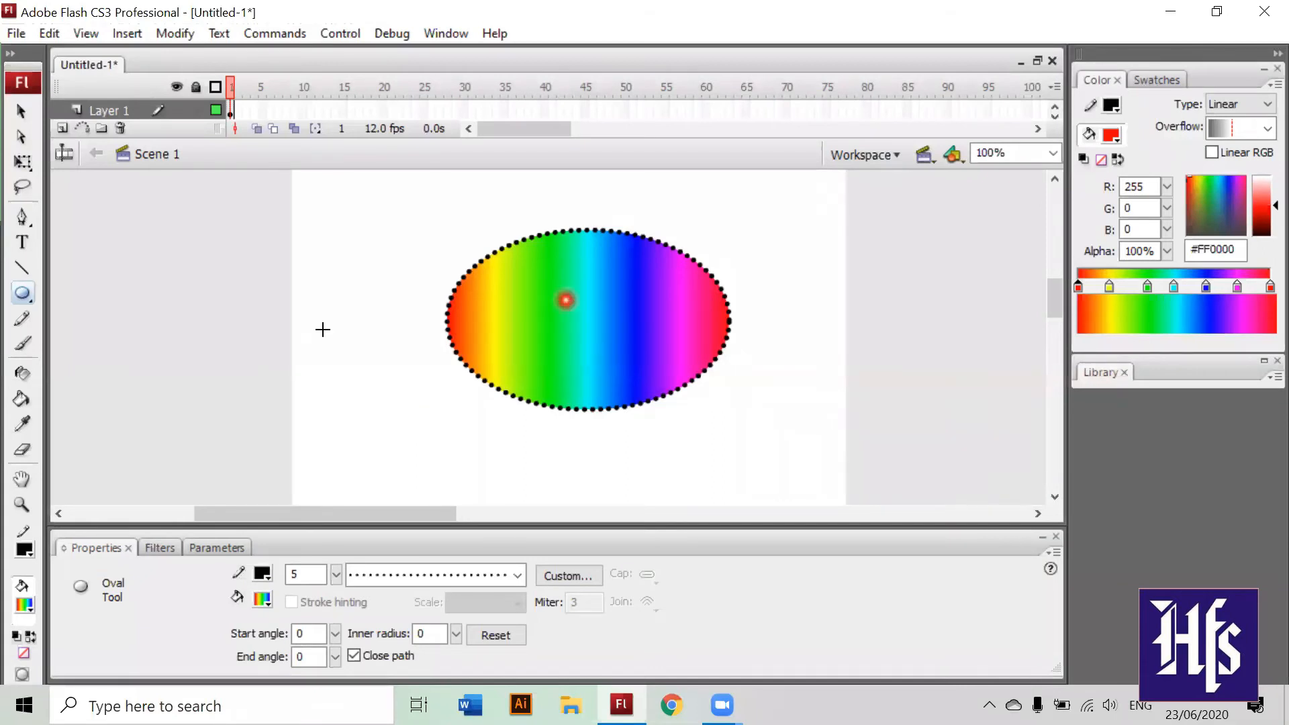
Step: Rotate the oval's rainbow fill clockwise with the Gradient Transform tool so its colour bands run diagonally
left_click(23, 168)
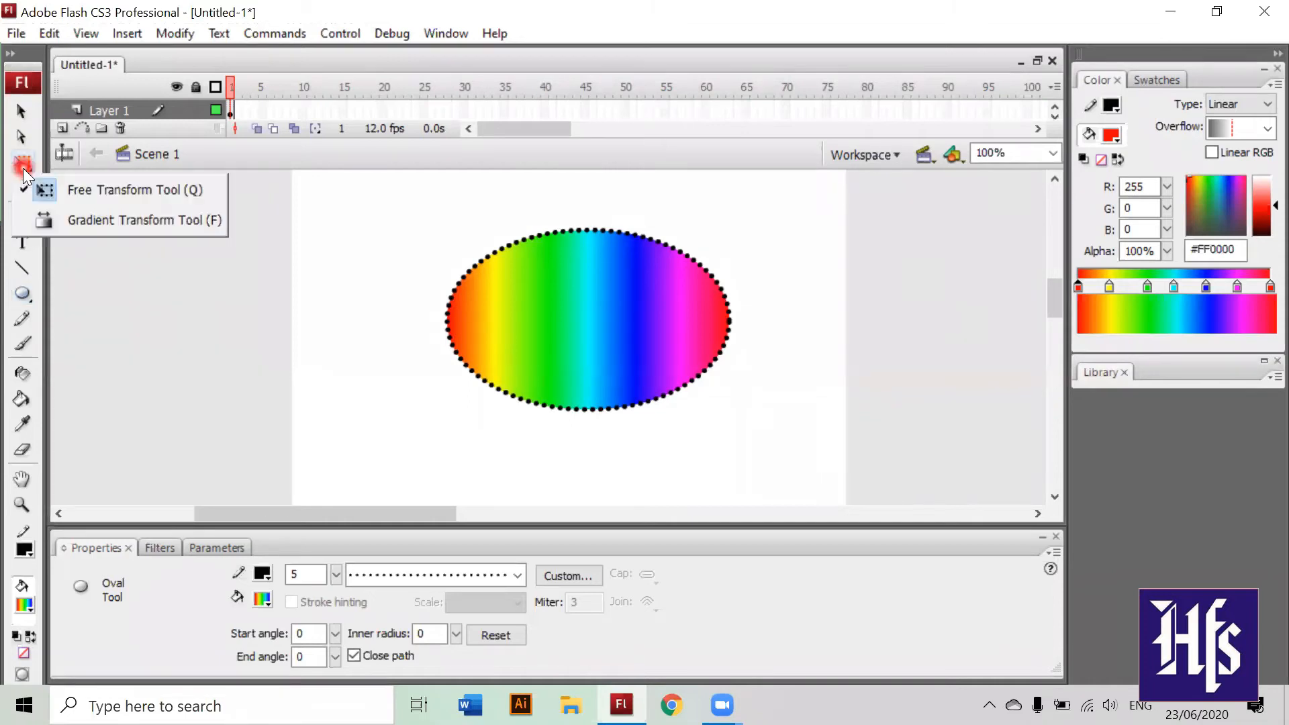
left_click(76, 214)
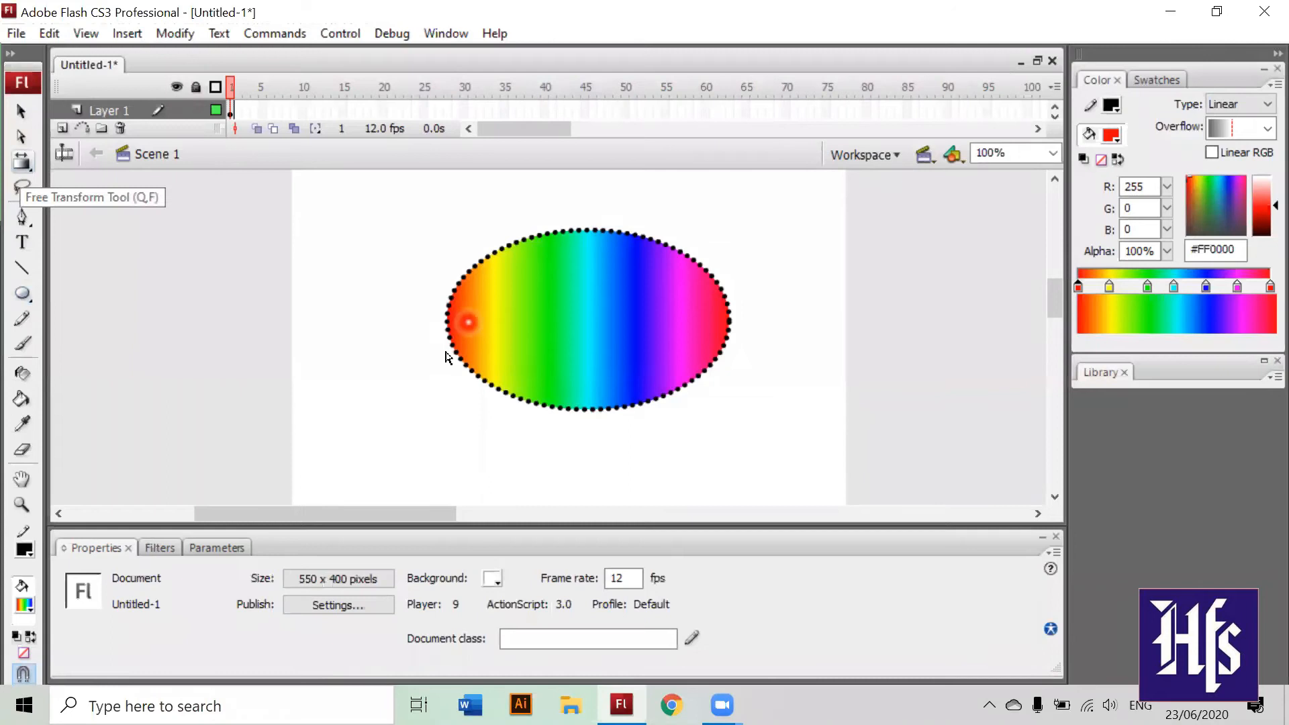
left_click(547, 300)
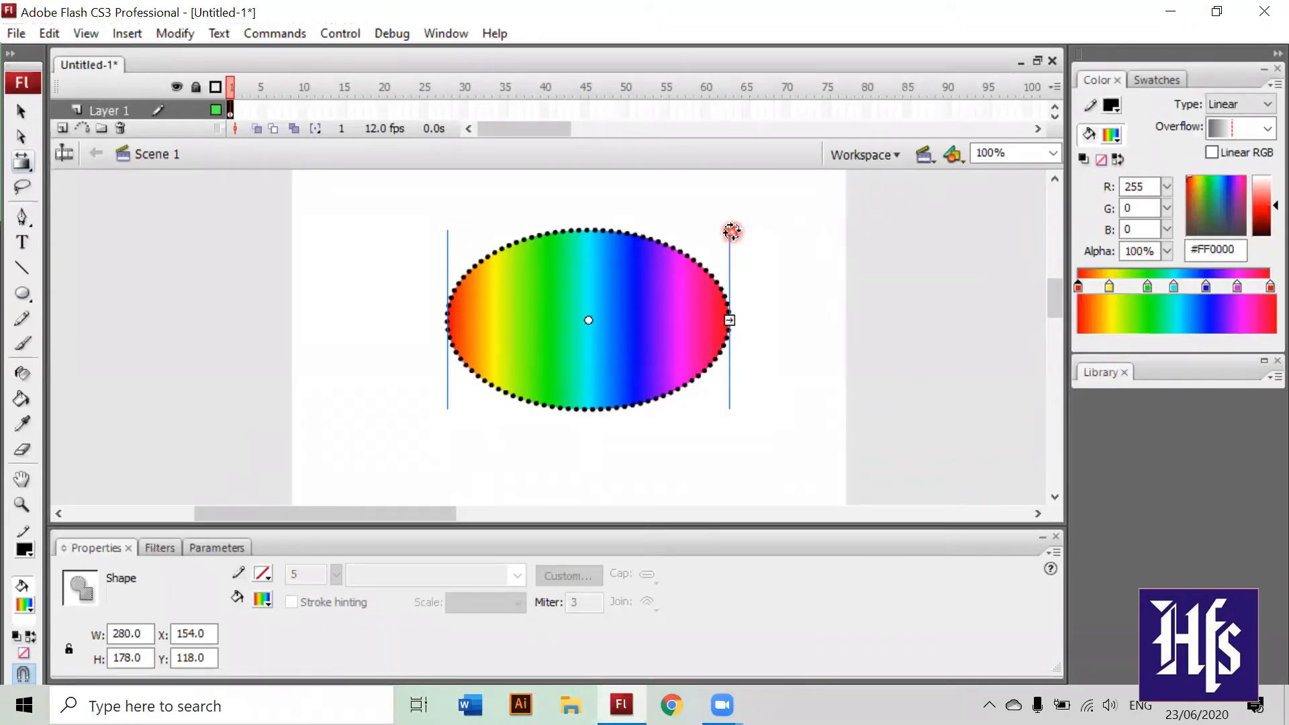
left_click_drag(732, 231, 784, 262)
left_click(748, 264)
left_click_drag(792, 313, 782, 364)
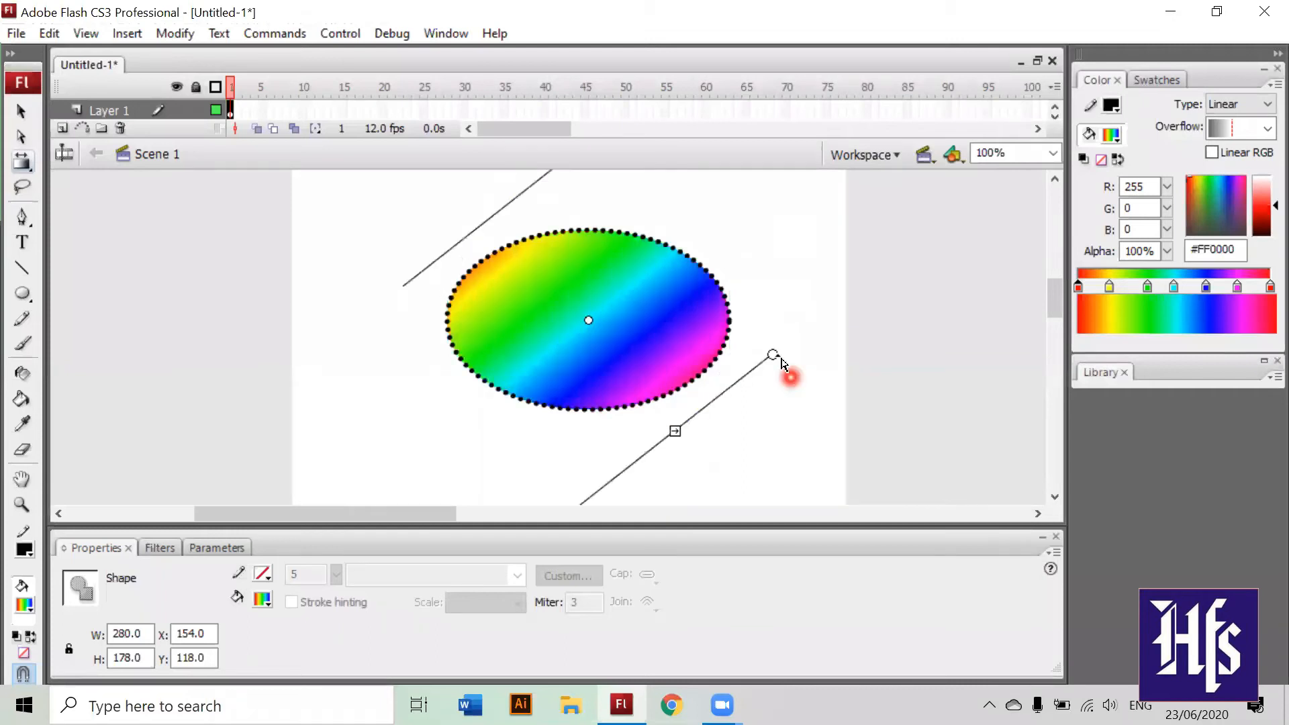
Step: Rotate the oval's rainbow fill counterclockwise until its colour bands are nearly vertical with a slight tilt
left_click(779, 360)
left_click(650, 311)
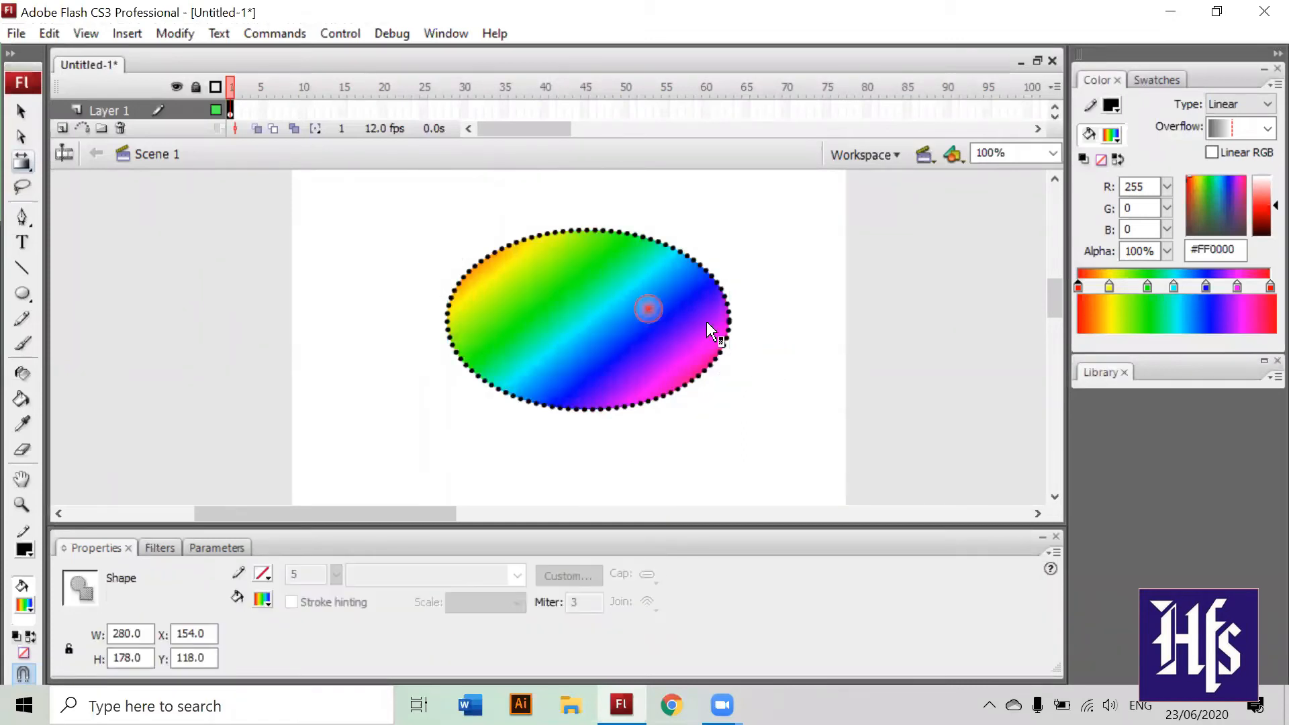
left_click_drag(779, 352, 636, 235)
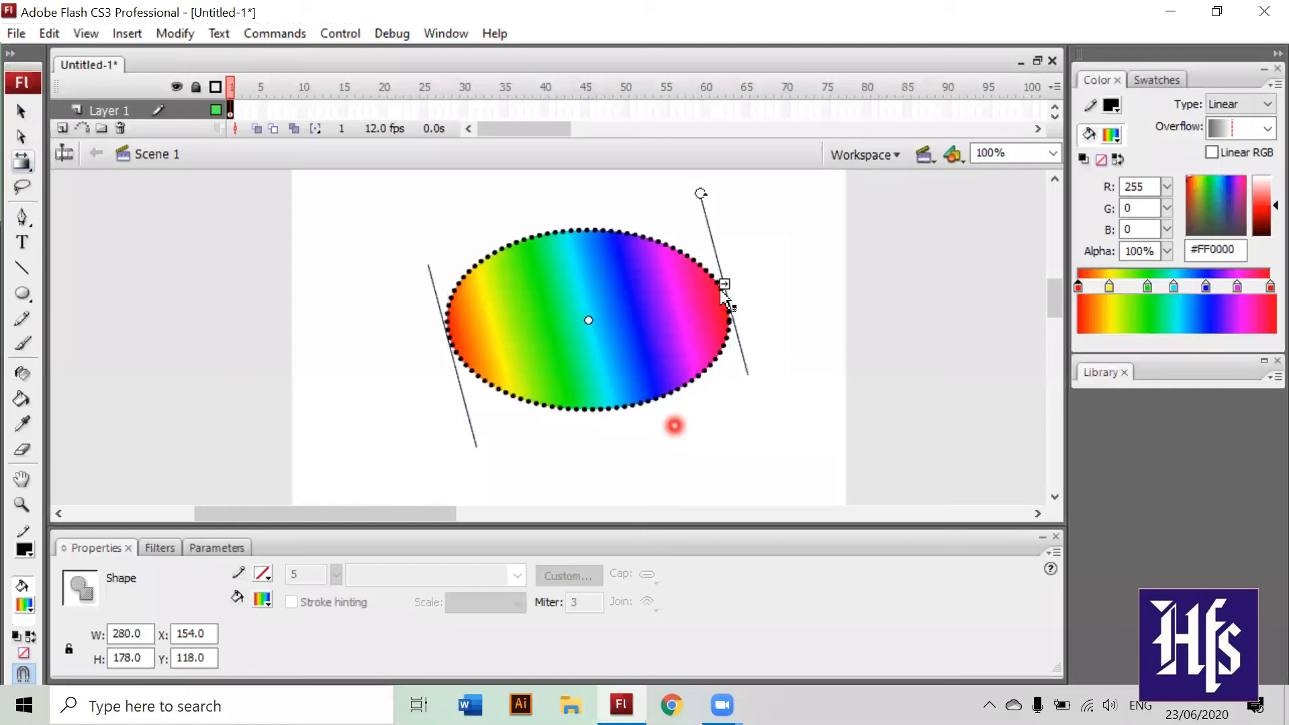
Step: Widen the oval's rainbow fill with the Gradient Transform tool so the gradient extends beyond both sides of the oval
left_click_drag(721, 282, 793, 276)
left_click(575, 352)
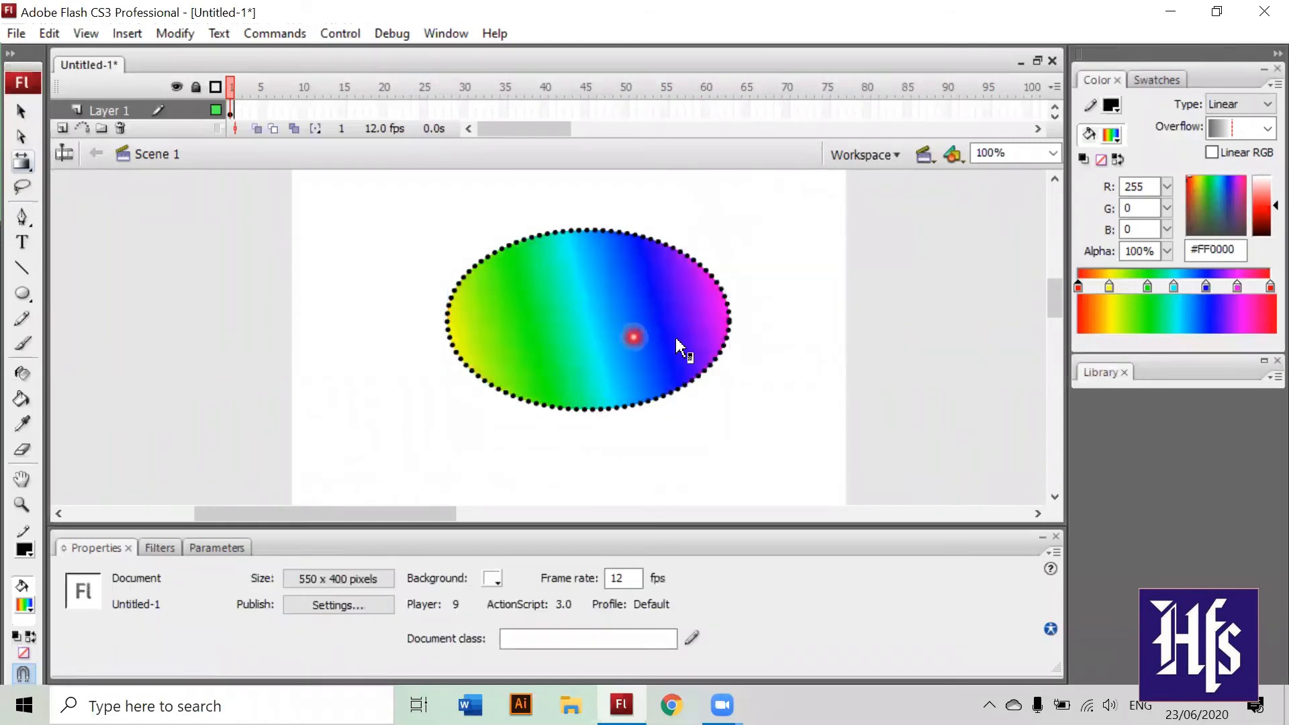
left_click(676, 340)
left_click(793, 267)
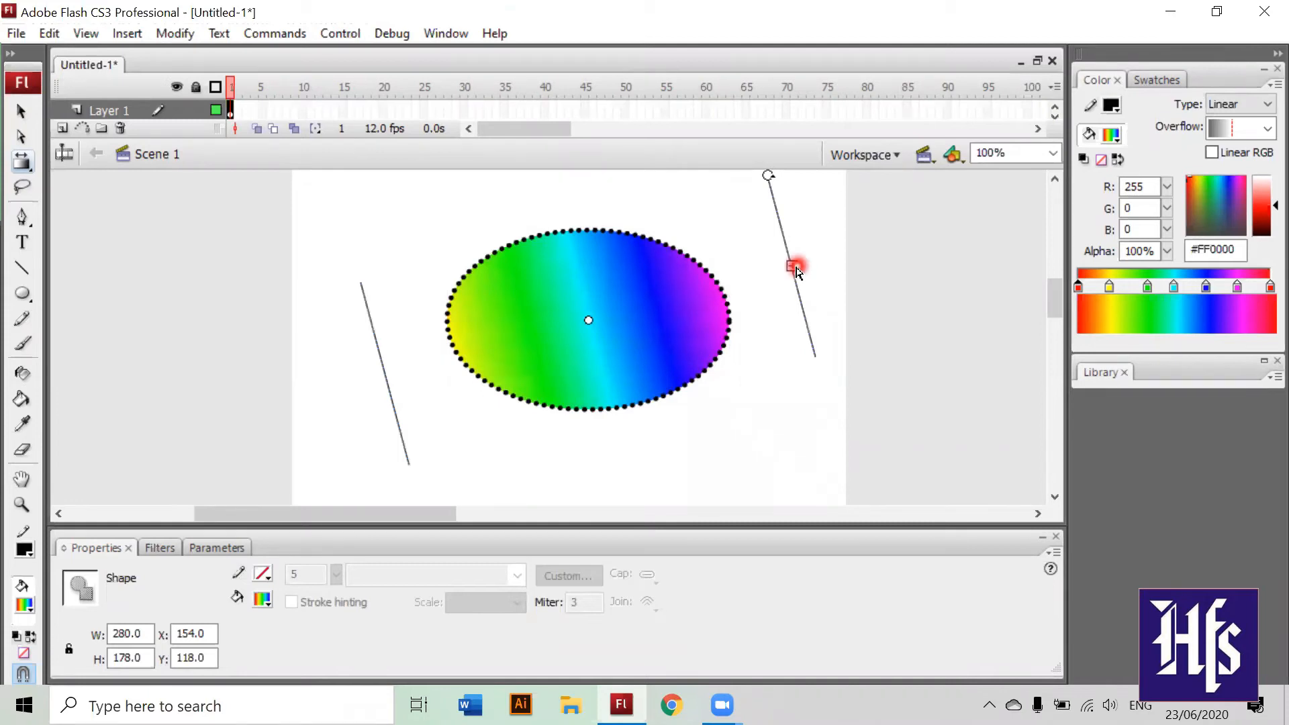
left_click(706, 294)
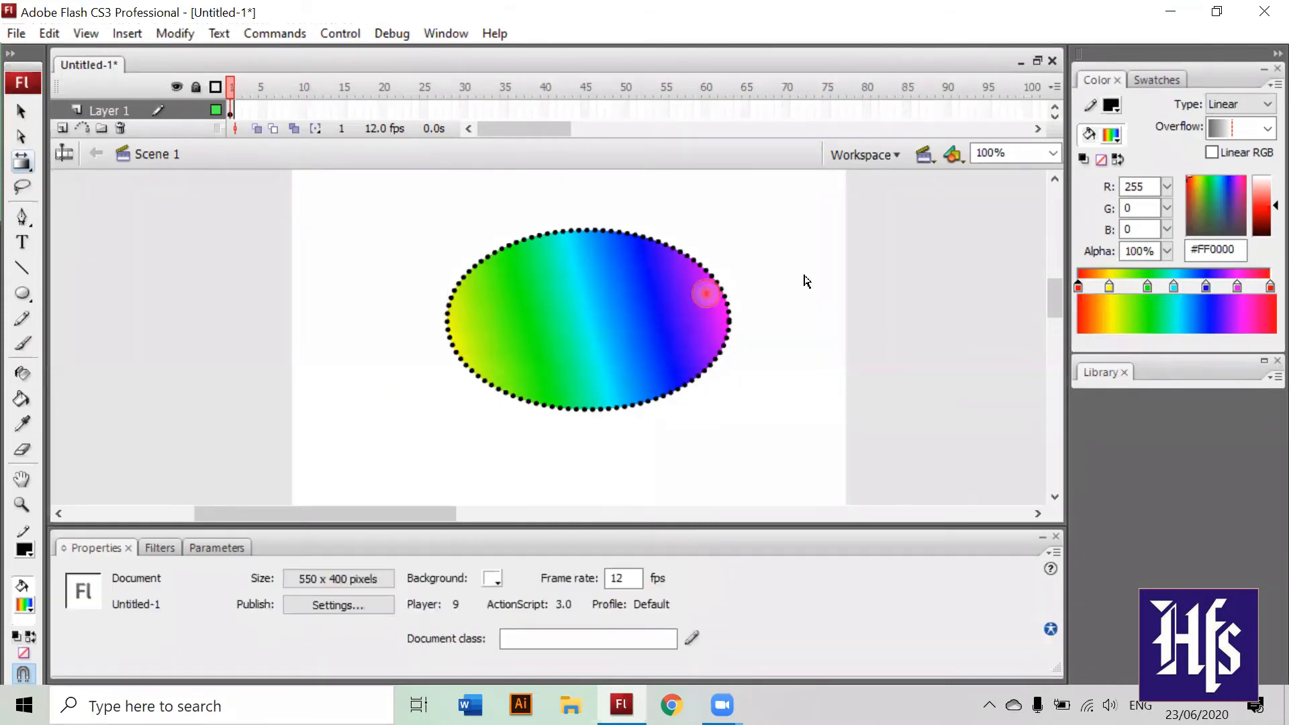
left_click(747, 294)
Step: Resize the rainbow fill's width until all colour bands fit inside the oval with red areas at both ends
mouse_move(791, 265)
left_mouse_down()
mouse_move(693, 311)
mouse_move(772, 265)
mouse_move(761, 276)
left_mouse_up()
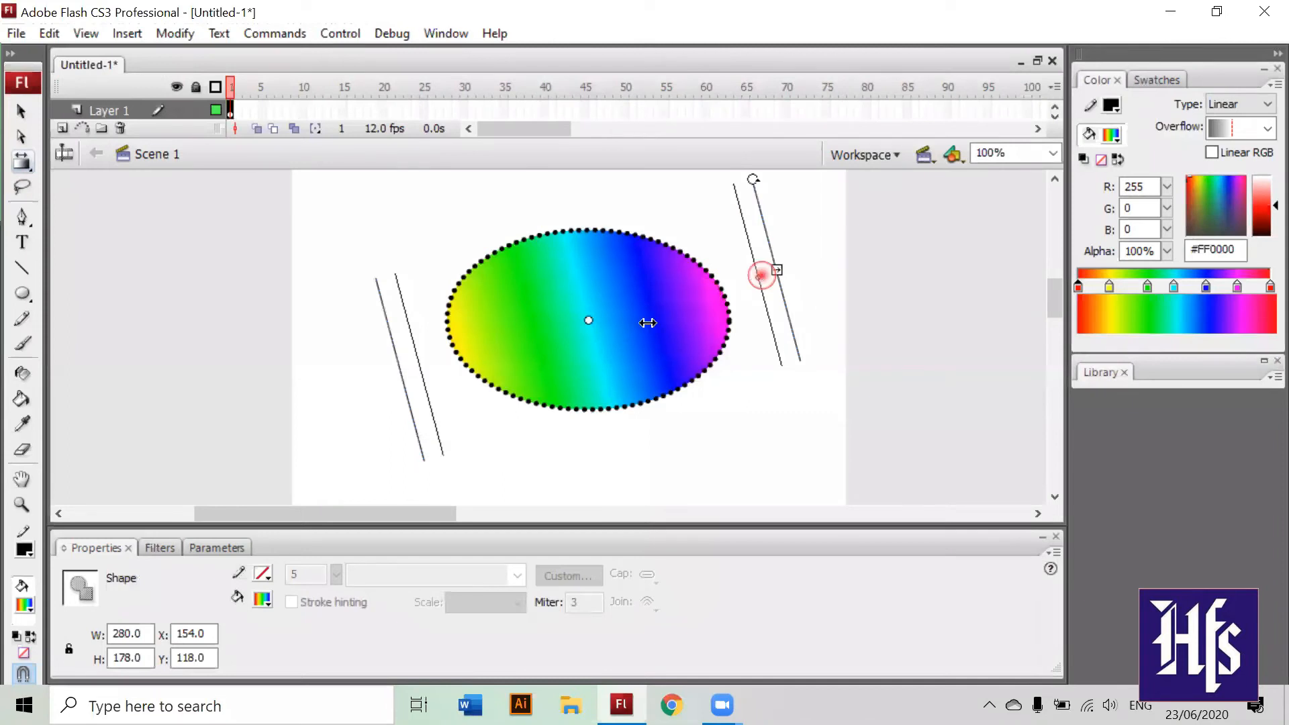
left_click_drag(646, 329, 778, 271)
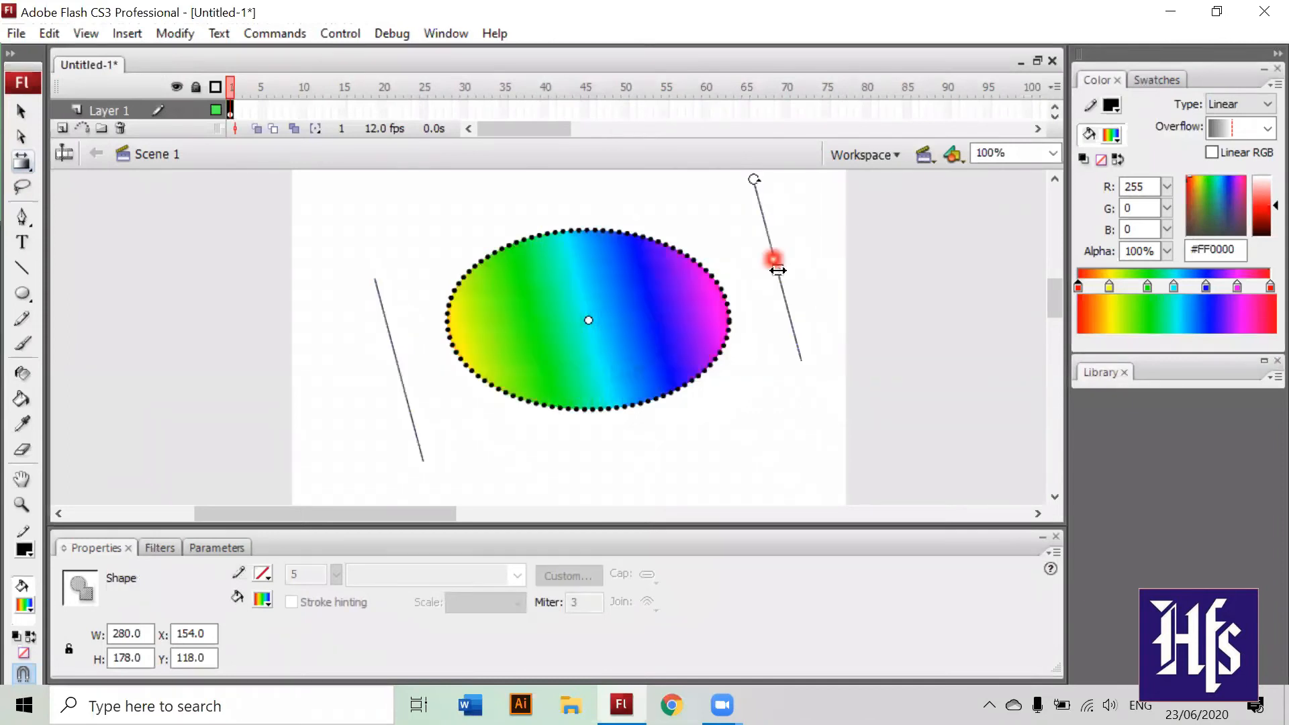
key("ctrl+z")
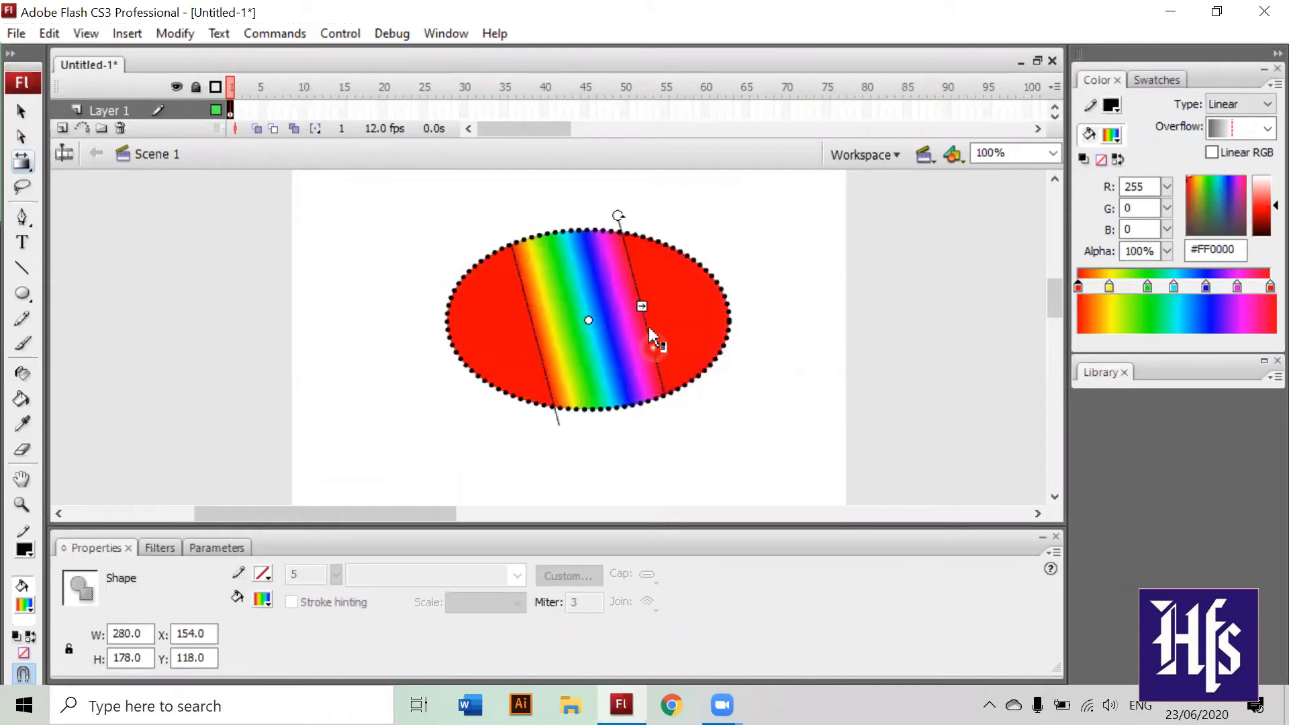
left_click_drag(641, 306, 699, 301)
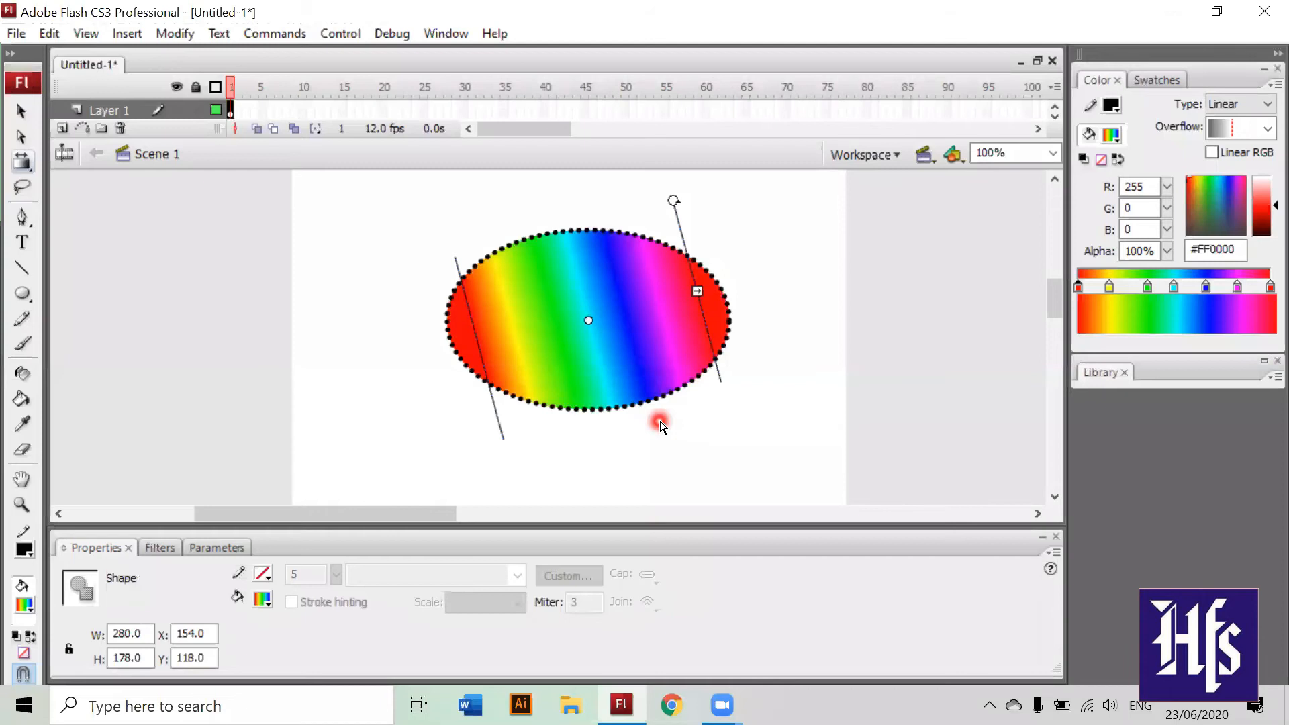
Step: Shift the rainbow fill's centre toward the oval's left end, and move it across to the right half
left_click_drag(587, 321, 541, 334)
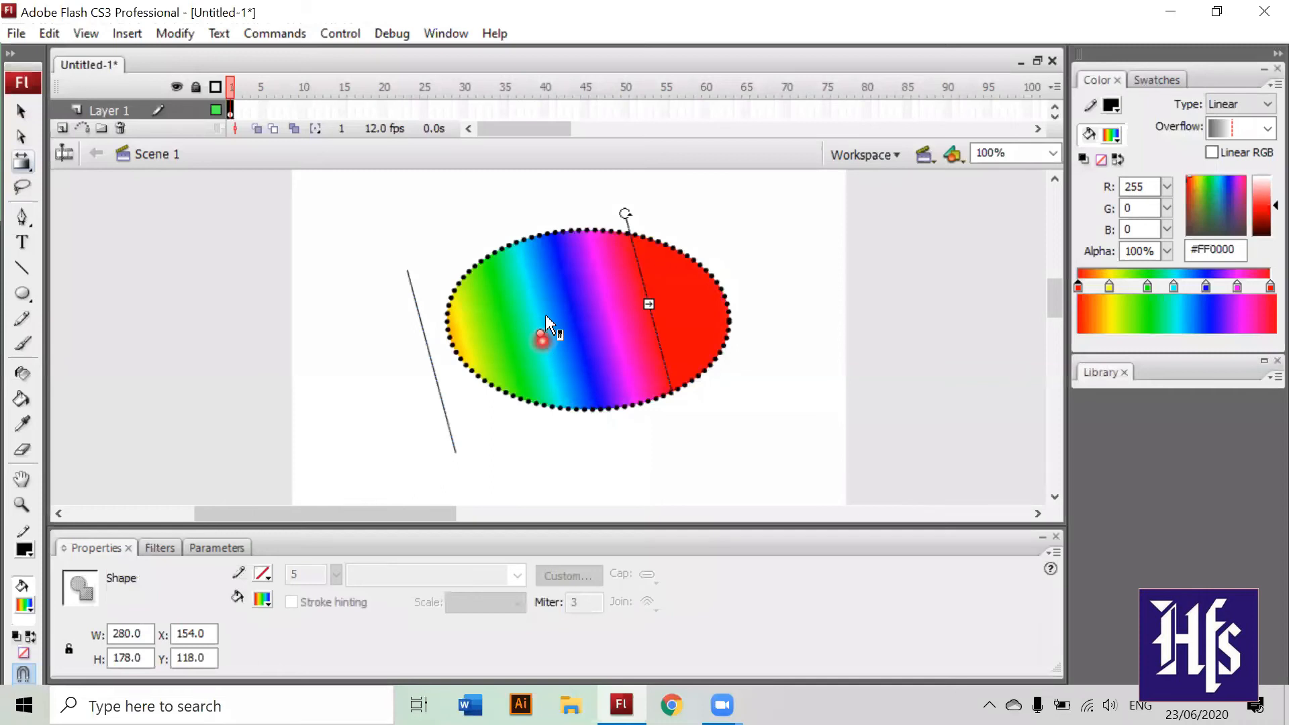
left_click_drag(541, 333, 508, 337)
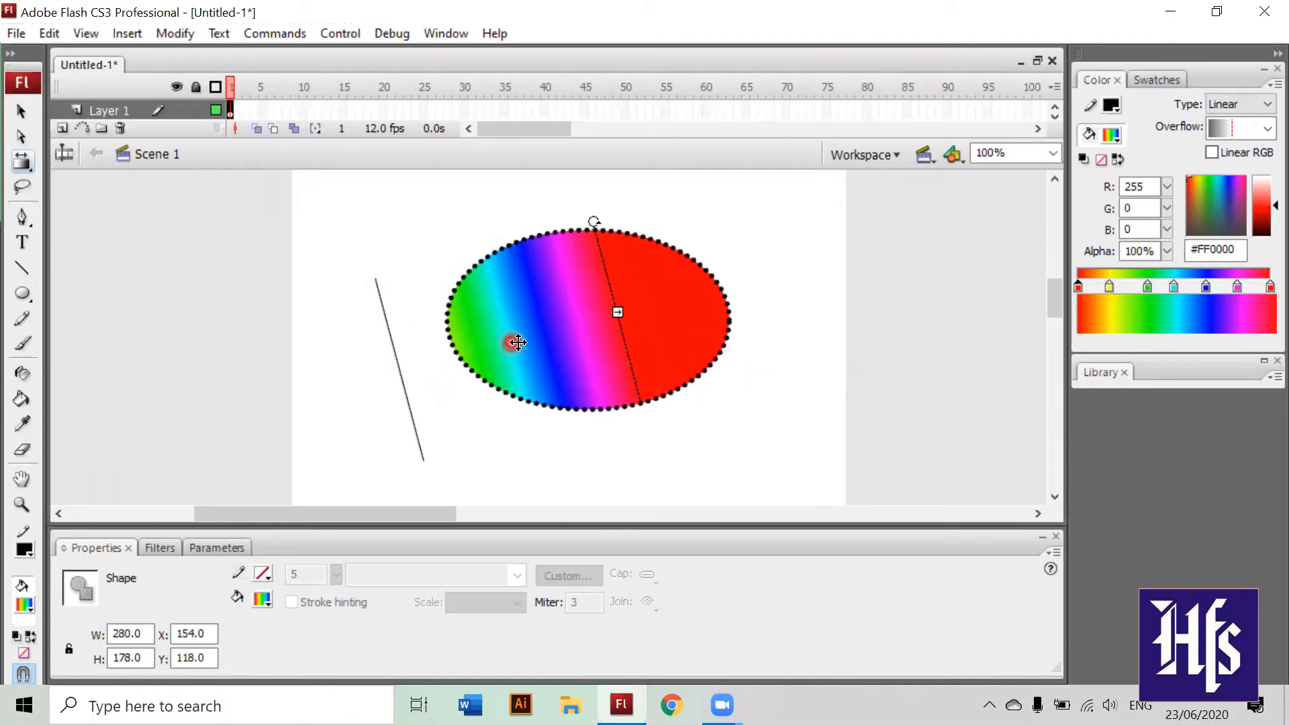
left_click_drag(662, 324, 662, 324)
left_click(583, 359)
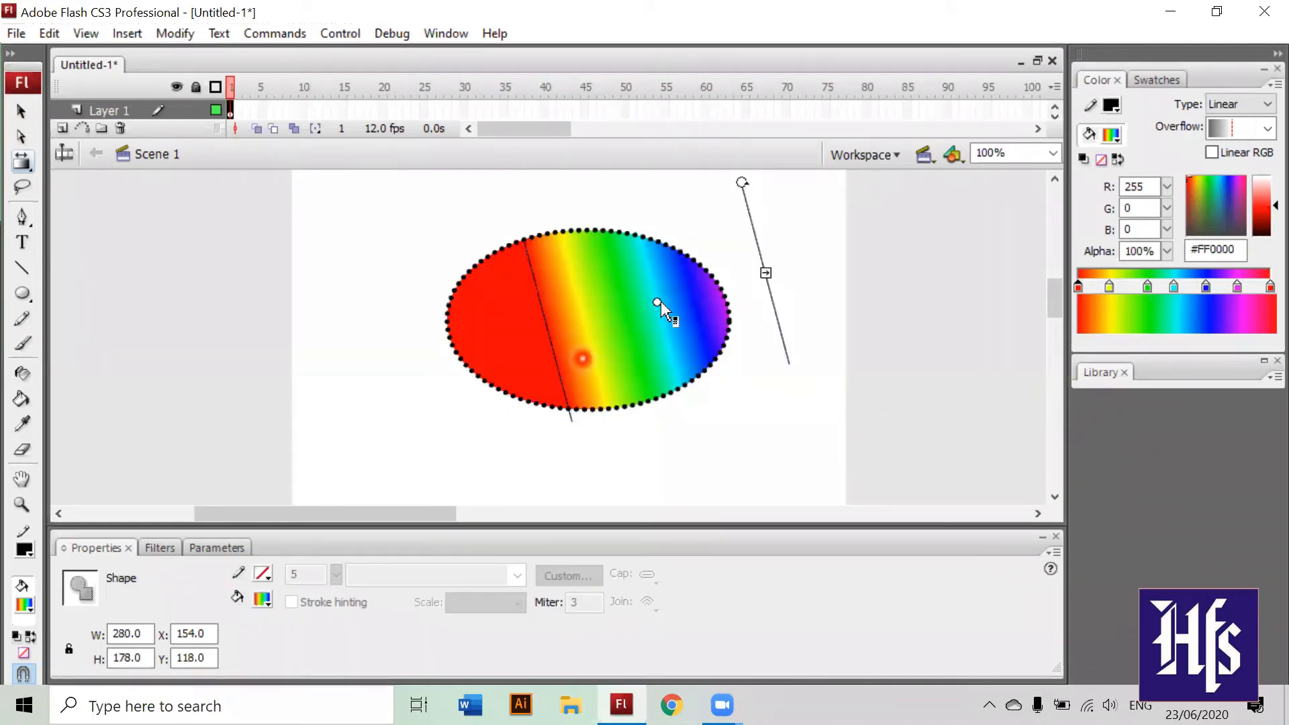
Step: Move the rainbow fill's centre back toward the oval's middle, leaving it slightly right of centre
left_click(739, 269)
left_click(657, 302)
left_click_drag(624, 314, 584, 322)
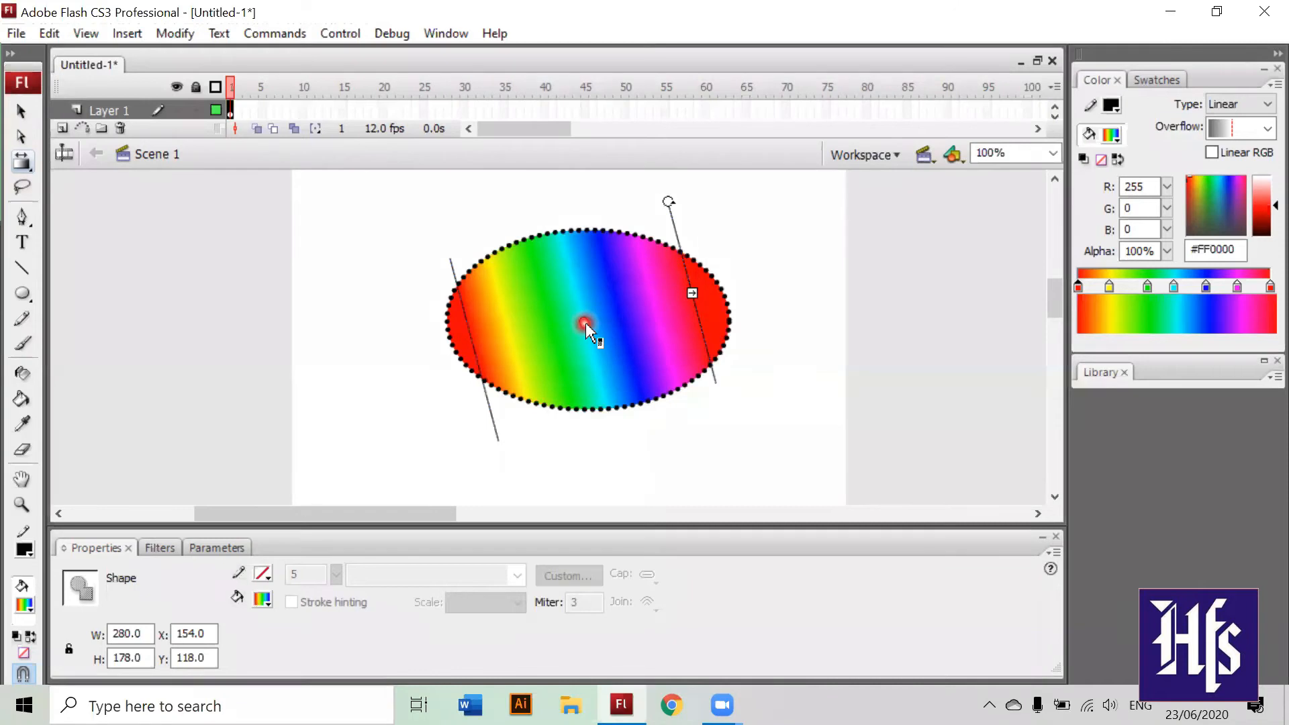
left_click_drag(584, 321, 613, 316)
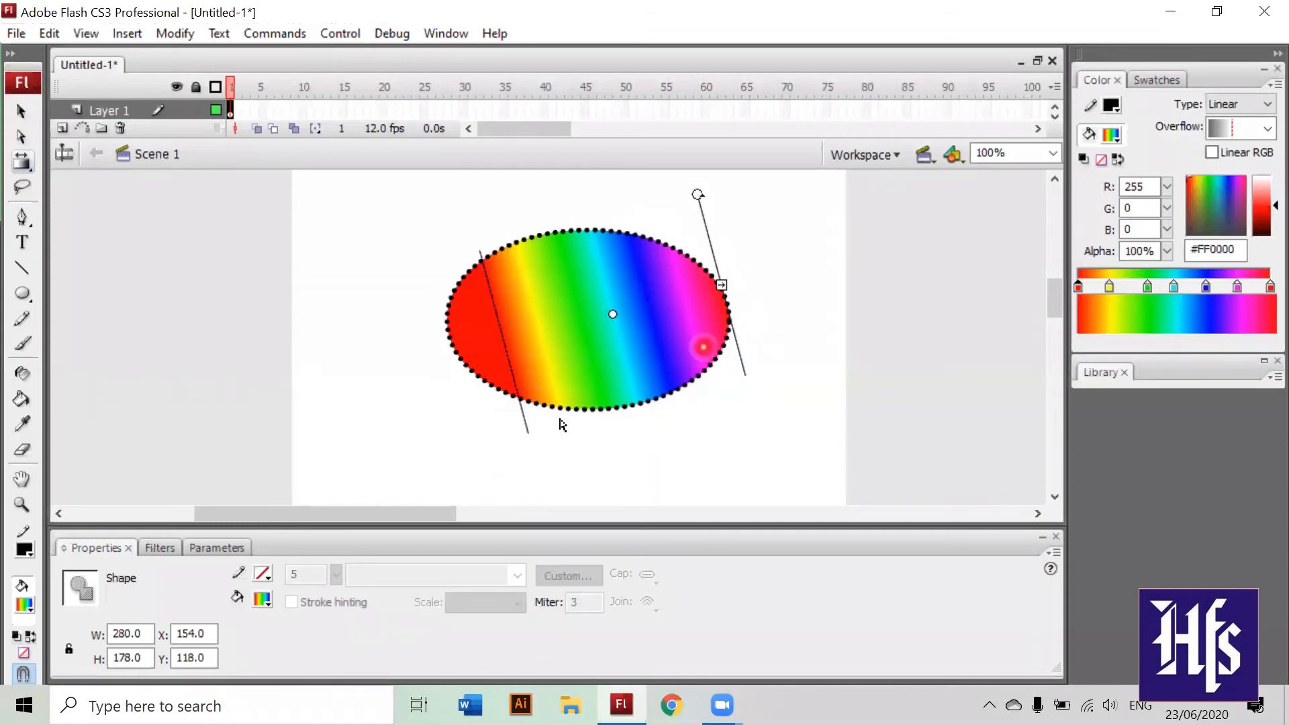
Step: Apply the green-to-black radial gradient to the oval, and narrow and rotate it into a diagonal glow
left_click(267, 602)
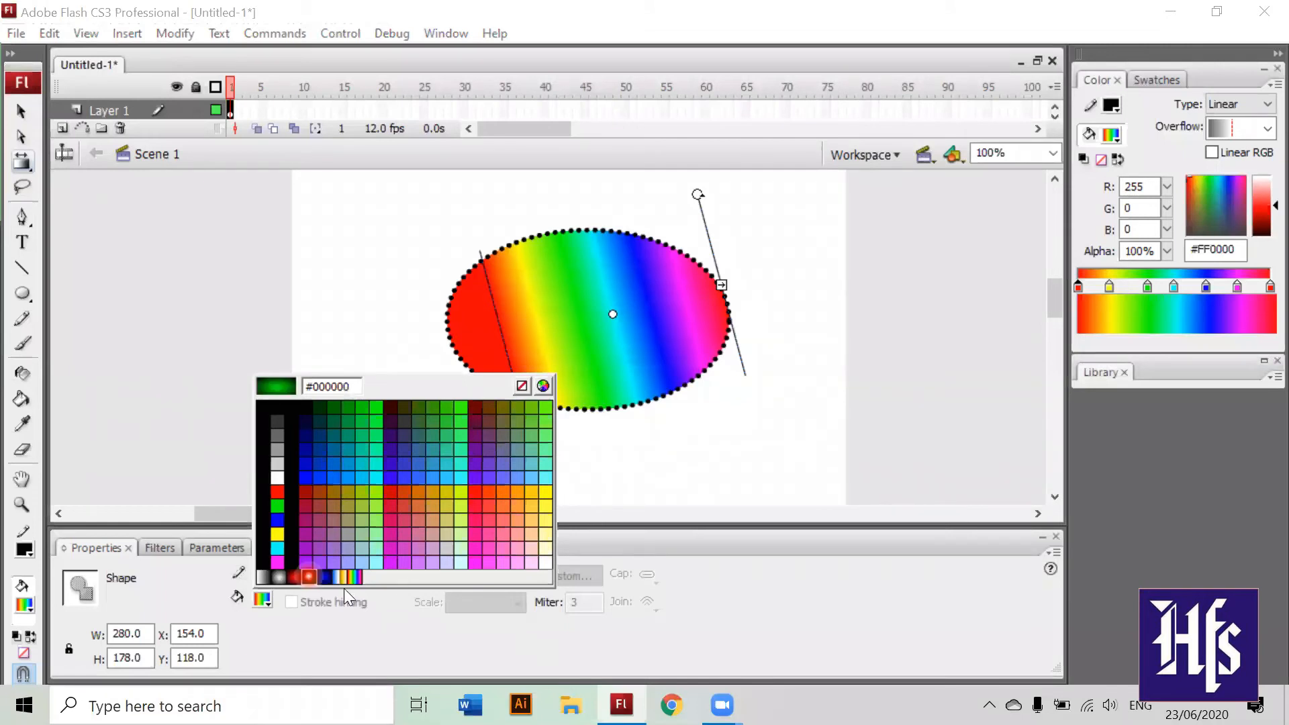
left_click(608, 276)
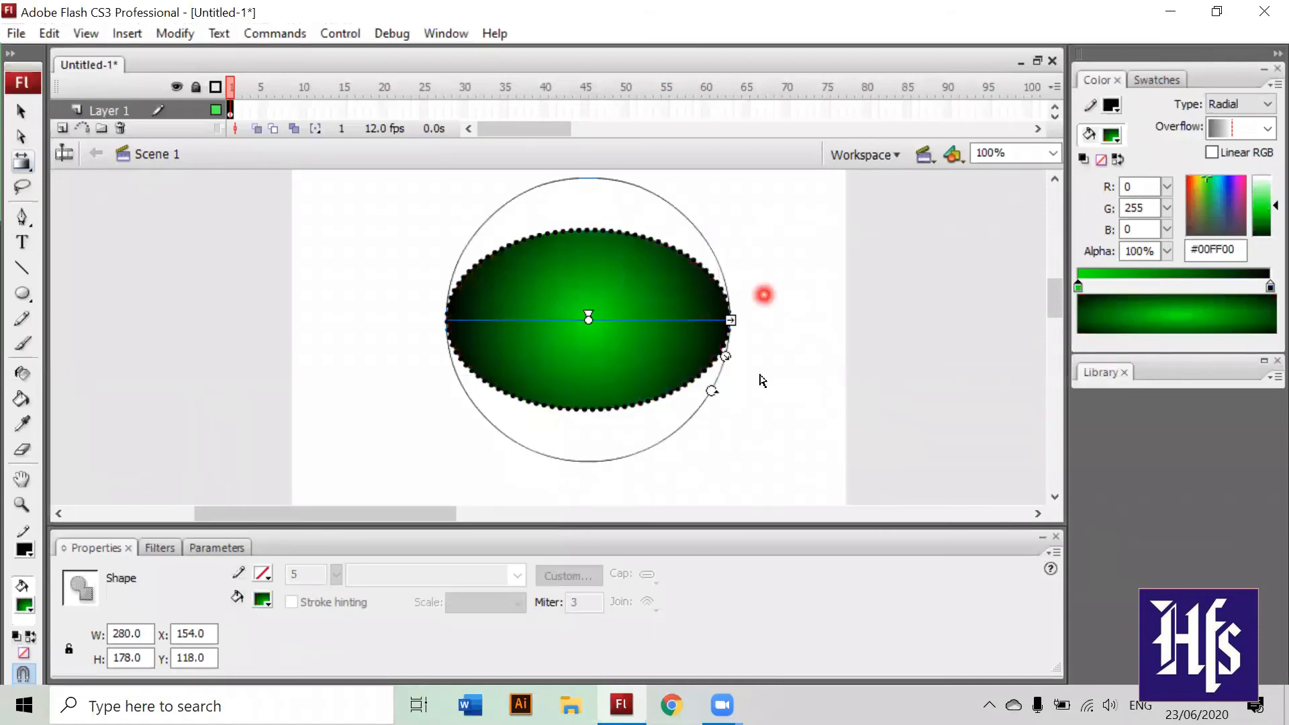
mouse_move(737, 325)
left_mouse_down()
mouse_move(675, 334)
mouse_move(737, 320)
left_mouse_up()
left_click_drag(718, 391, 650, 478)
left_click_drag(671, 400, 653, 377)
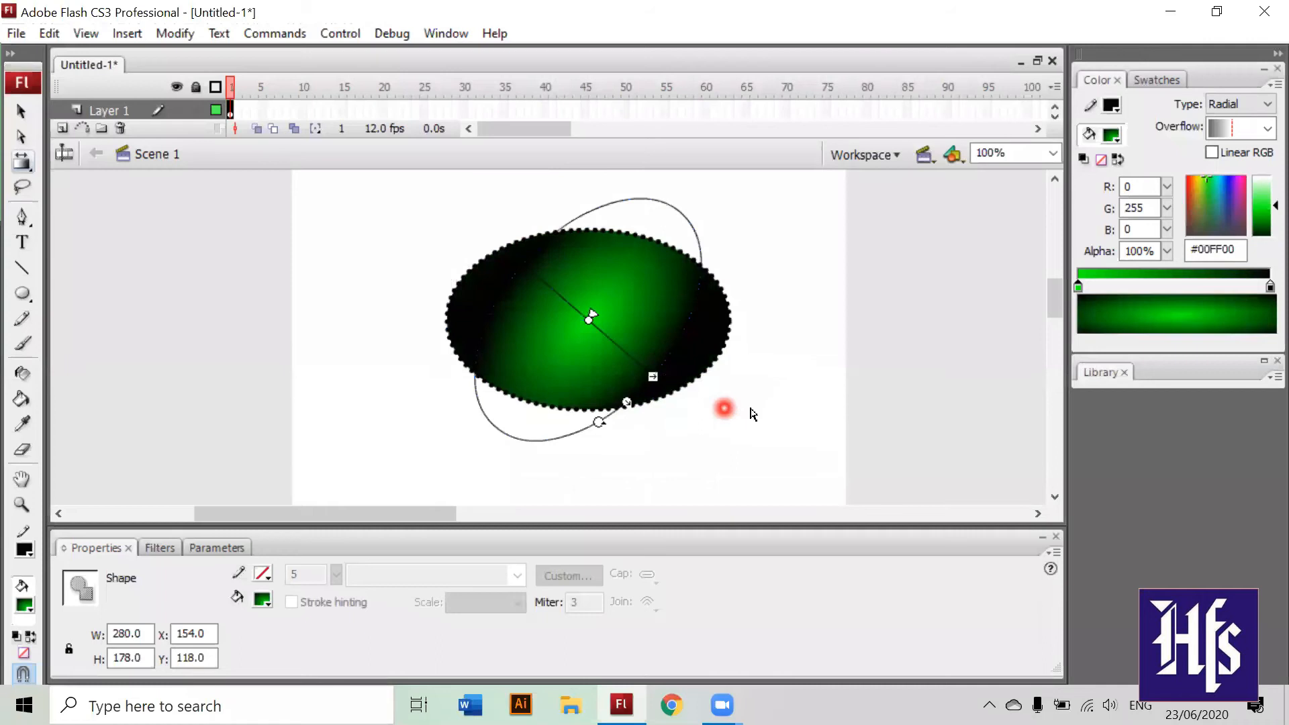
left_click(606, 455)
left_click(605, 334)
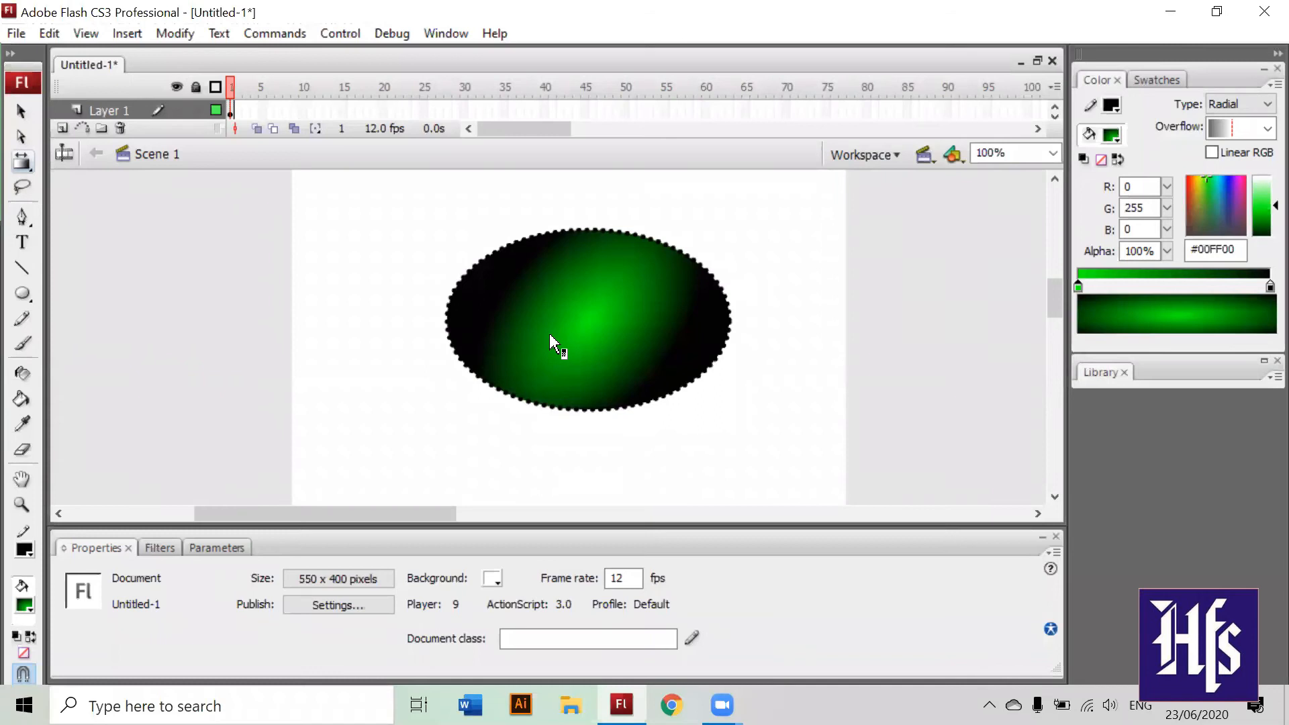
left_click(852, 310)
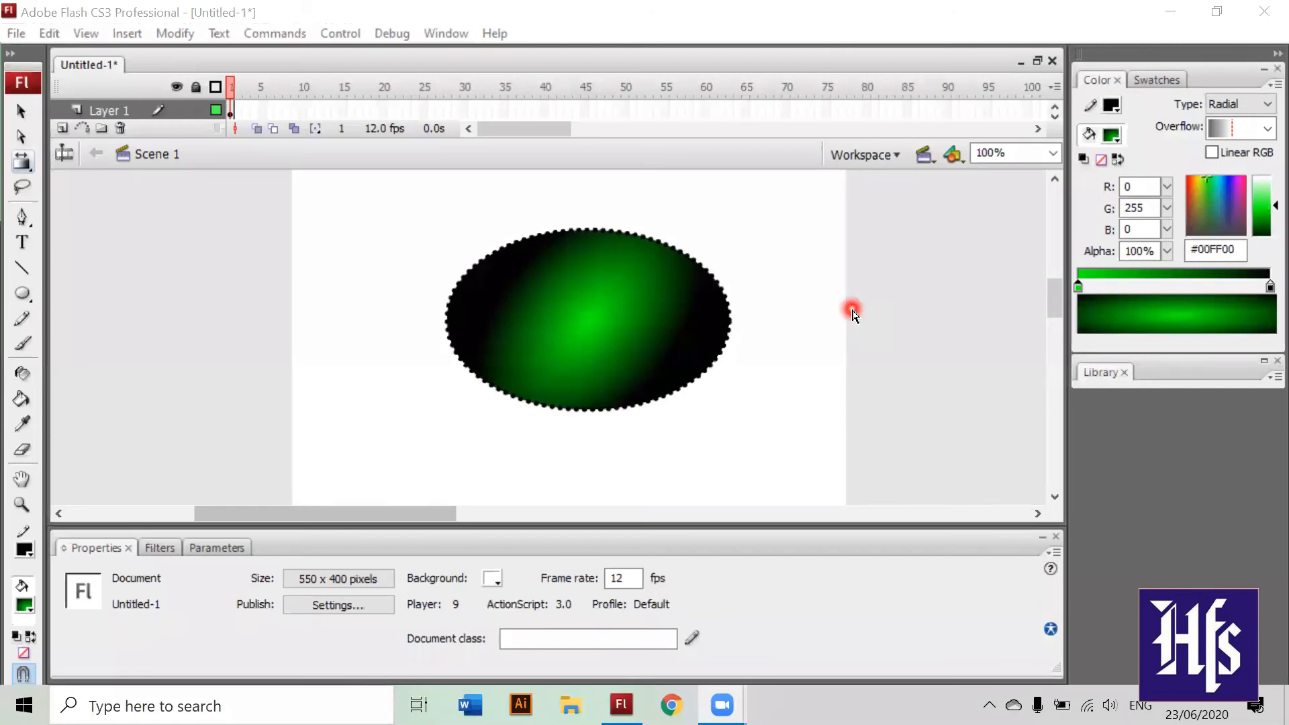
left_click(592, 333)
left_click(506, 178)
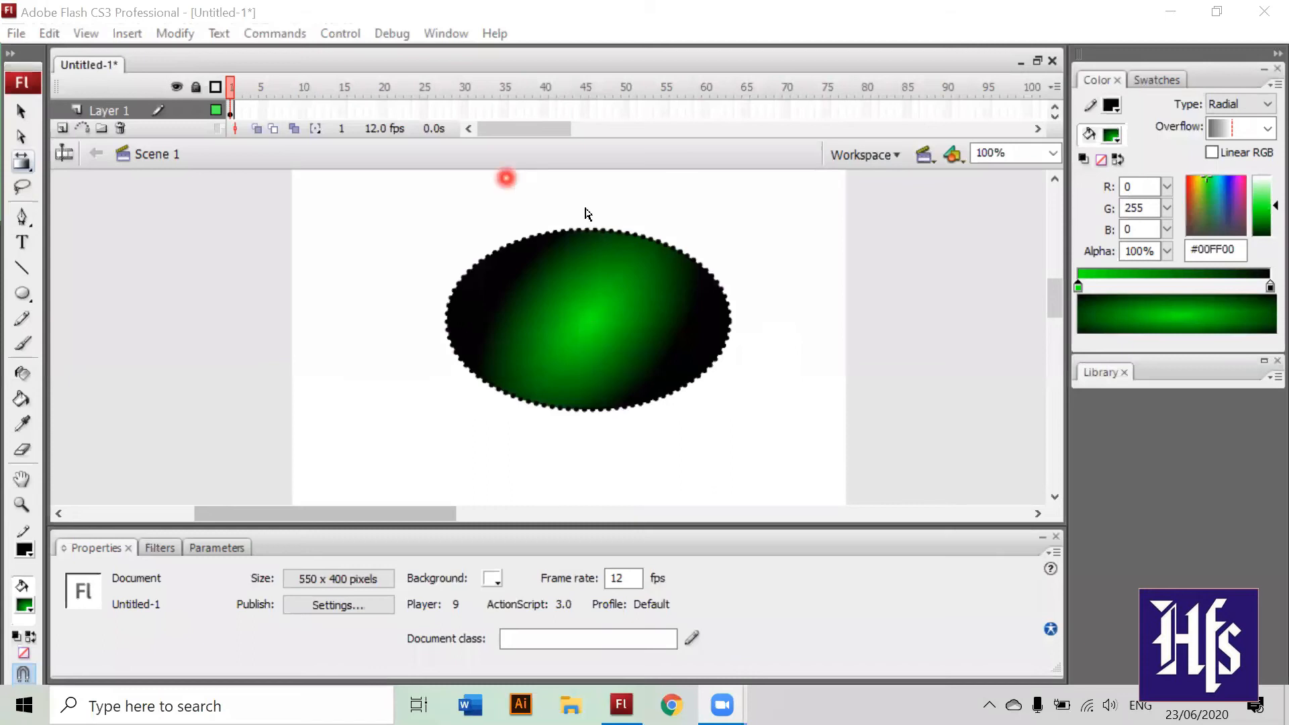
left_click(537, 234)
left_click(701, 317)
left_click(574, 427)
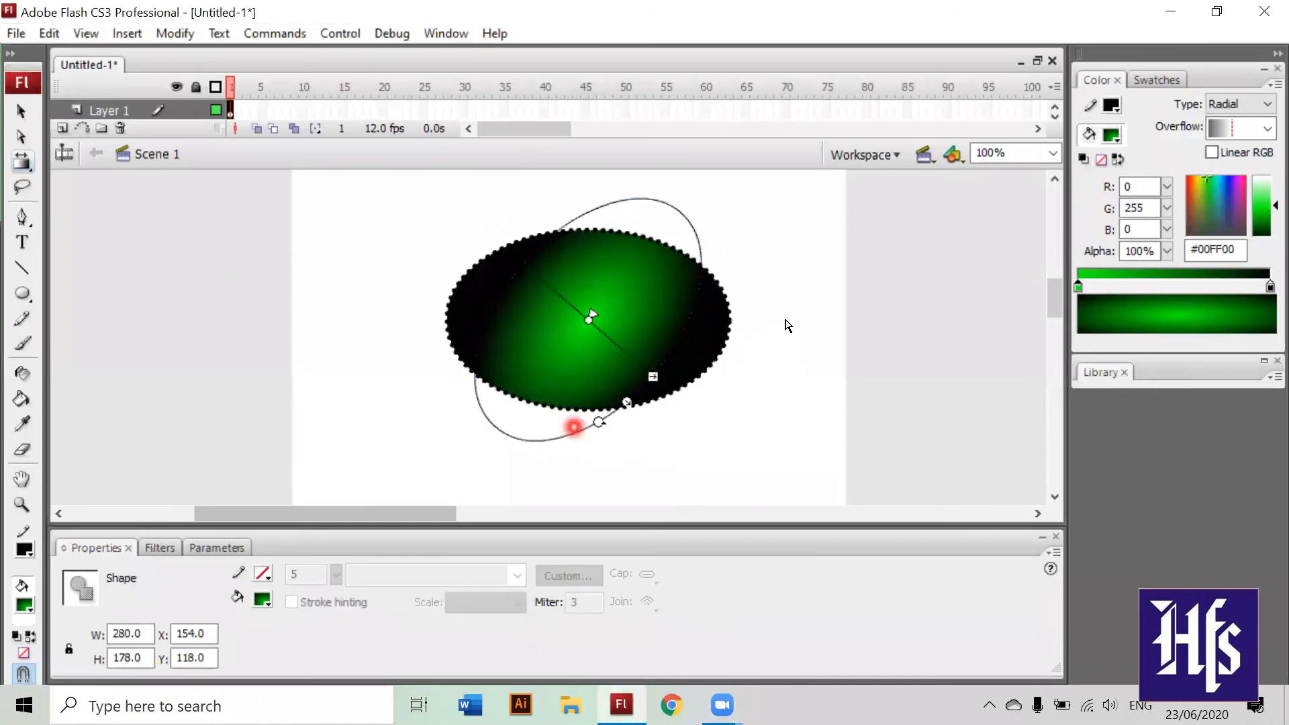
left_click(657, 364)
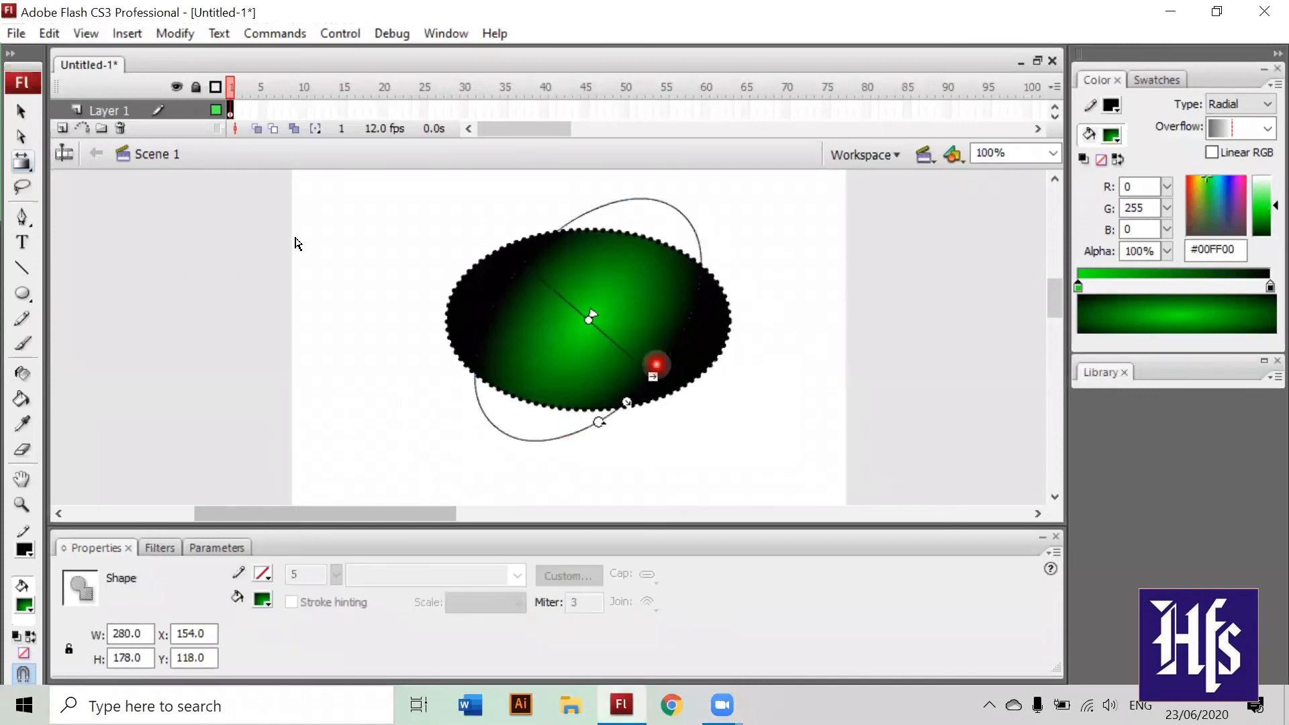
left_click(768, 300)
left_click(435, 307)
left_click(107, 183)
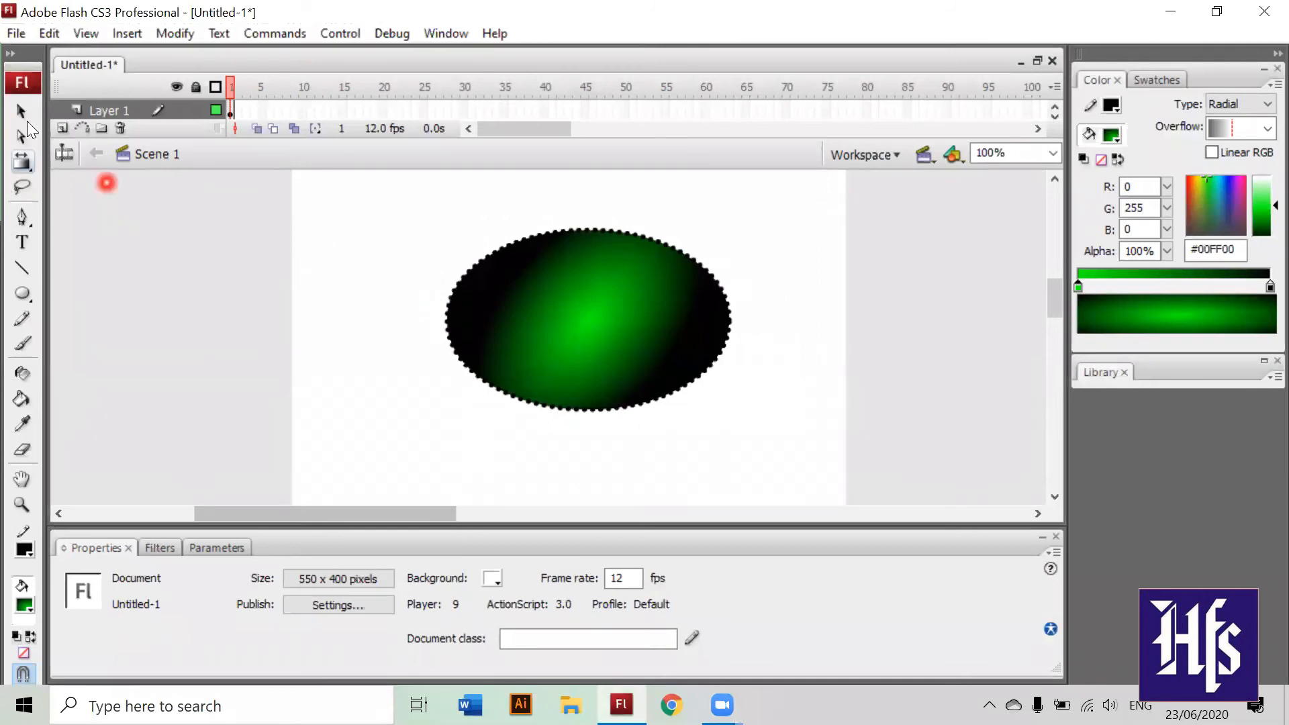
Step: Select the whole oval, including its stroke, and convert it to a Graphic symbol named Oval
left_click(23, 115)
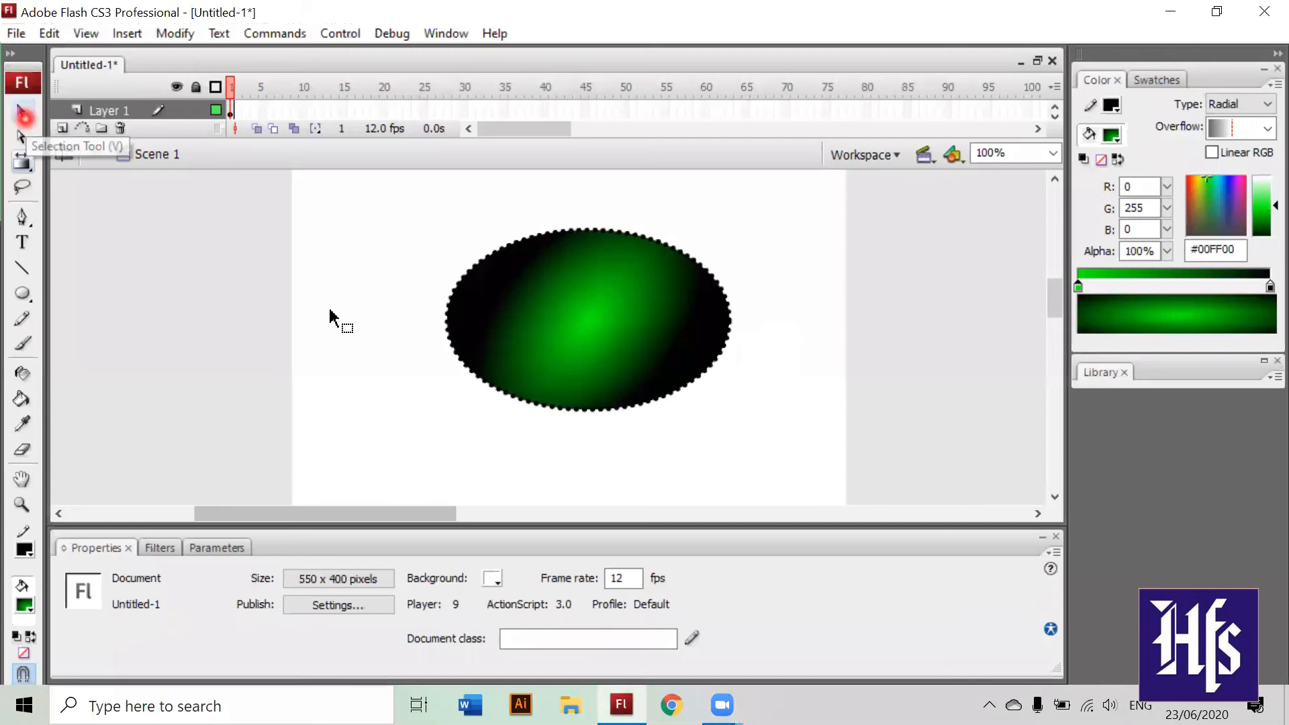
left_click(481, 484)
left_click_drag(429, 431, 773, 221)
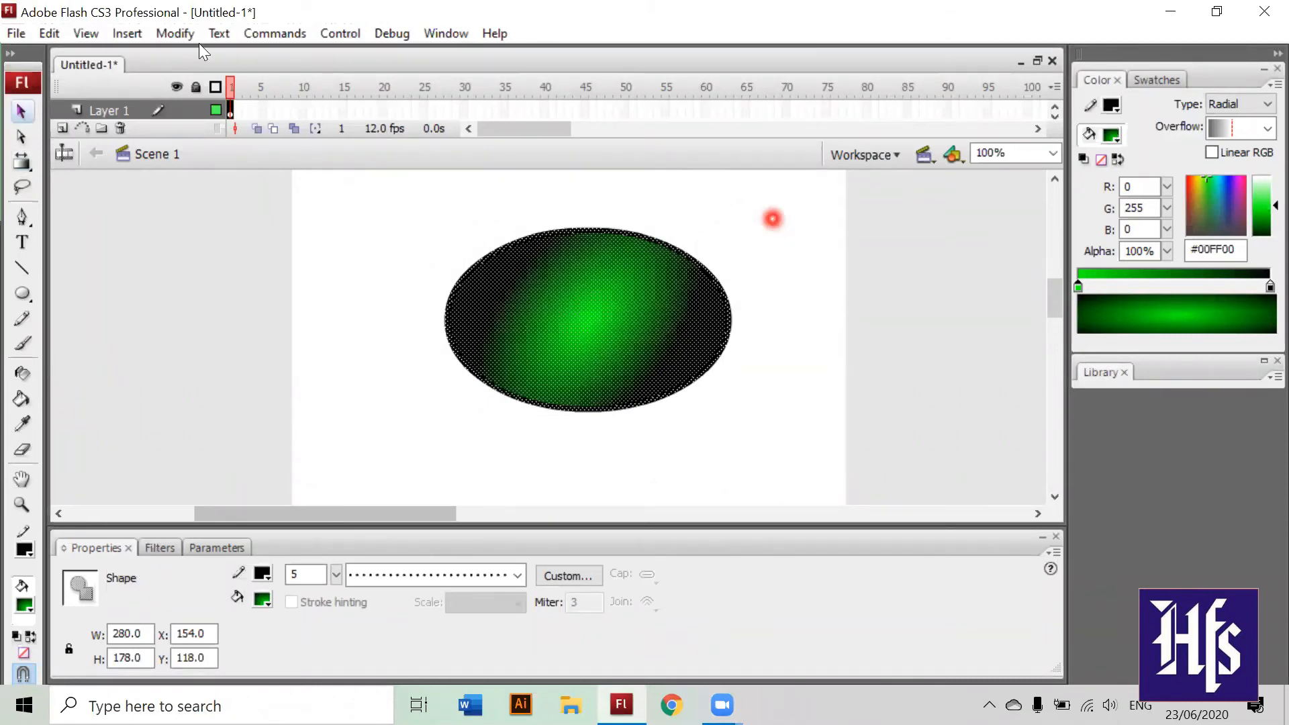
left_click(180, 37)
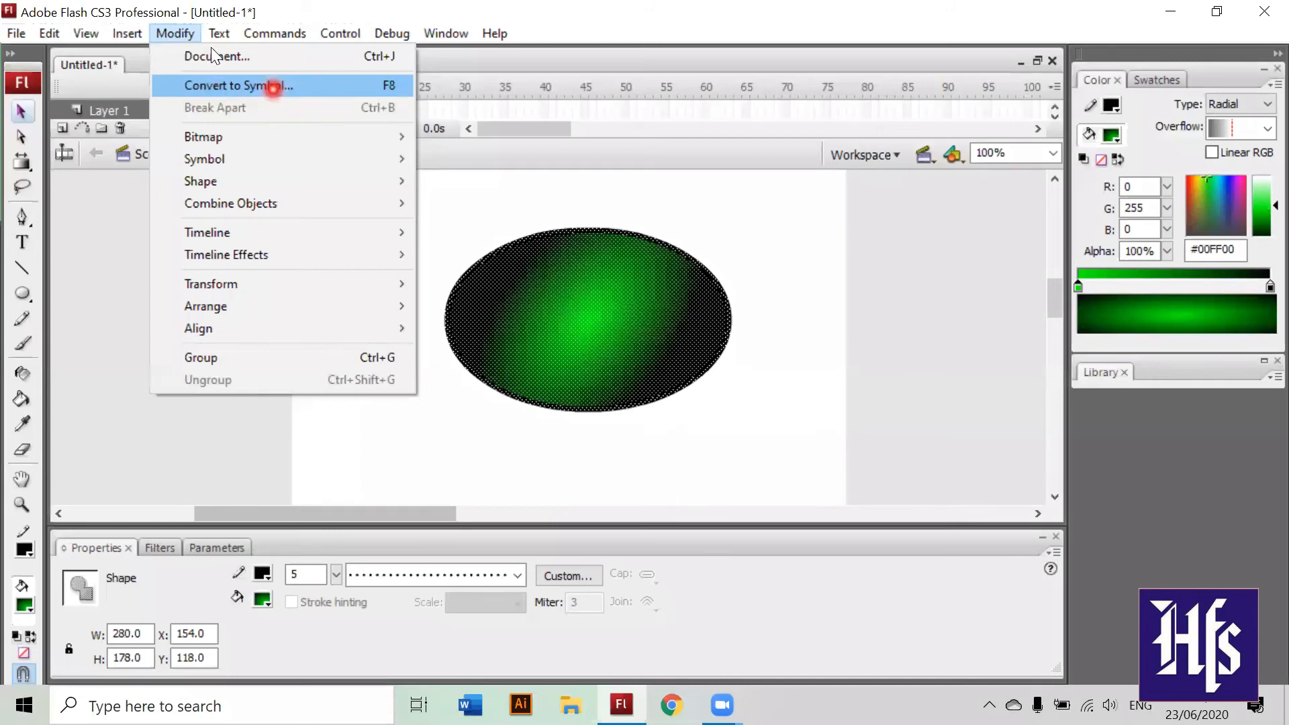
left_click(240, 86)
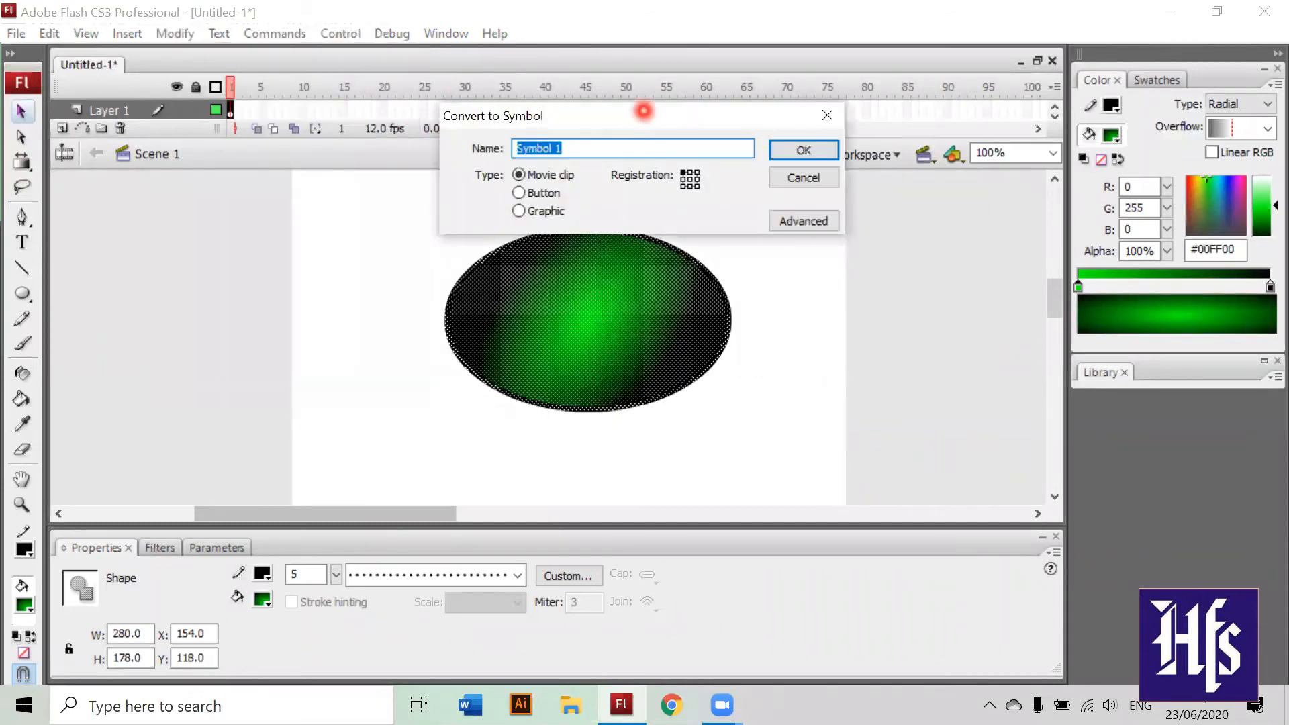
type("Oval")
left_click(519, 214)
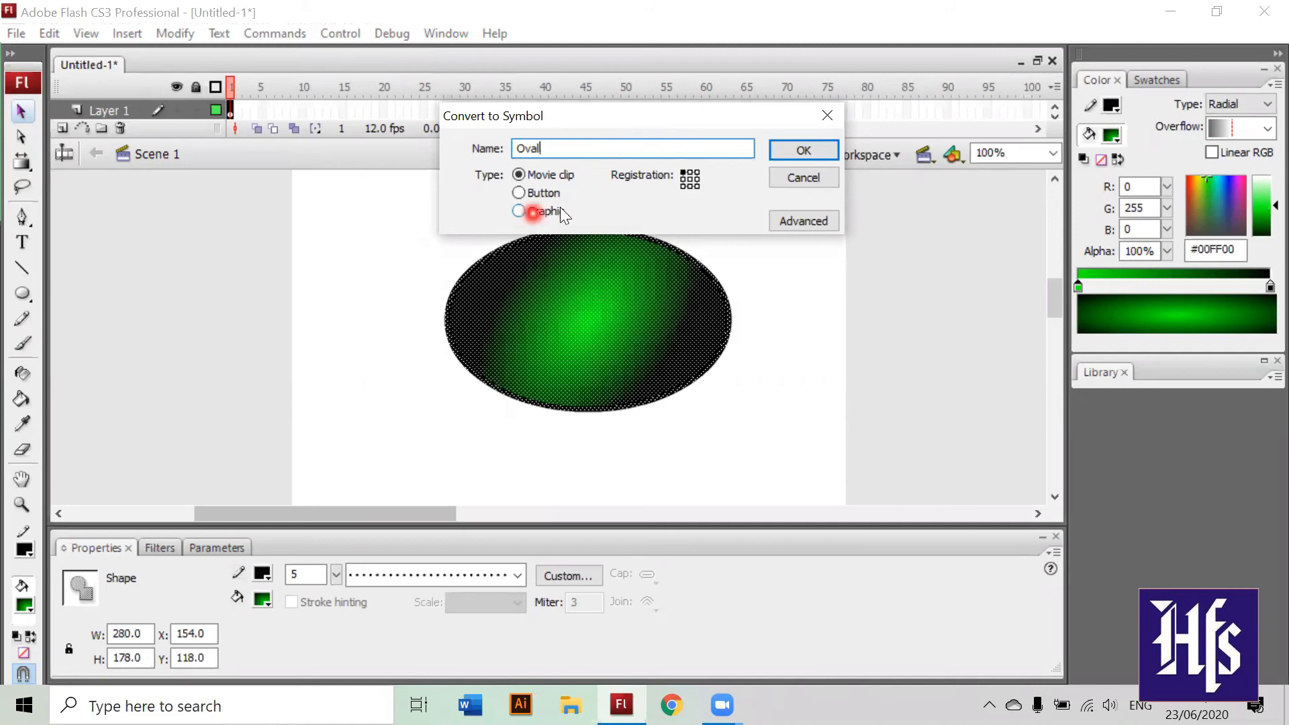
left_click(547, 208)
left_click(792, 151)
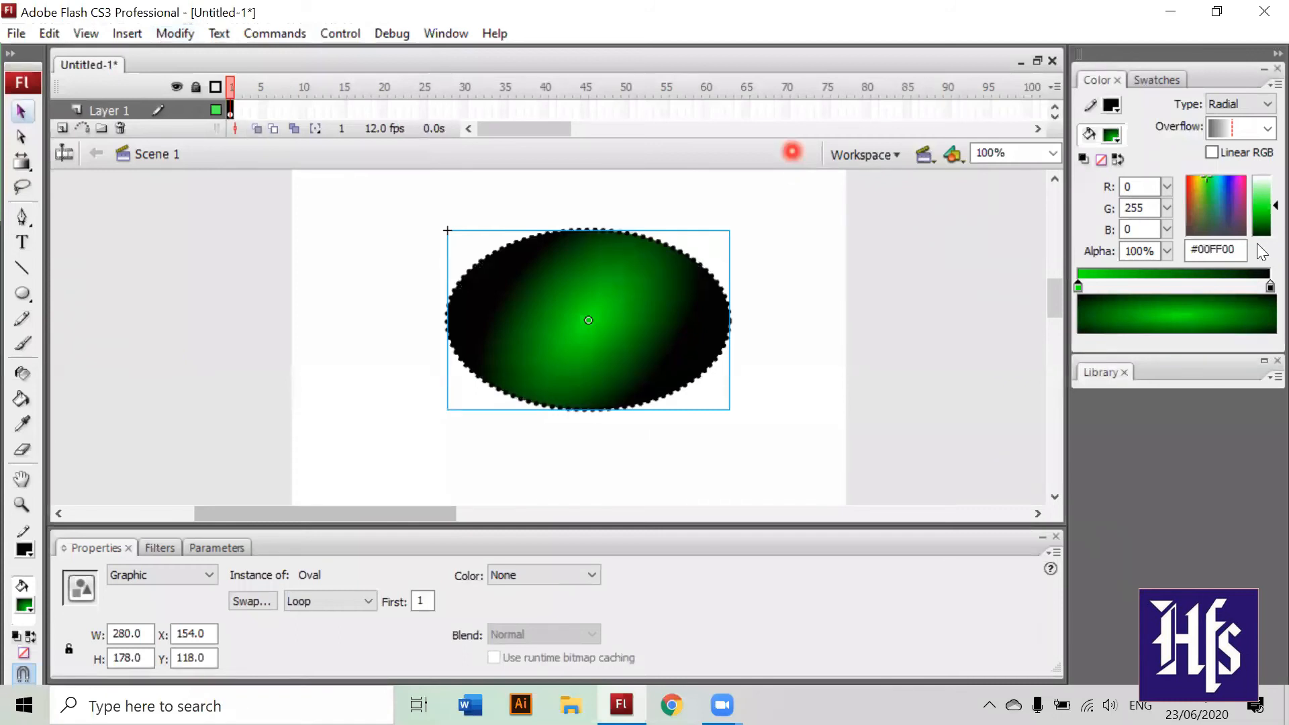
Step: Show the document's Library and select the Oval symbol to preview it
left_click(1091, 378)
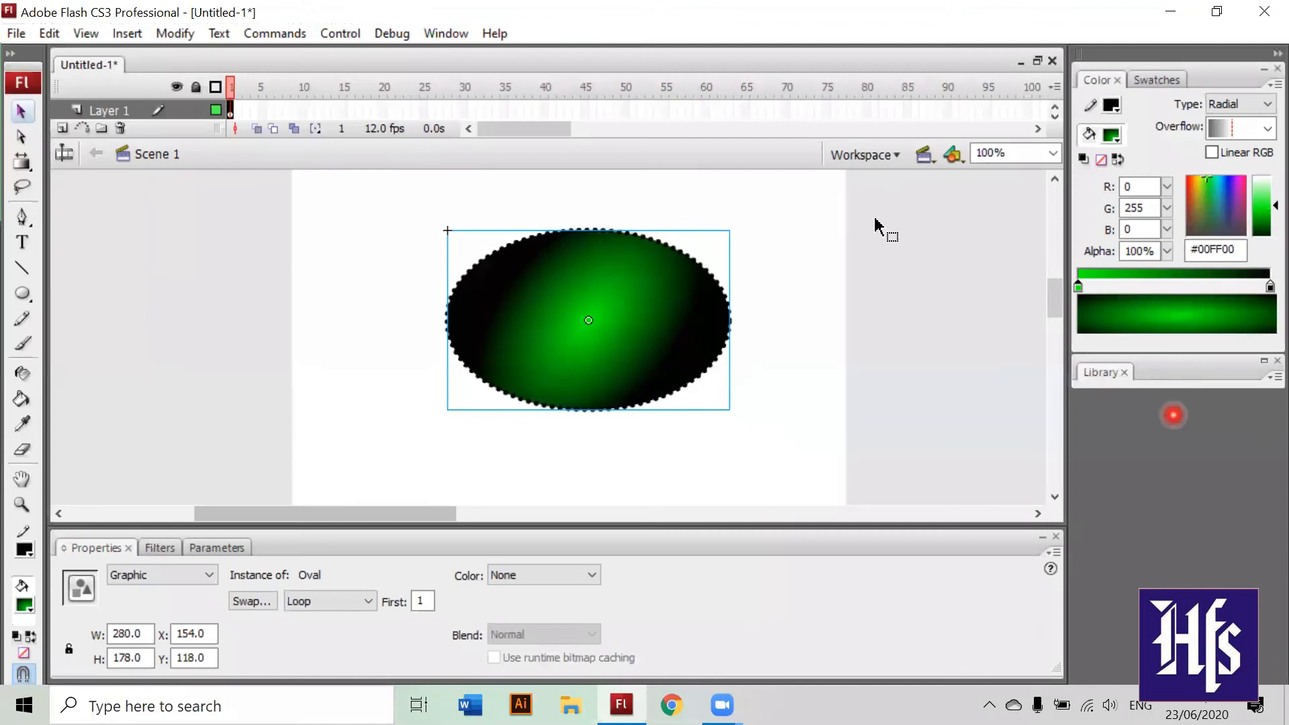
left_click(428, 32)
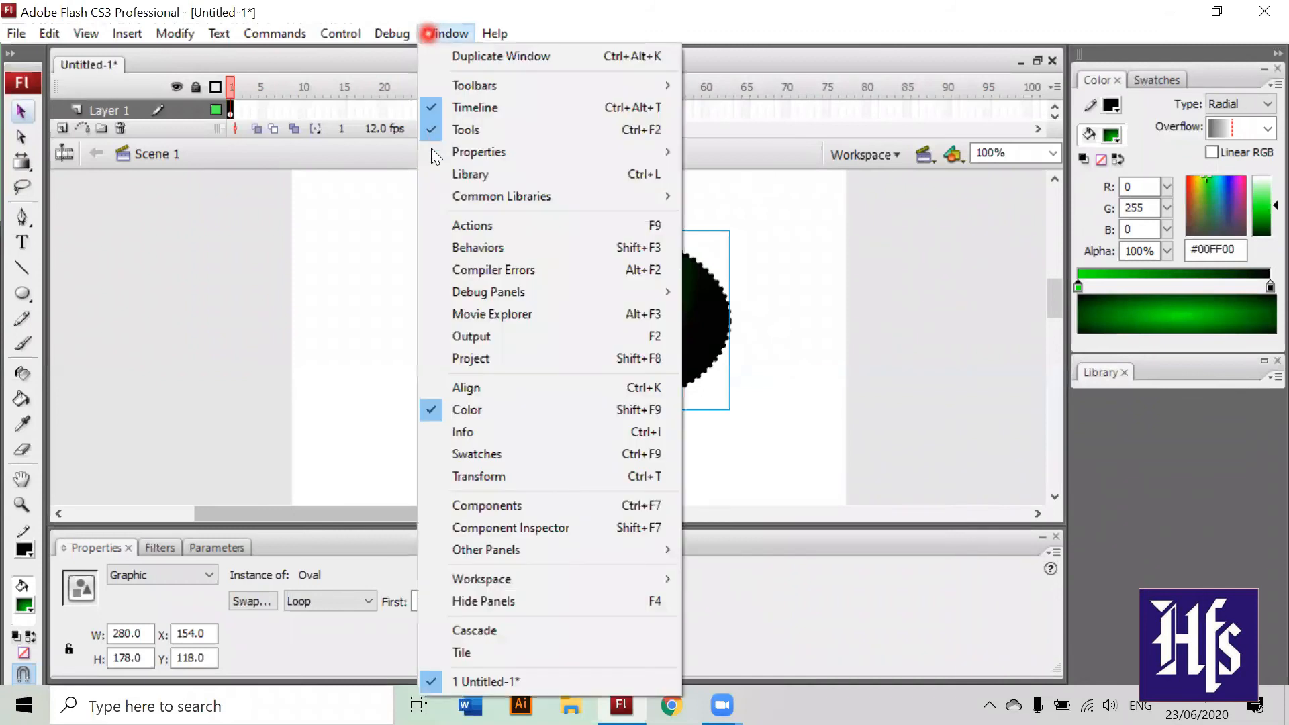
left_click(435, 176)
left_click(1101, 366)
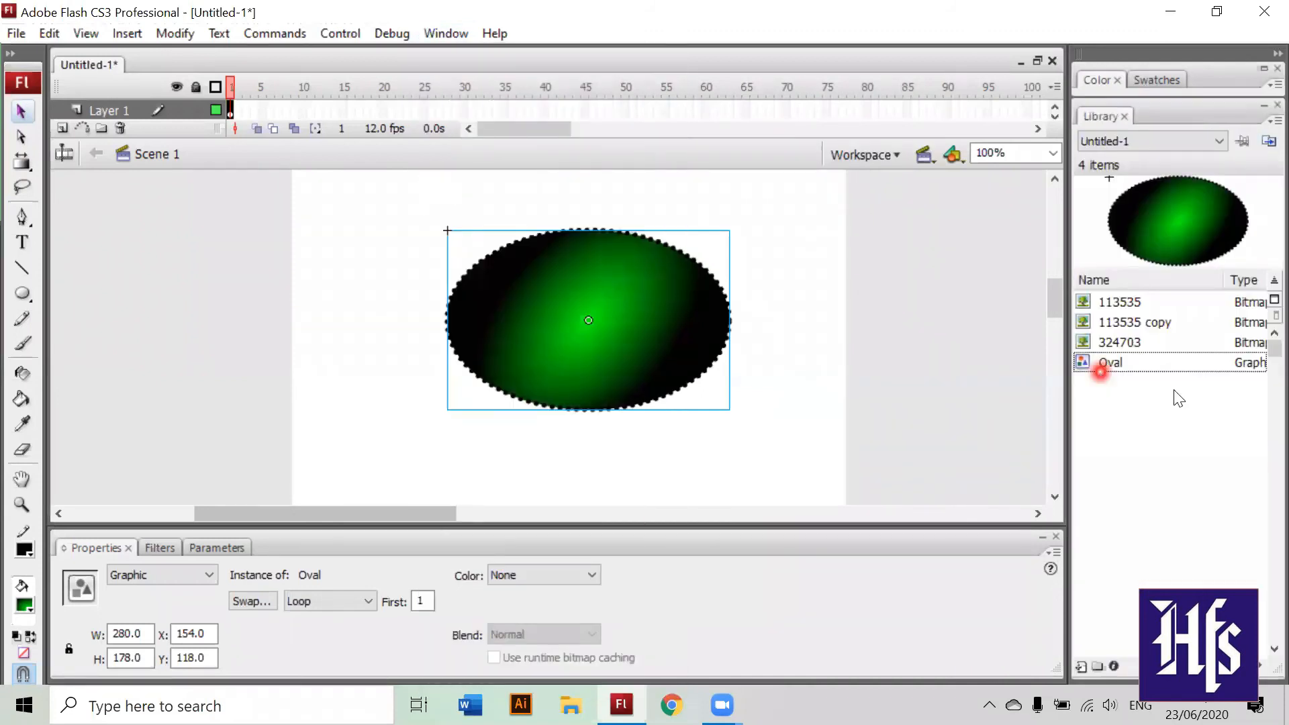
left_click(1121, 363)
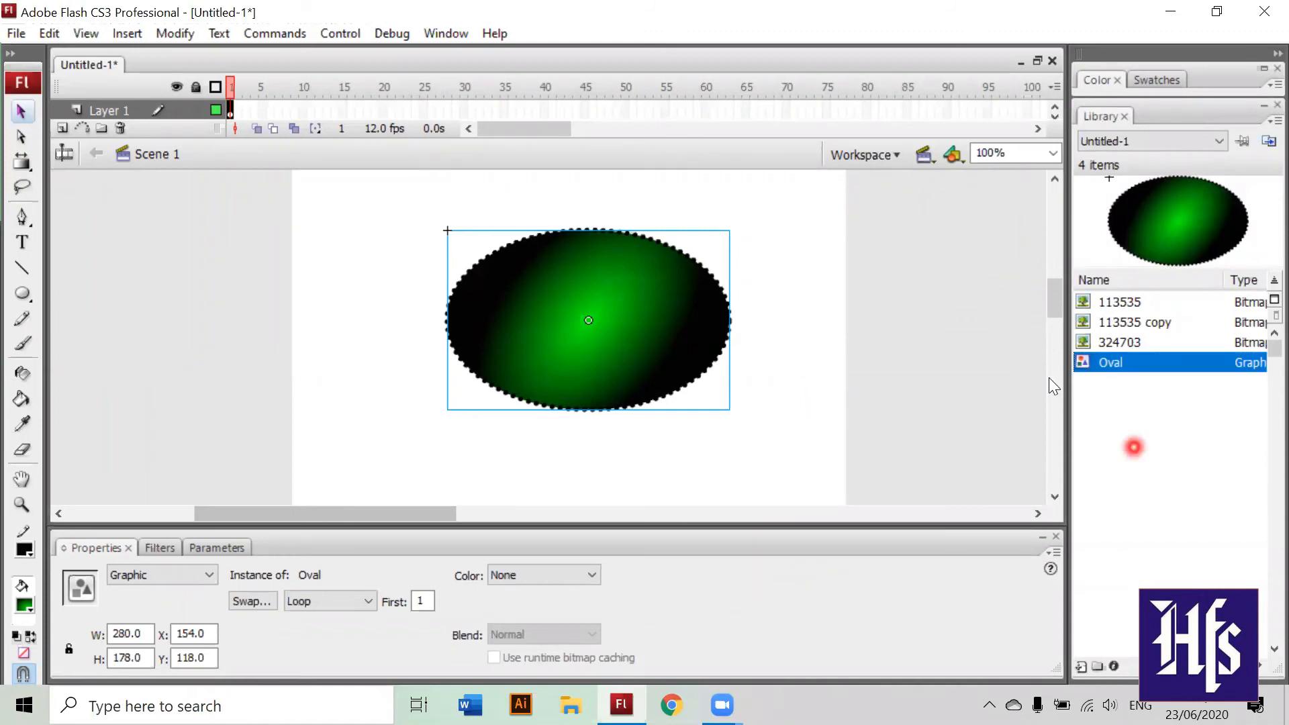
Step: Delete the Oval symbol from the library along with its instance on the stage
left_click(439, 35)
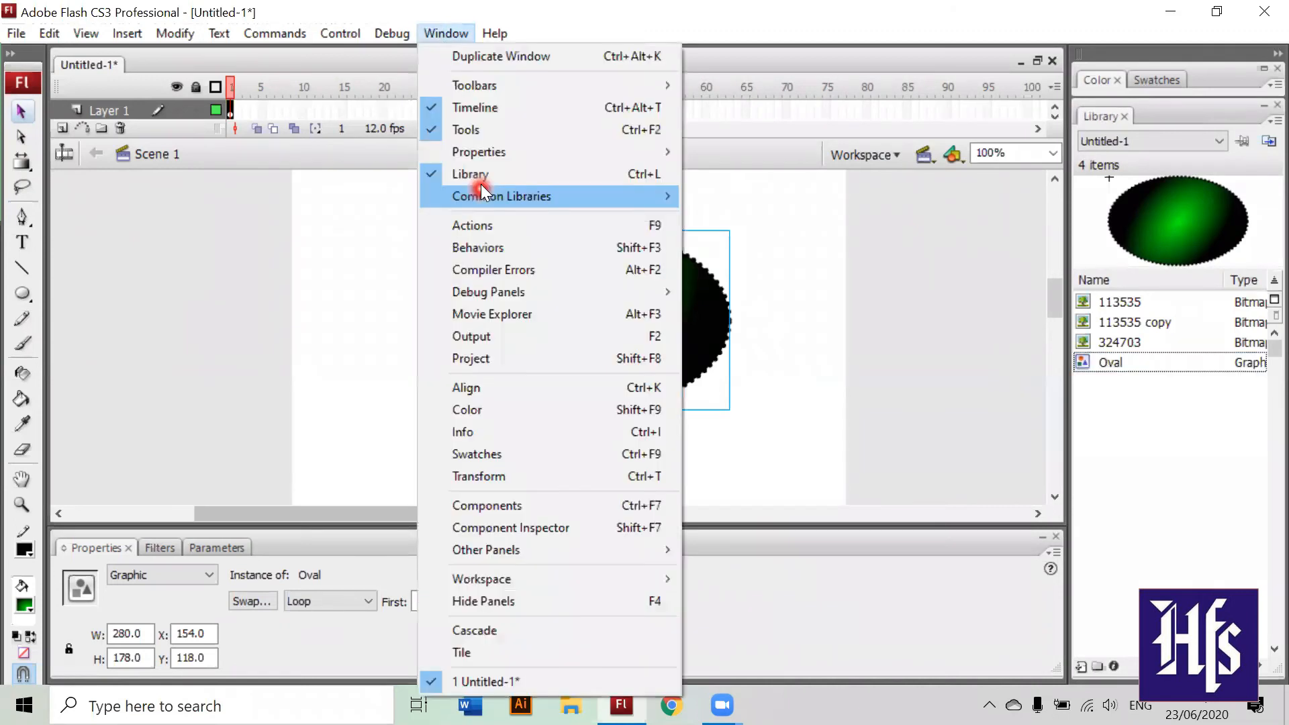
left_click(1172, 460)
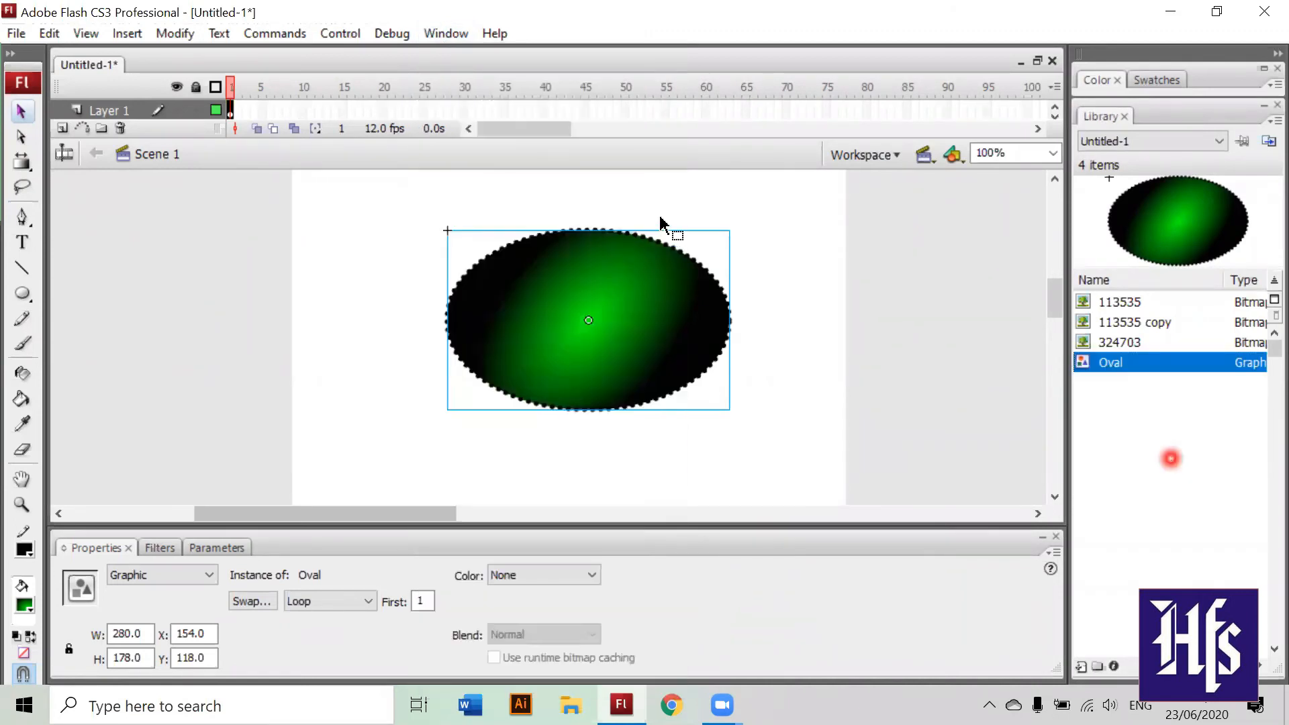
left_click(661, 218)
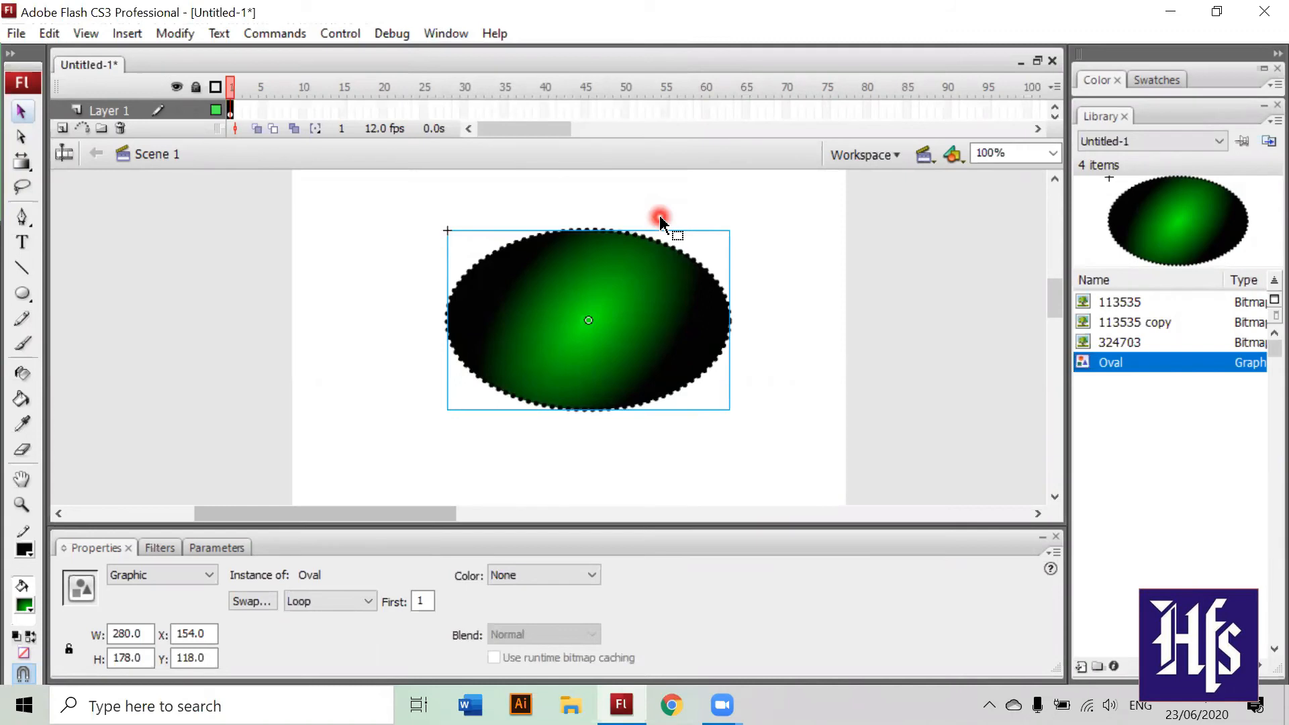
key("Delete")
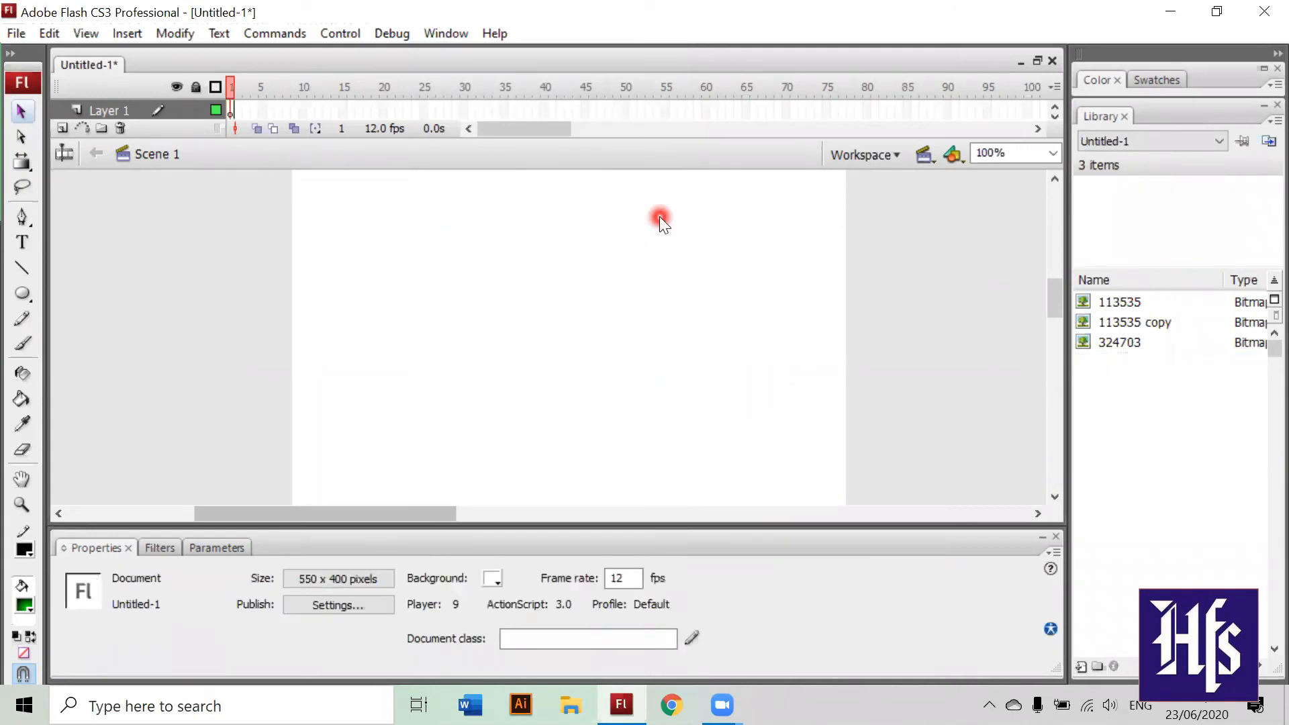
Step: Undo the deletion of the Oval symbol, and create a new Flash File (ActionScript 3.0) document
key("ctrl+z")
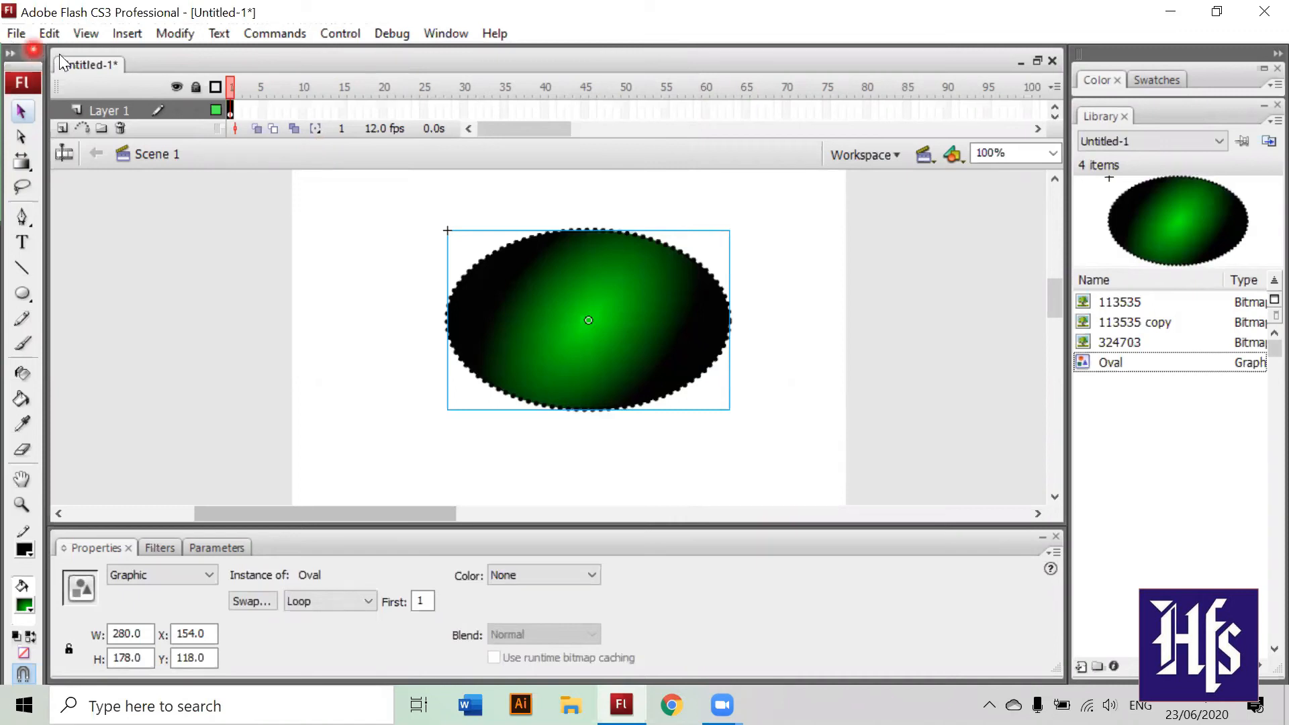
left_click(18, 35)
left_click(59, 55)
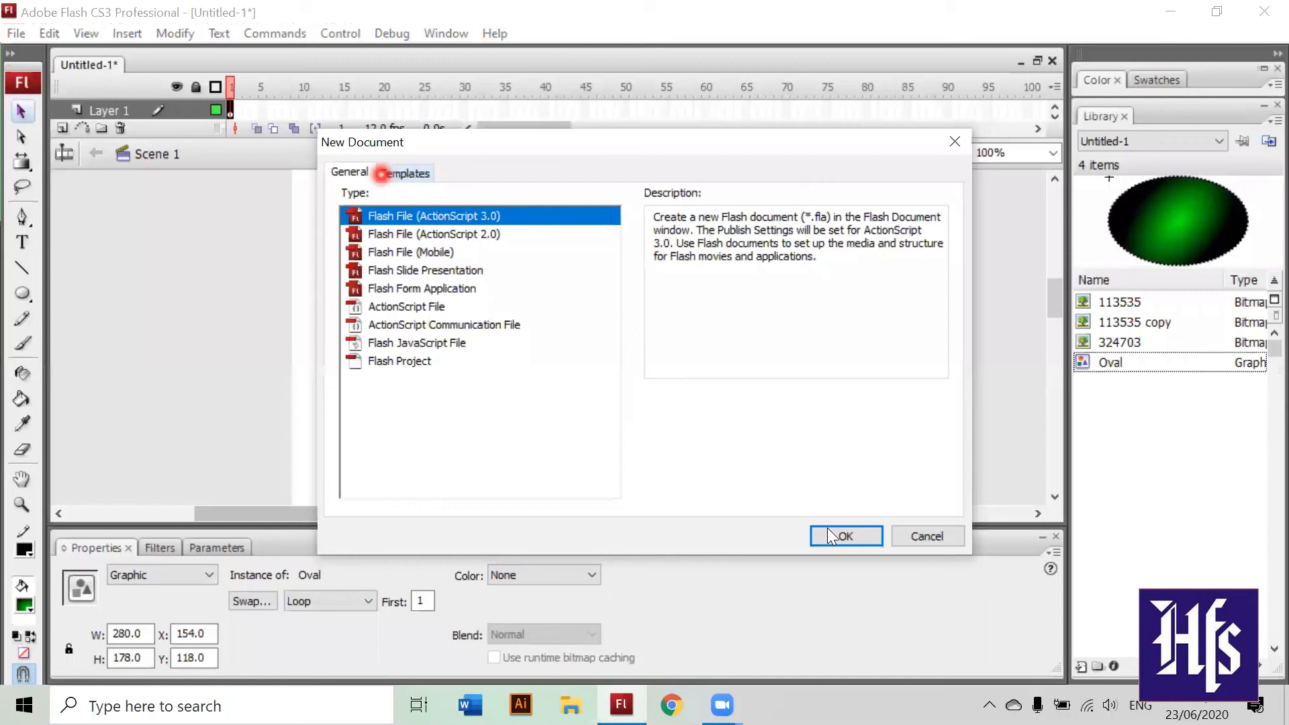
left_click(828, 534)
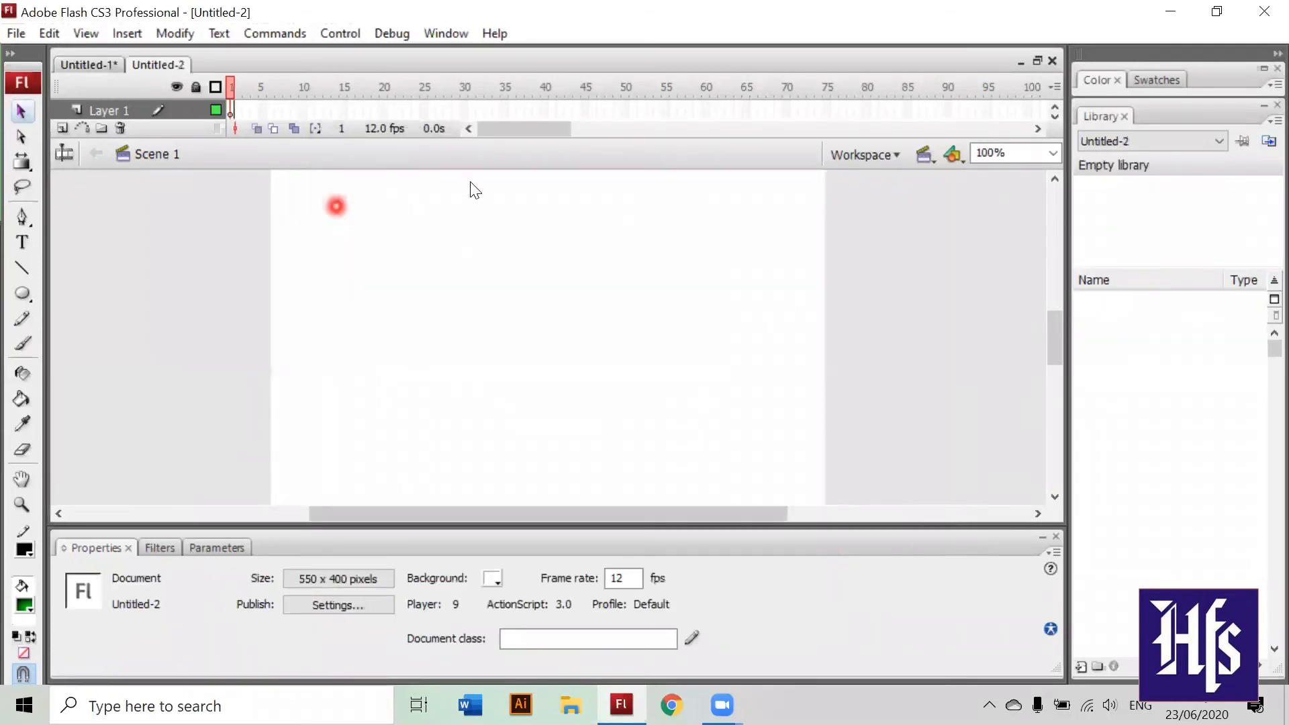
Step: Hide and reshow the Library for the new document, and return to the Untitled-1 document
key("ctrl+l")
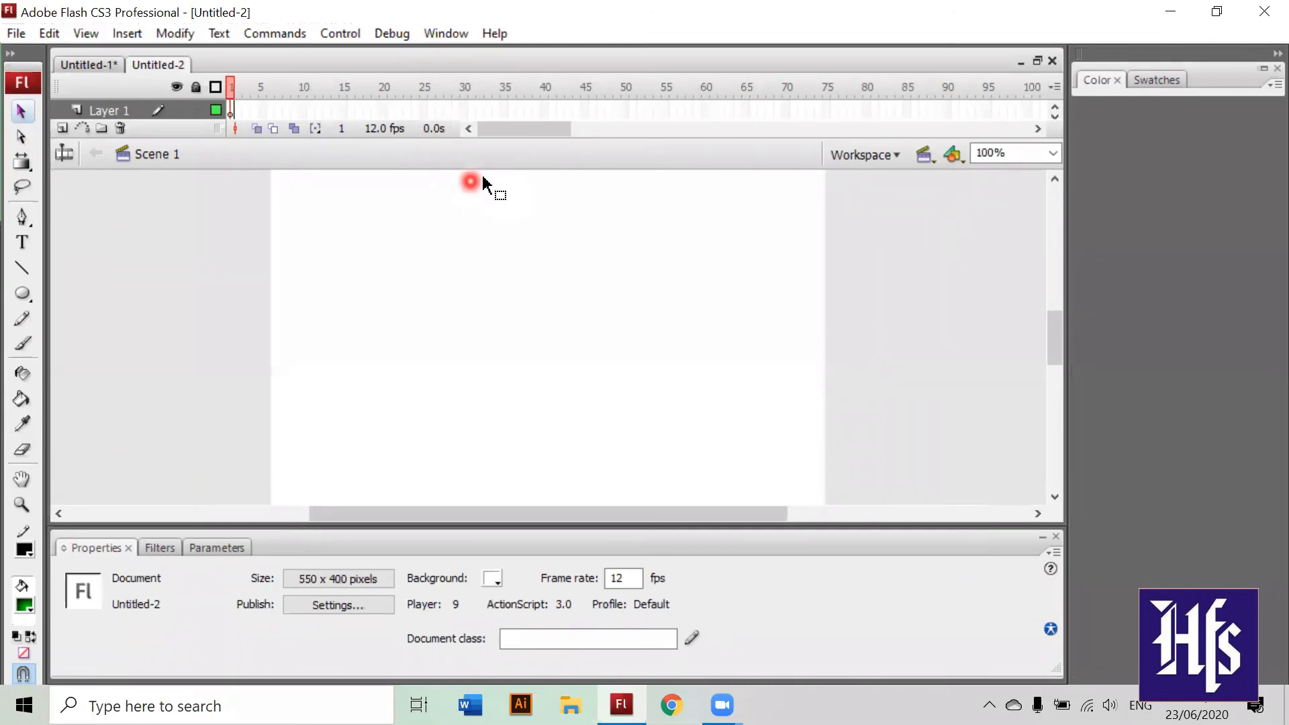
key("ctrl+l")
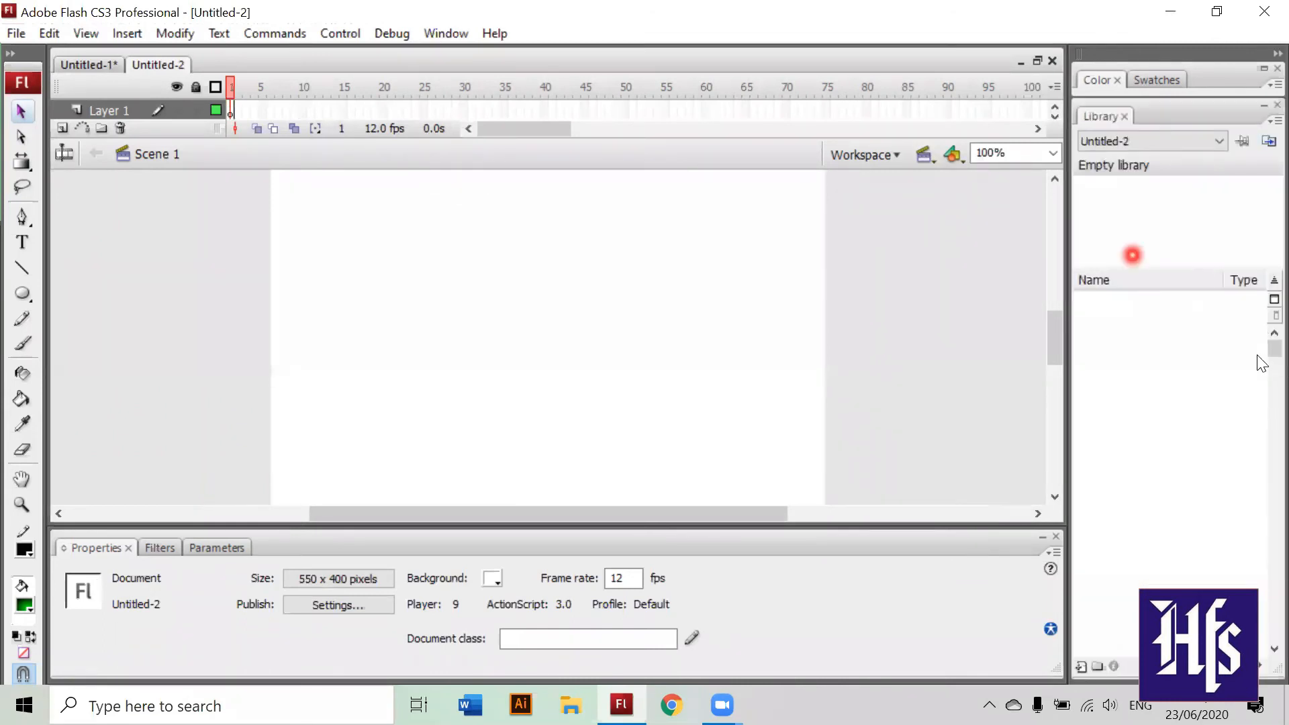
left_click(1271, 327)
left_click(340, 10)
left_click(90, 66)
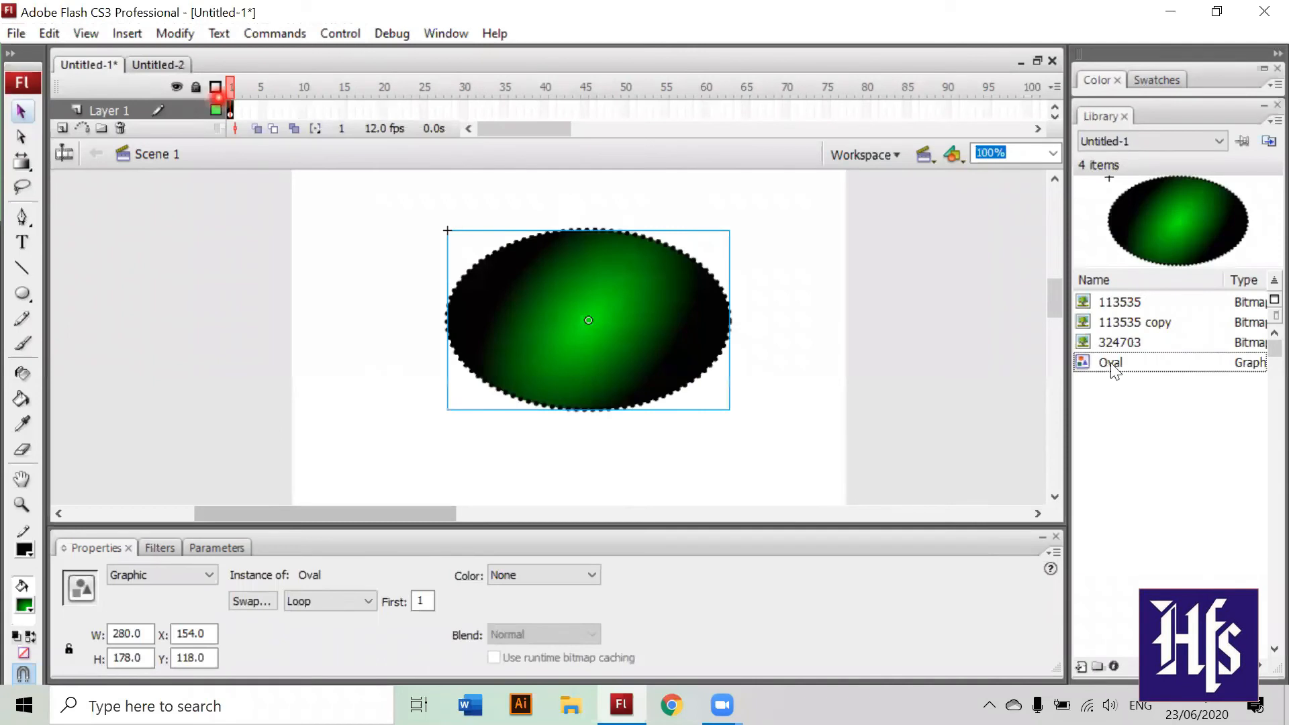
Step: Move the existing oval toward the stage's upper left and place six more instances of the Oval symbol across the stage
left_click_drag(618, 250, 446, 184)
left_click(1109, 360)
left_click_drag(1132, 366, 735, 304)
left_click_drag(1114, 362, 462, 434)
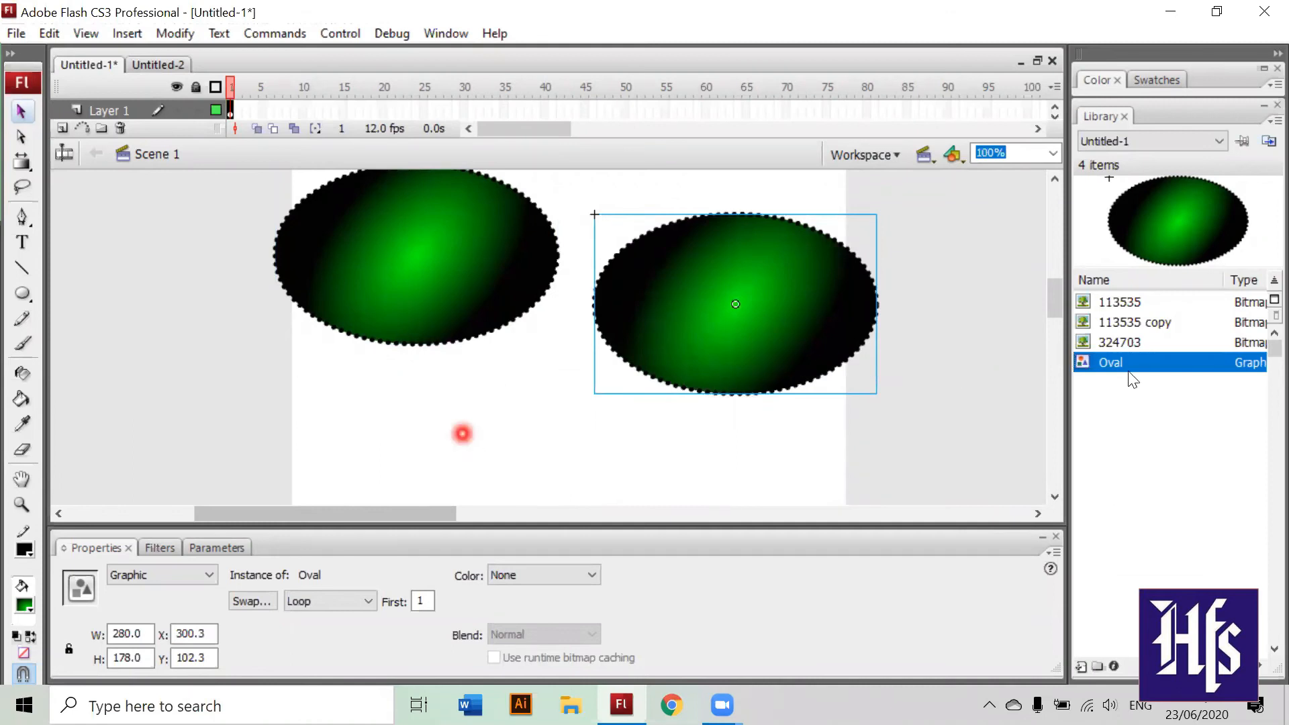
left_click_drag(1131, 366, 836, 421)
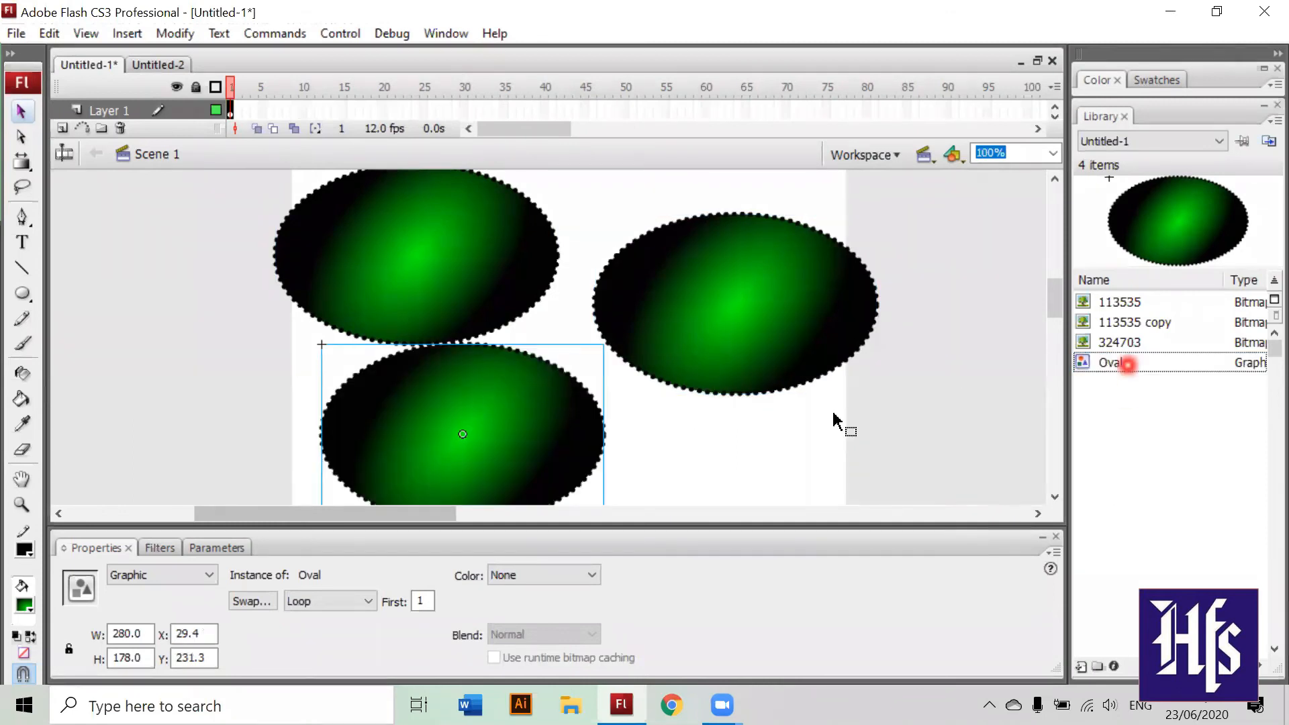
left_click_drag(1168, 357, 626, 277)
left_click_drag(1160, 373, 806, 209)
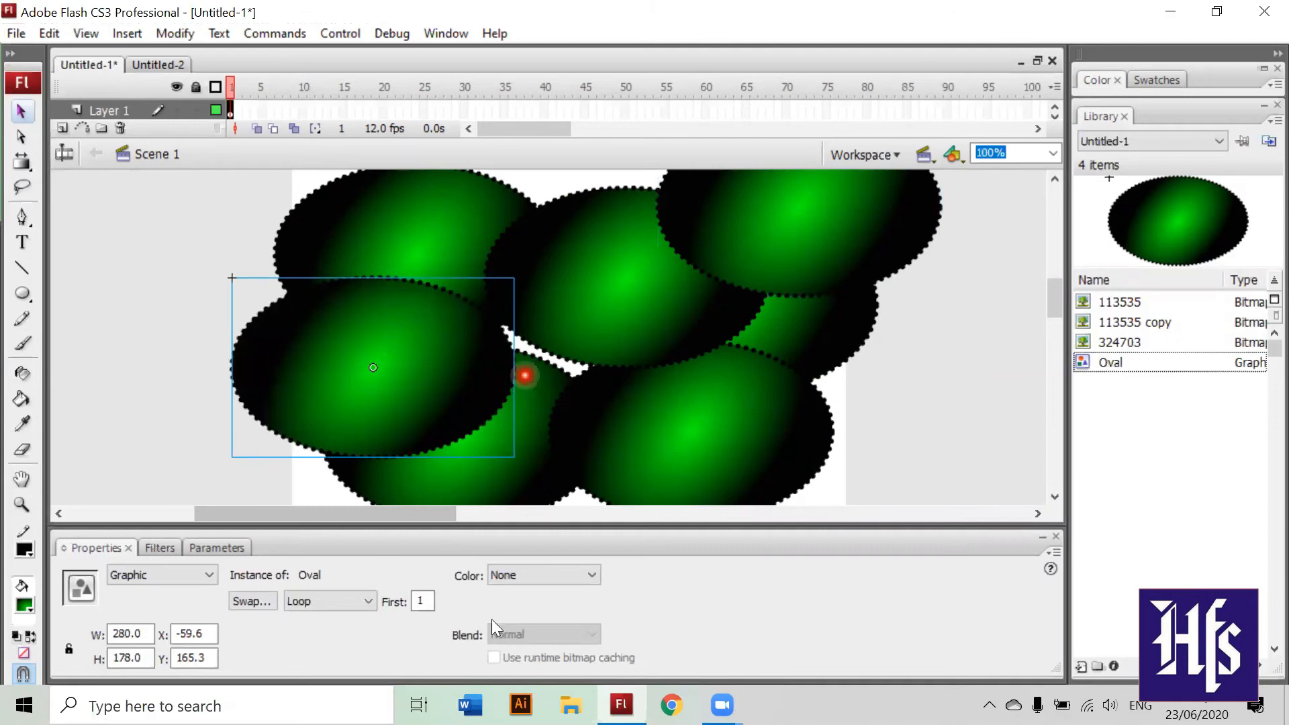
Step: Apply the Tint color style to the leftmost Oval instance
left_click(583, 575)
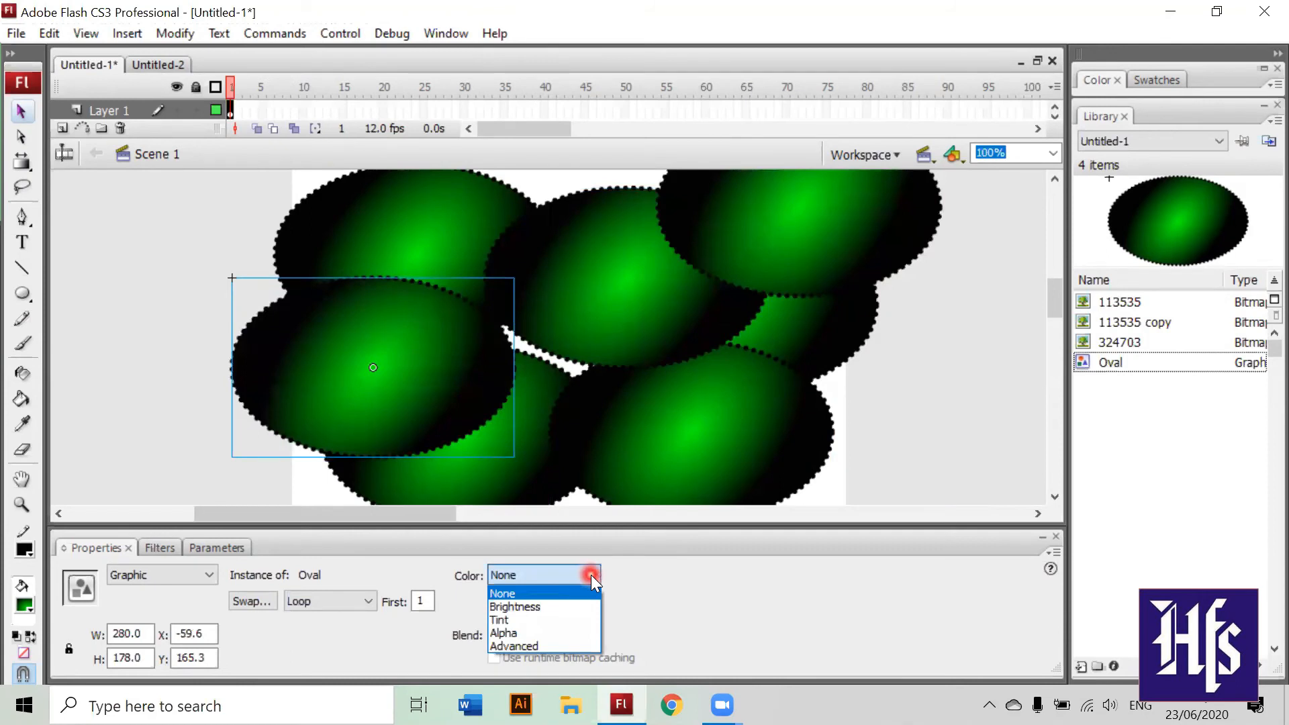
left_click(591, 575)
left_click(591, 574)
left_click(512, 620)
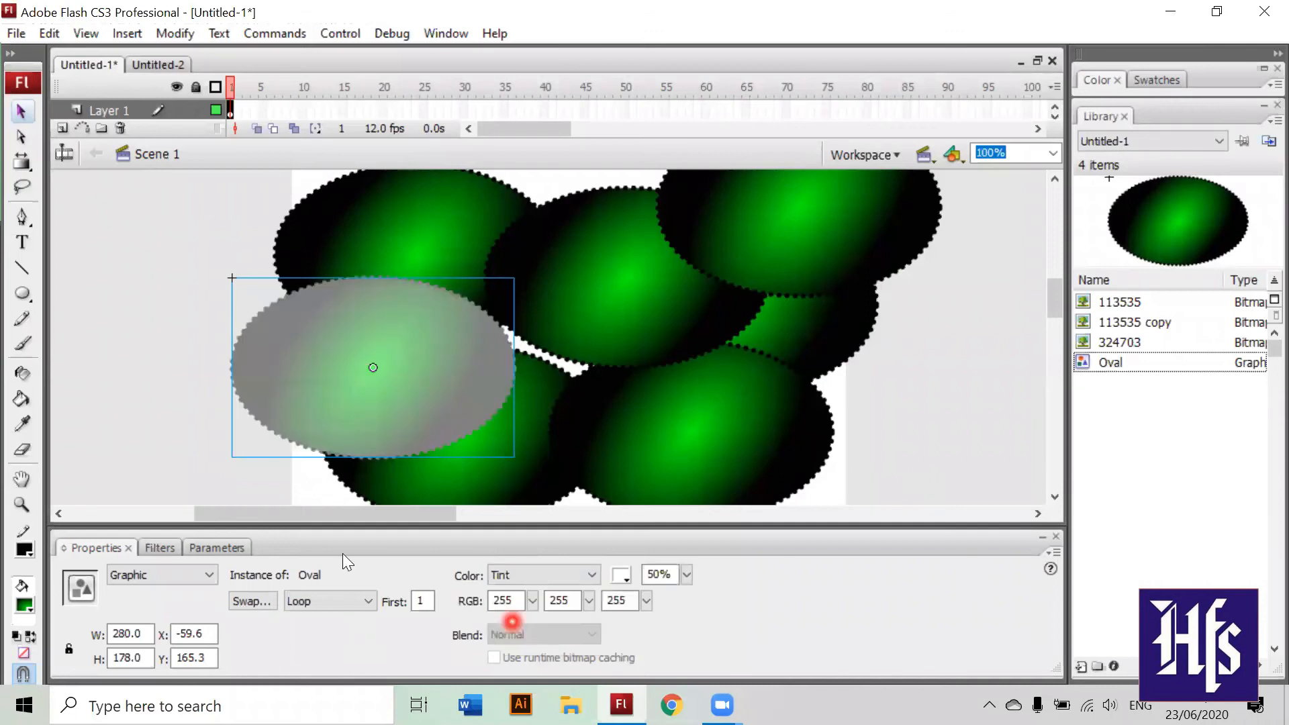
Step: Try several tint colors on the leftmost oval and settle on tan #CC9966
left_click(624, 574)
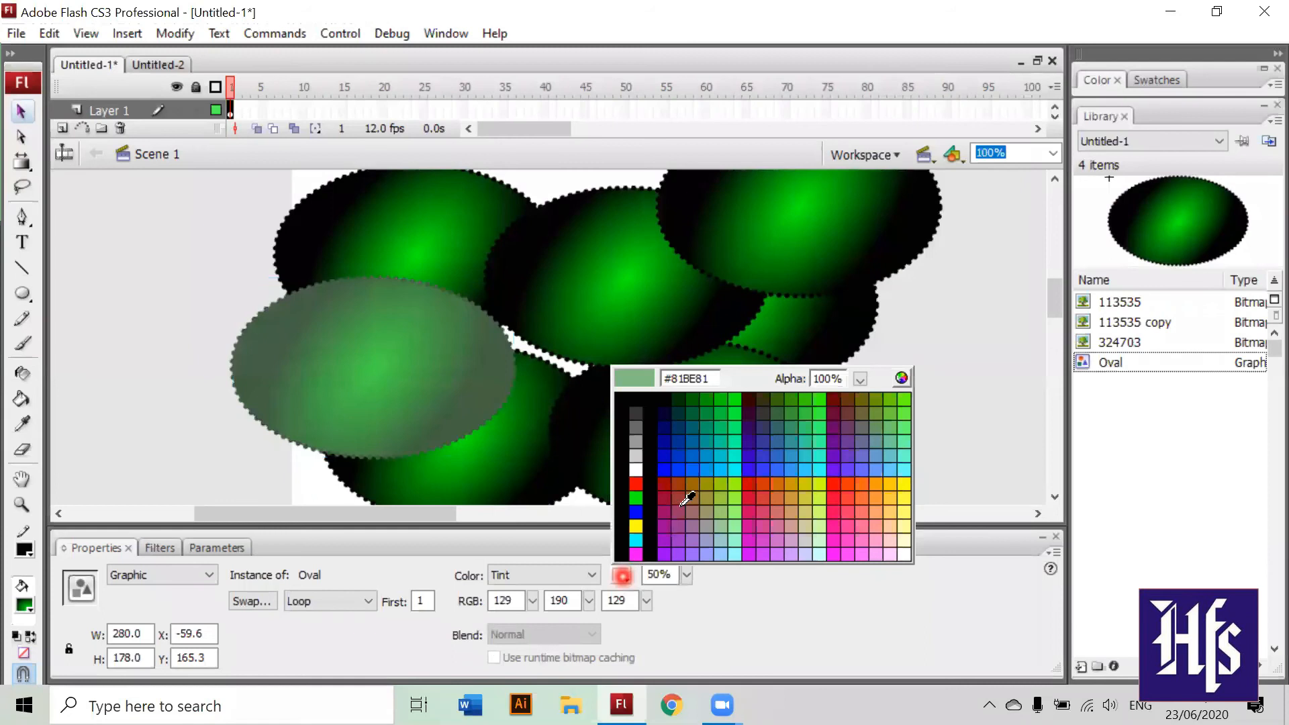
left_click(678, 514)
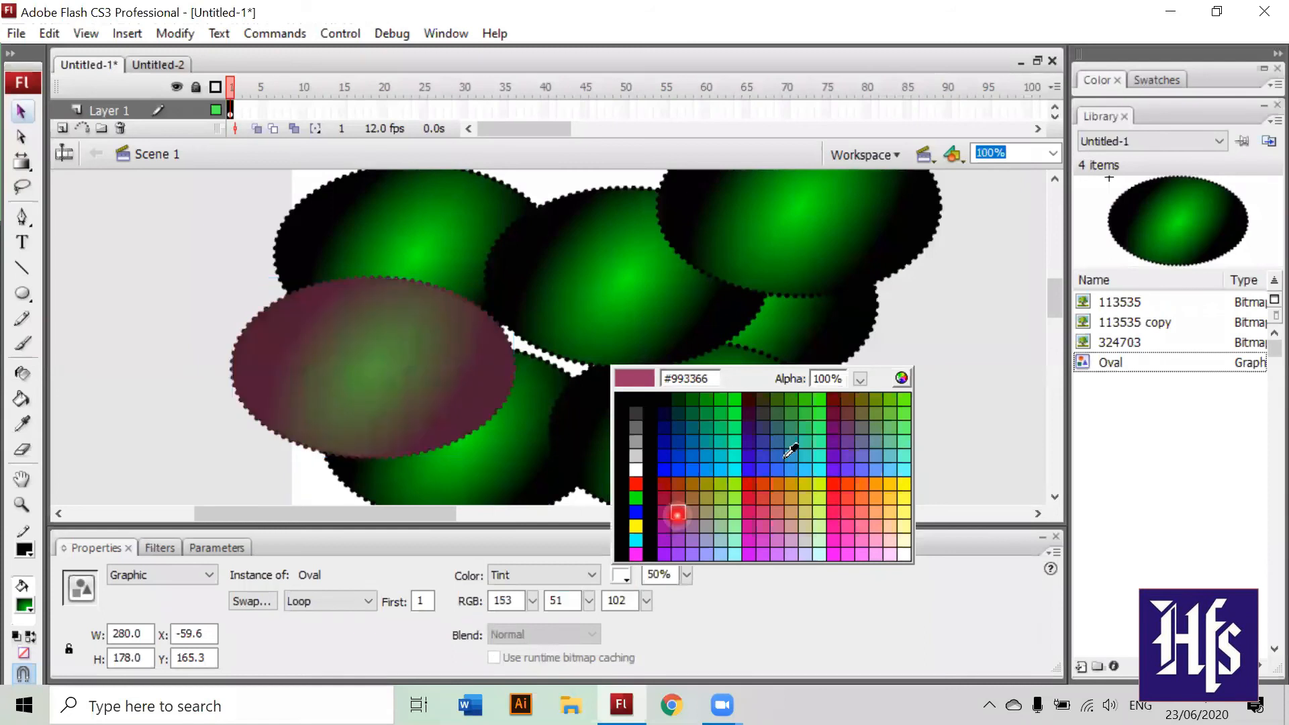
left_click(849, 392)
left_click(853, 514)
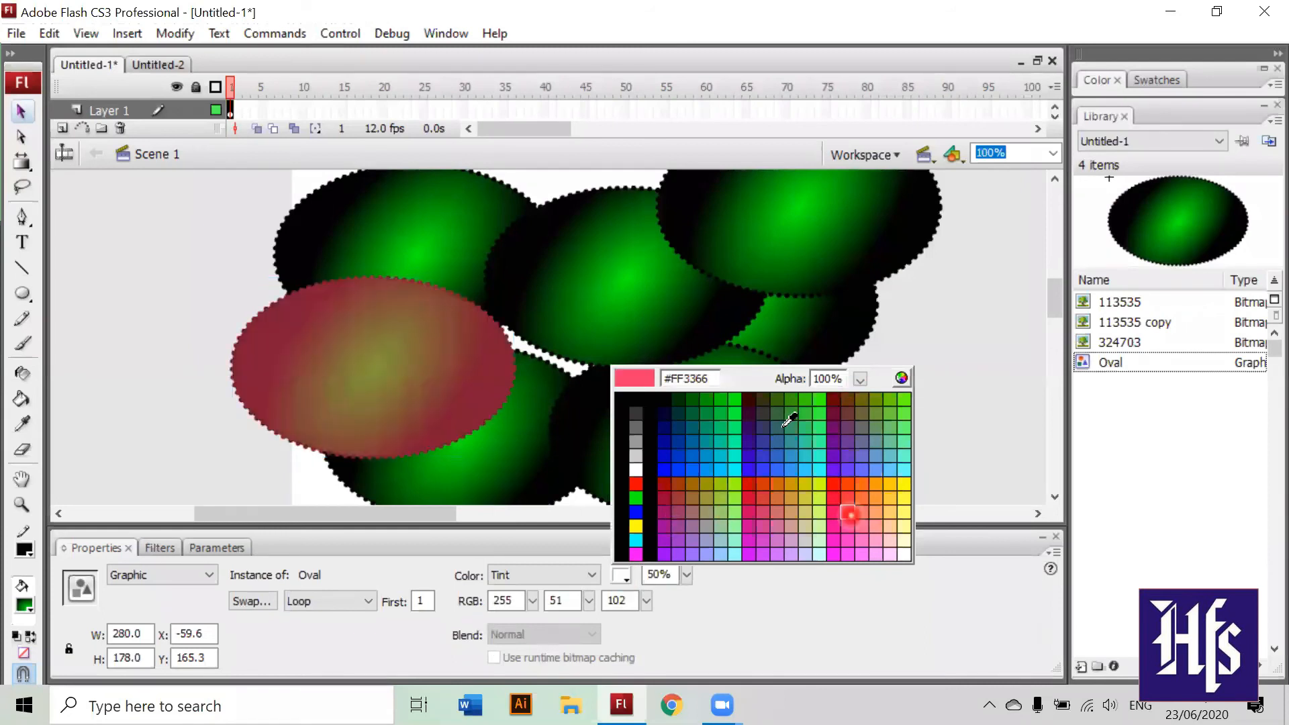
left_click(785, 427)
left_click(735, 500)
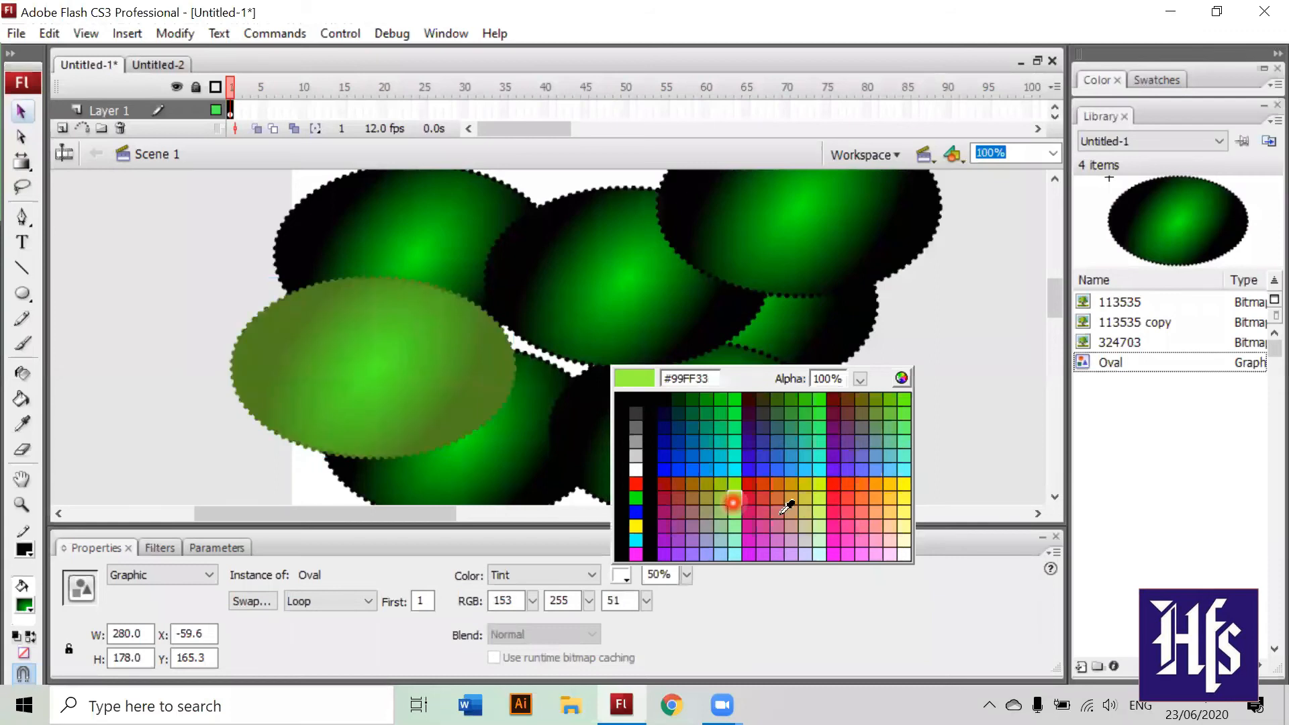
left_click(781, 512)
left_click(794, 511)
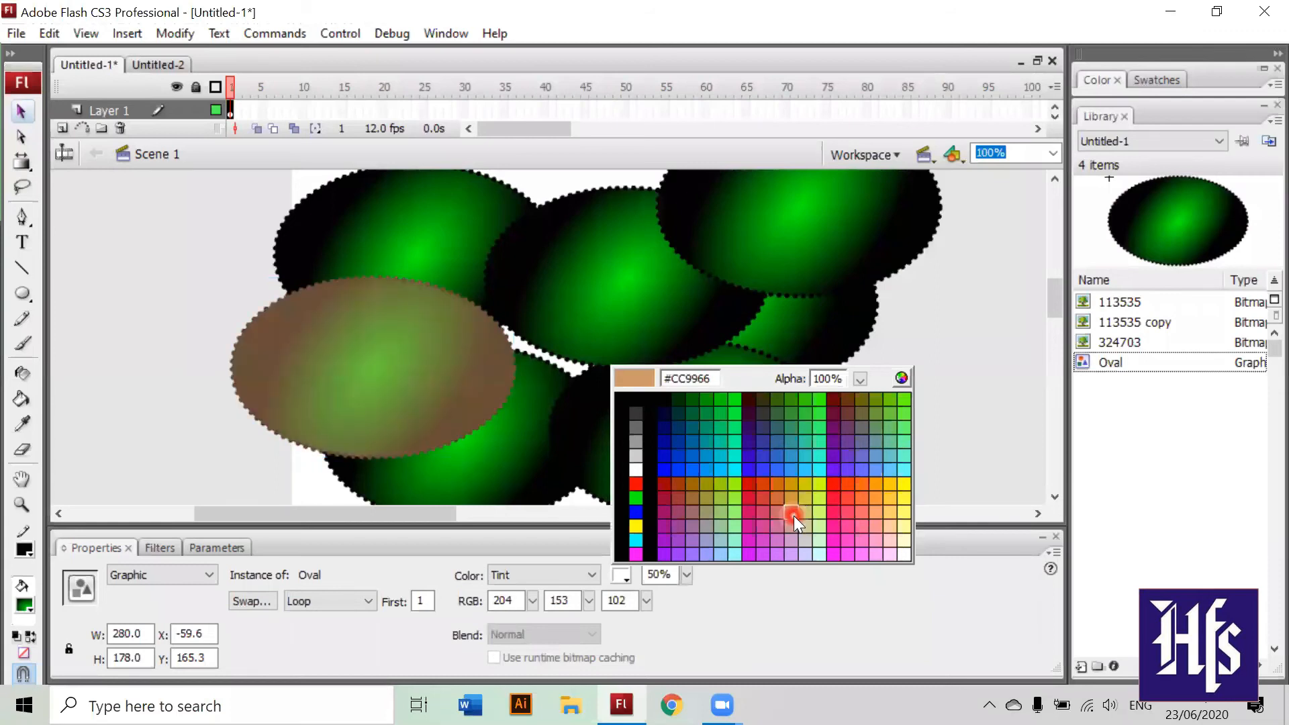
left_click(794, 515)
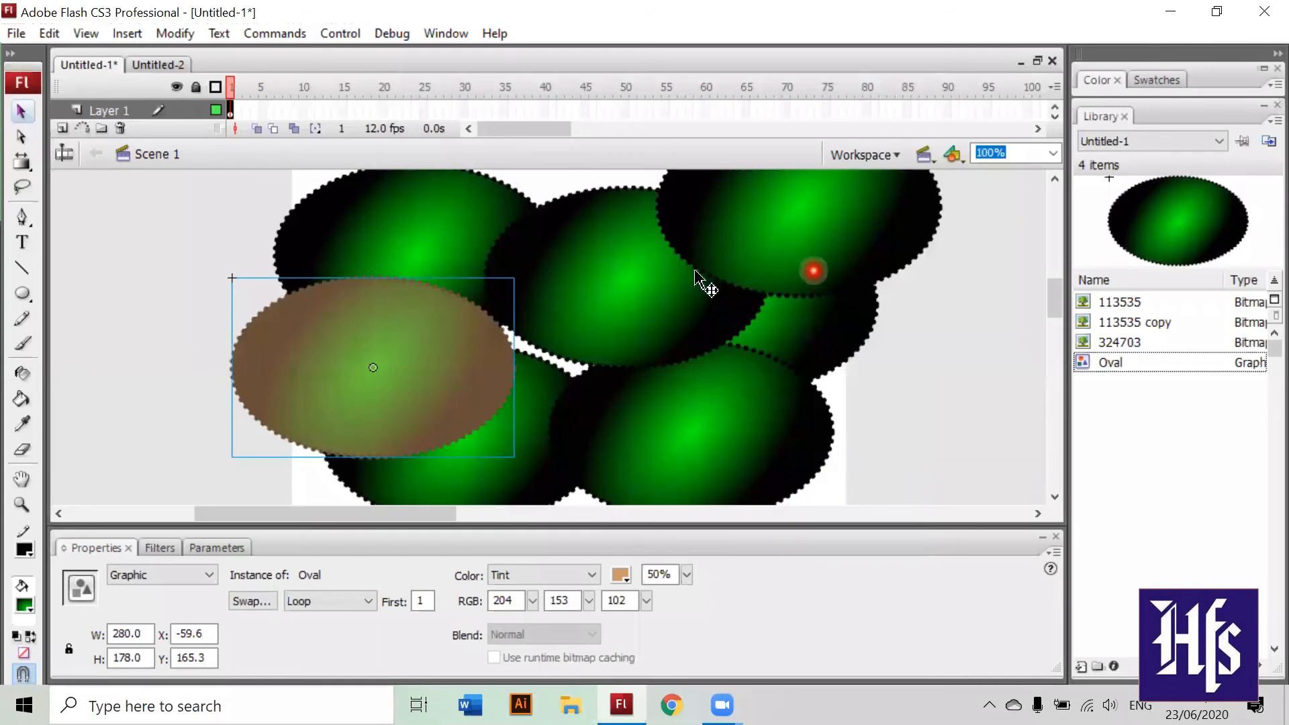
Step: Move the upper-right oval to about X 331.3, Y 53.0 and tint it purple with RGB 153, 0, 204
left_click(756, 259)
left_click_drag(742, 293, 696, 333)
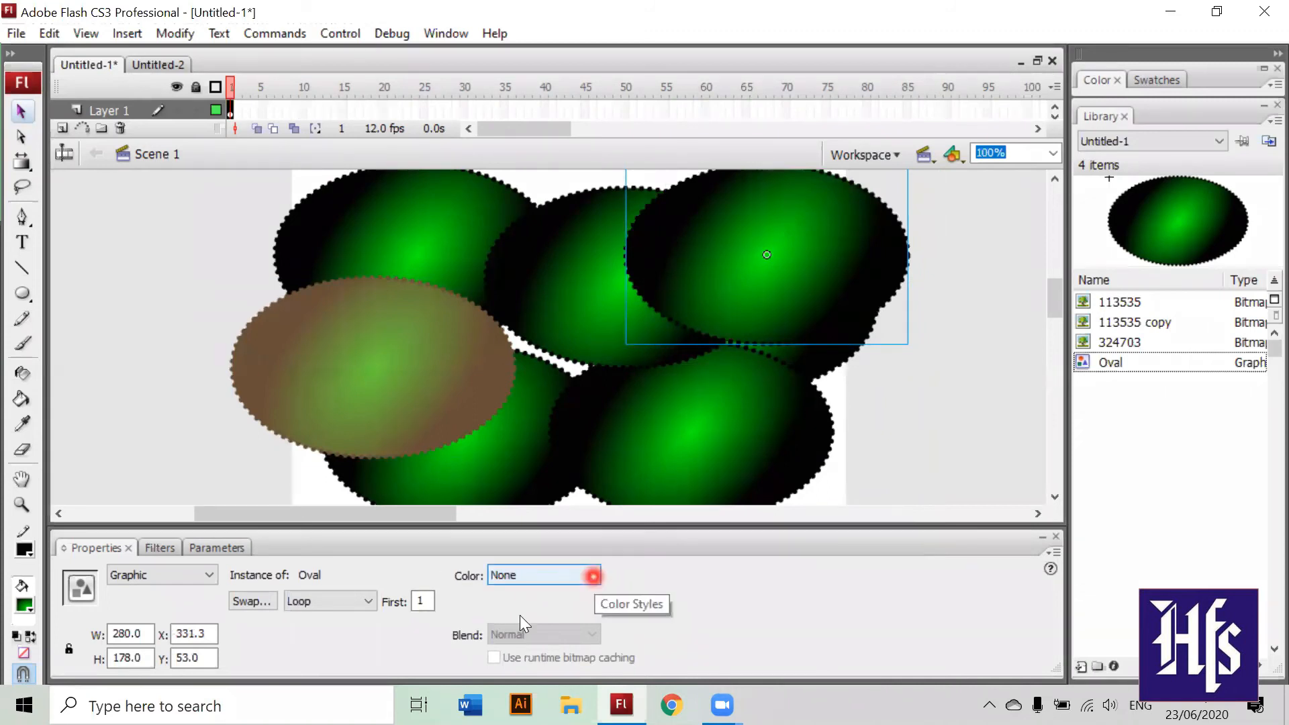
left_click(593, 576)
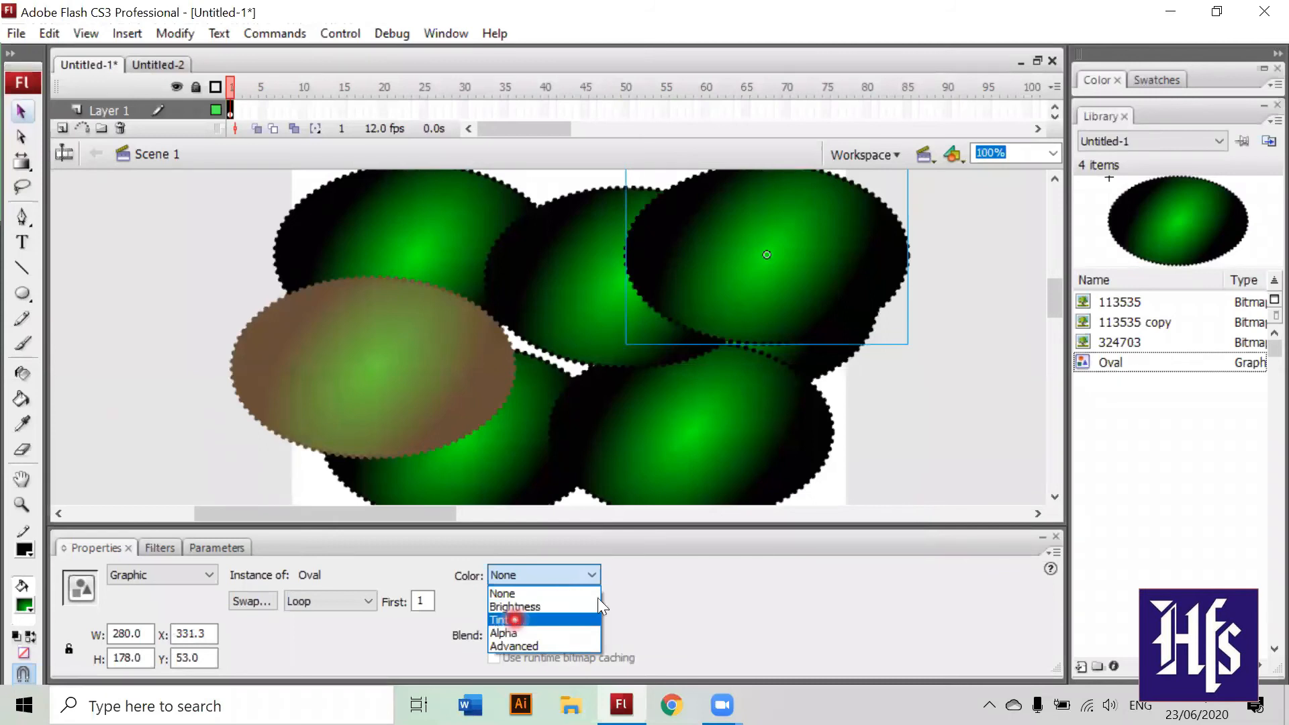
left_click(514, 619)
left_click(621, 576)
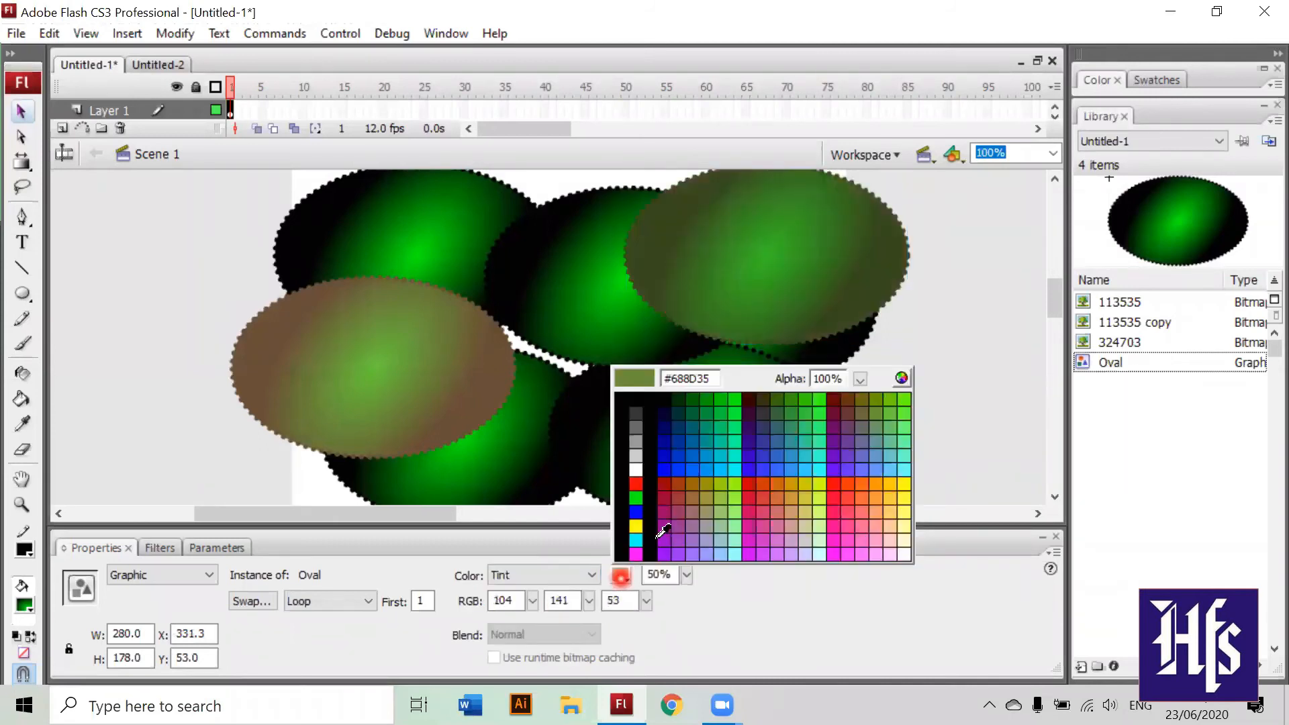
left_click(668, 541)
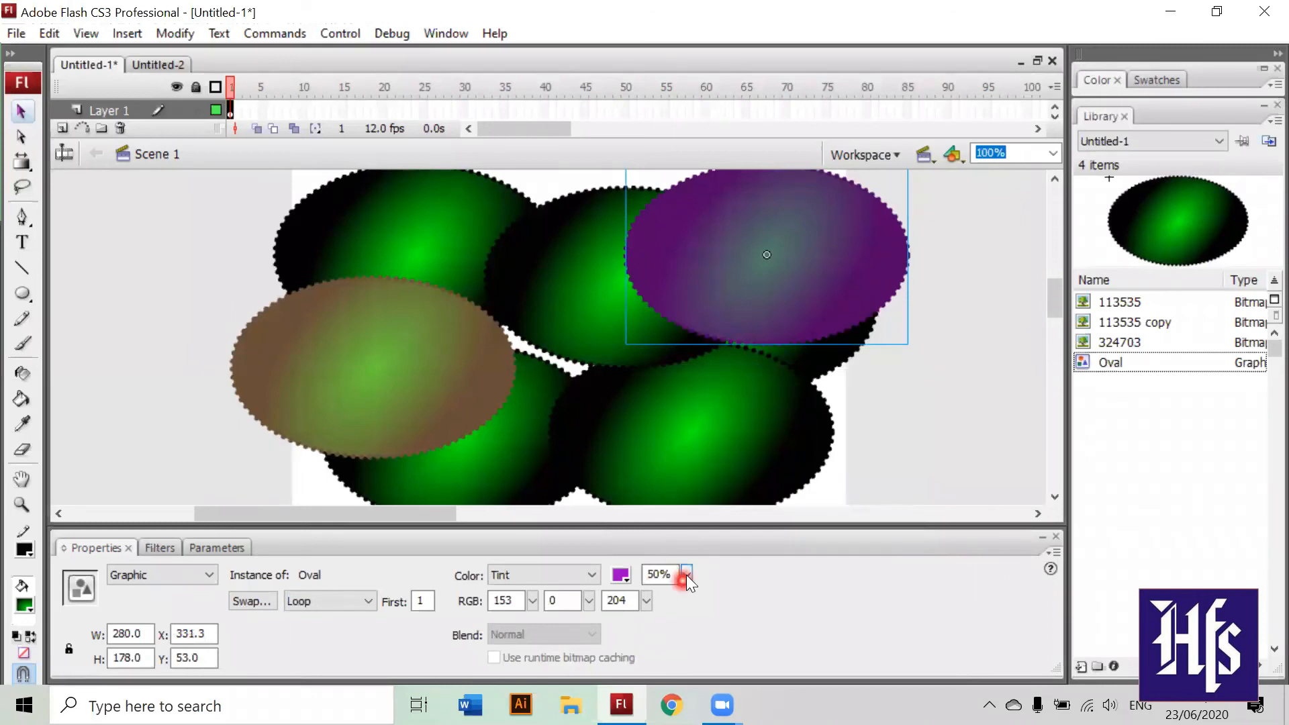
Step: Try a tint amount of 80% on the purple oval, and set it back to 50%
left_click_drag(686, 575, 635, 577)
type("80")
key("Return")
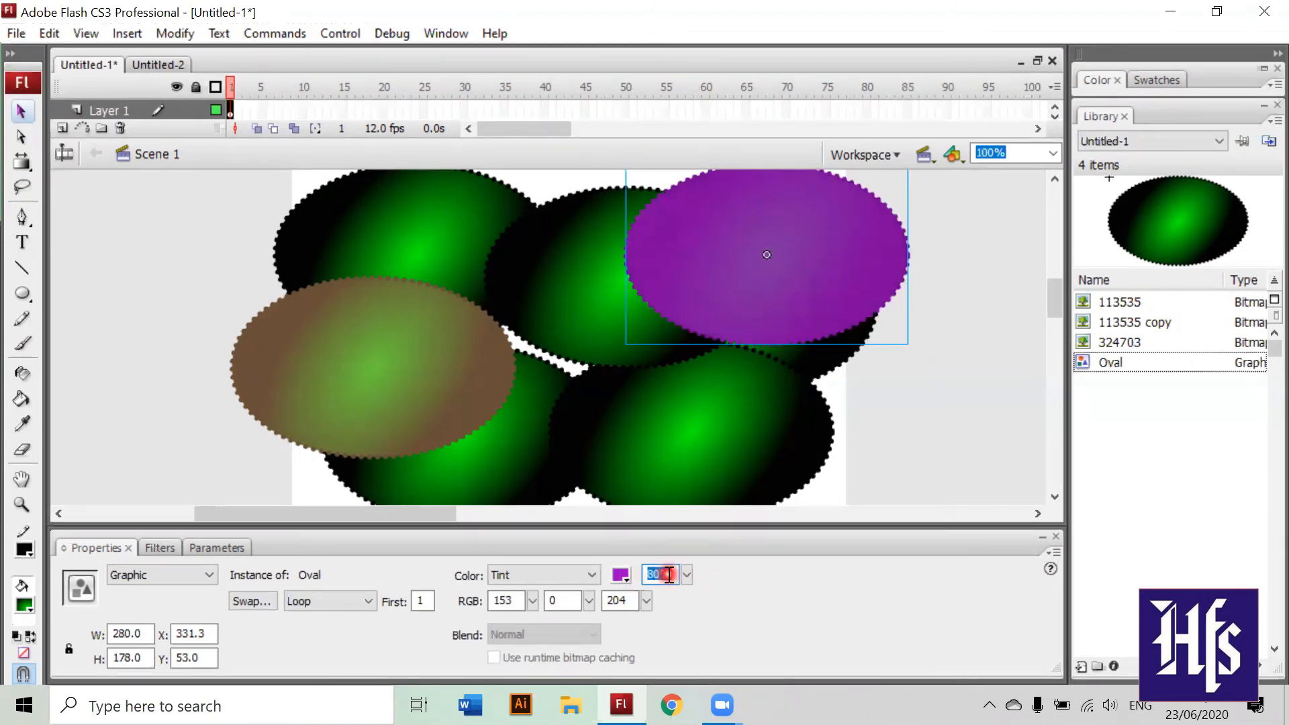
type("5")
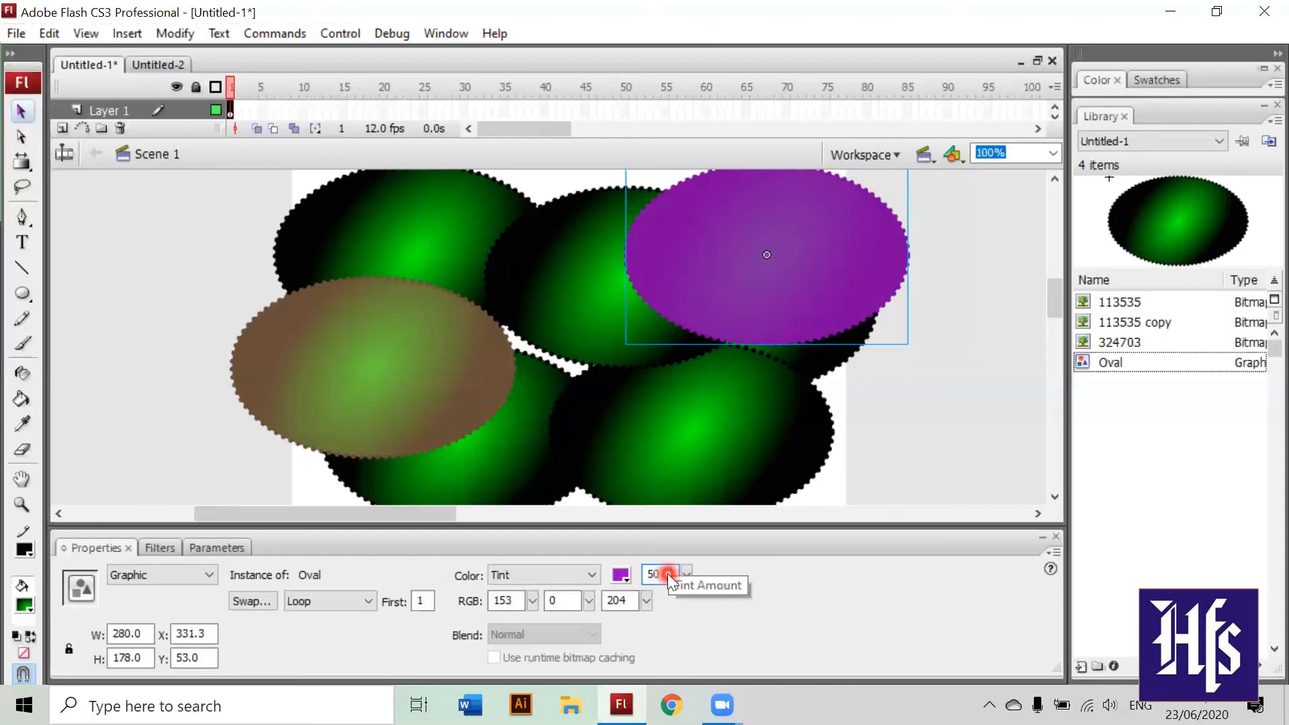
type("0")
key("Return")
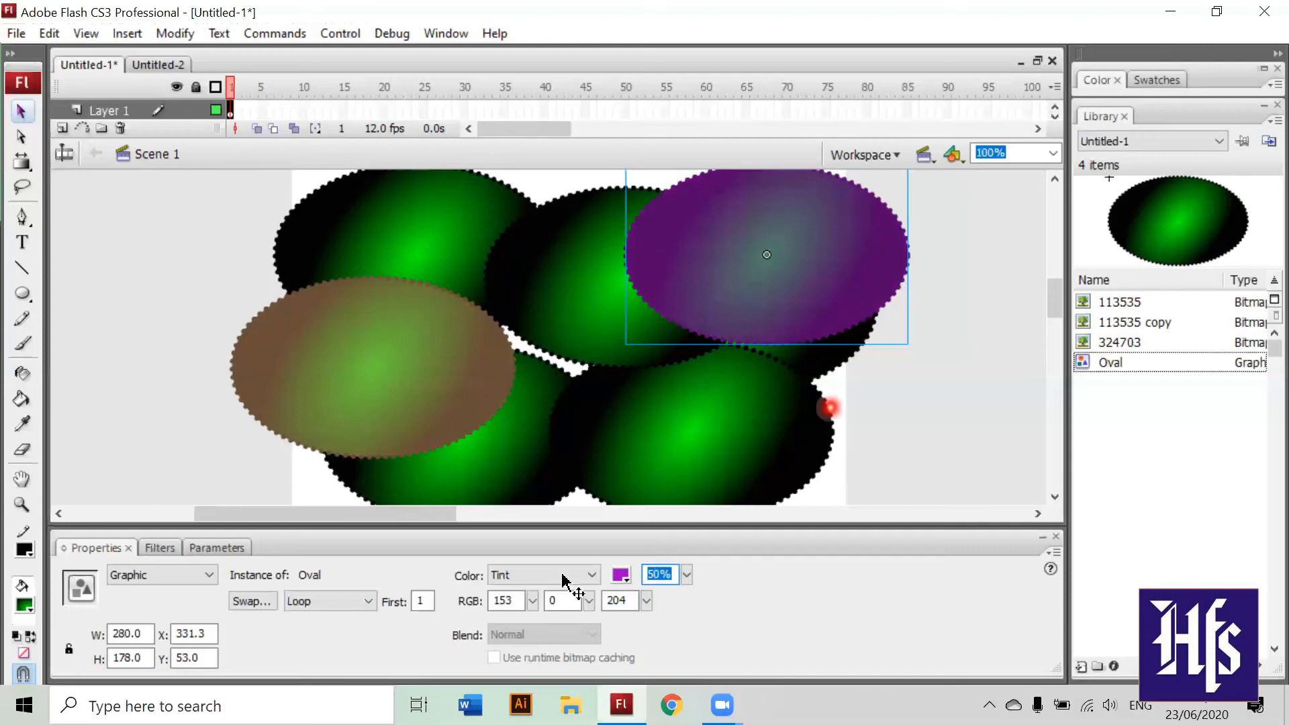
left_click(589, 577)
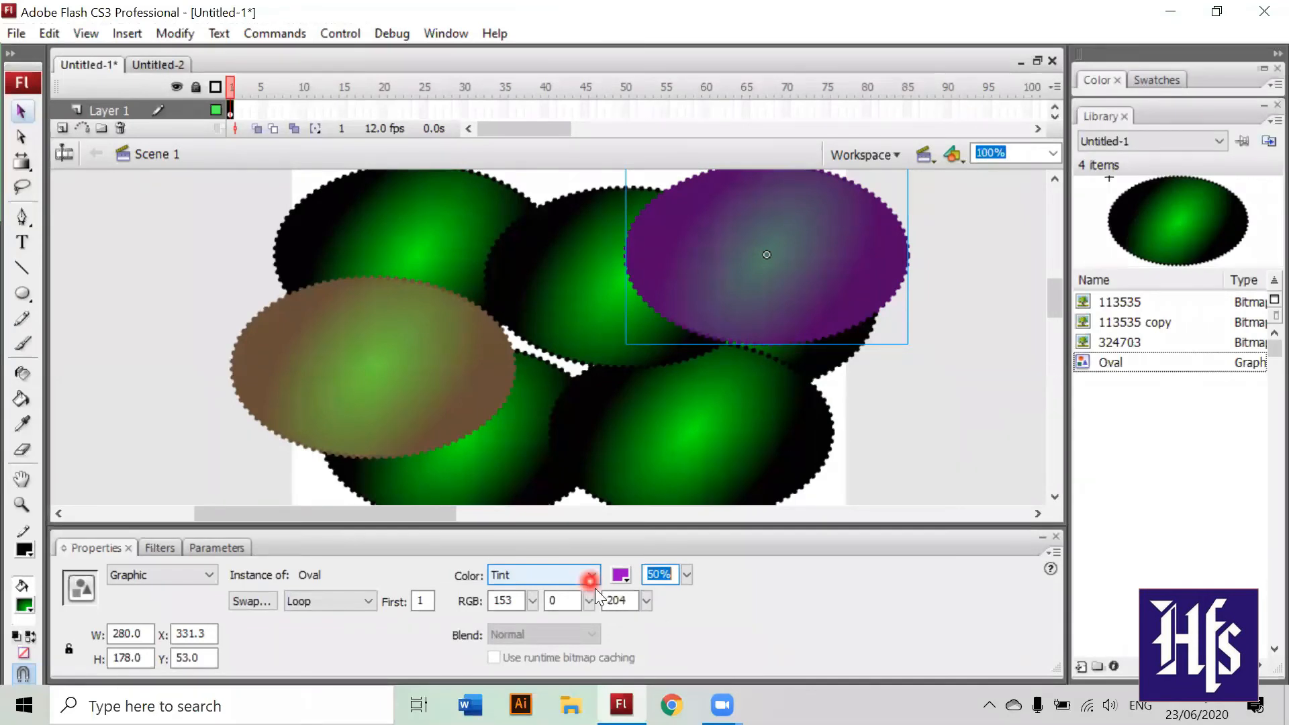
Step: Apply a Tint to the lower-right oval with the light cyan color #99FFFF
left_click(774, 430)
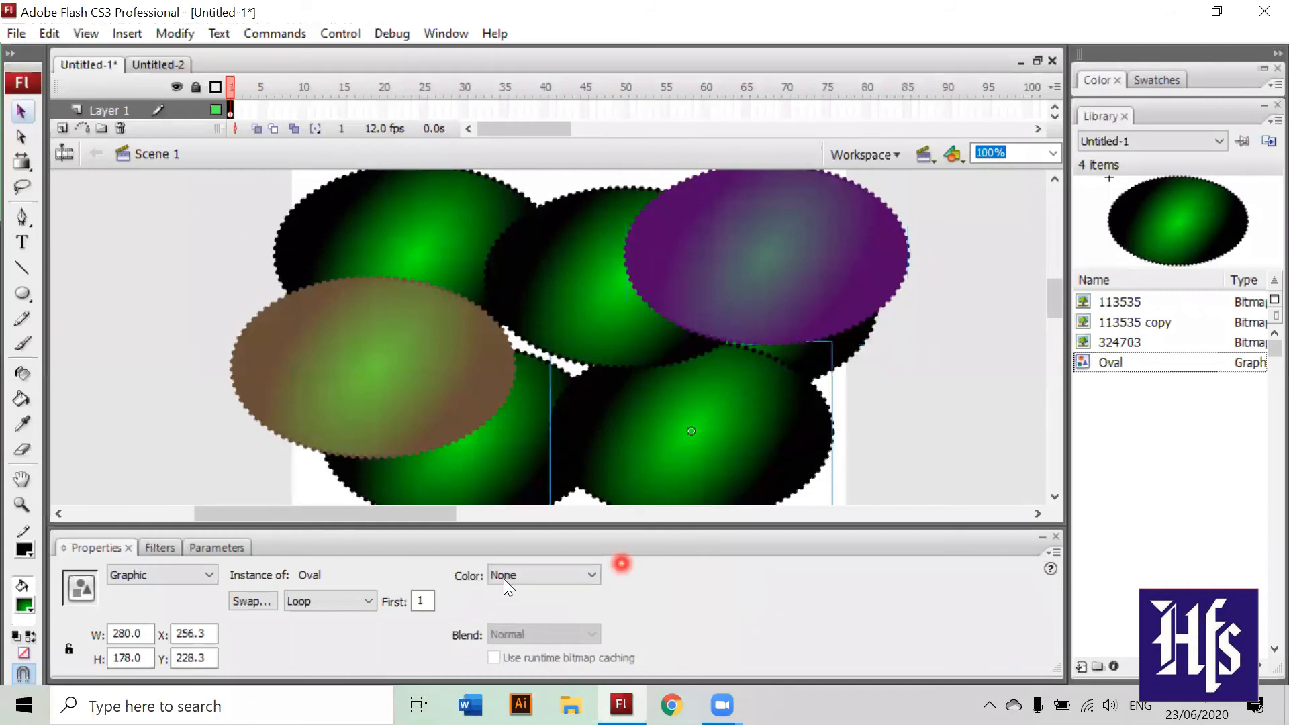
left_click(591, 575)
left_click(511, 617)
left_click(622, 575)
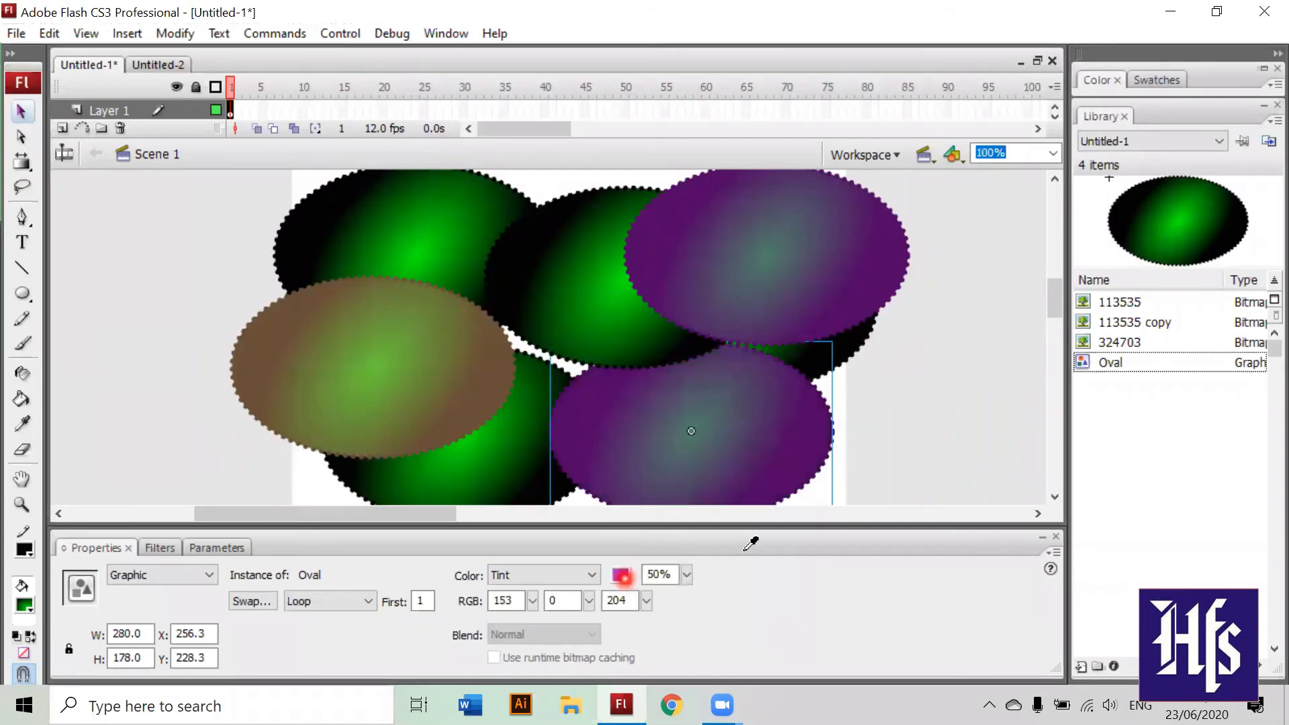
left_click(744, 549)
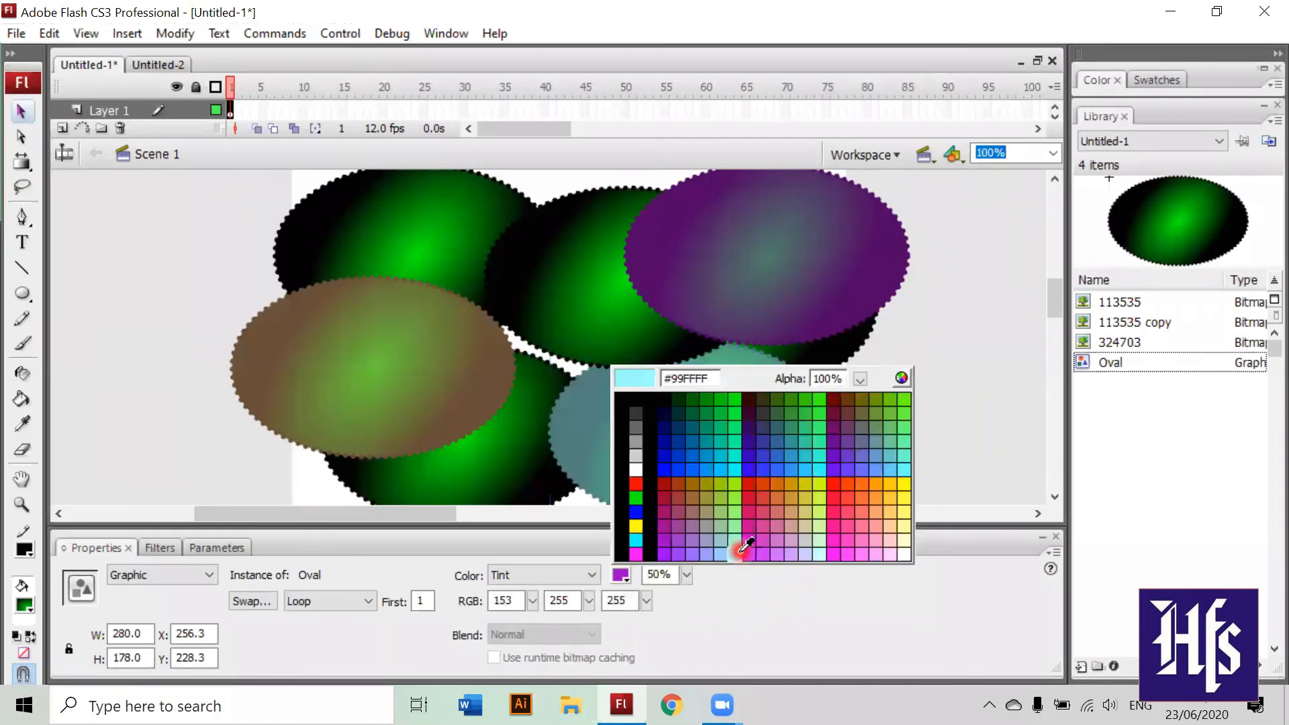
left_click(879, 531)
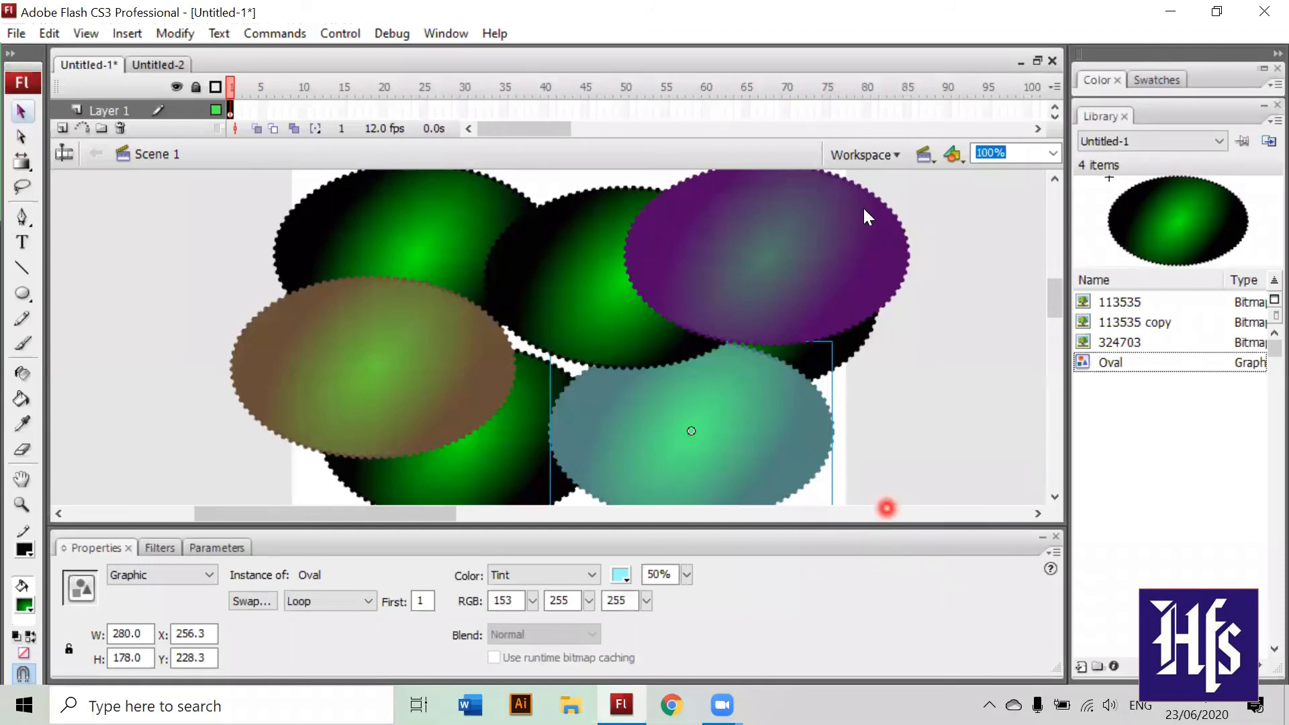
Step: Move the purple oval to about X 323.3, Y 81.0 and change its color style from Tint to Alpha
left_click(832, 225)
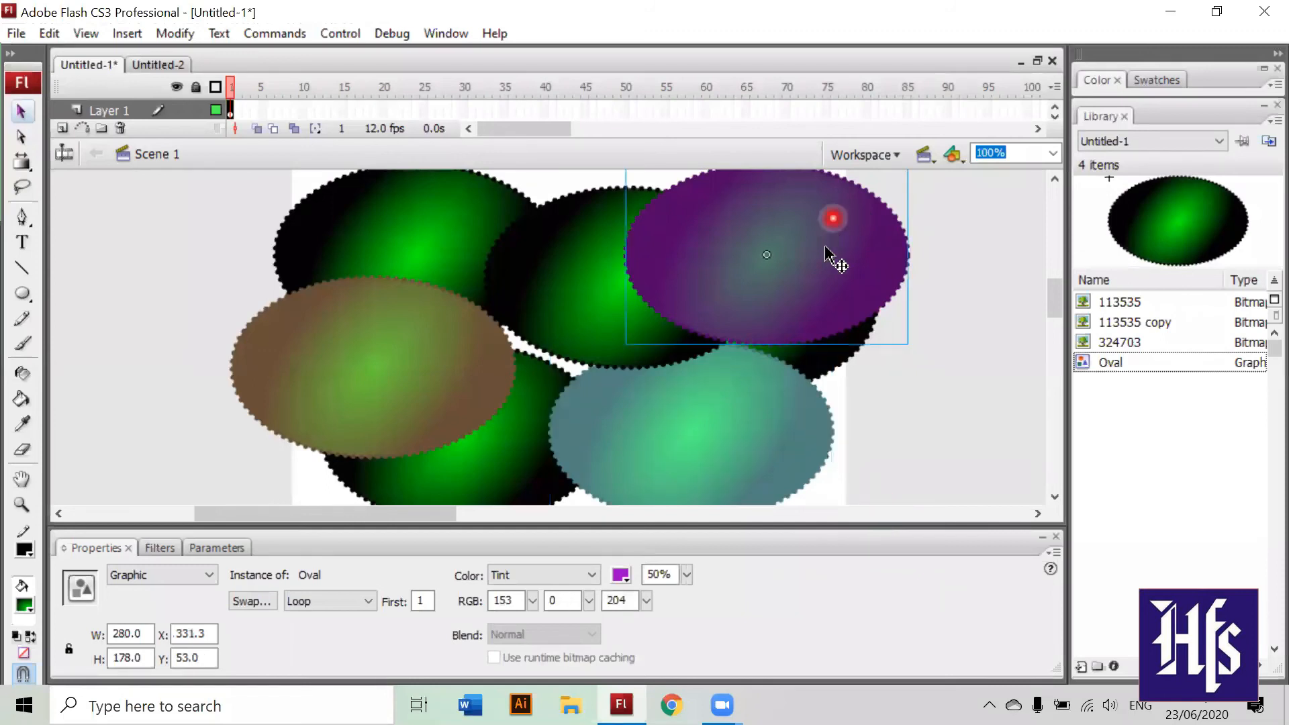
left_click_drag(825, 247, 825, 246)
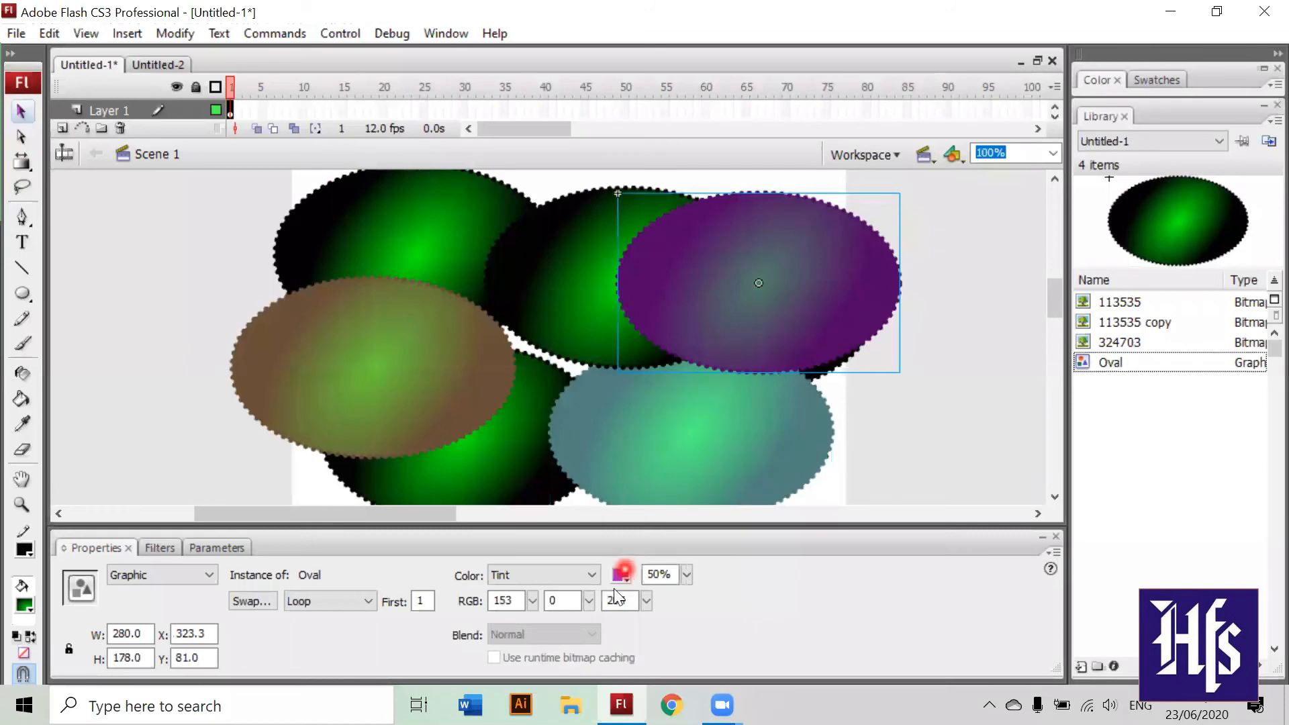
left_click(592, 576)
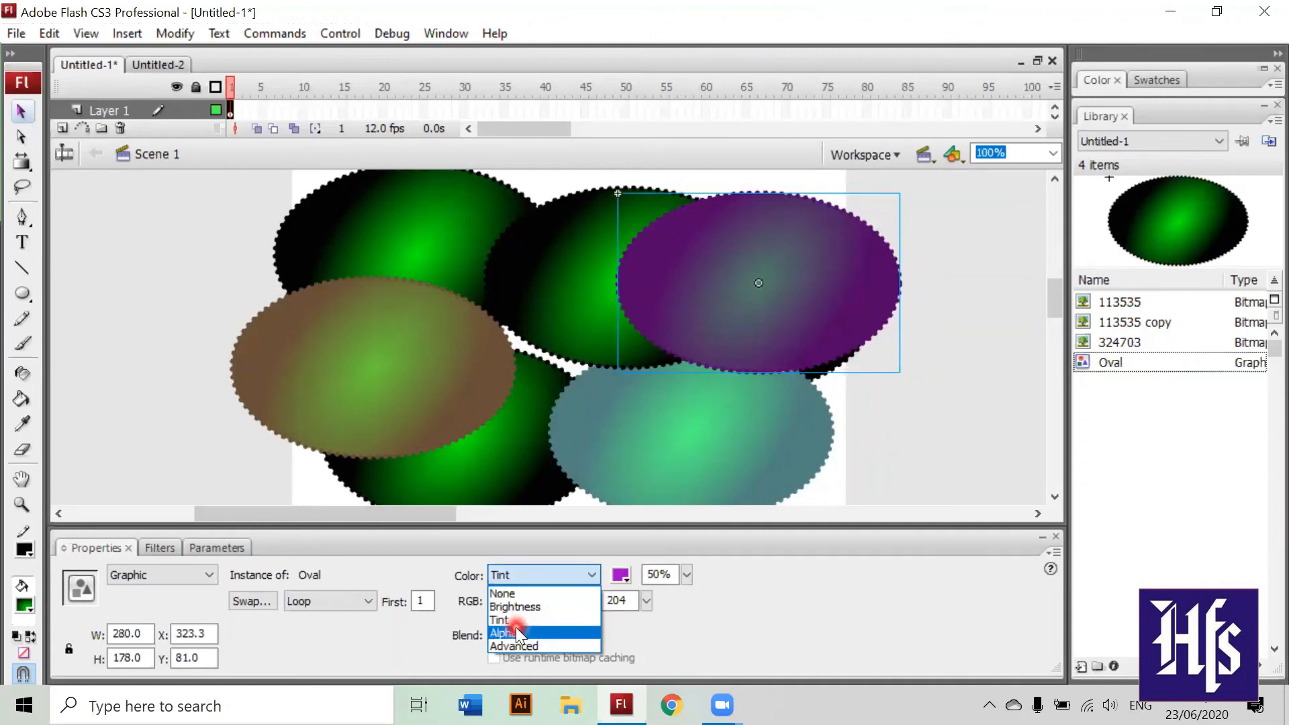
left_click(517, 633)
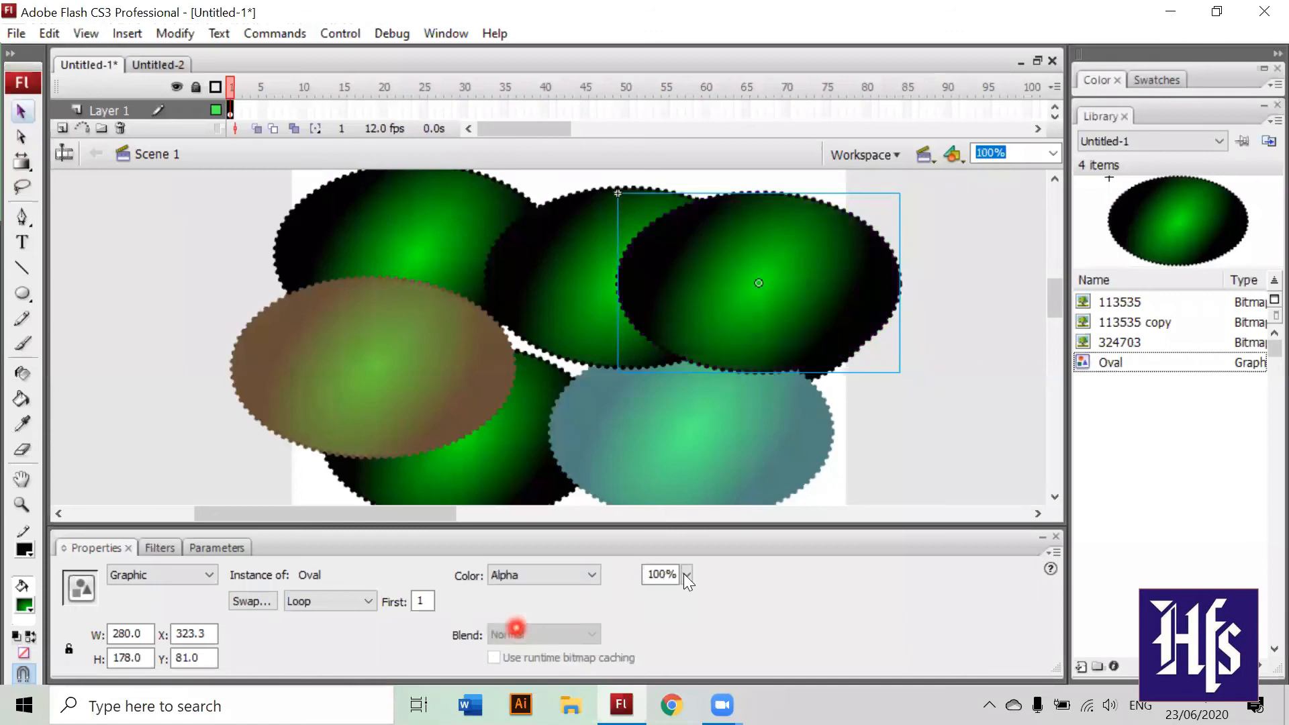
Step: Try an alpha of 50% on the upper-right oval, and change it to 90%
left_click(685, 576)
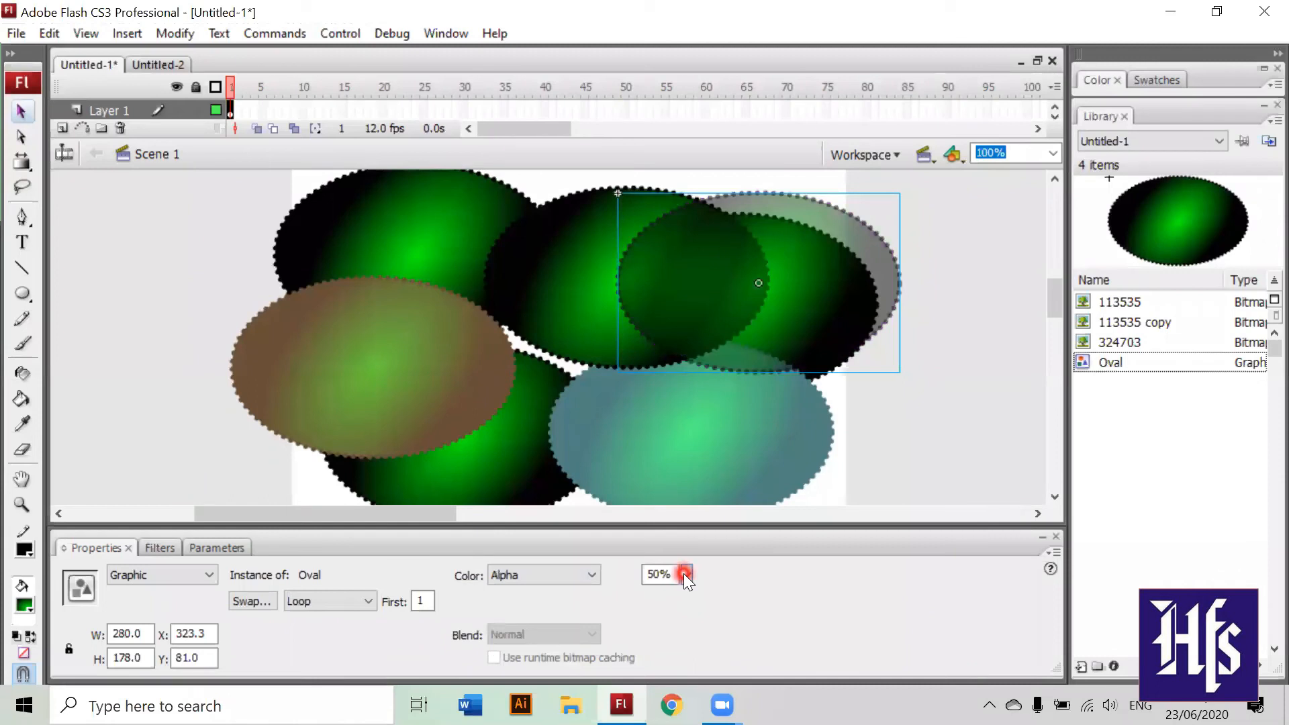
left_click_drag(669, 573, 631, 576)
type("90")
key("Return")
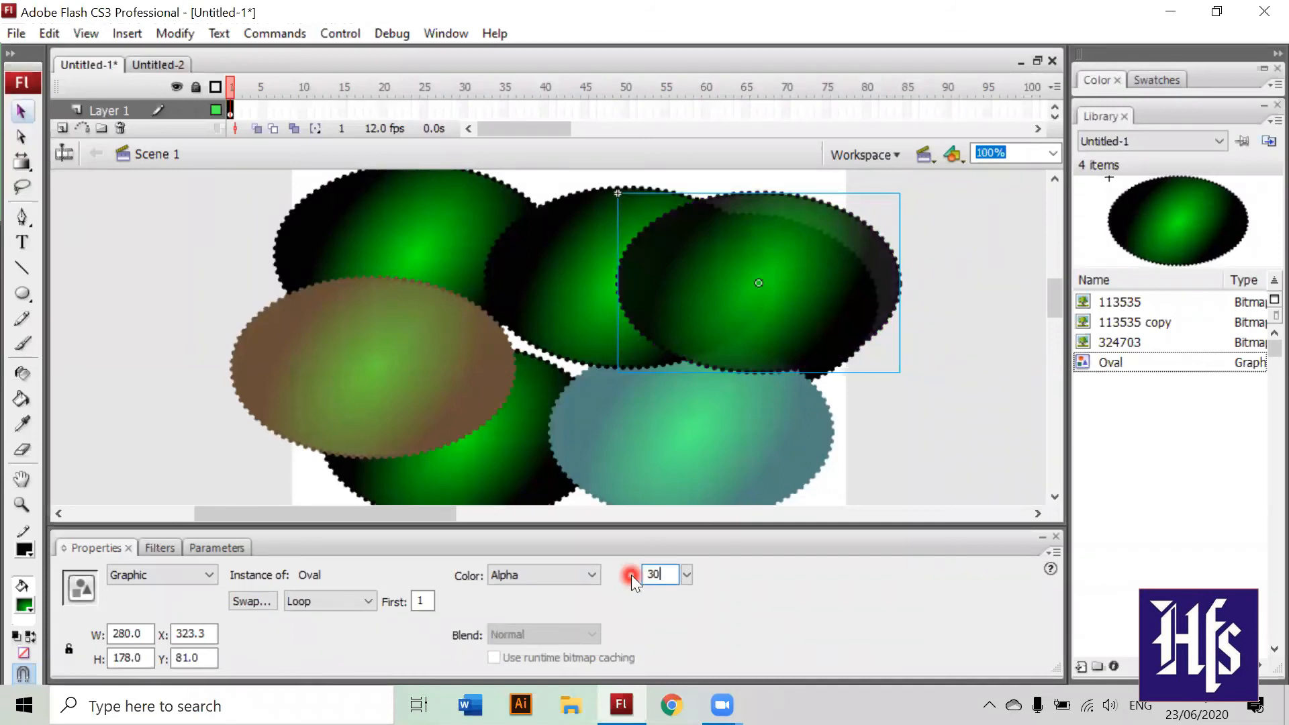
Step: Set the upper-right oval's alpha to 30% and move it over the other ovals, ending at about X 295.3, Y 161.0
key("Return")
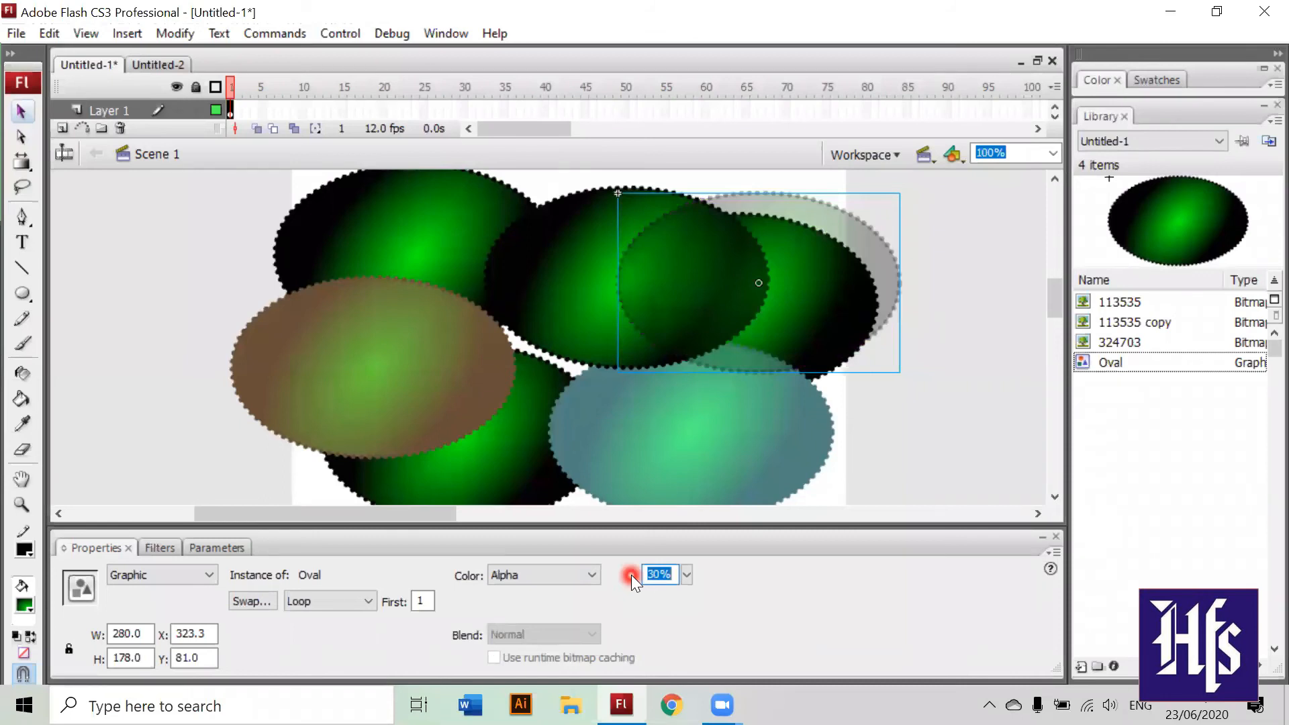
left_click(854, 296)
left_click(813, 214)
left_click_drag(661, 379, 823, 332)
left_click_drag(822, 333, 454, 405)
left_click_drag(579, 374, 299, 265)
left_click_drag(300, 265, 801, 345)
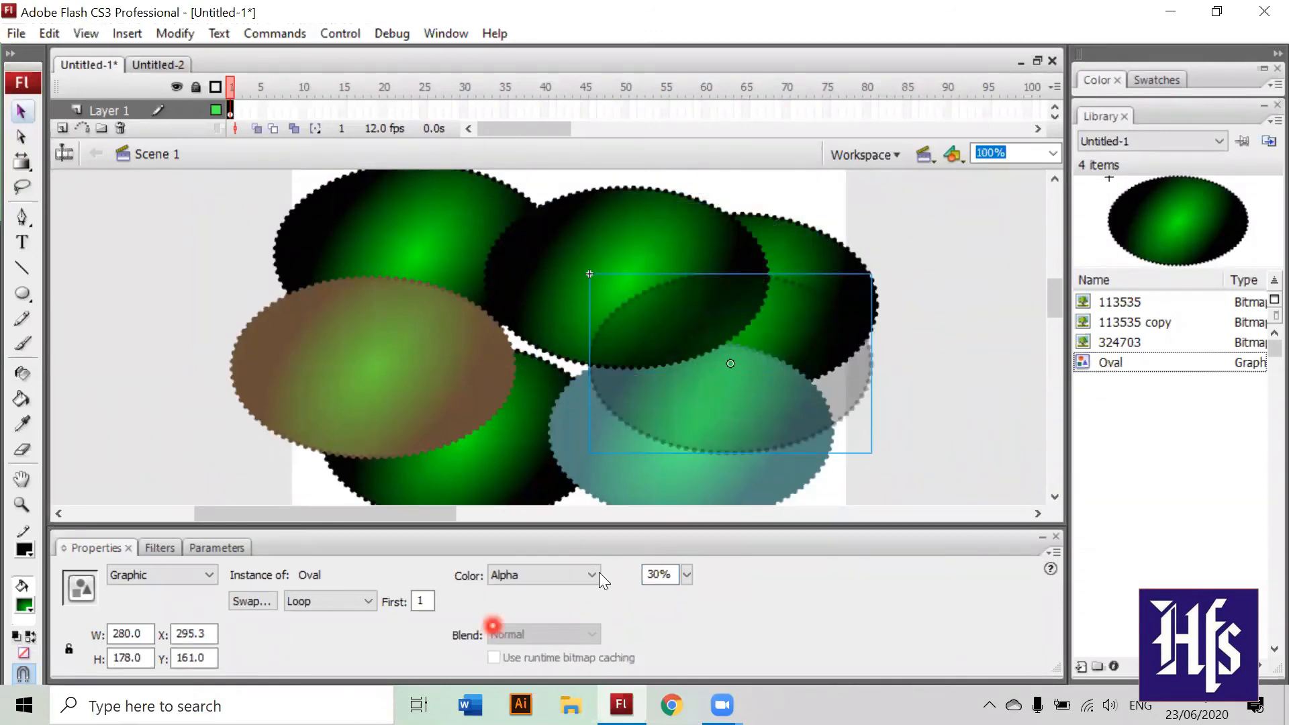
left_click(591, 574)
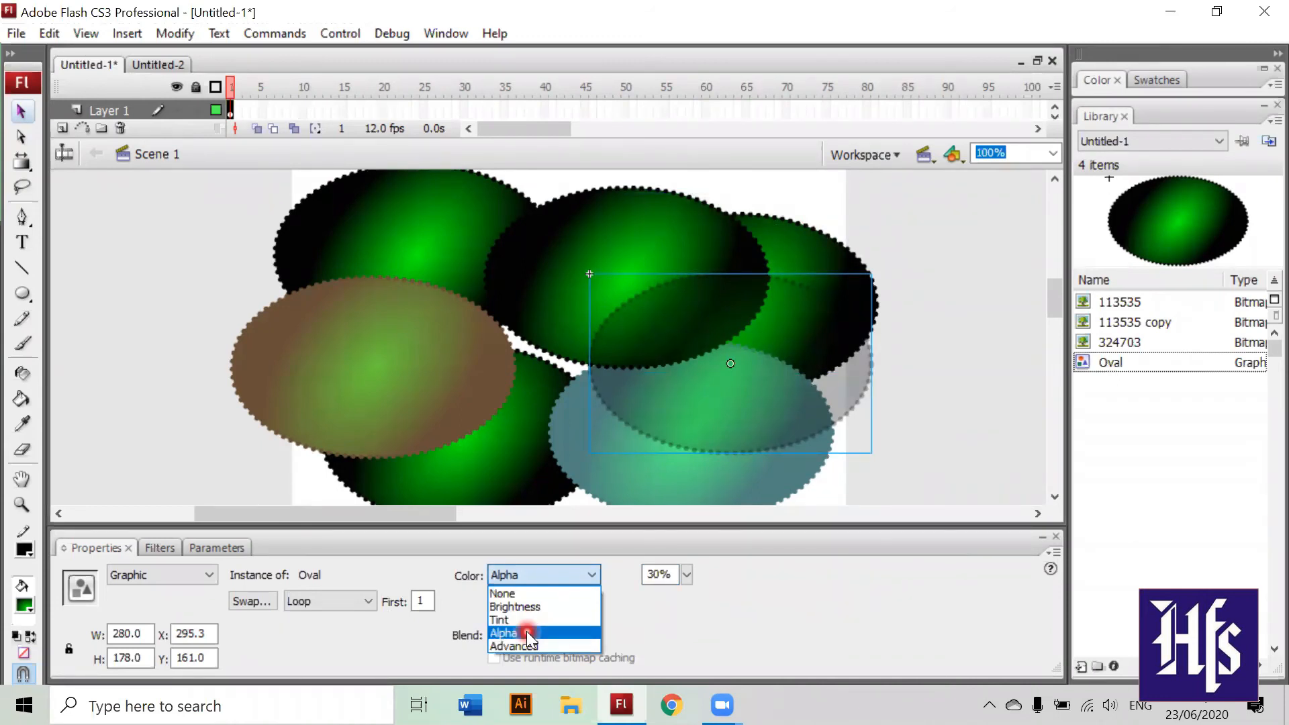
left_click(354, 343)
Step: Change the brown oval's color style from Tint to Alpha and set its alpha to 70%
left_click(383, 331)
left_click(574, 591)
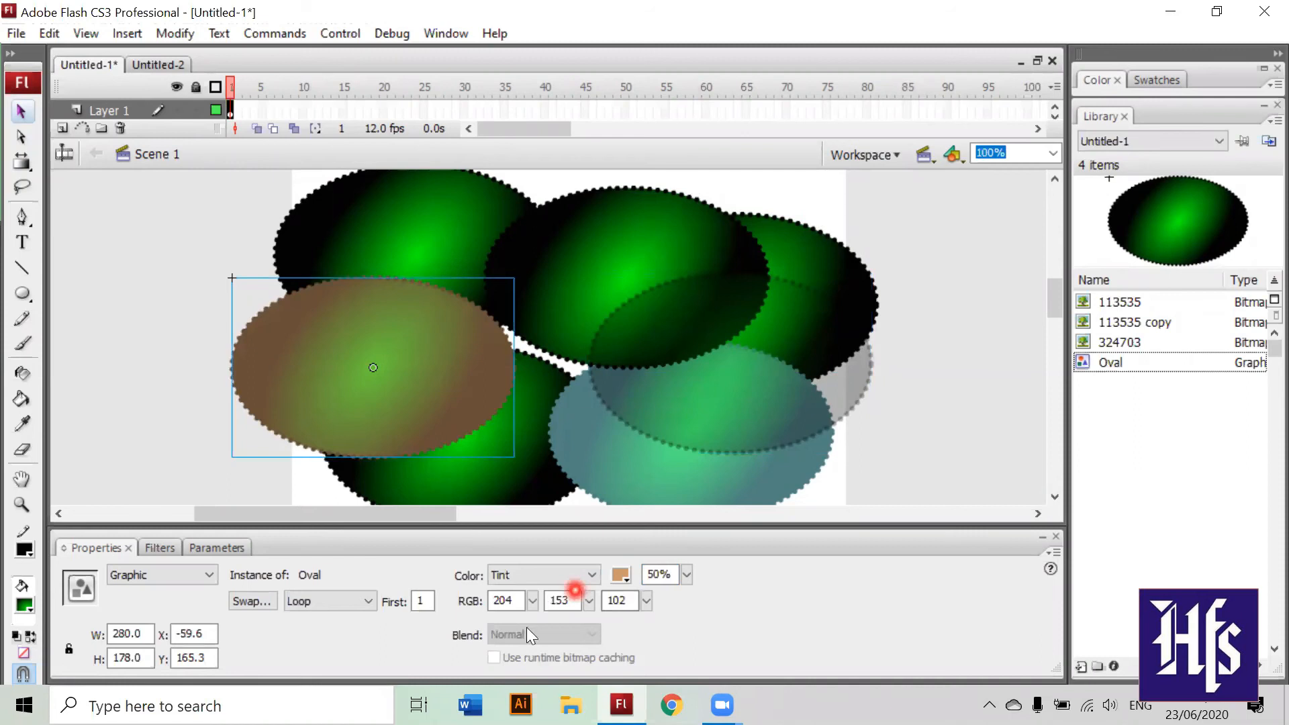
left_click(544, 575)
left_click(527, 627)
left_click(671, 575)
left_click_drag(658, 574, 635, 575)
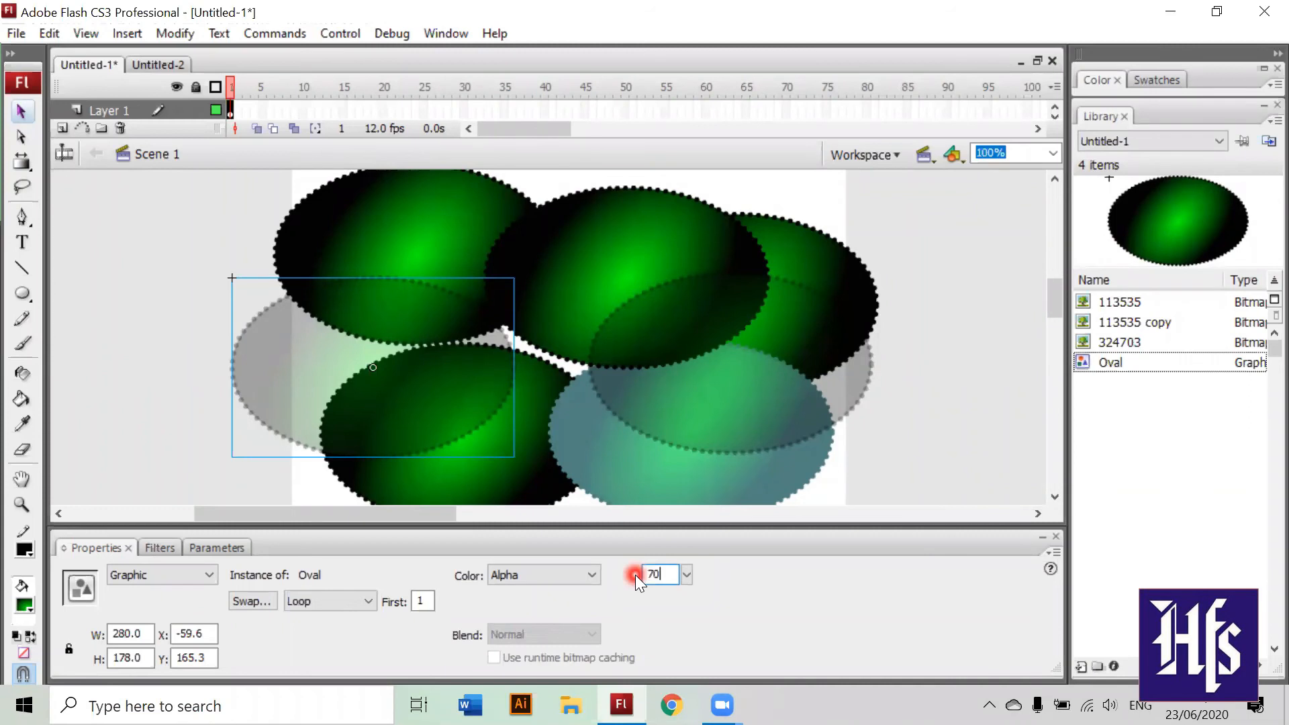
key("Return")
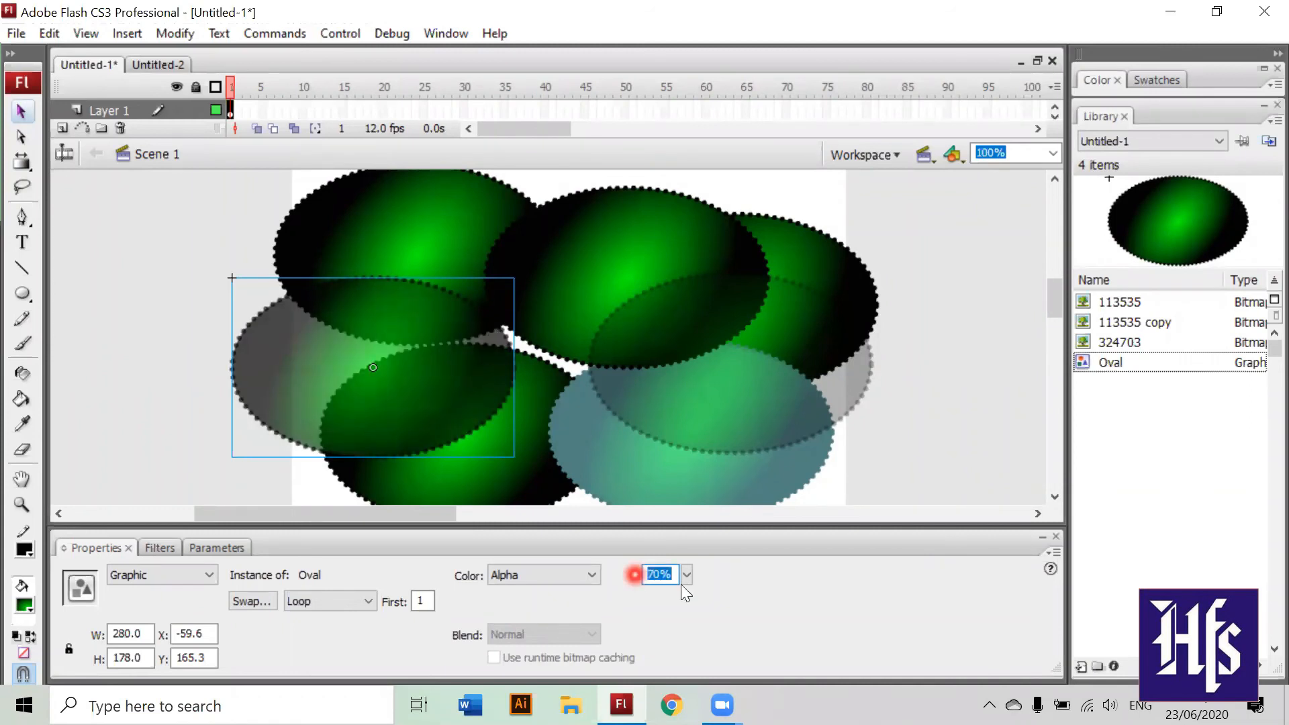
Step: Try alpha amounts of 90%, 100%, 10%, 20% and 40% on the same oval, and set it to 50%
type("90")
key("Return")
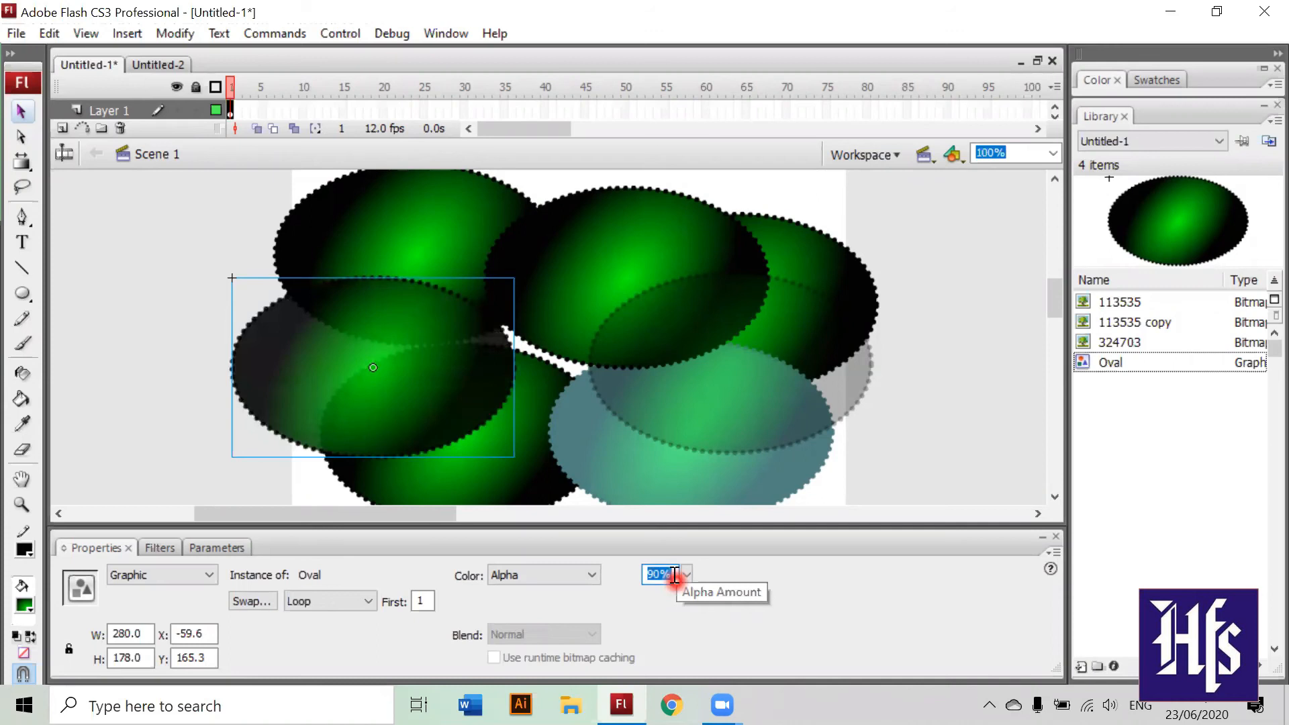
left_click_drag(674, 575, 641, 575)
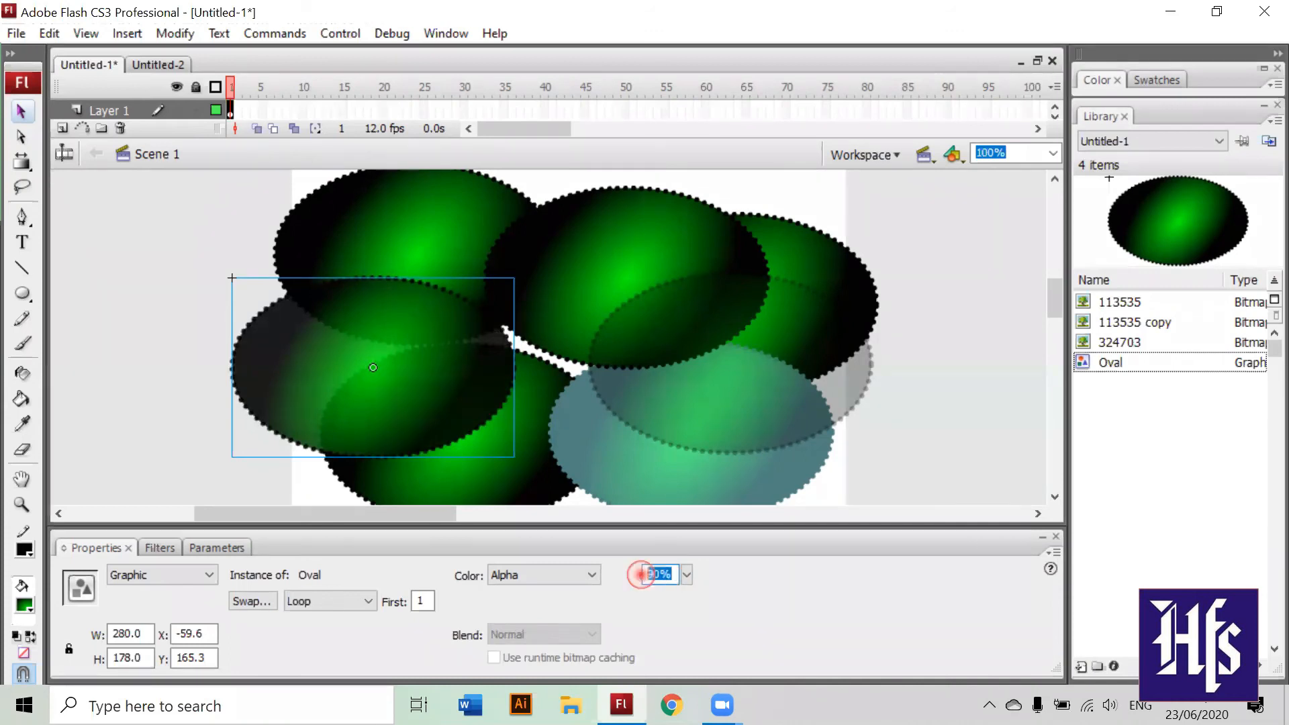
type("100")
key("Return")
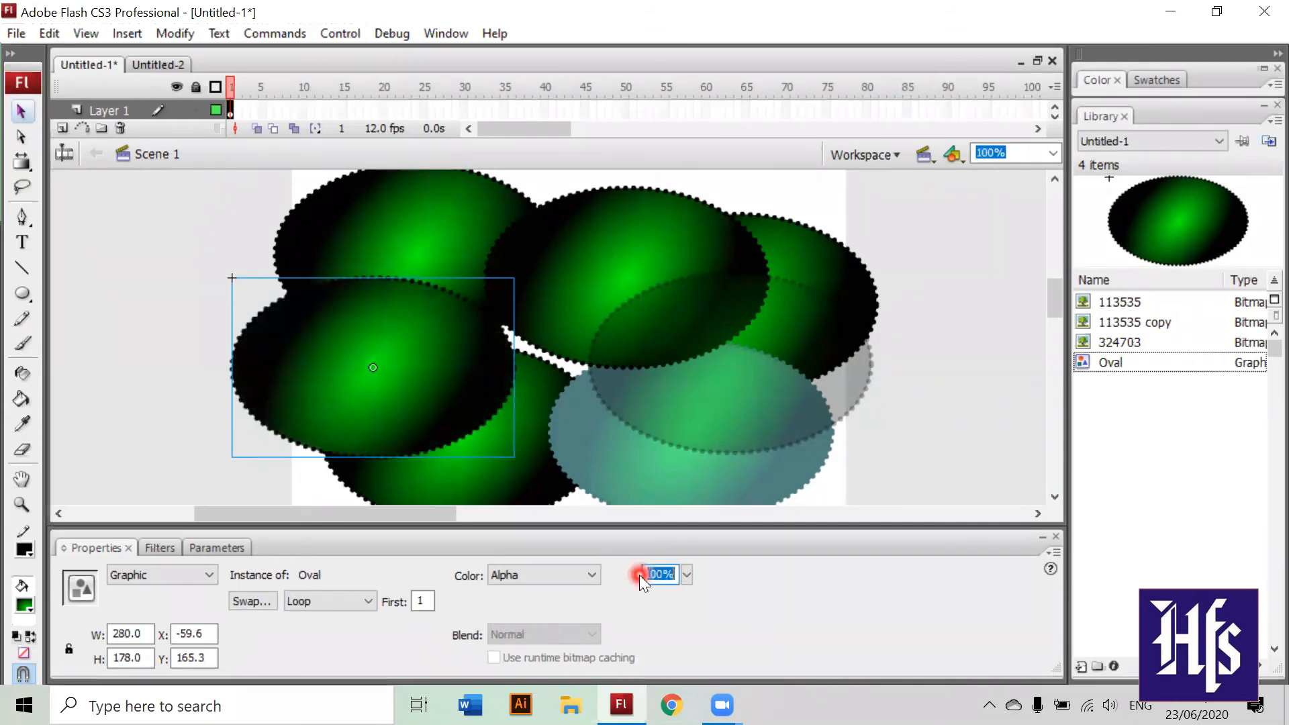
type("10")
key("Return")
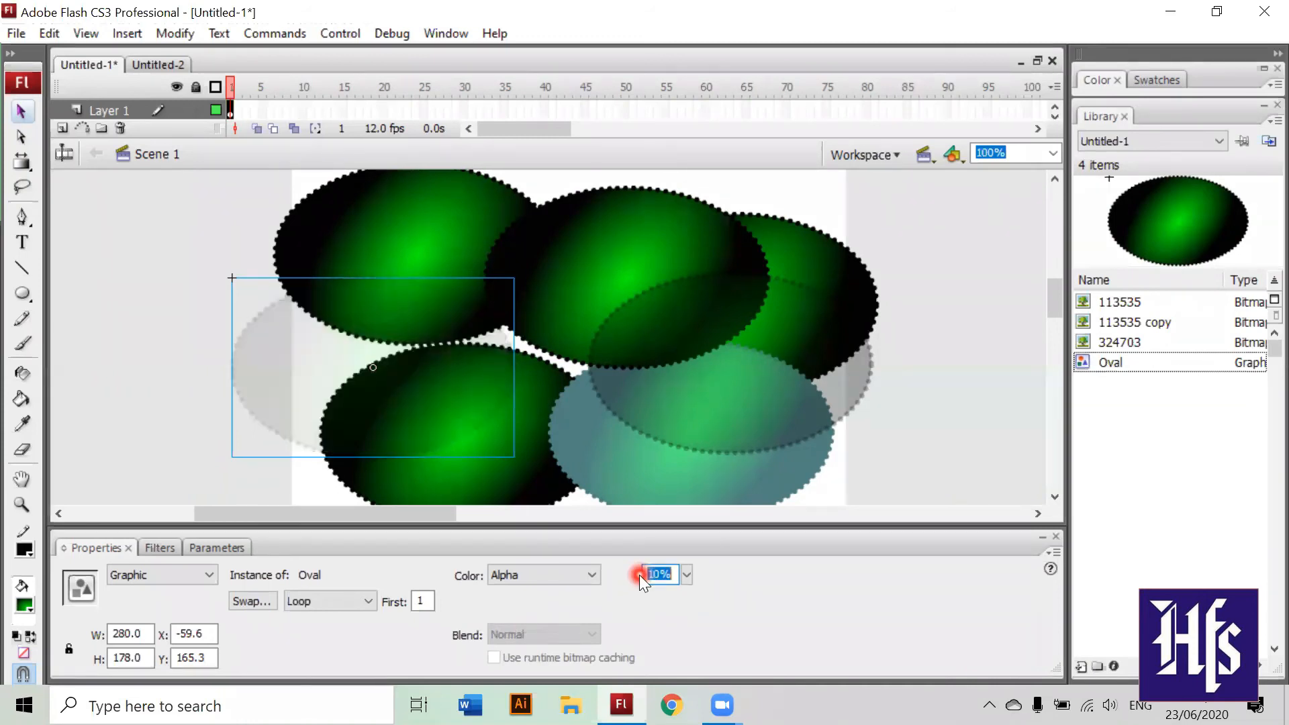
type("20")
key("Return")
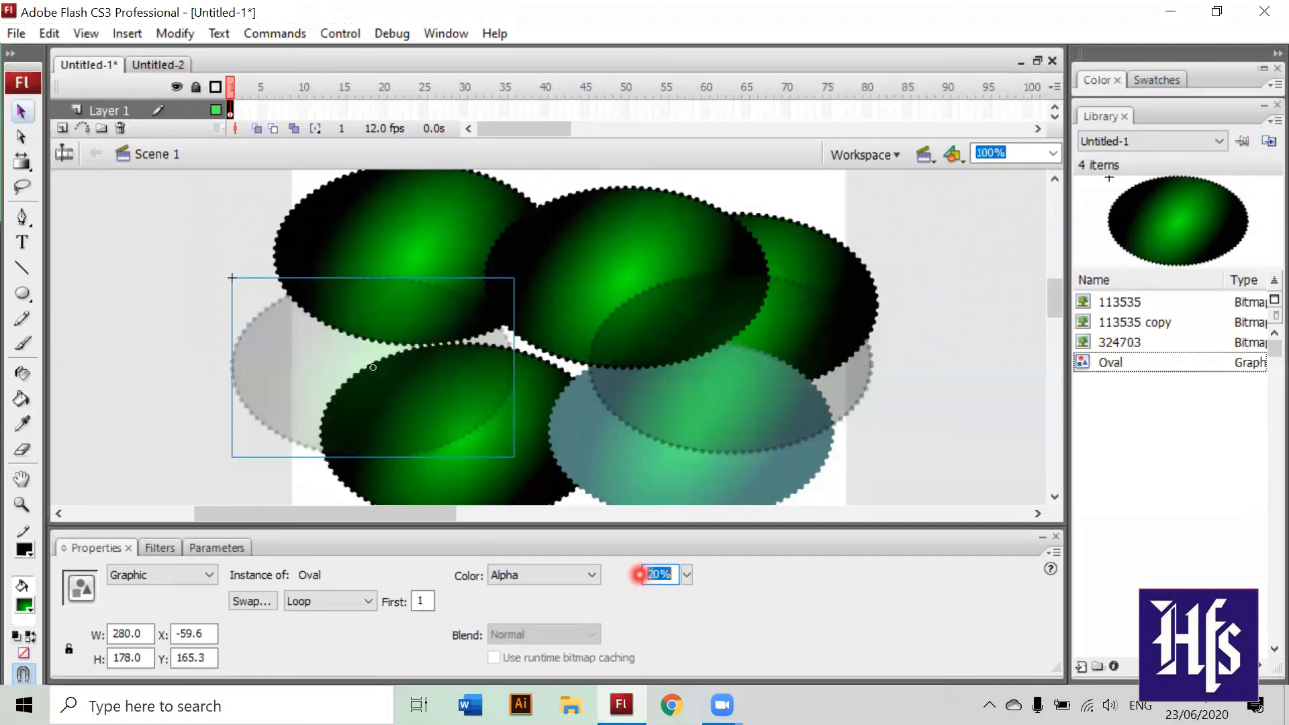
type("40")
key("Return")
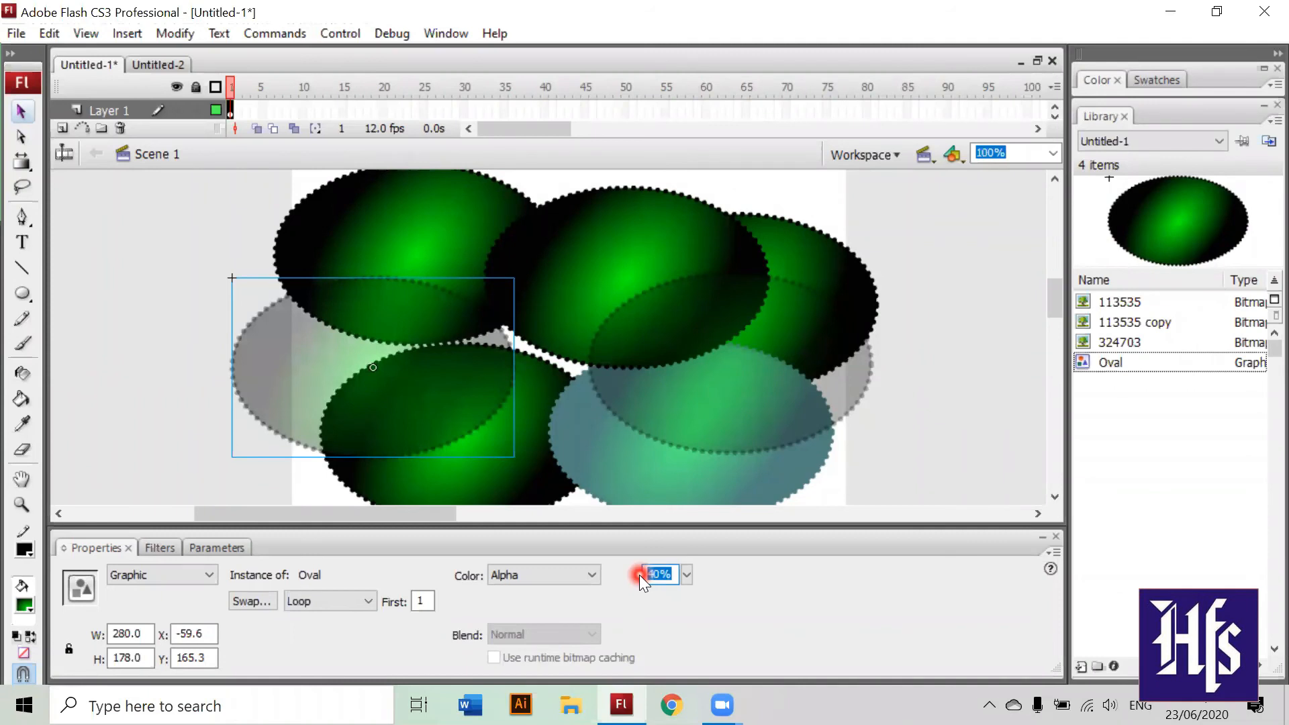
type("50")
key("Return")
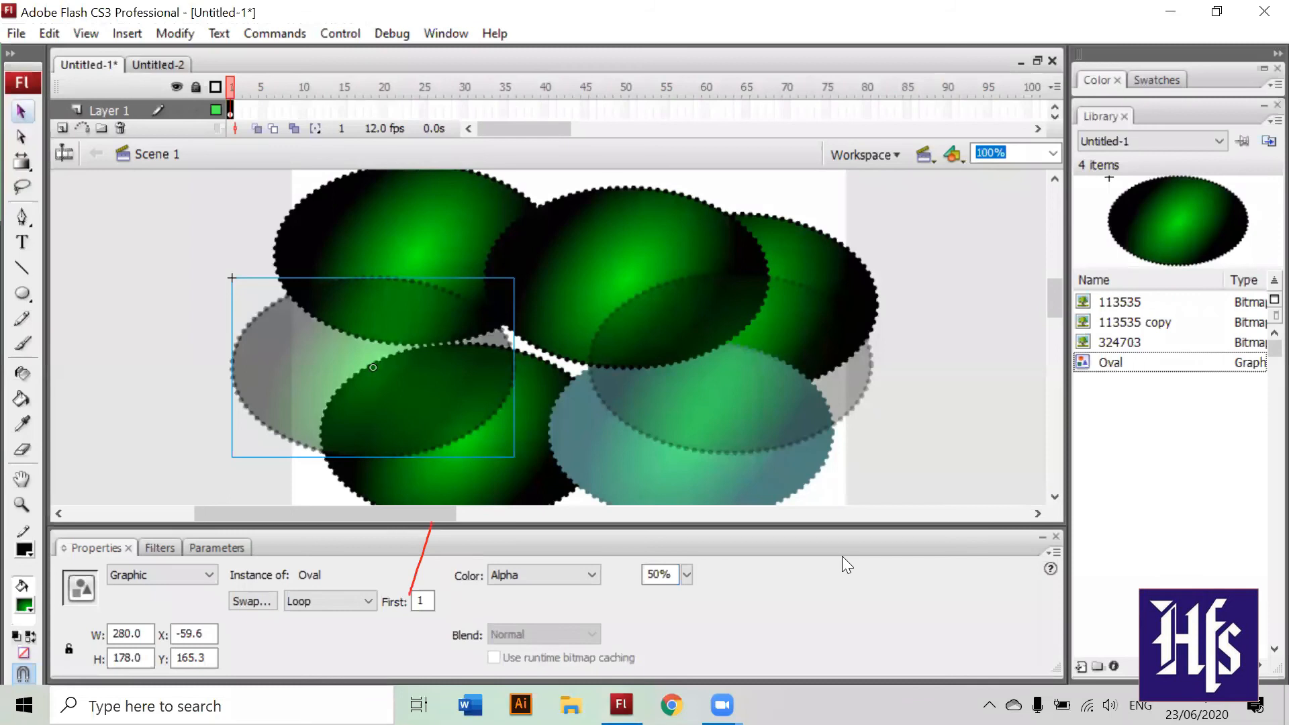
Step: Undo back to the single rainbow-filled oval shape, and convert its fill and outline to a graphic symbol
left_click(974, 355)
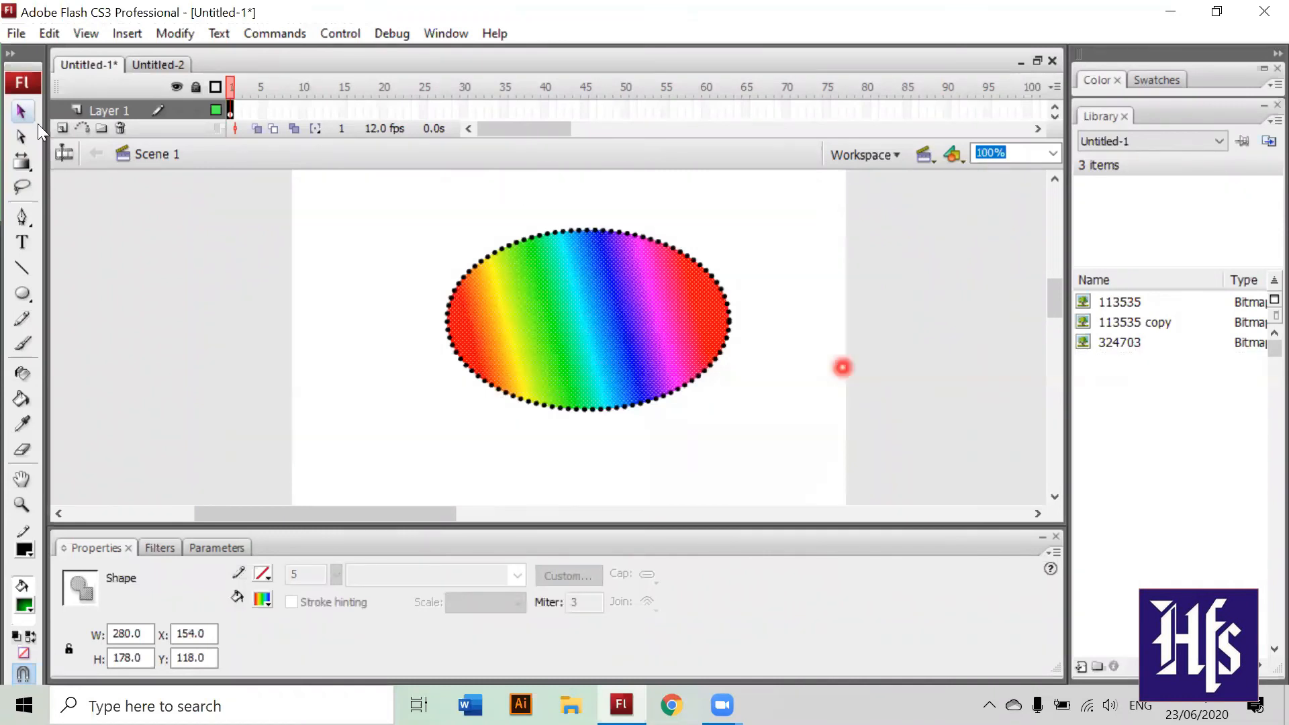
left_click(24, 113)
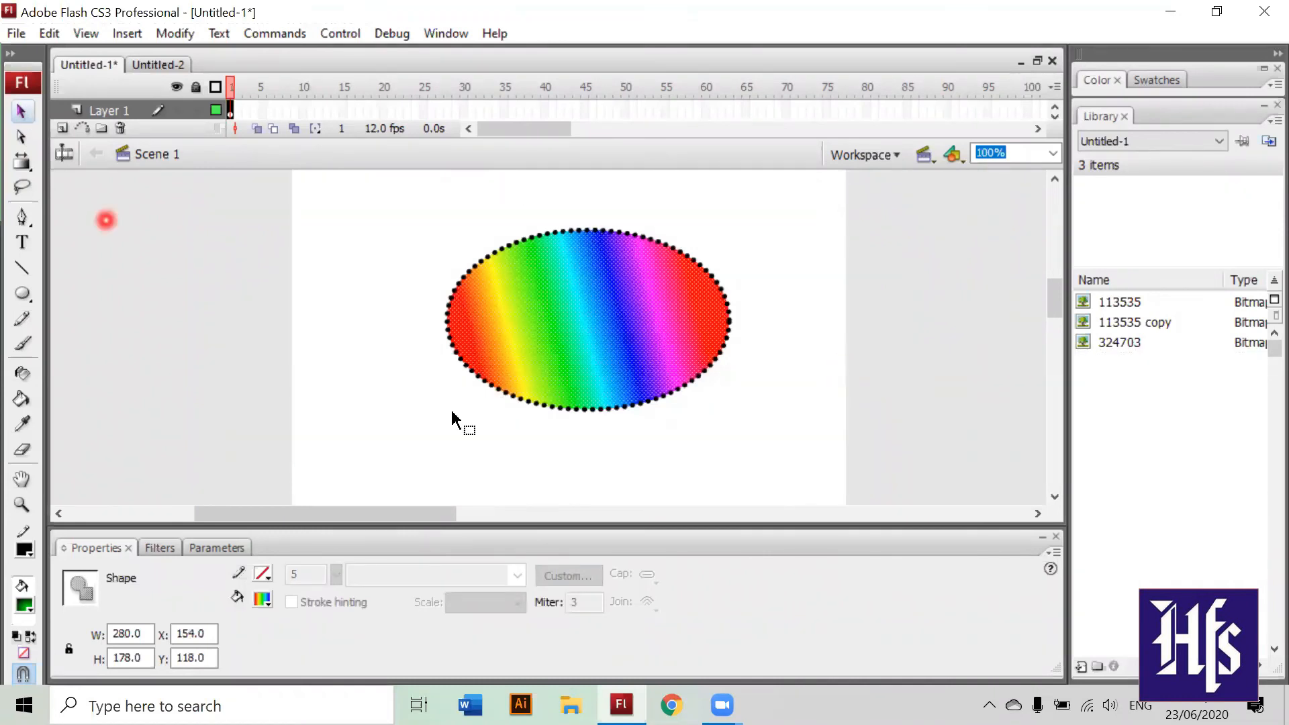
left_click_drag(429, 411, 766, 229)
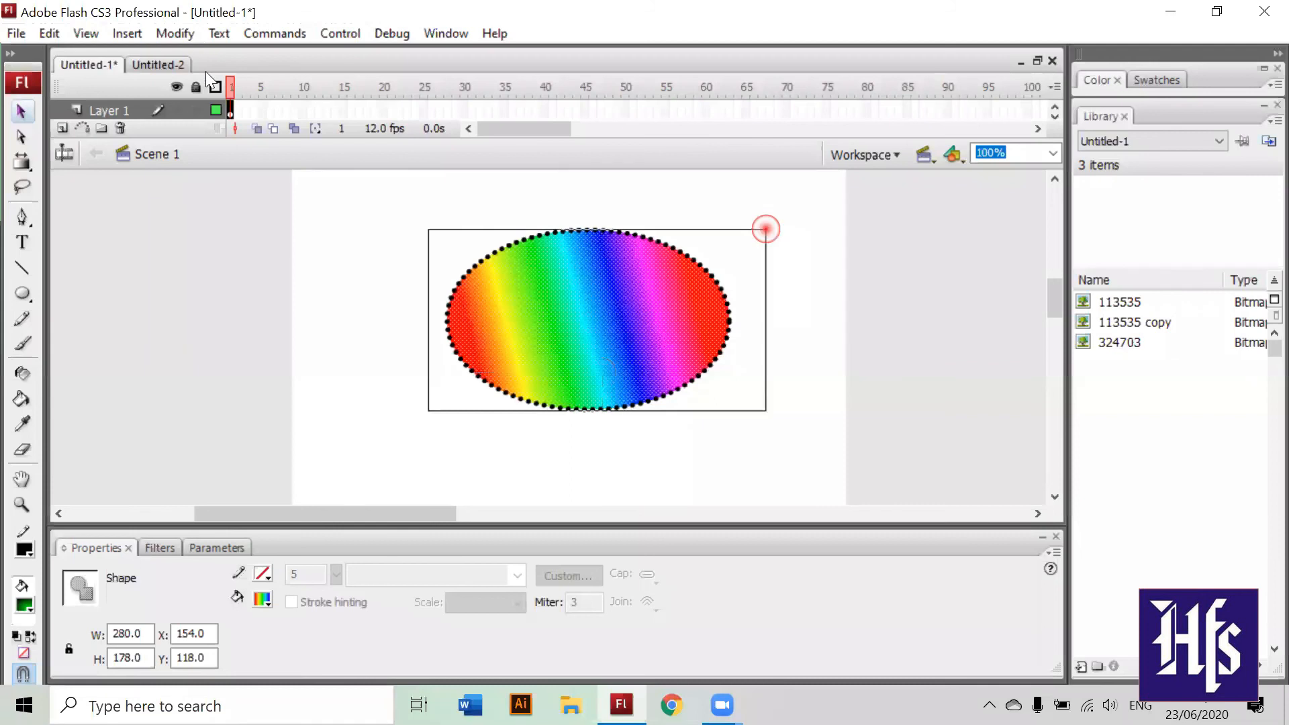
left_click(176, 34)
left_click(227, 90)
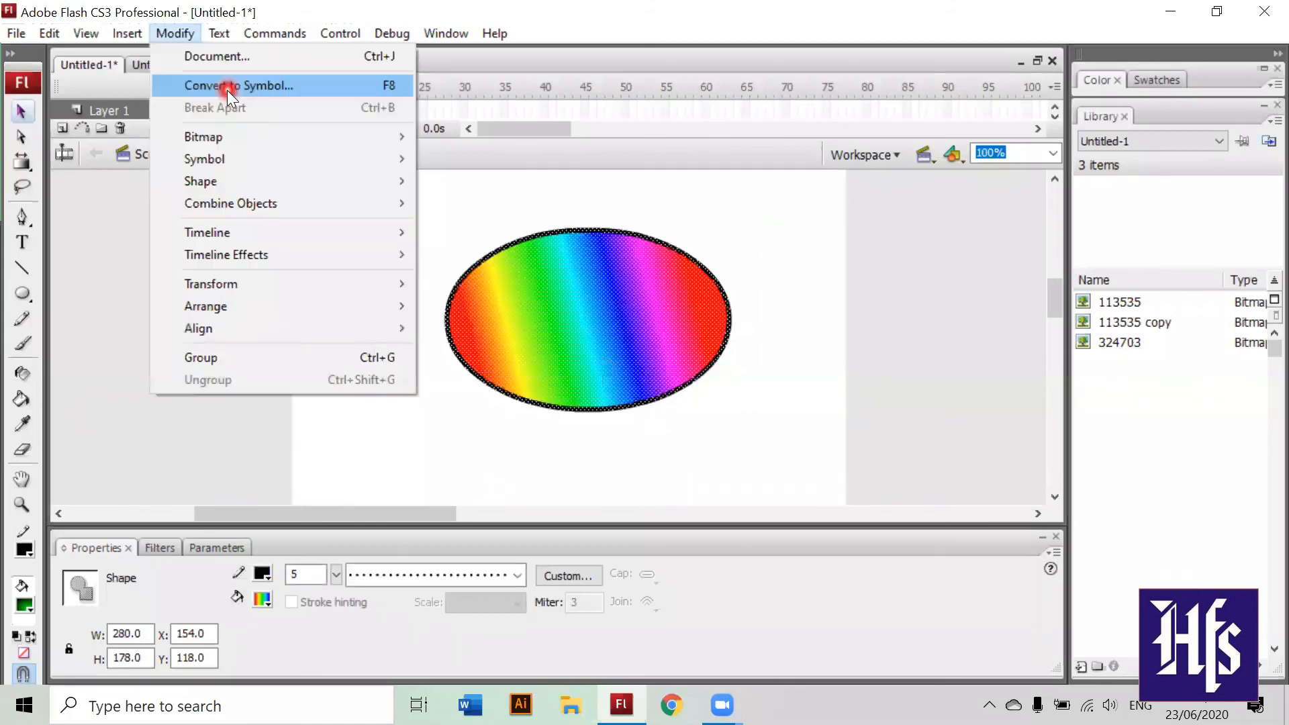
left_click(799, 153)
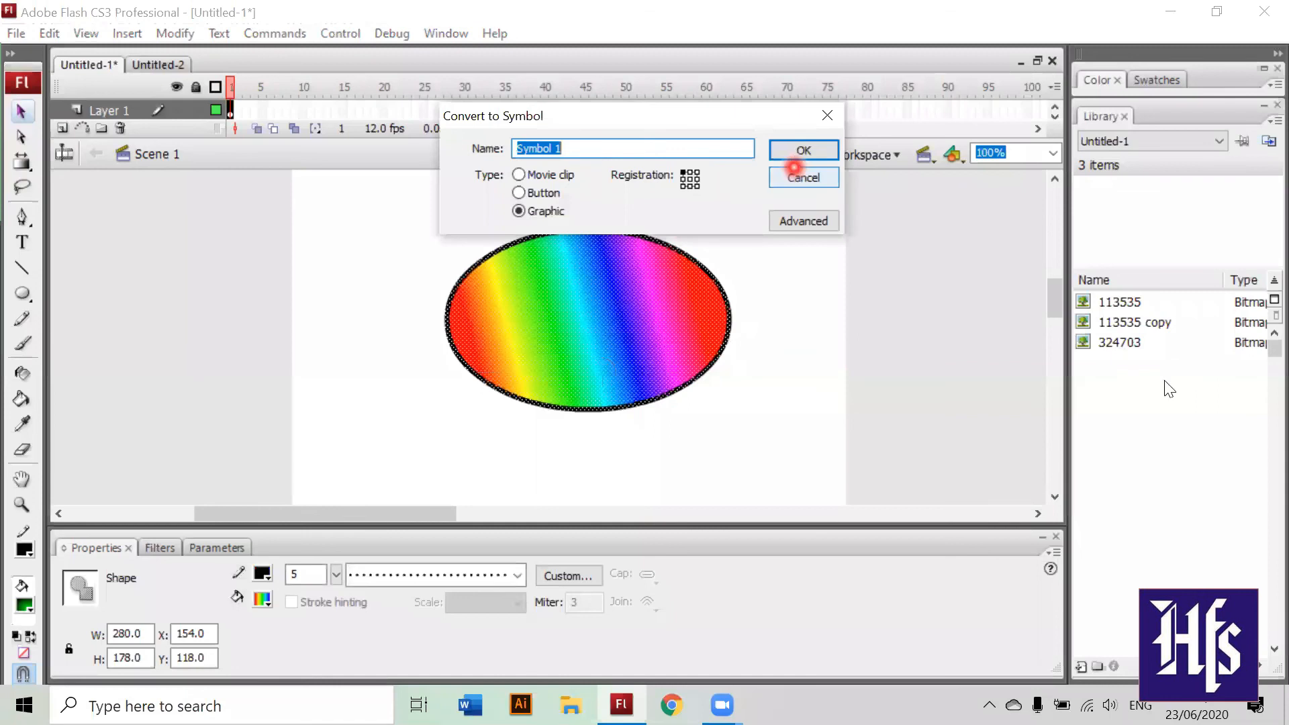
Step: Place three more instances of the rainbow oval symbol at about X 298.3, Y 197.3; X 298.3, Y 31.4; and X 27.4, Y 212.3
left_click(455, 32)
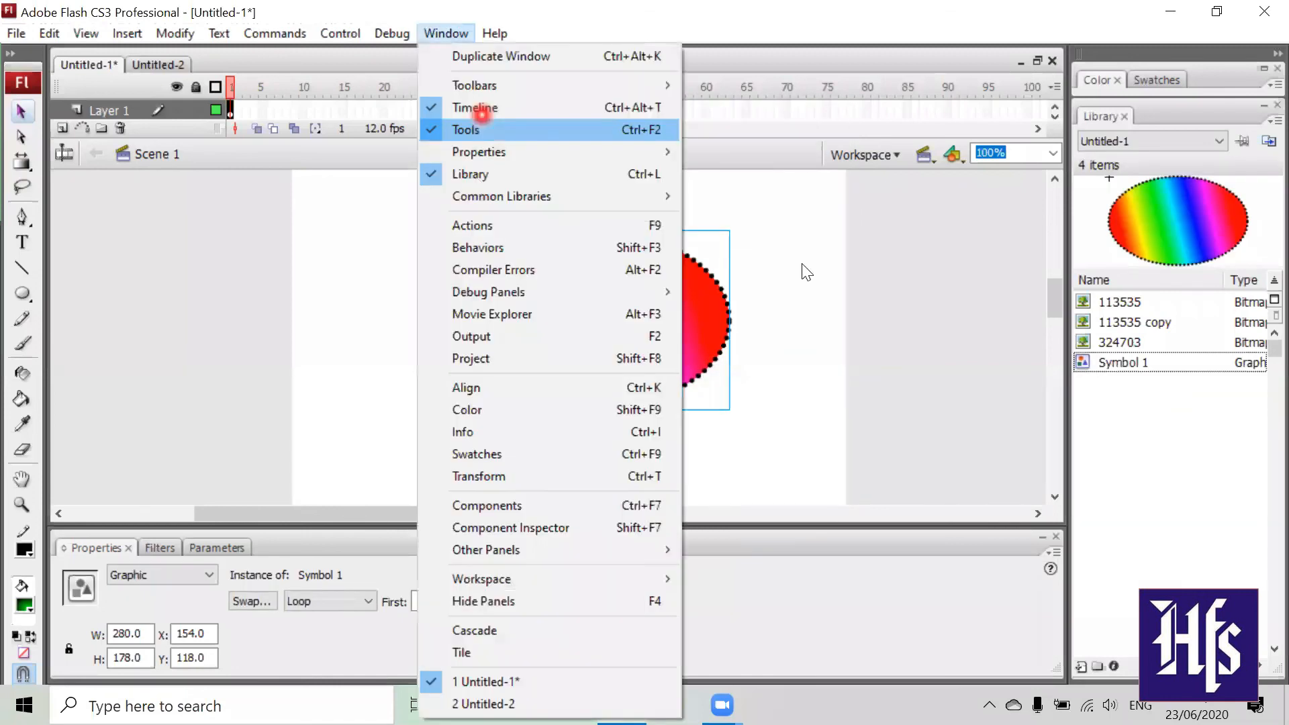
left_click_drag(1104, 364, 734, 400)
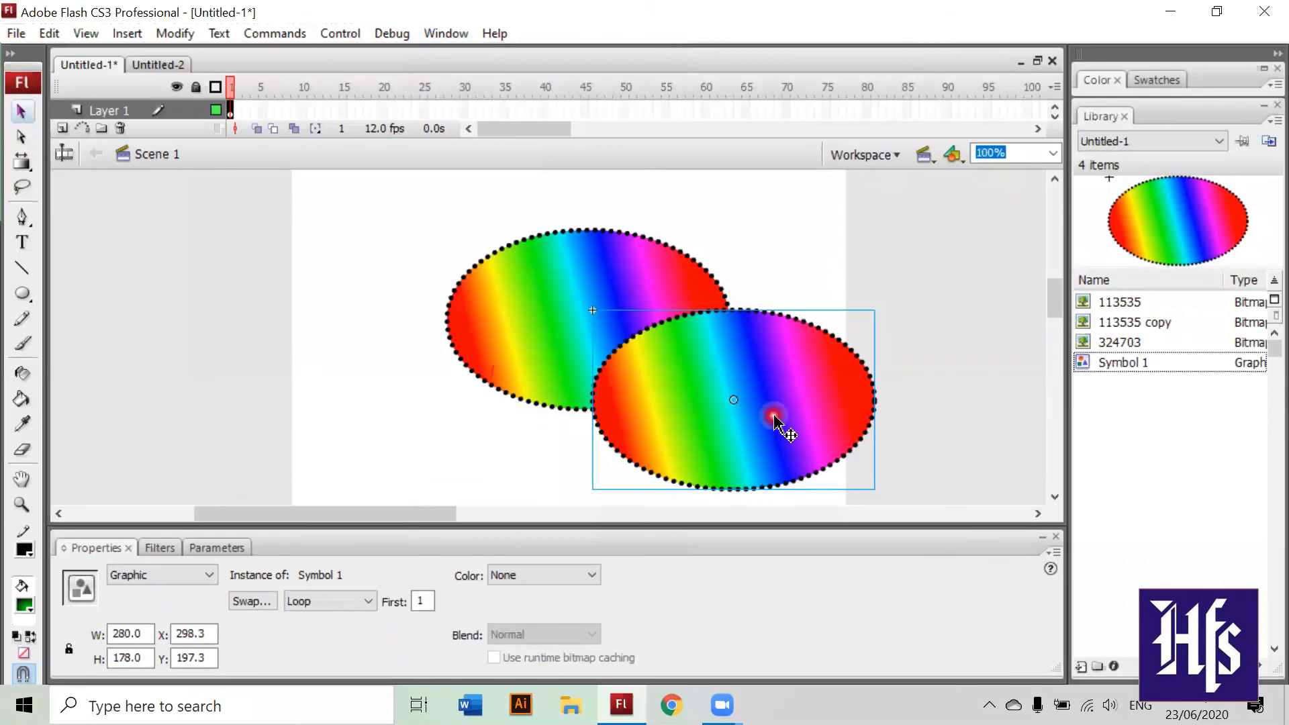
left_click_drag(1130, 366, 742, 242)
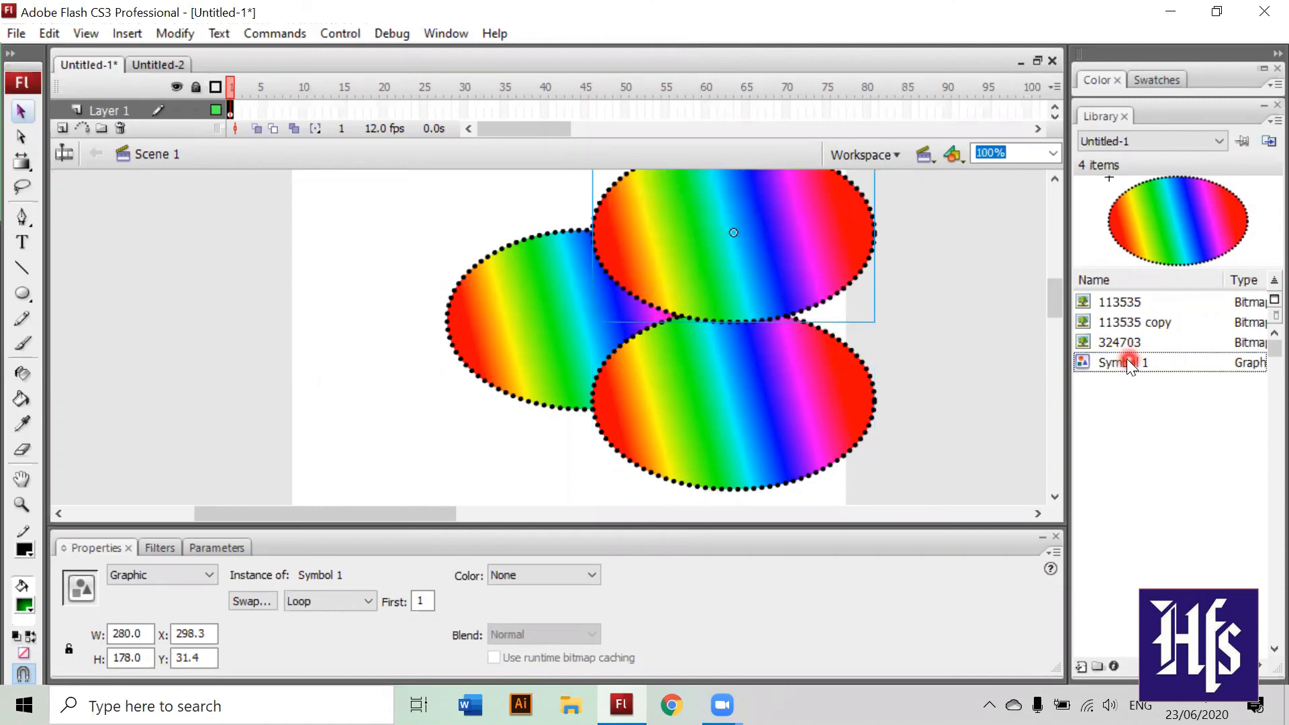
left_click_drag(1129, 362, 461, 416)
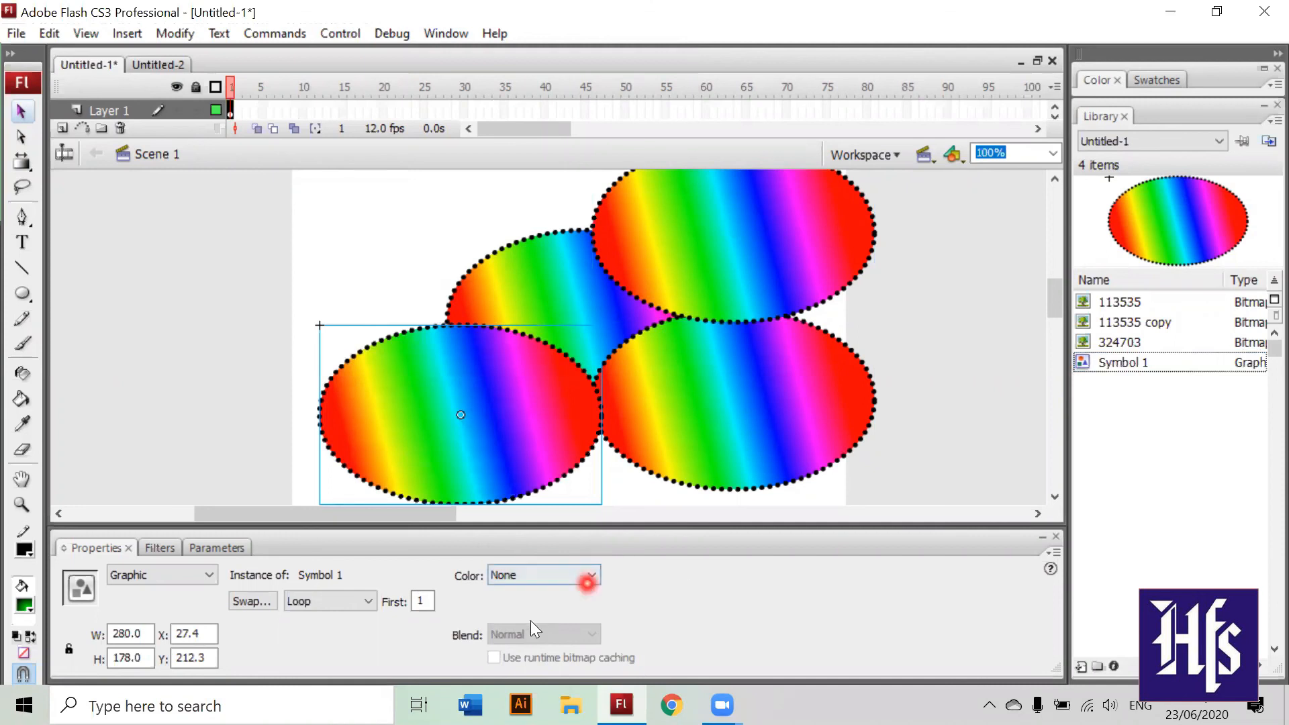
left_click(586, 578)
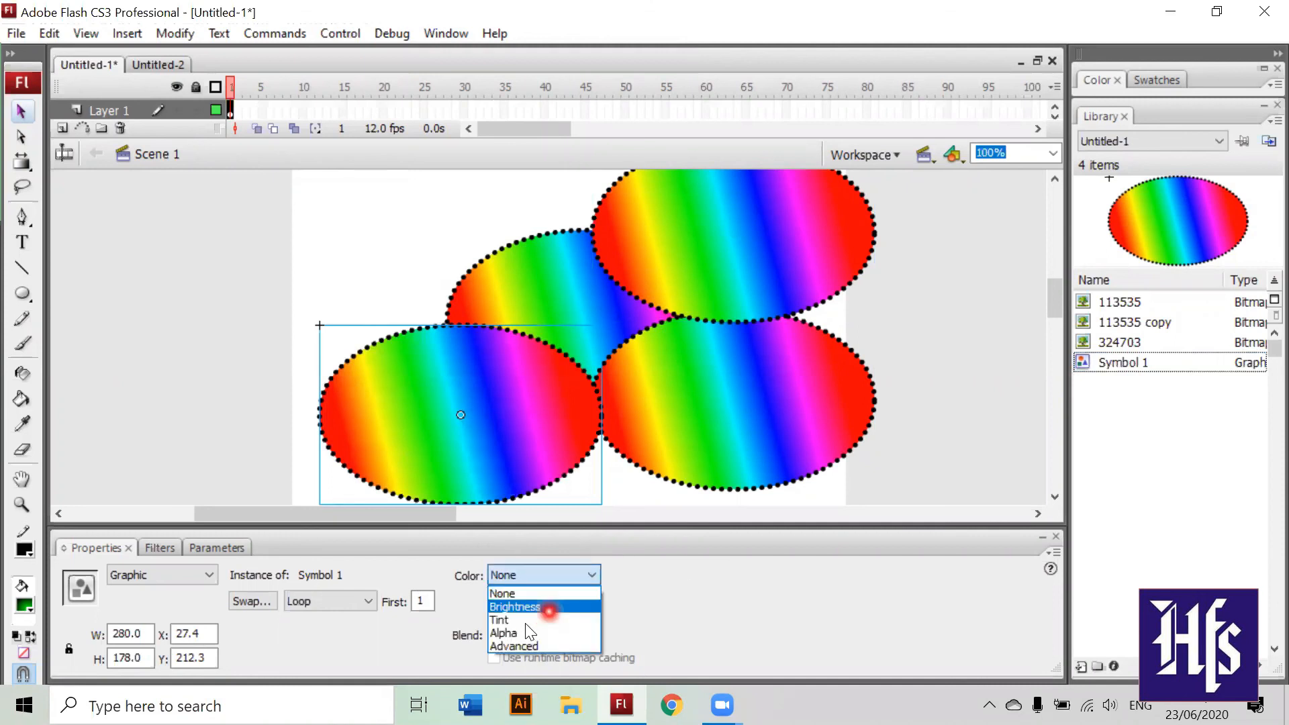
left_click(669, 600)
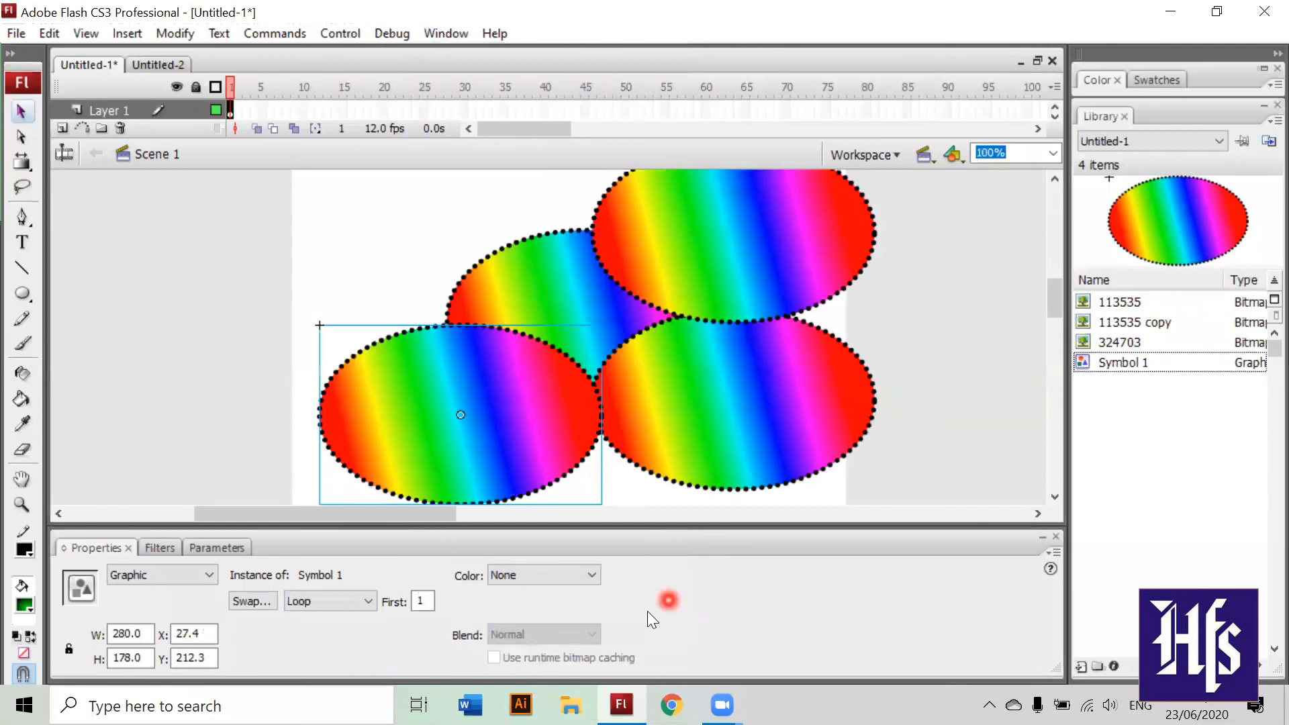
left_click(577, 576)
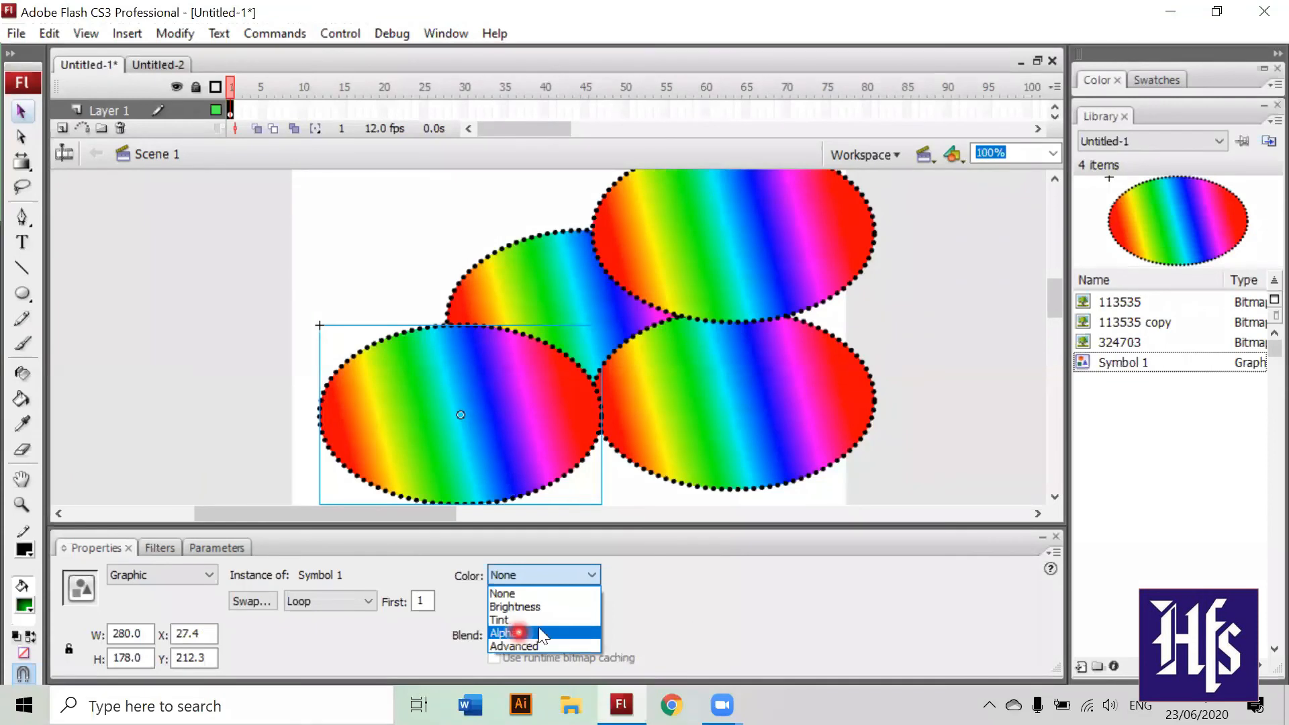
left_click(724, 612)
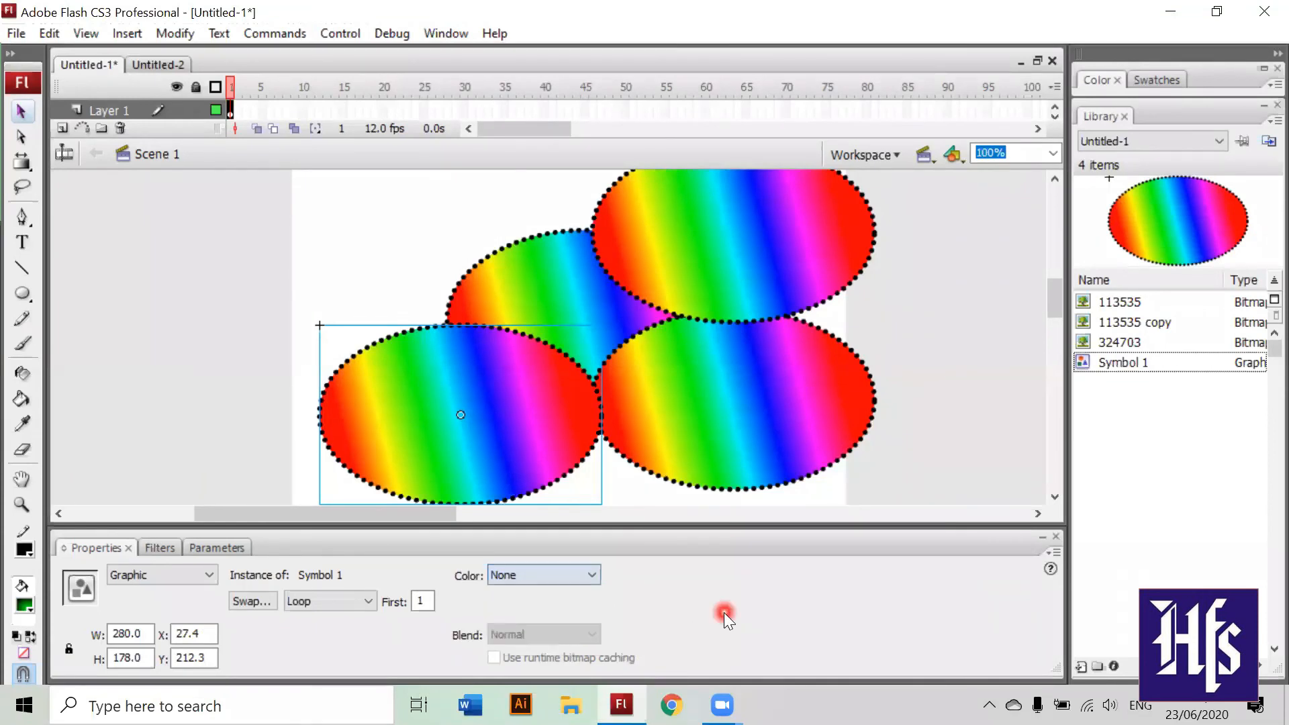
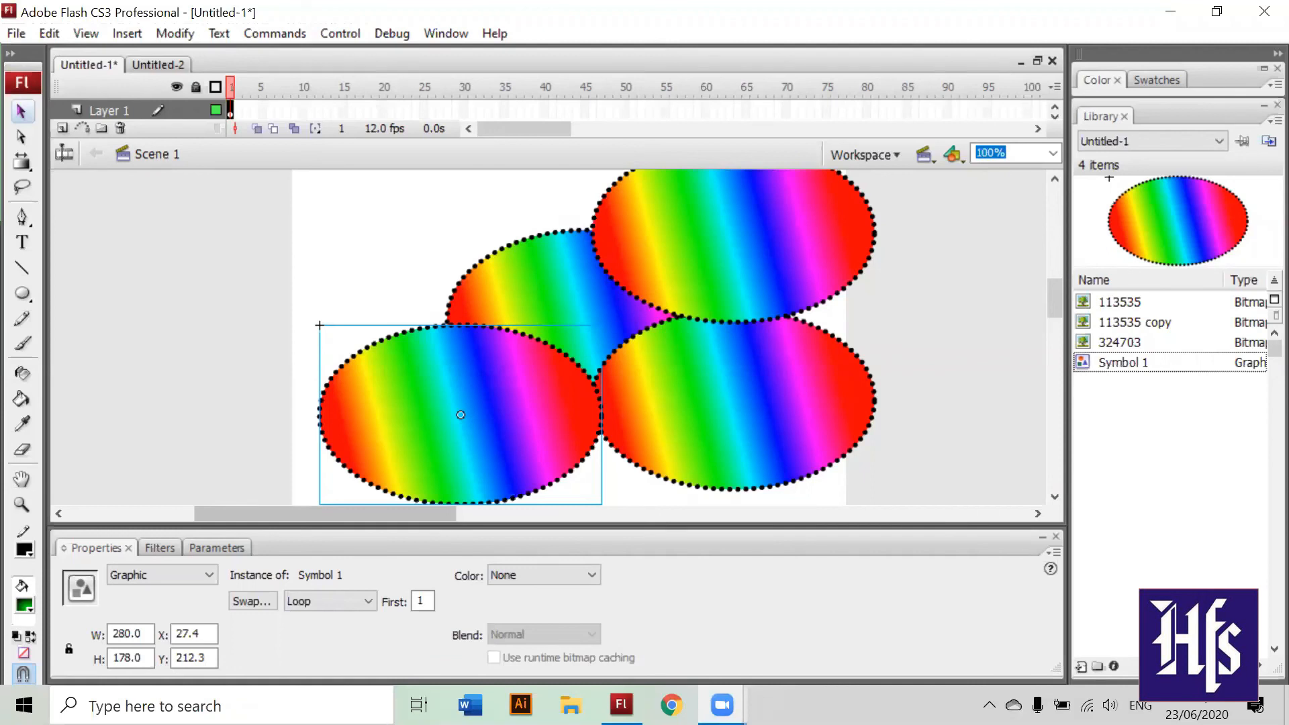
Step: Switch to File Explorer and open the Compressed folder inside Downloads
mouse_move(721, 705)
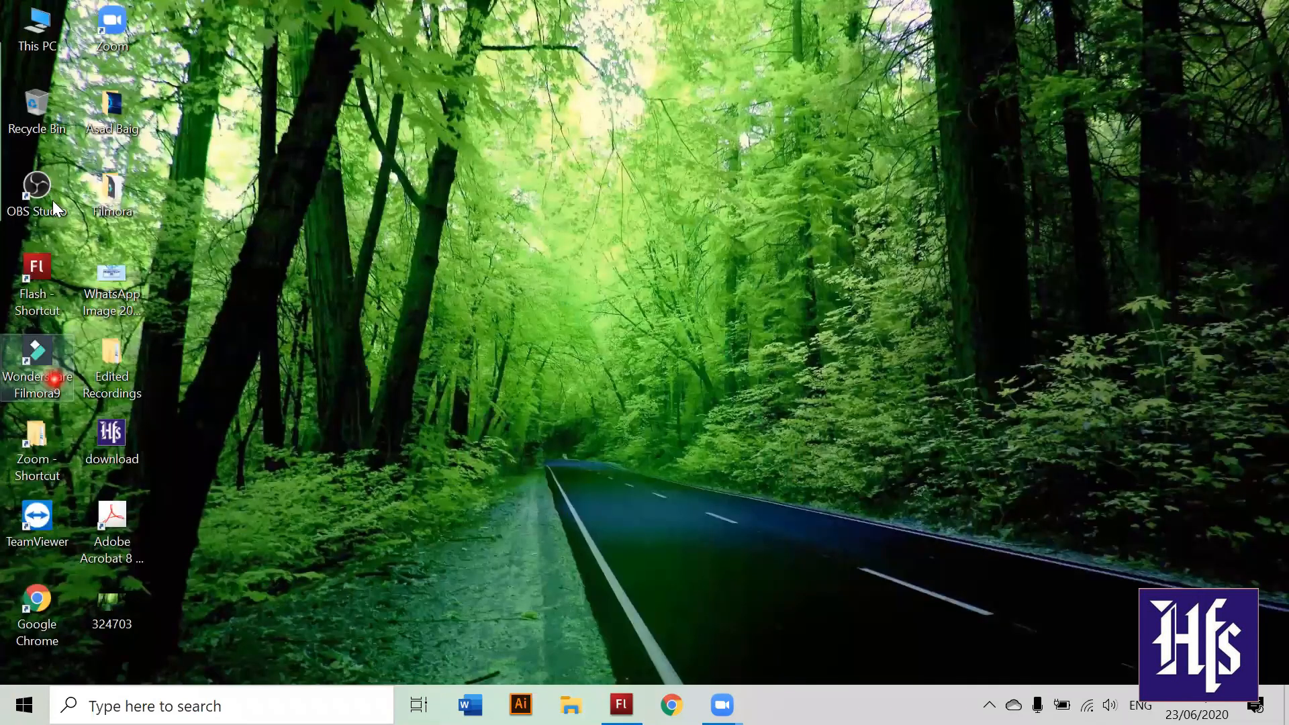
left_click(47, 47)
double_click(47, 47)
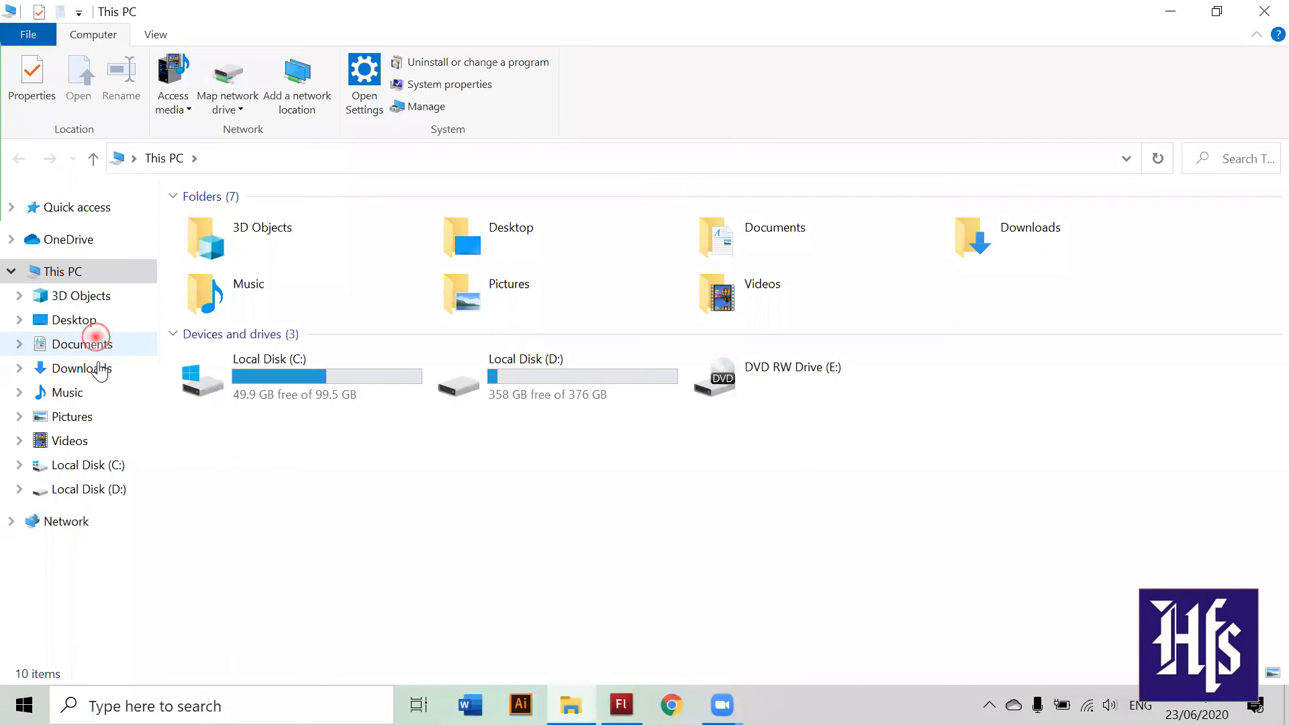
left_click(100, 368)
left_click(409, 285)
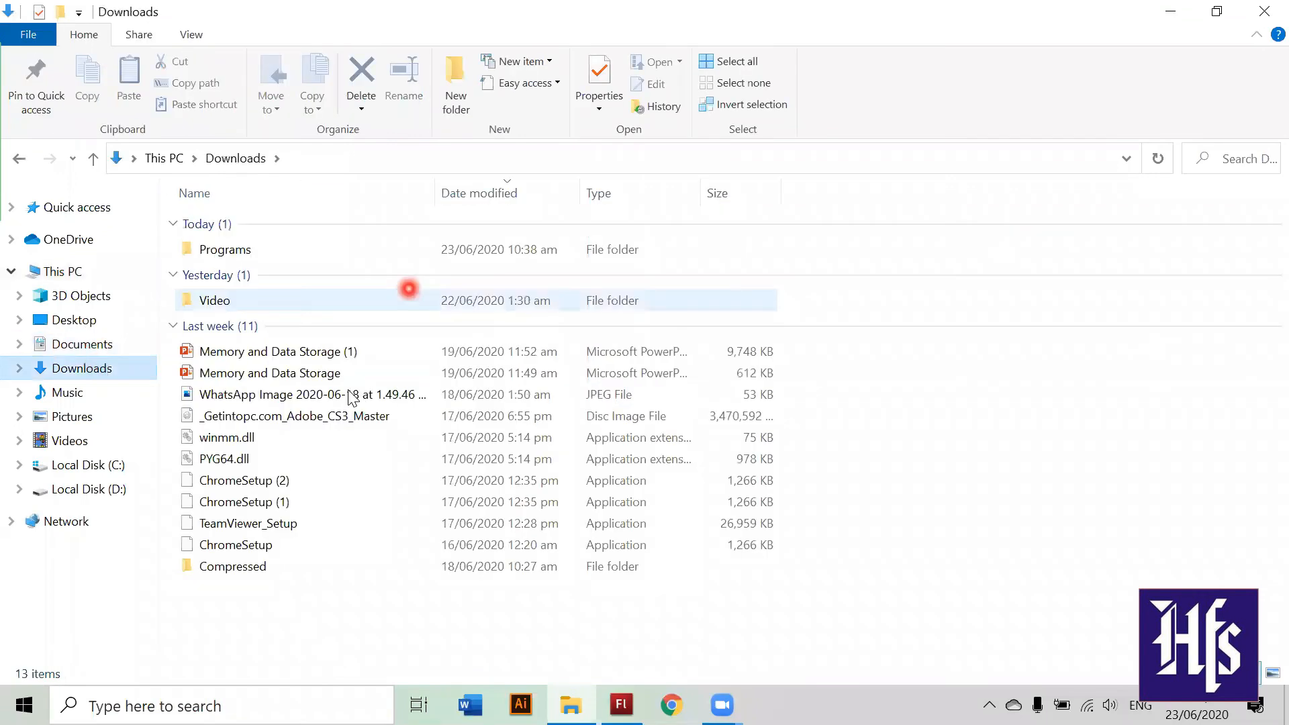
left_click(352, 377)
double_click(221, 572)
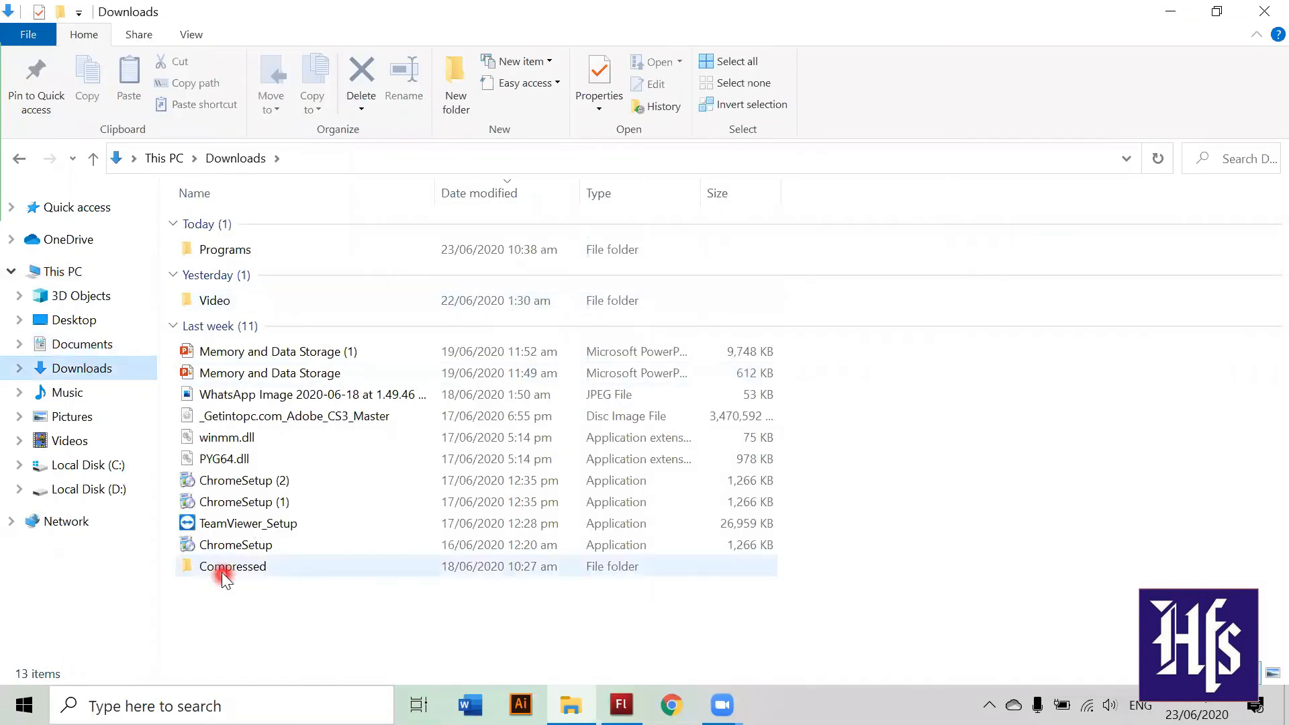
Step: Open the wafiapps.net_Adobe_Flash_CS3_Professional.zip archive and go into its Adobe_Flash_CS3_Professional folder
left_click(392, 248)
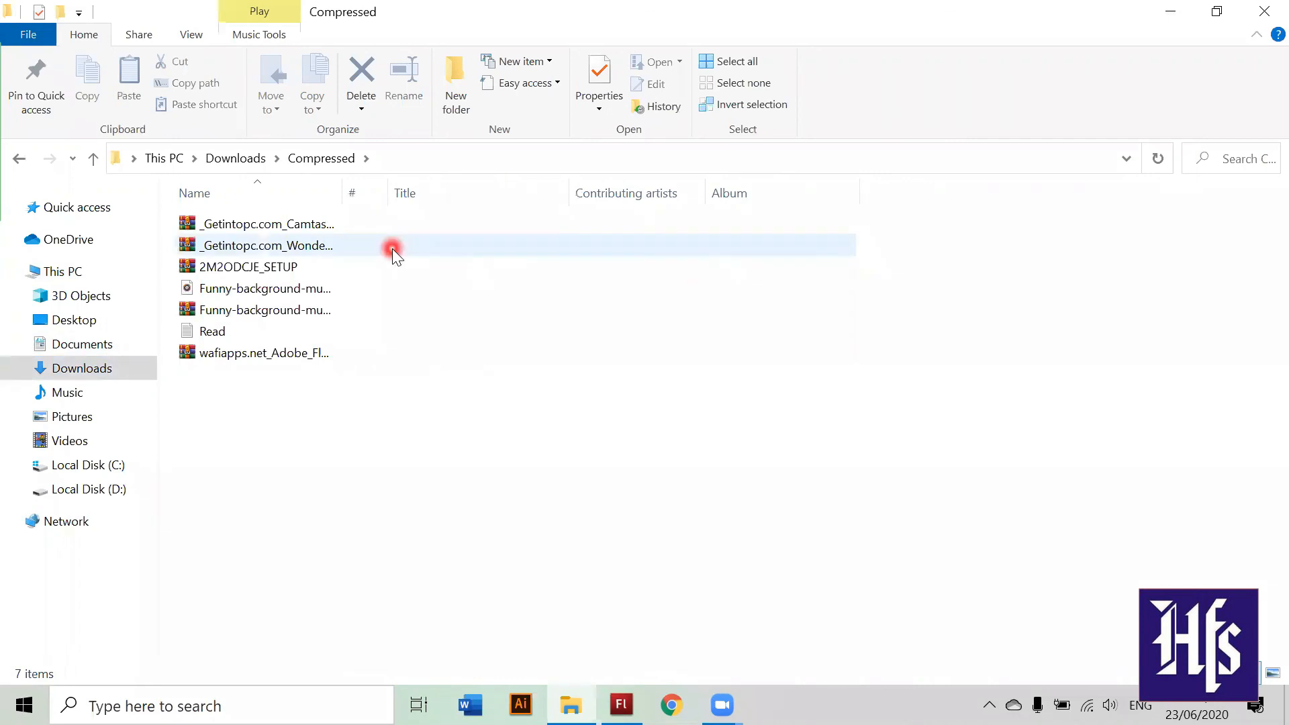
left_click(341, 352)
left_click(280, 359)
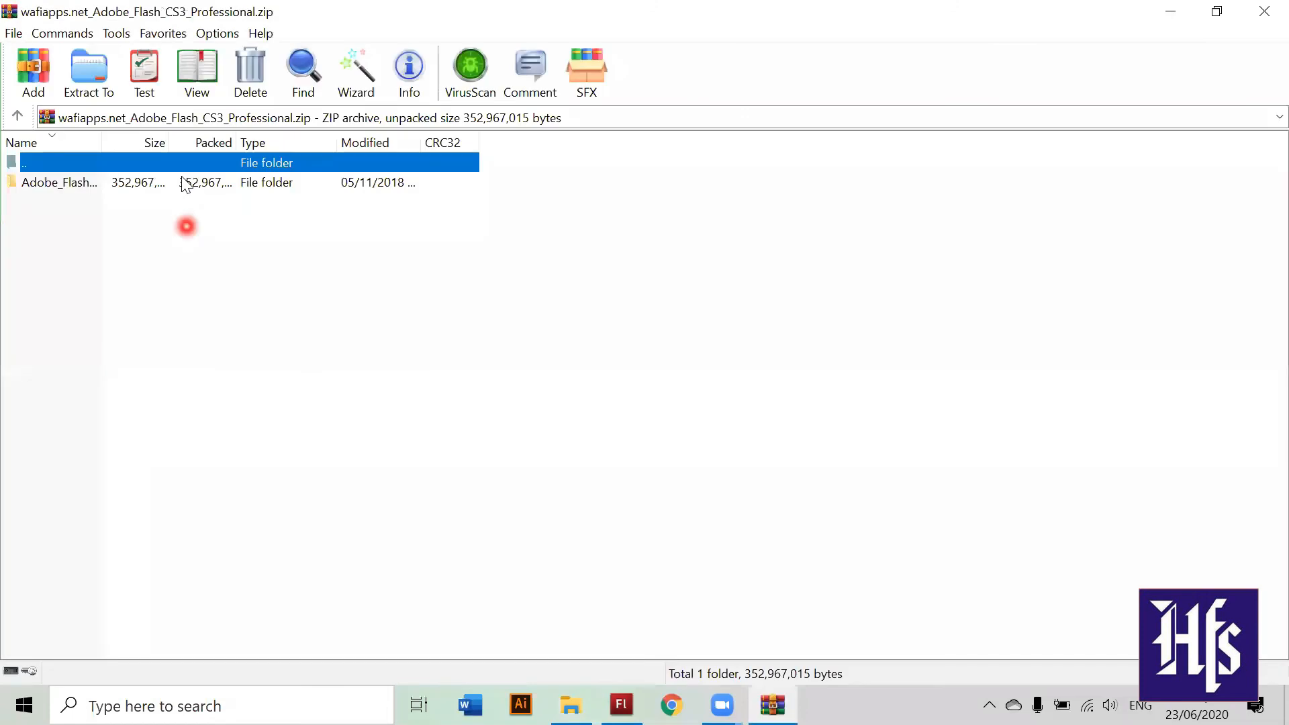
double_click(185, 182)
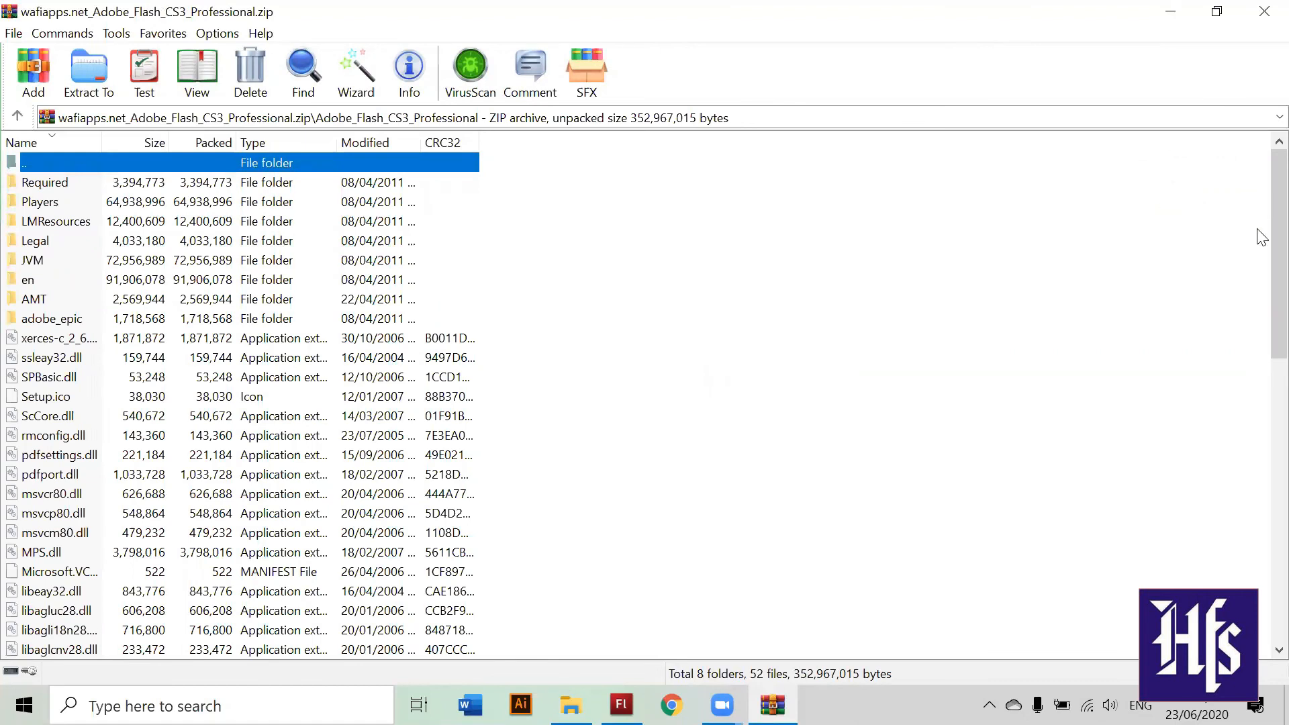
Step: Look through the setup files in the archive's Adobe_Flash_CS3_Professional folder and select Flash.exe
scroll(1261, 322, "down", 5)
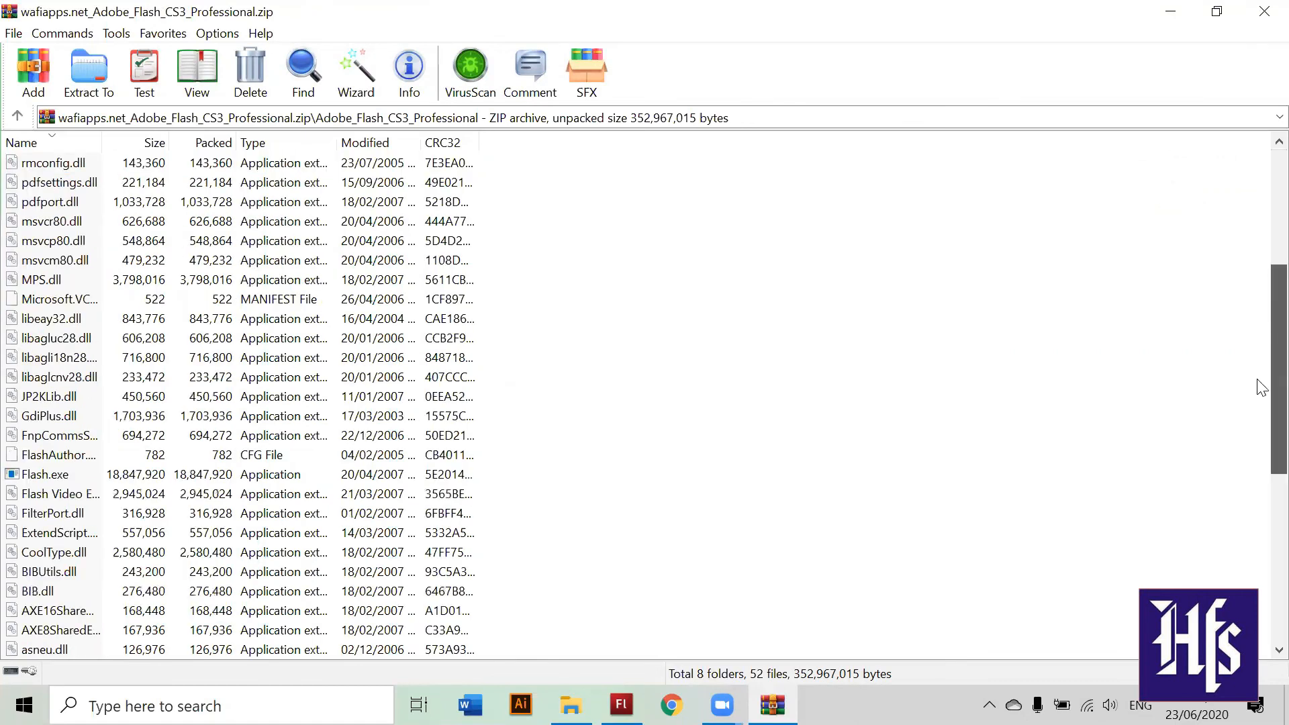
scroll(1260, 386, "down", 3)
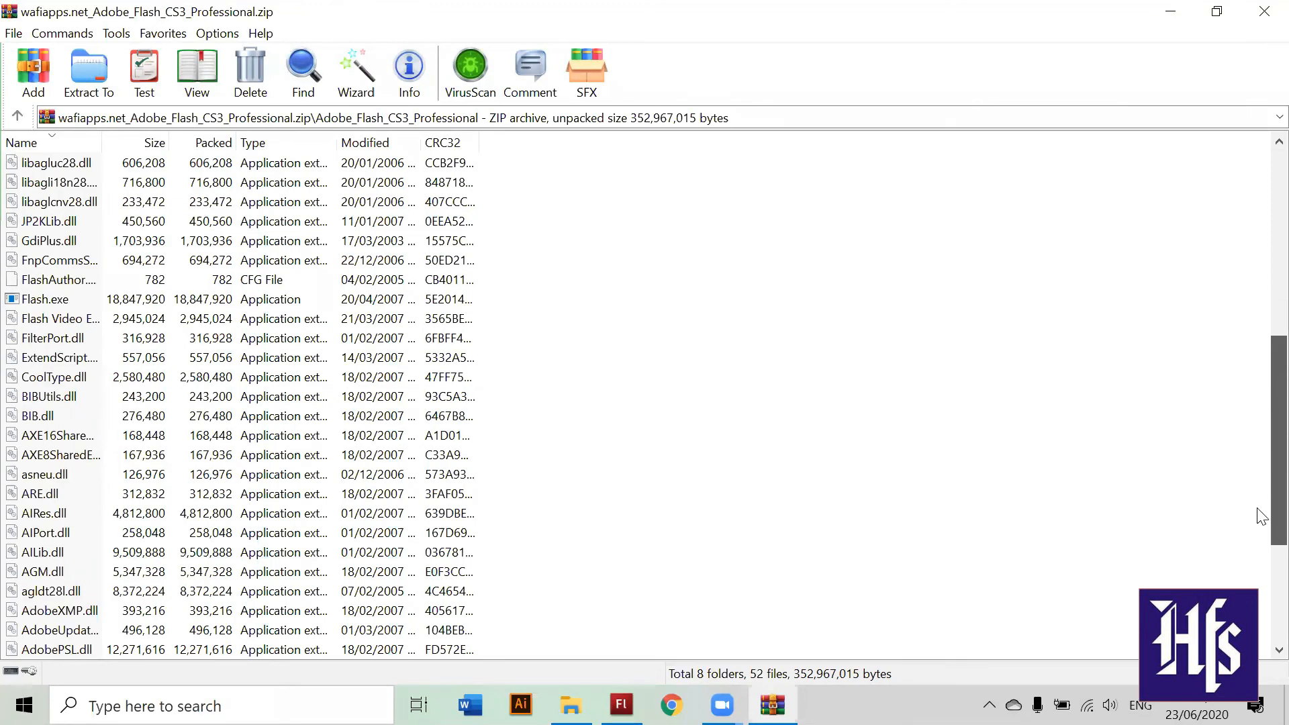
scroll(1261, 517, "down", 4)
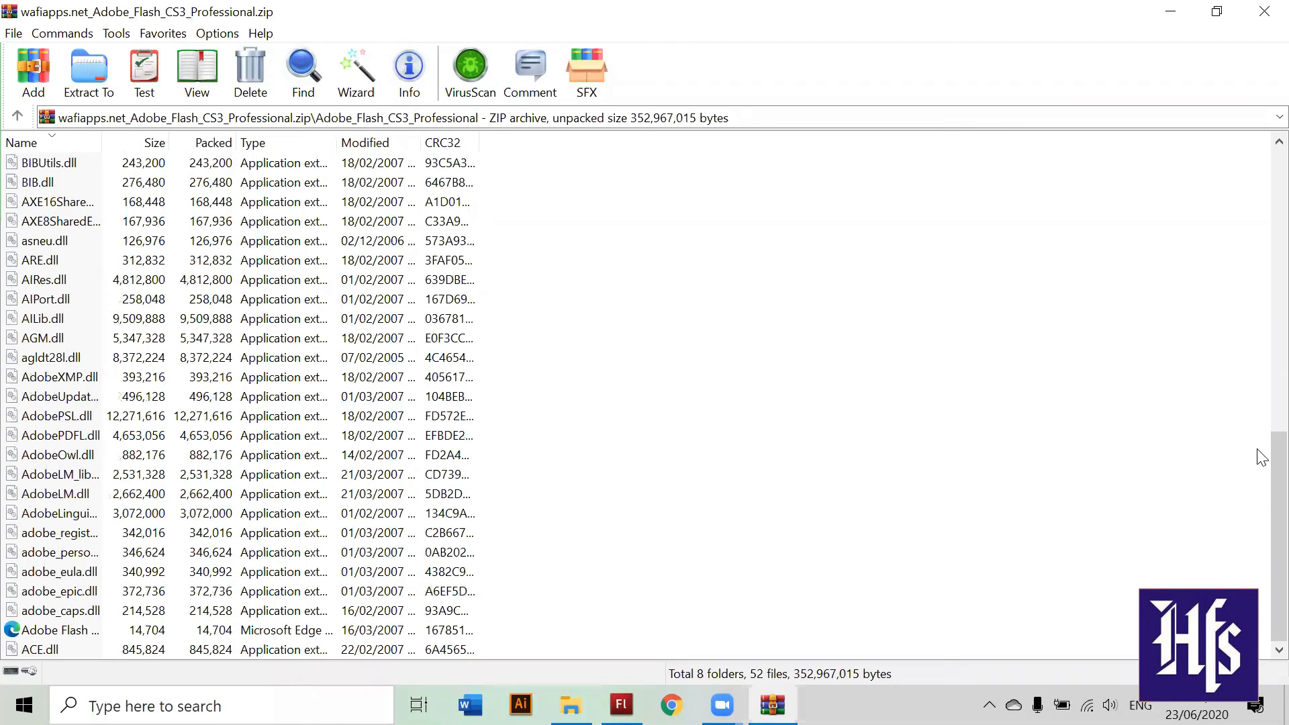
scroll(1261, 449, "up", 1)
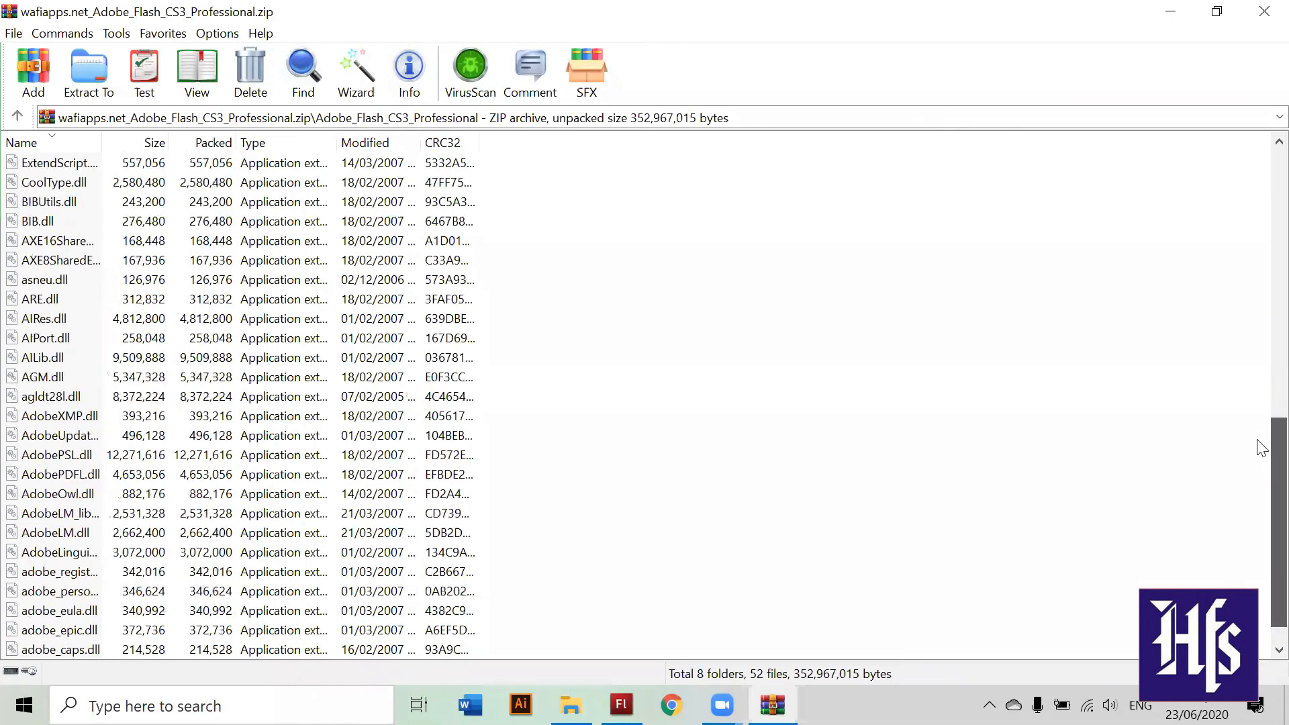
scroll(1262, 449, "up", 1)
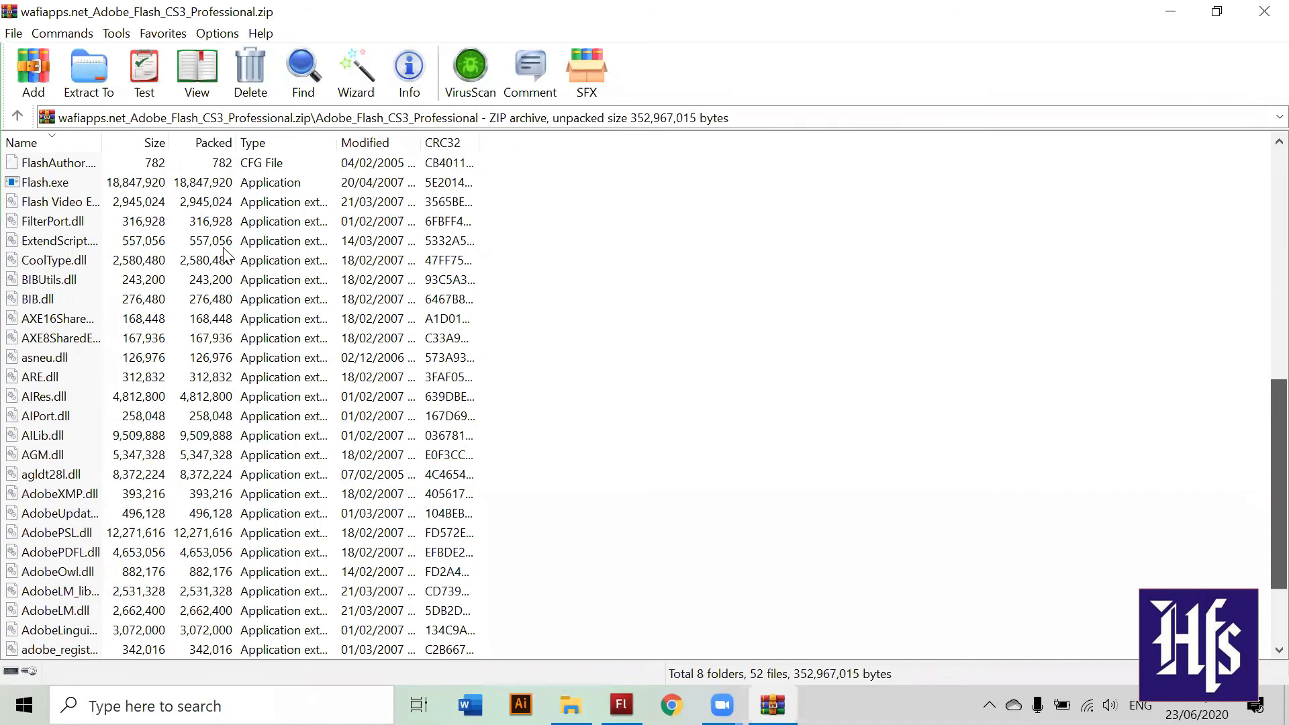
scroll(269, 246, "up", 1)
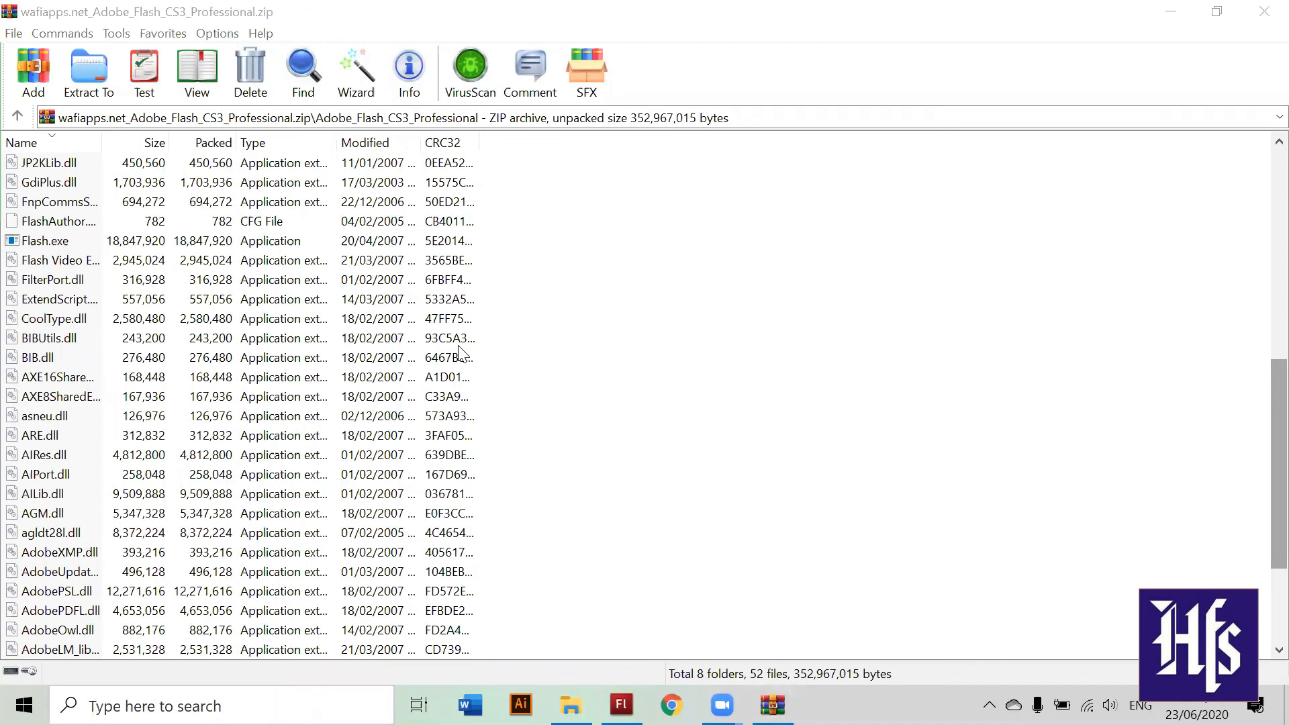
left_click(623, 223)
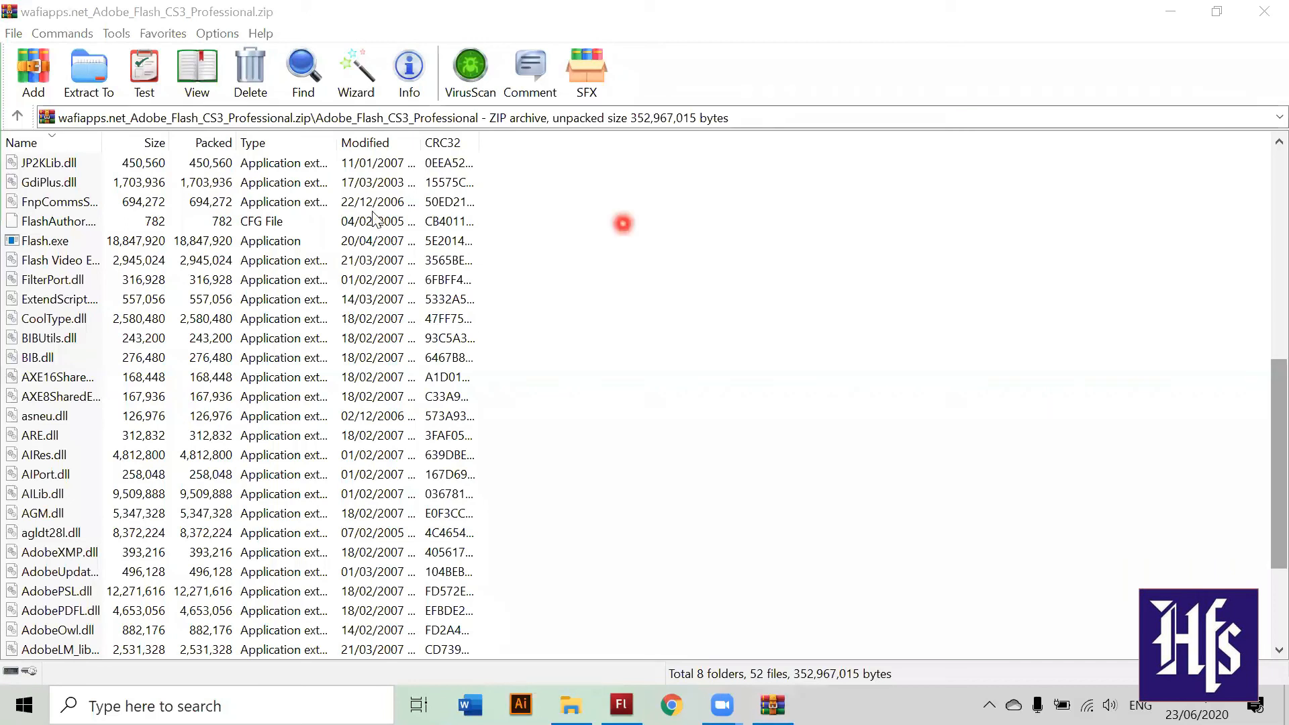
double_click(53, 240)
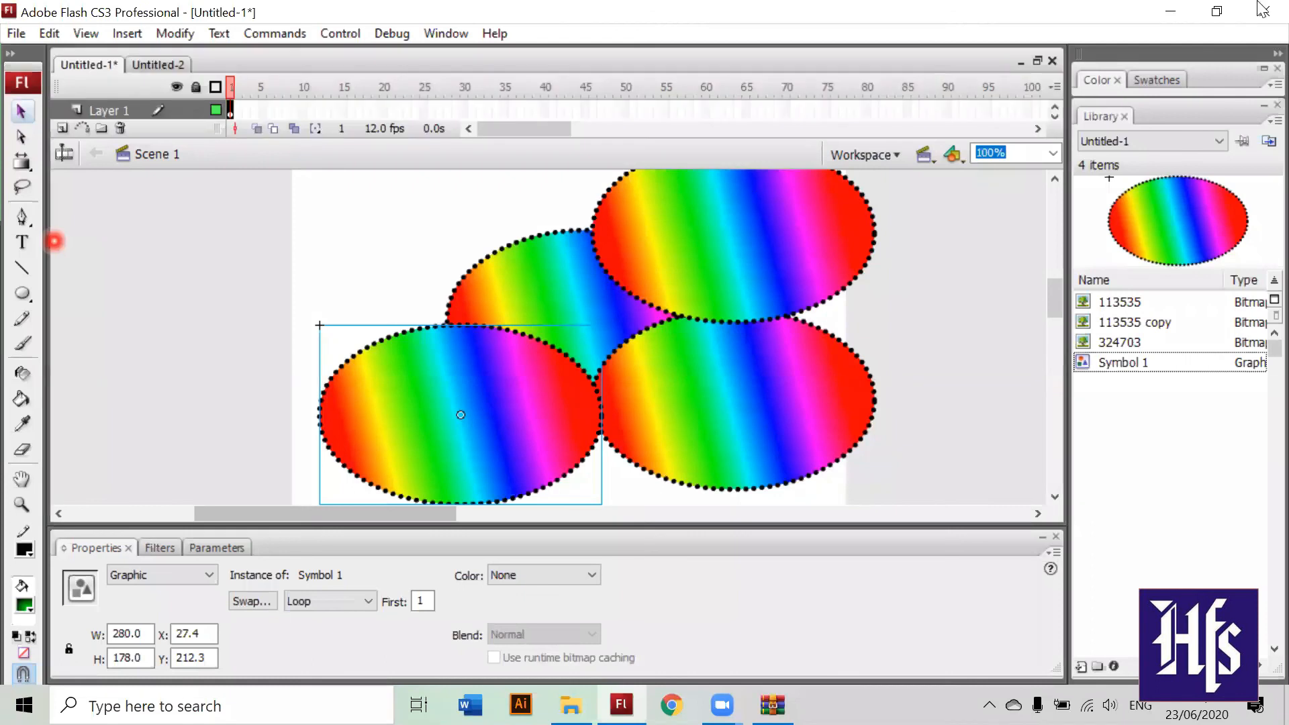
Step: Close Adobe Flash CS3 without saving the changes to Untitled-1
left_click(1262, 9)
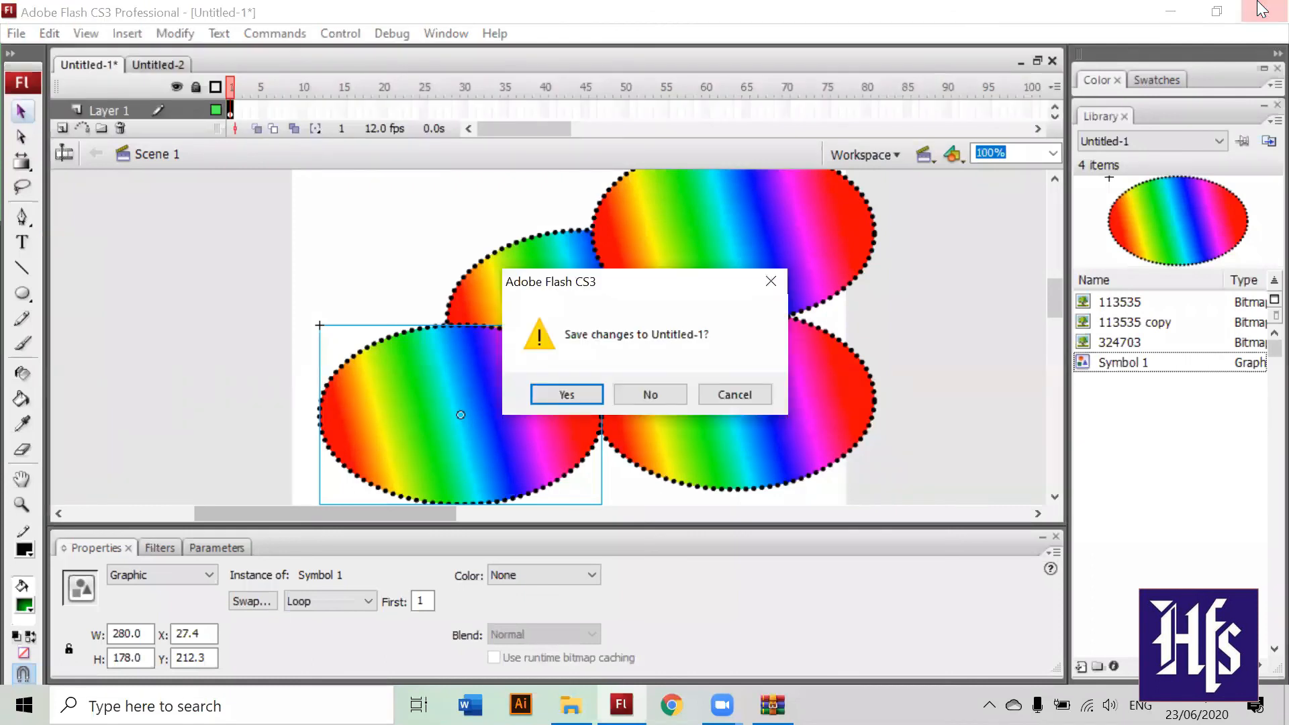
left_click(650, 395)
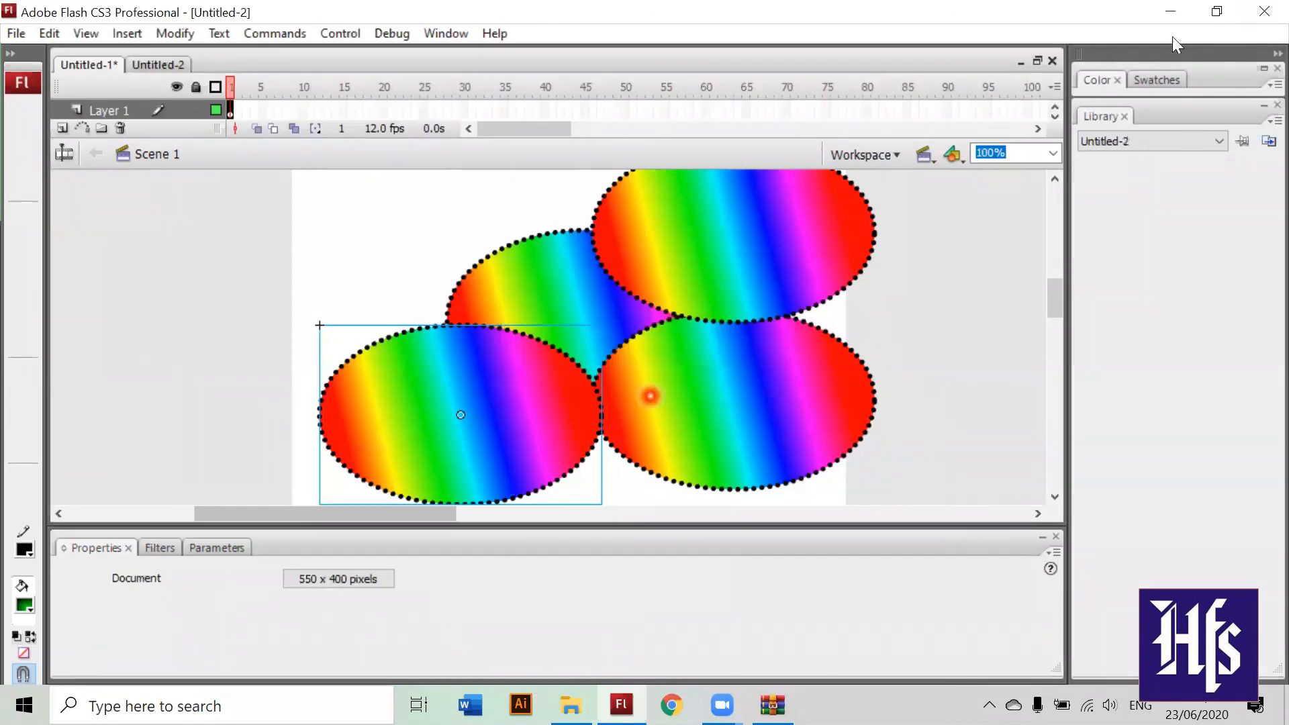
left_click(1172, 37)
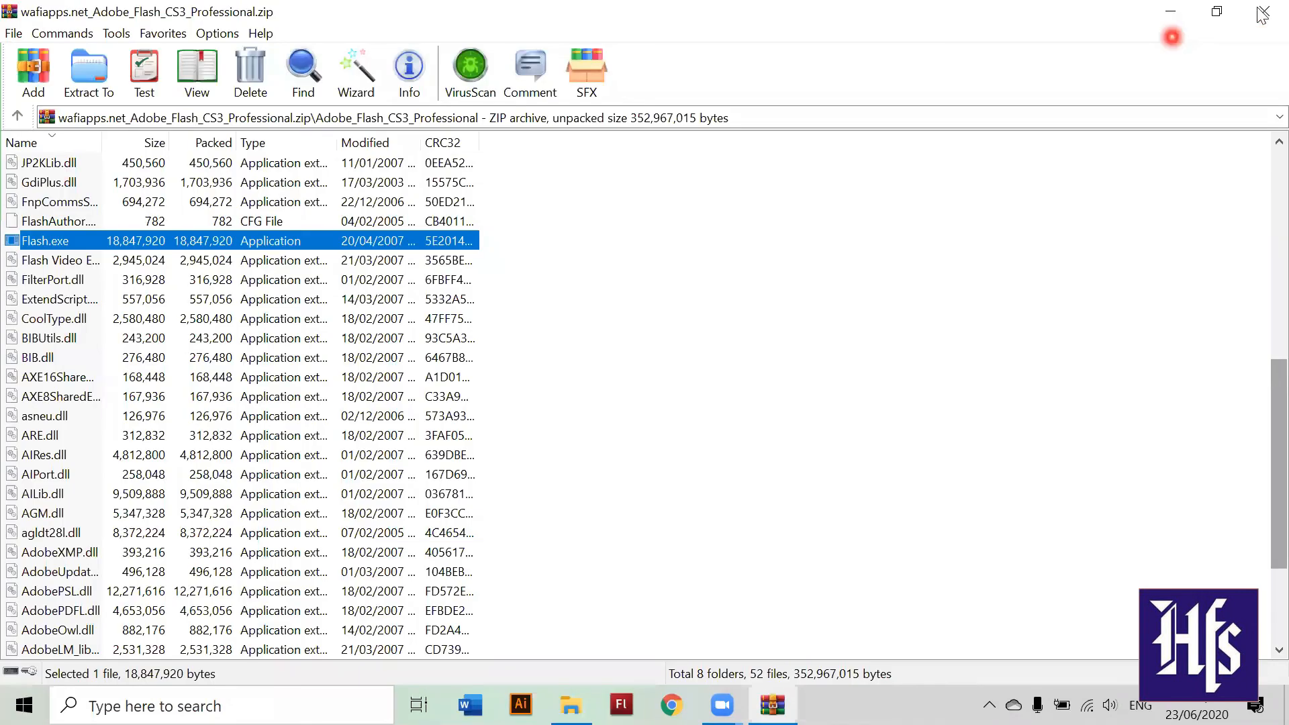
Step: Close the Flash CS3 archive and minimize the Compressed folder window to reach the desktop
scroll(1172, 37, "down", 3)
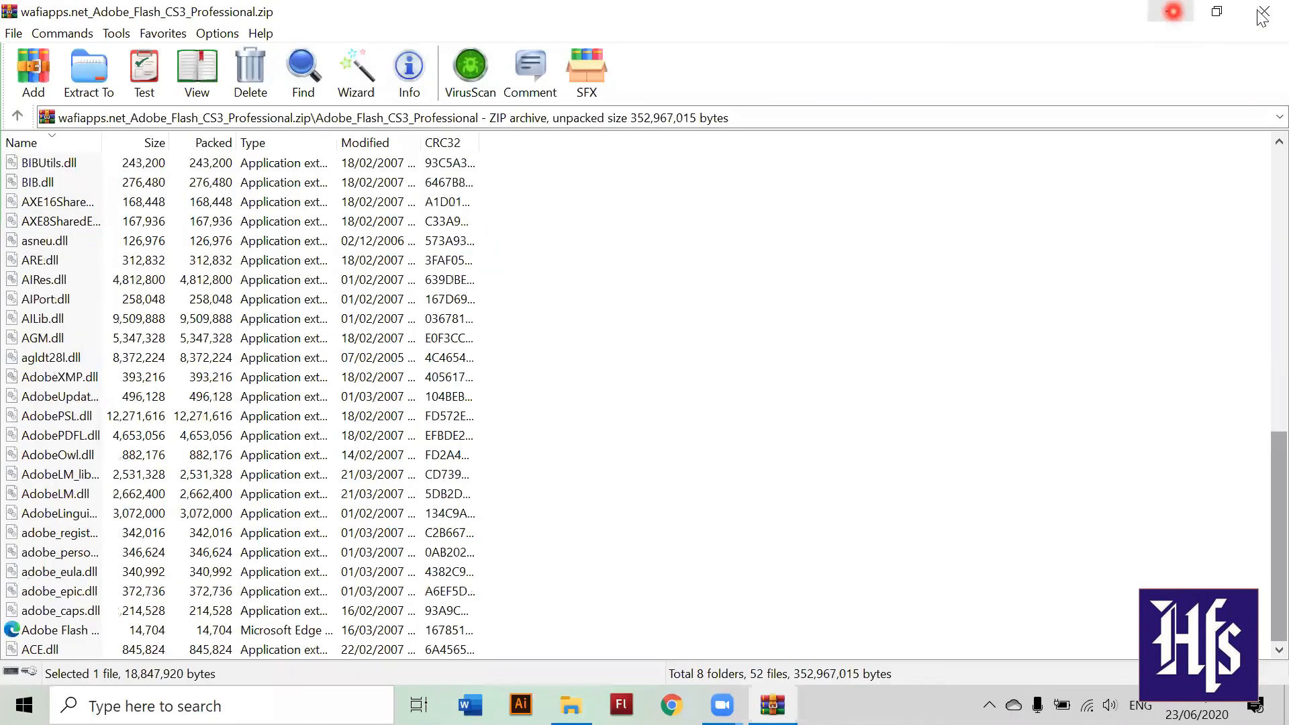
left_click(1262, 14)
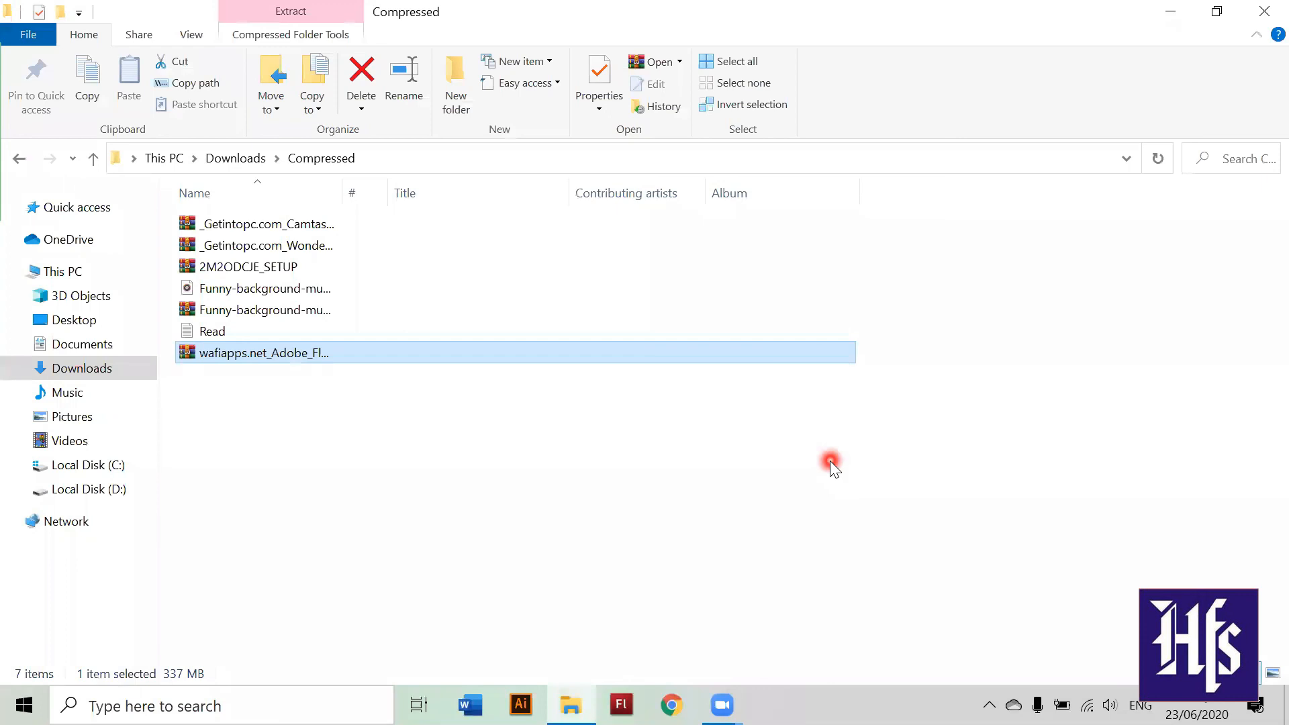
left_click(1183, 8)
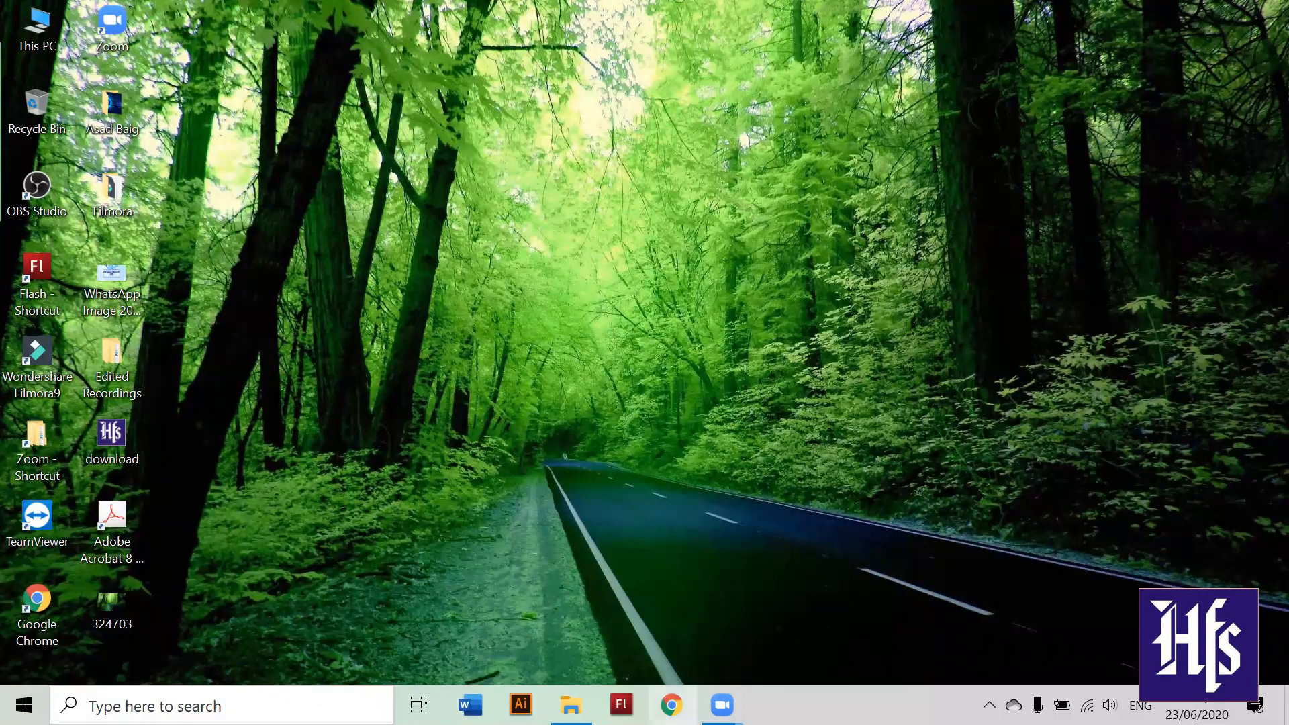
Step: Switch to Google Chrome and search the web for "flash download free"
left_click(672, 705)
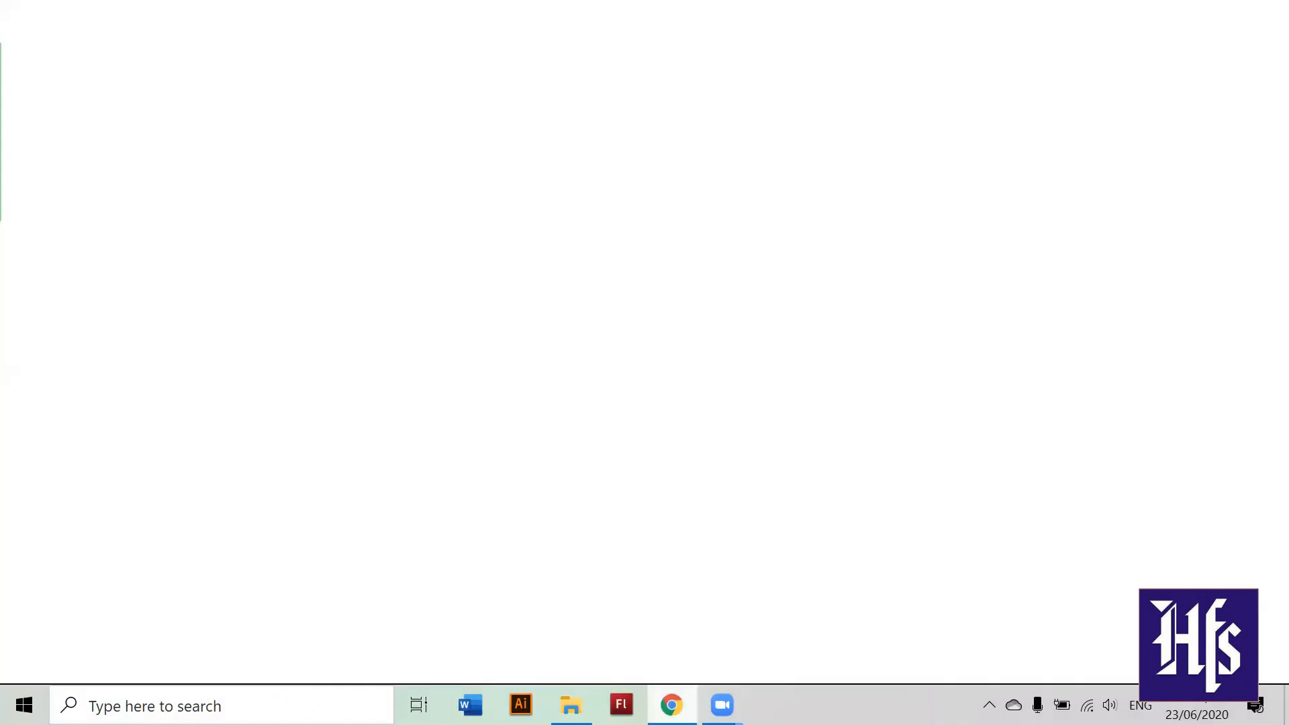
left_click(422, 47)
type("flash")
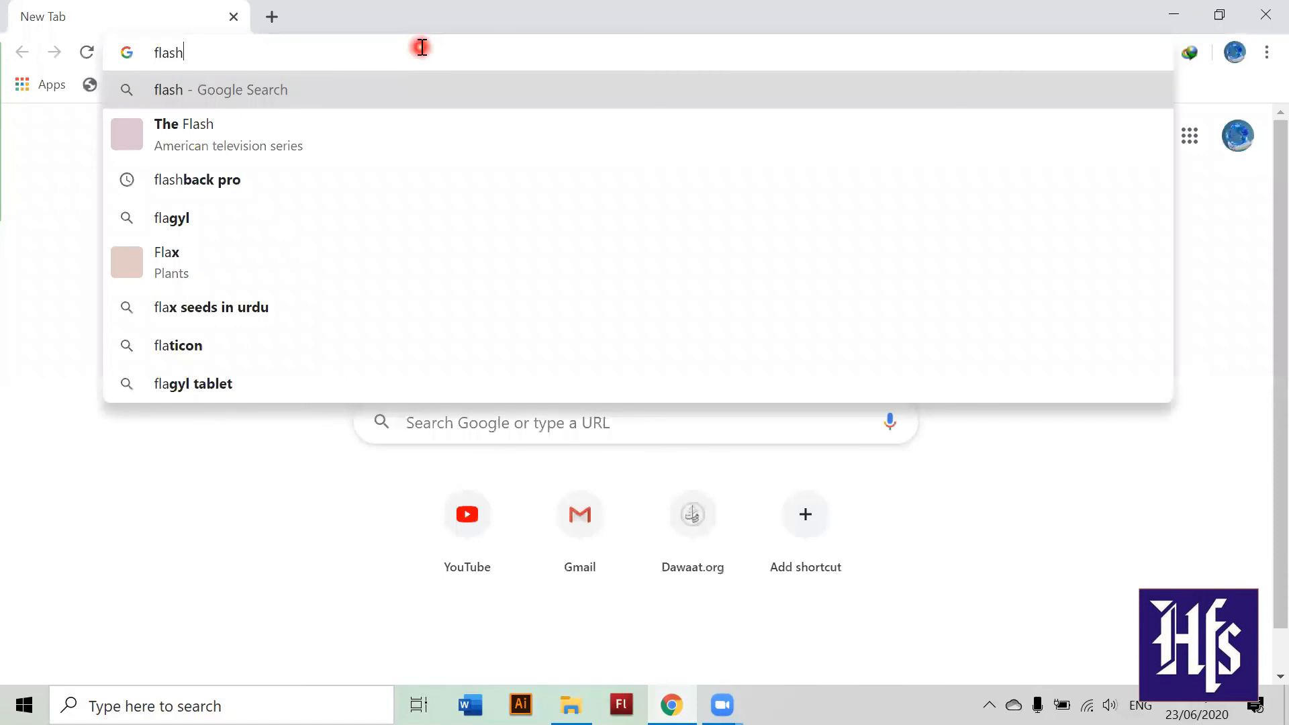
type(" doenloa")
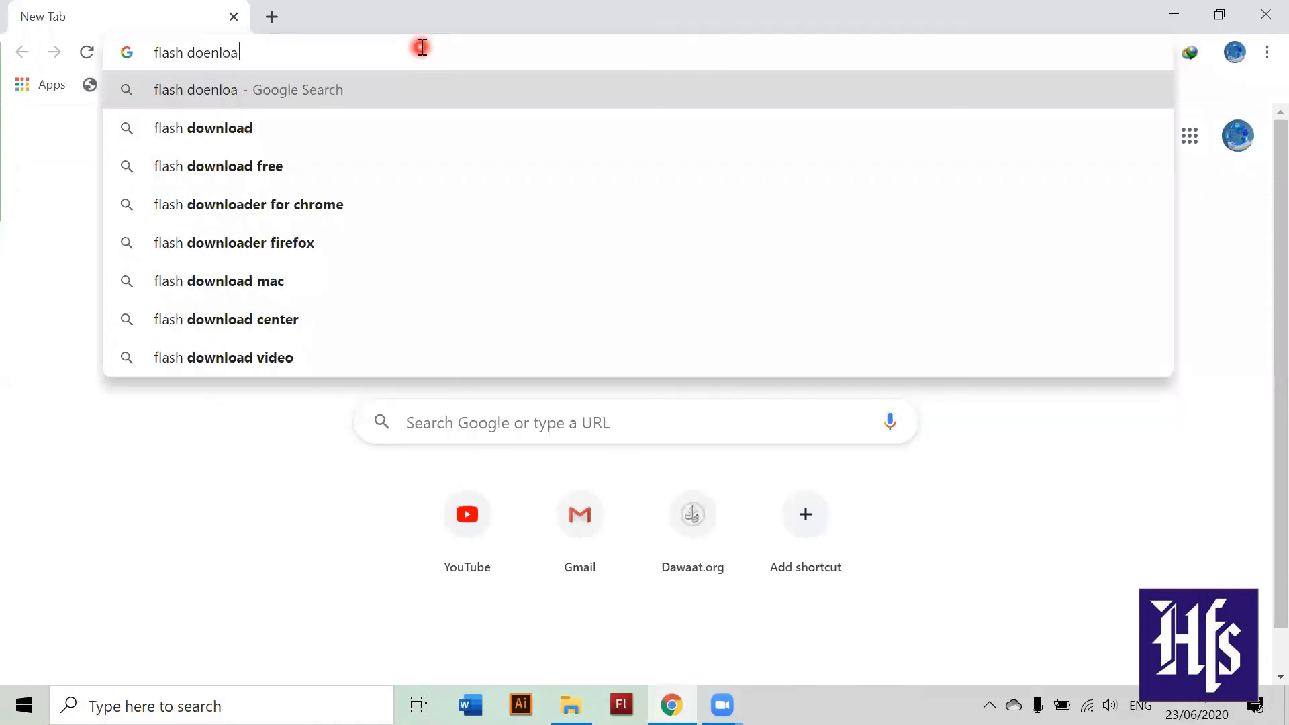
left_click(310, 179)
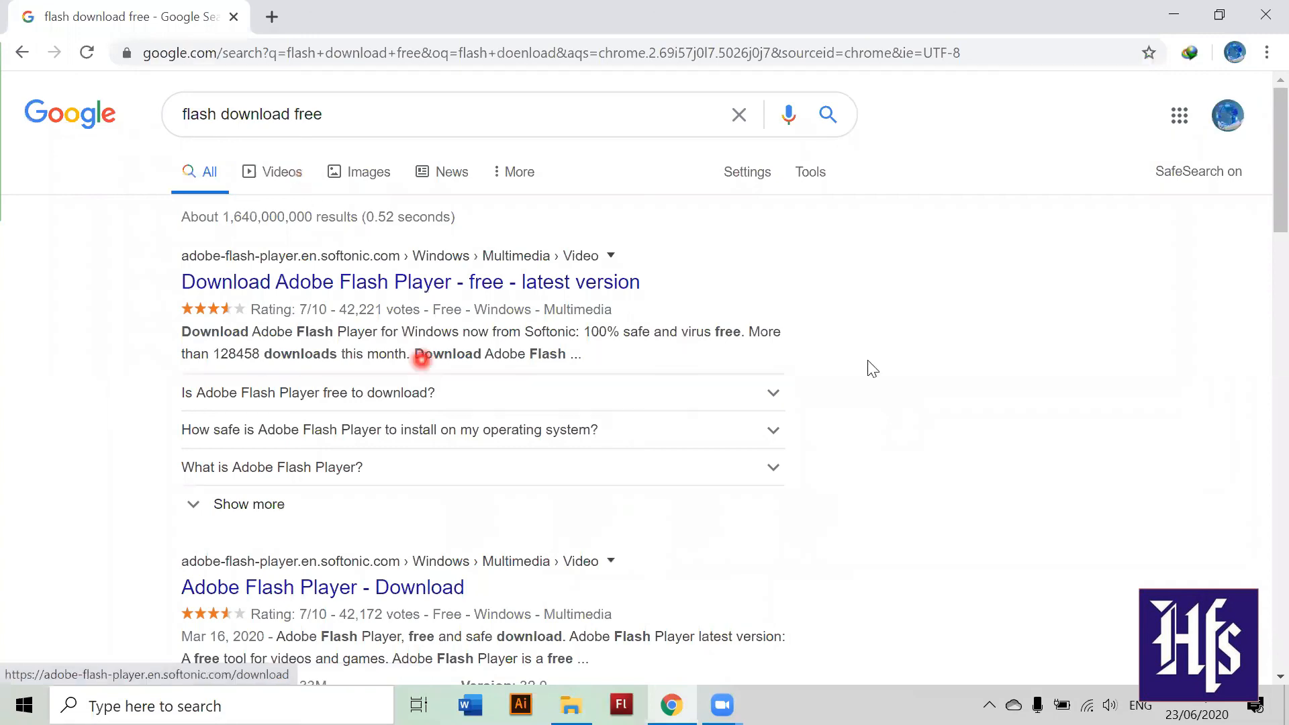